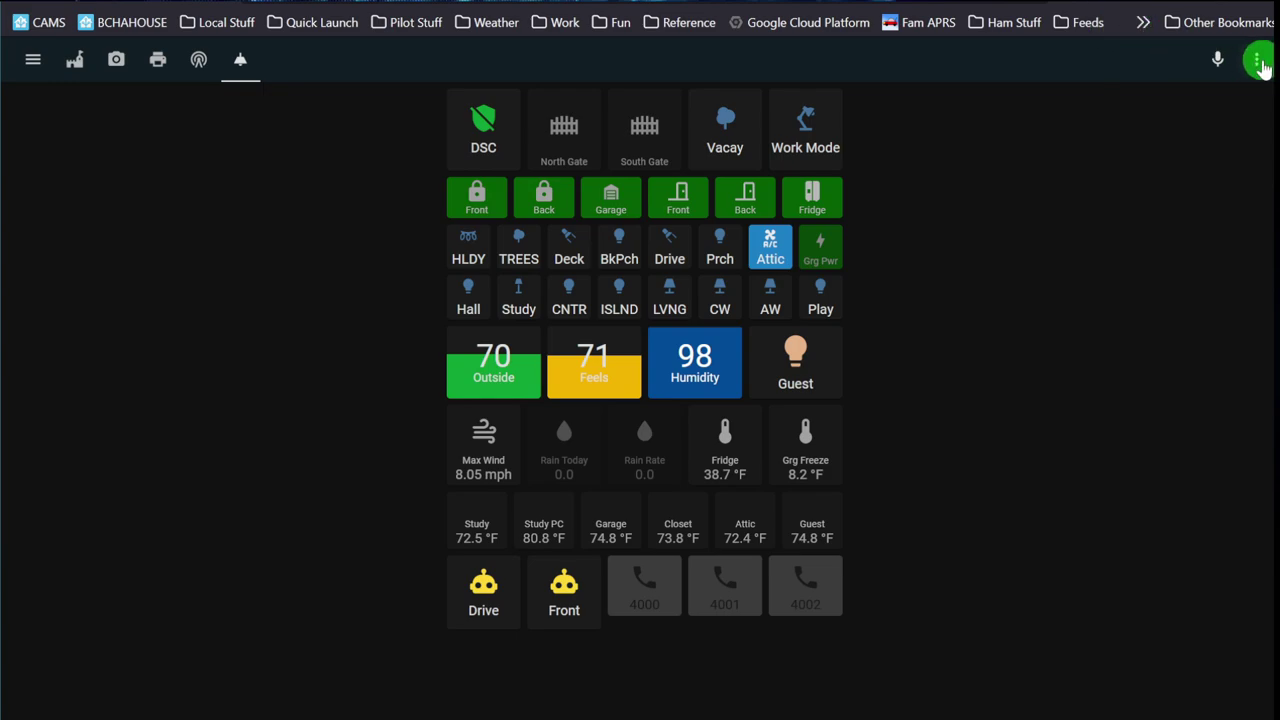
# Open the dashboard for editing and add a Grid card to the Demo view
pyautogui.click(1258, 61)
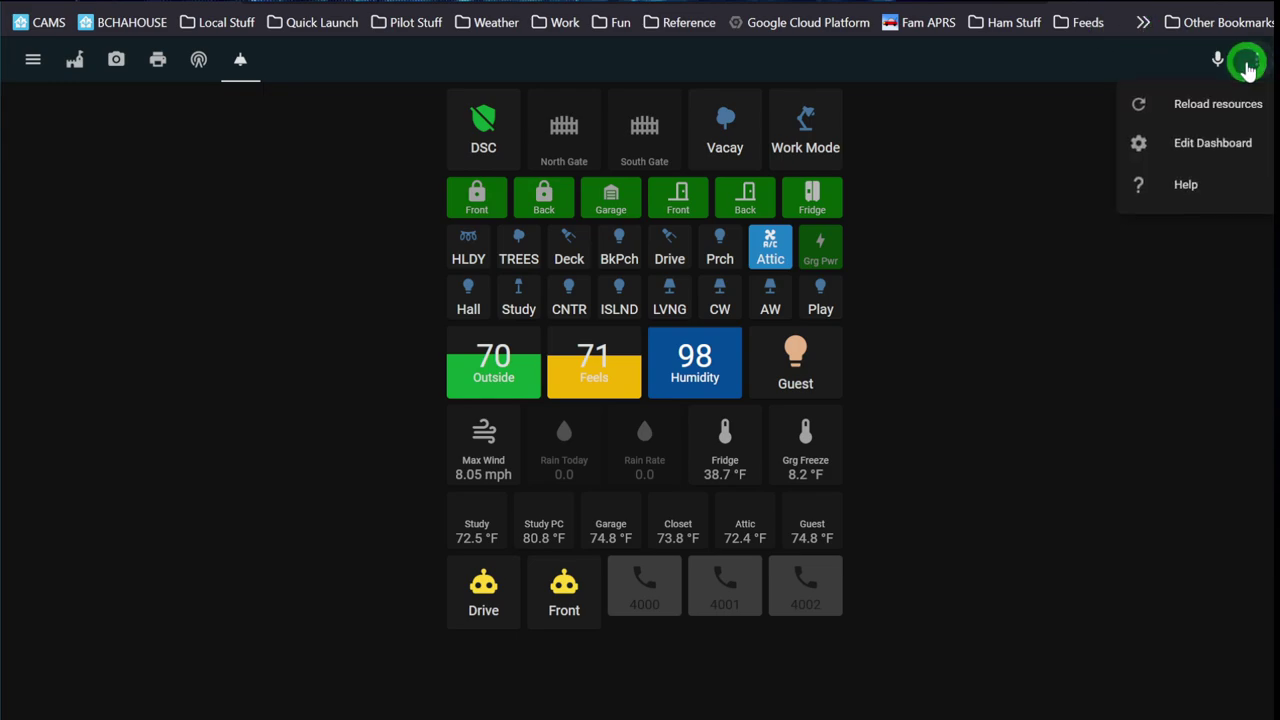
pyautogui.click(1245, 147)
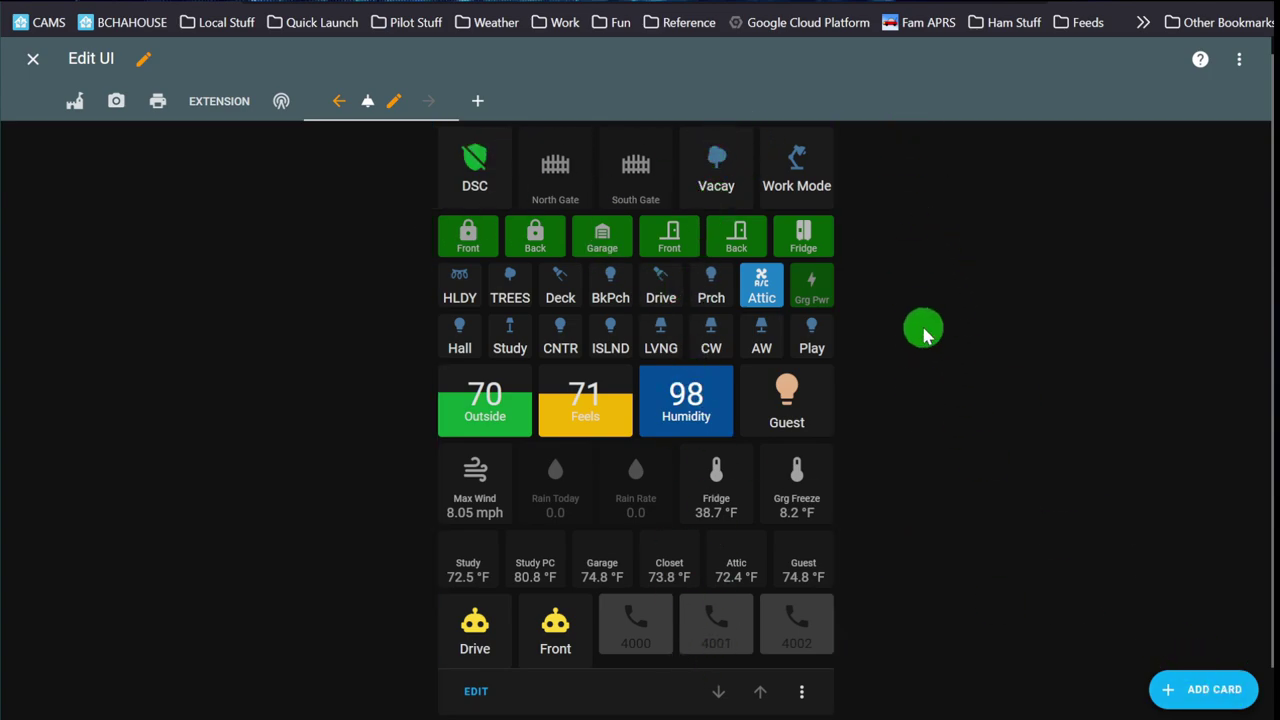
pyautogui.click(1201, 697)
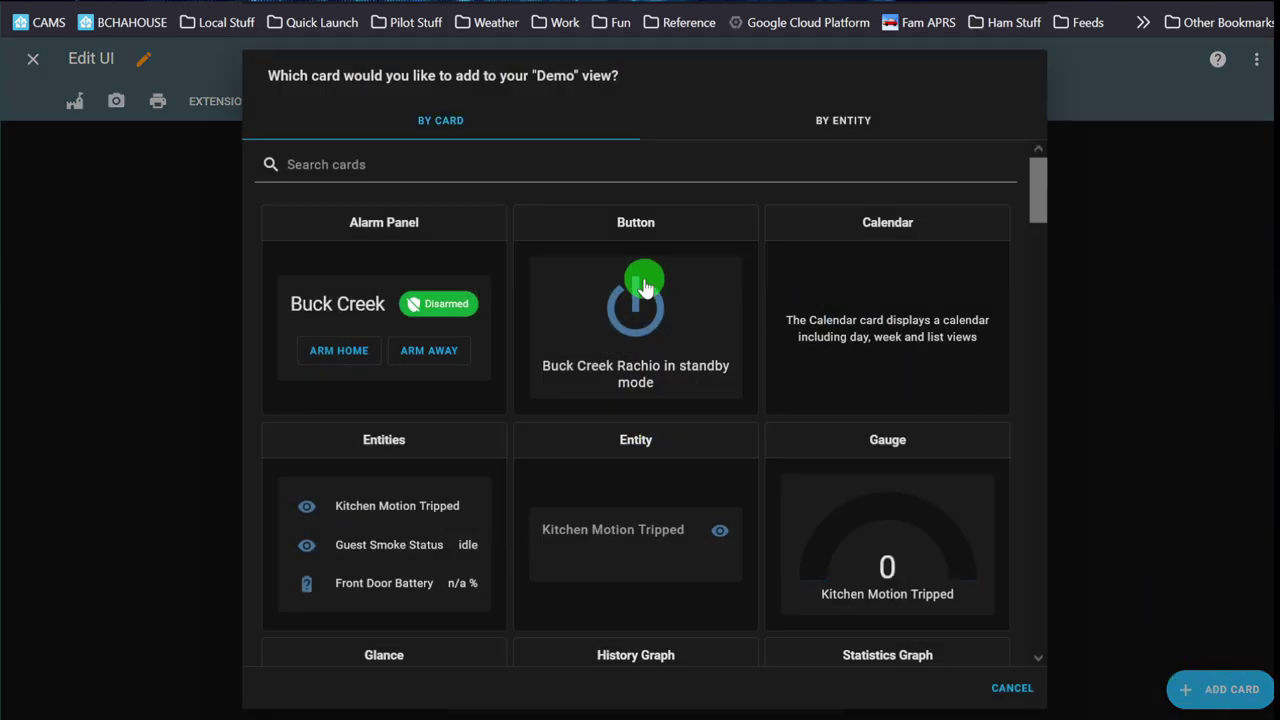
pyautogui.click(505, 178)
pyautogui.write('grid')
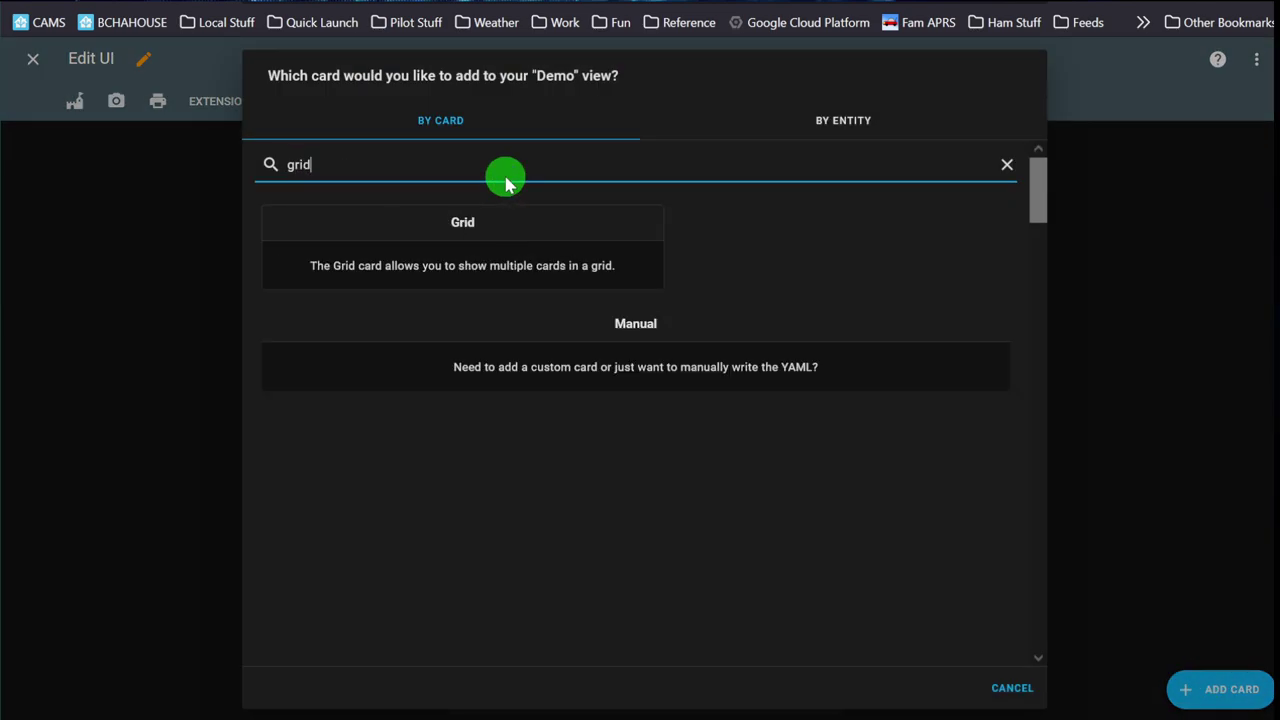
pyautogui.click(505, 238)
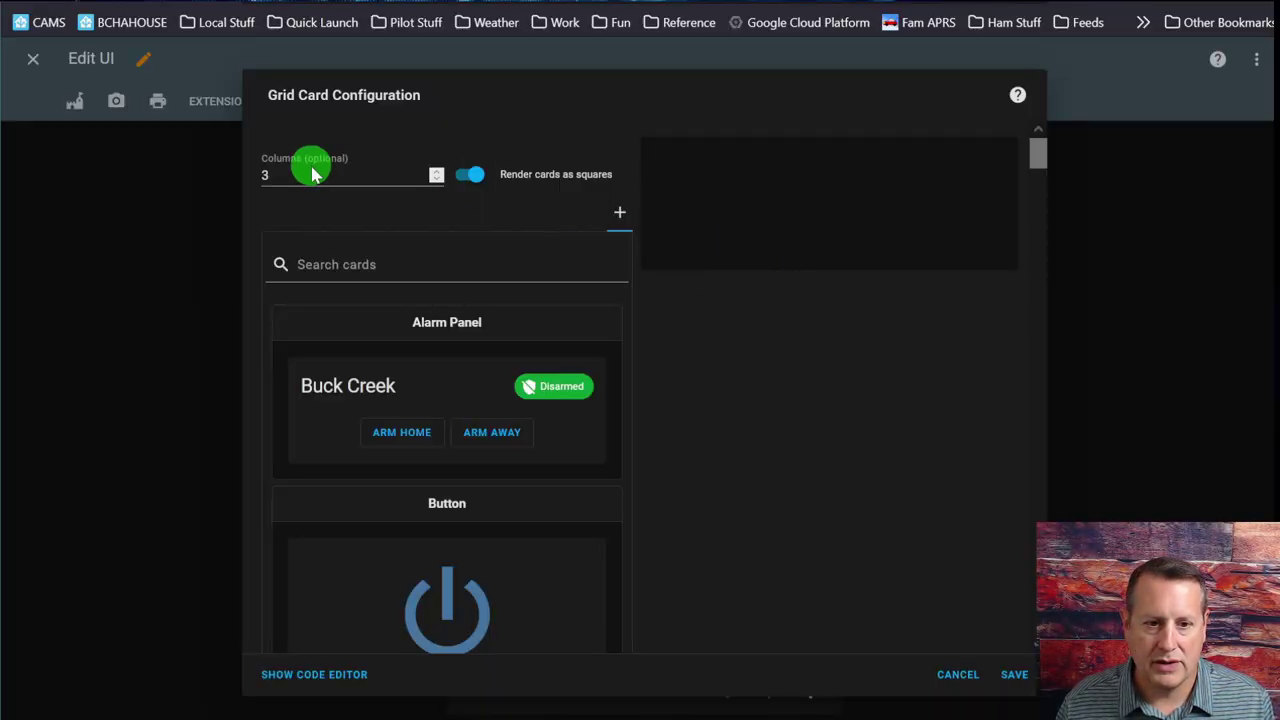
# Set the grid card to 1 column and turn off rendering its cards as squares
pyautogui.click(437, 181)
pyautogui.click(437, 181)
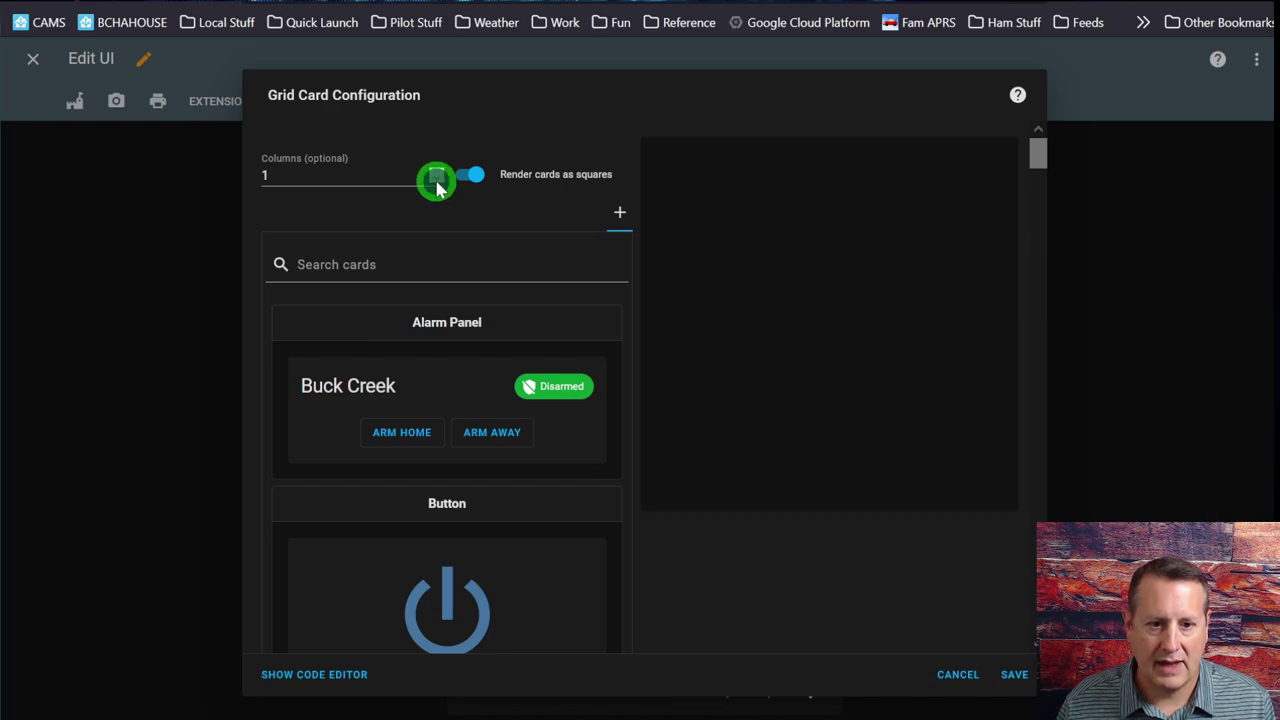
pyautogui.click(464, 175)
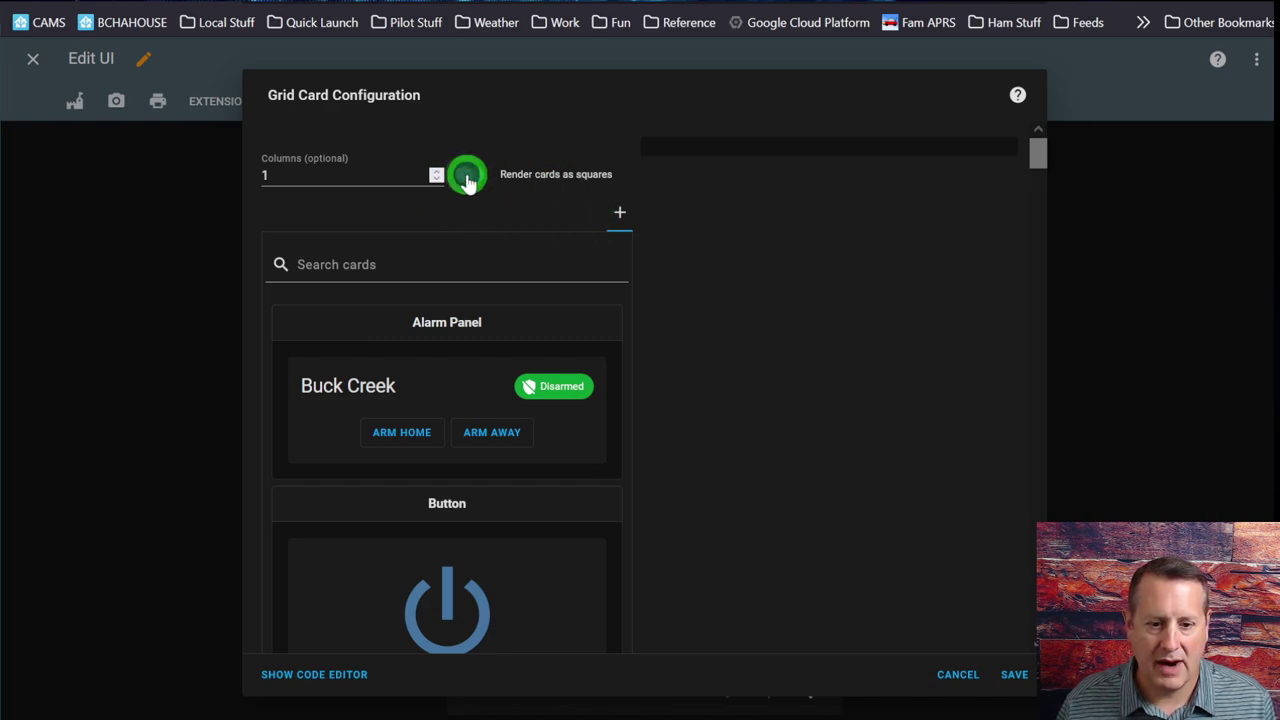
# Add a custom Home Feed Card inside the grid and paste in its prepared YAML configuration with the sensor entities
pyautogui.click(461, 265)
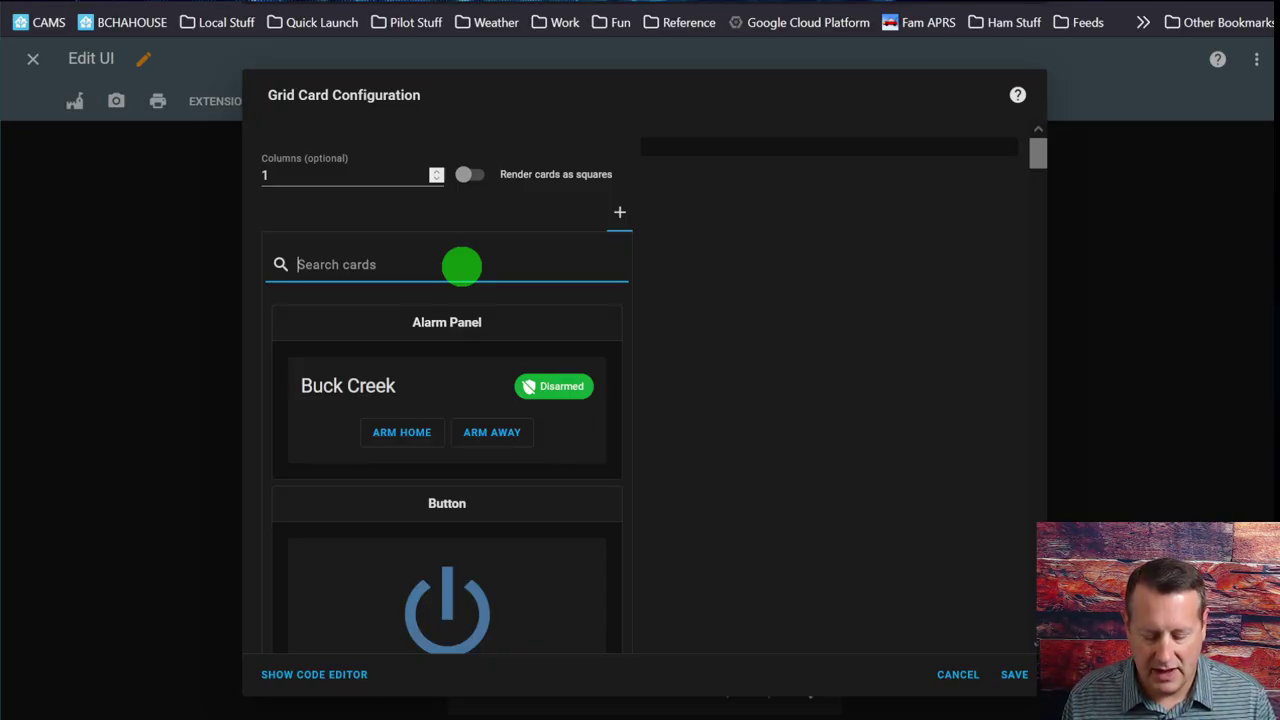
pyautogui.write('home')
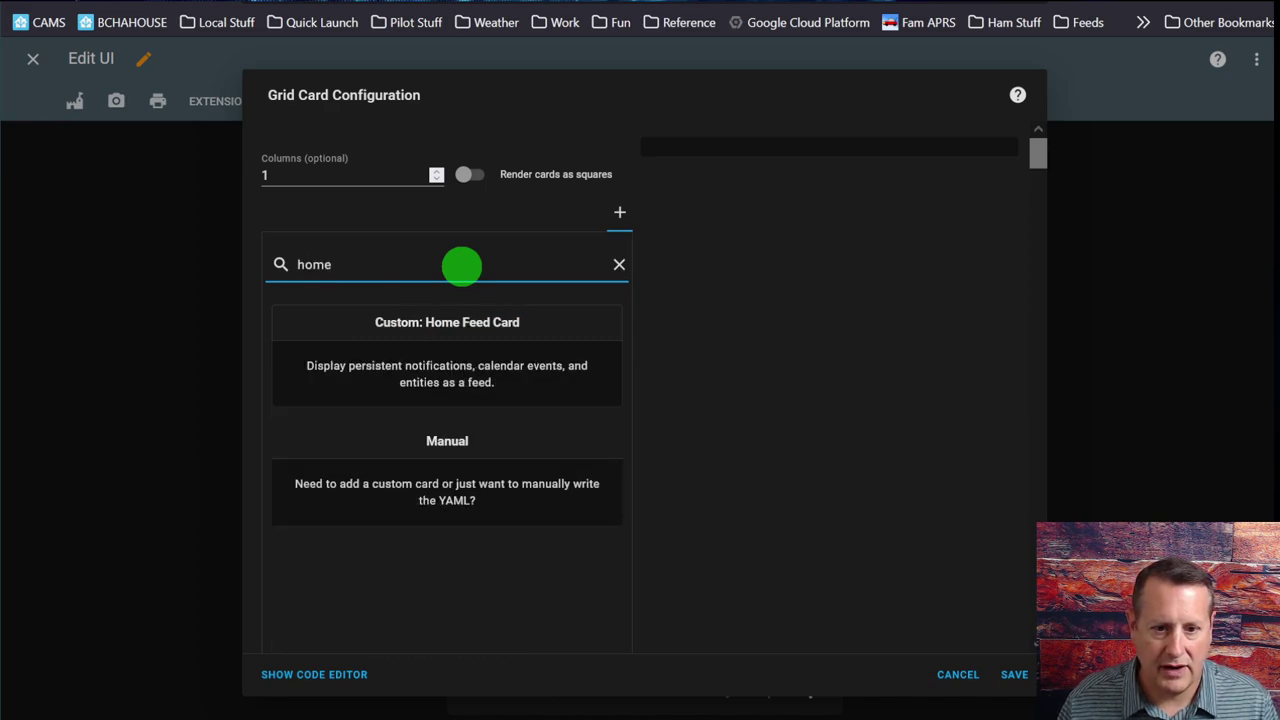
pyautogui.click(424, 362)
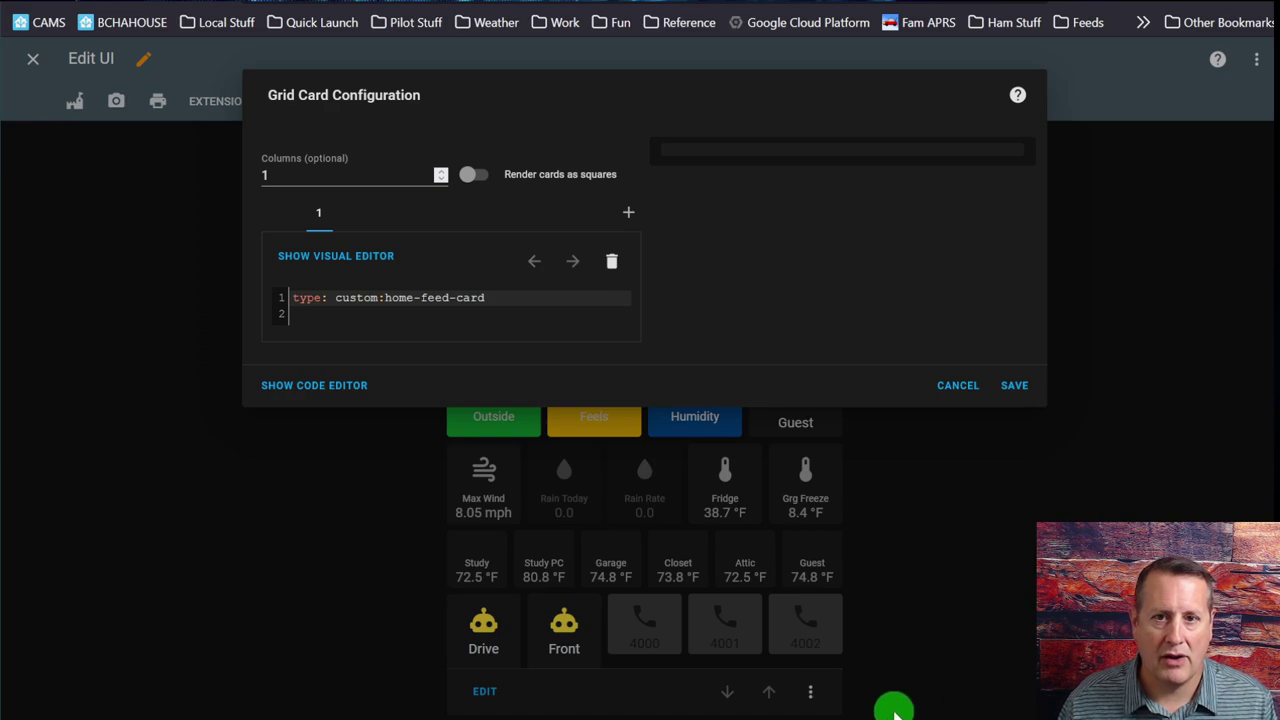
pyautogui.hotkey('ctrl', 'v')
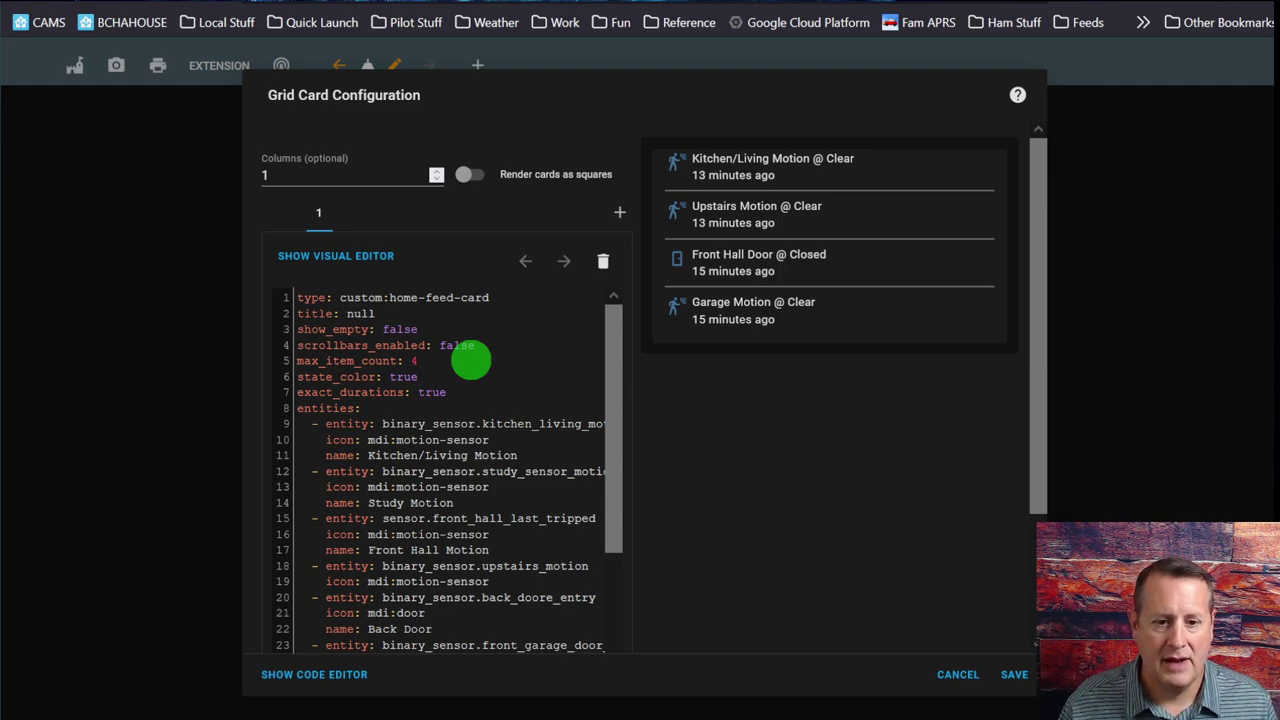
# Try a max_item_count of 6 in the feed card's YAML and return it to 4
pyautogui.click(420, 362)
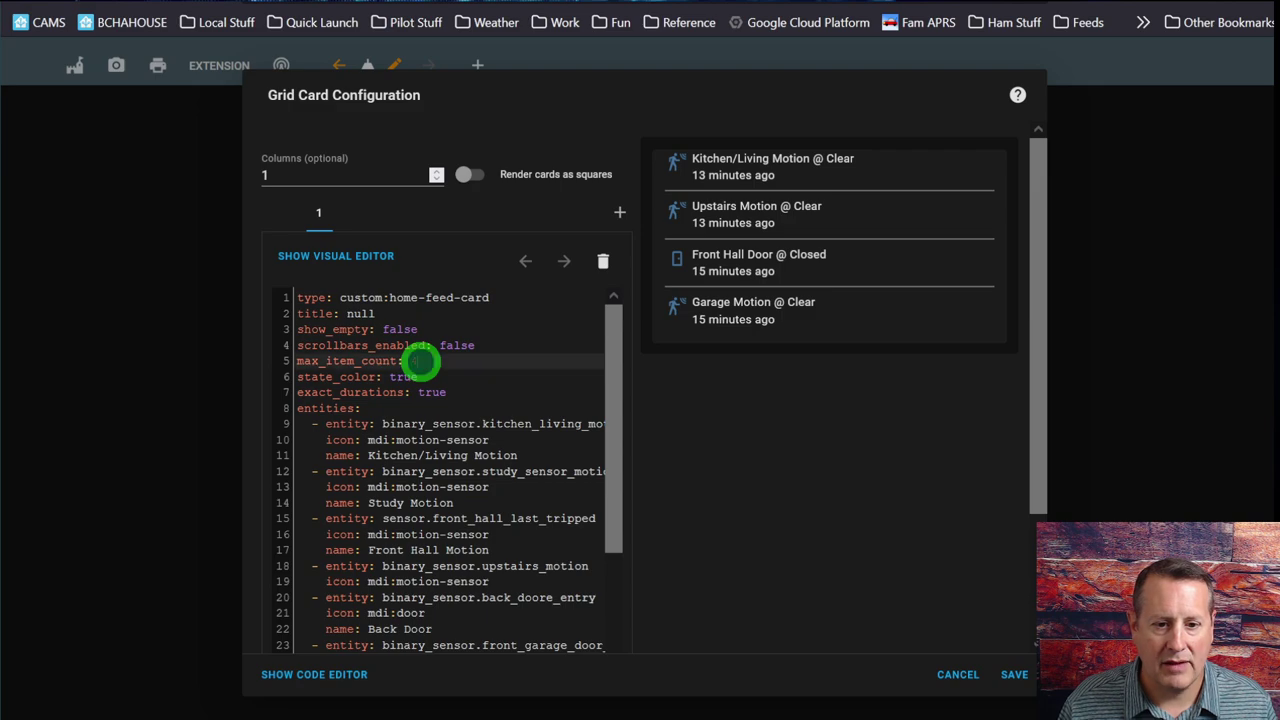
pyautogui.press('BackSpace')
pyautogui.write('6')
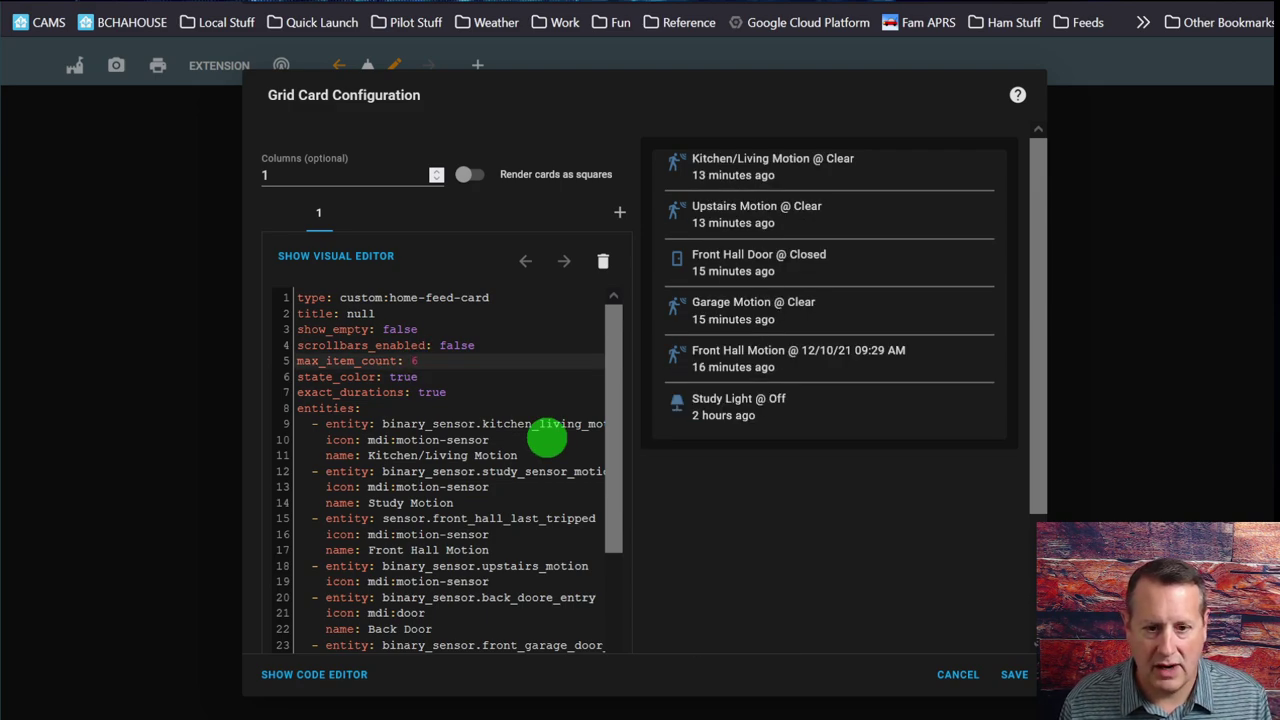
pyautogui.press('BackSpace')
pyautogui.write('4')
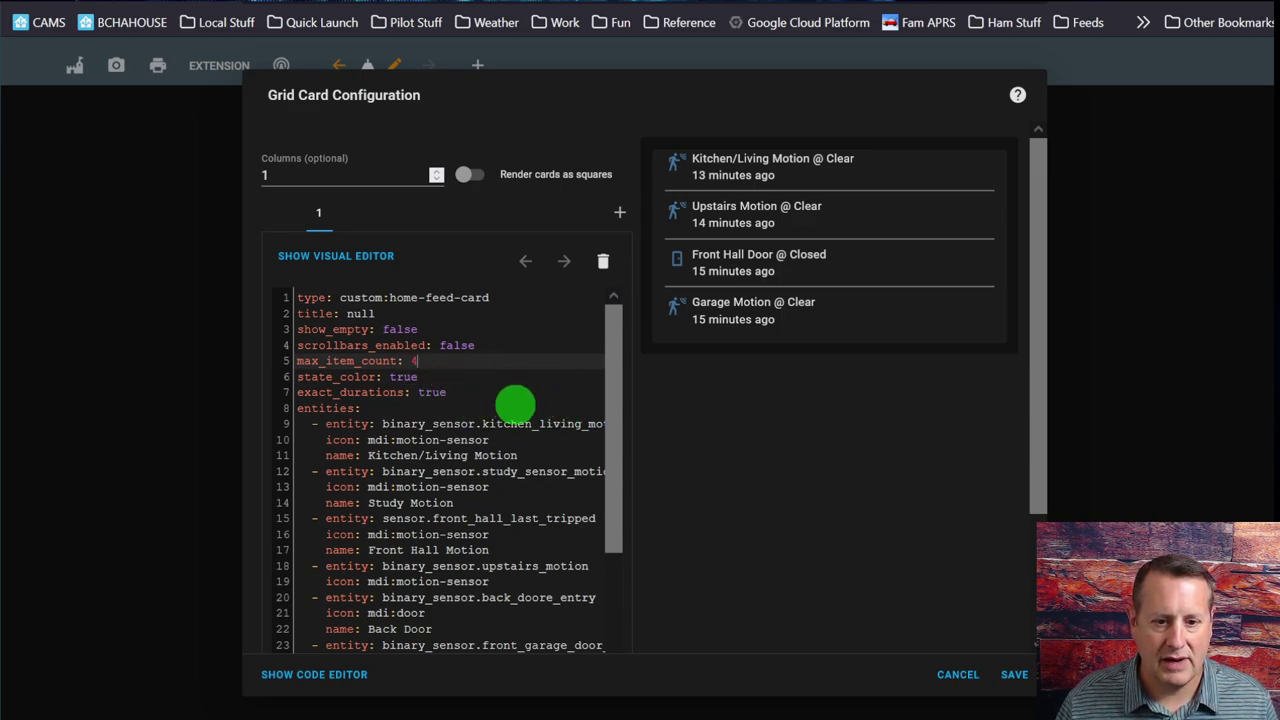
# Set exact_durations to false in the feed card's YAML
pyautogui.doubleClick(436, 392)
pyautogui.write('false')
# Examine the feed card's entity list, with each entry's icon and name, against the card preview
pyautogui.scroll(-1, 378, 420)
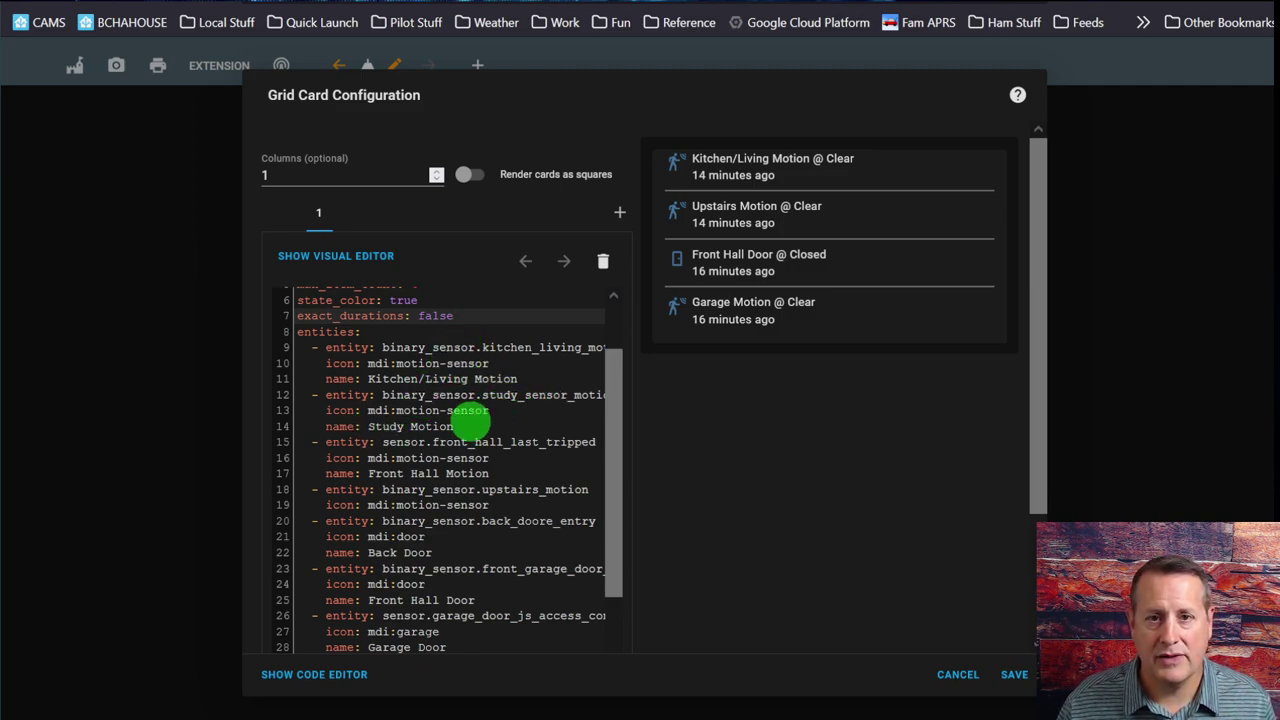
pyautogui.scroll(-2, 460, 425)
pyautogui.scroll(-2, 466, 337)
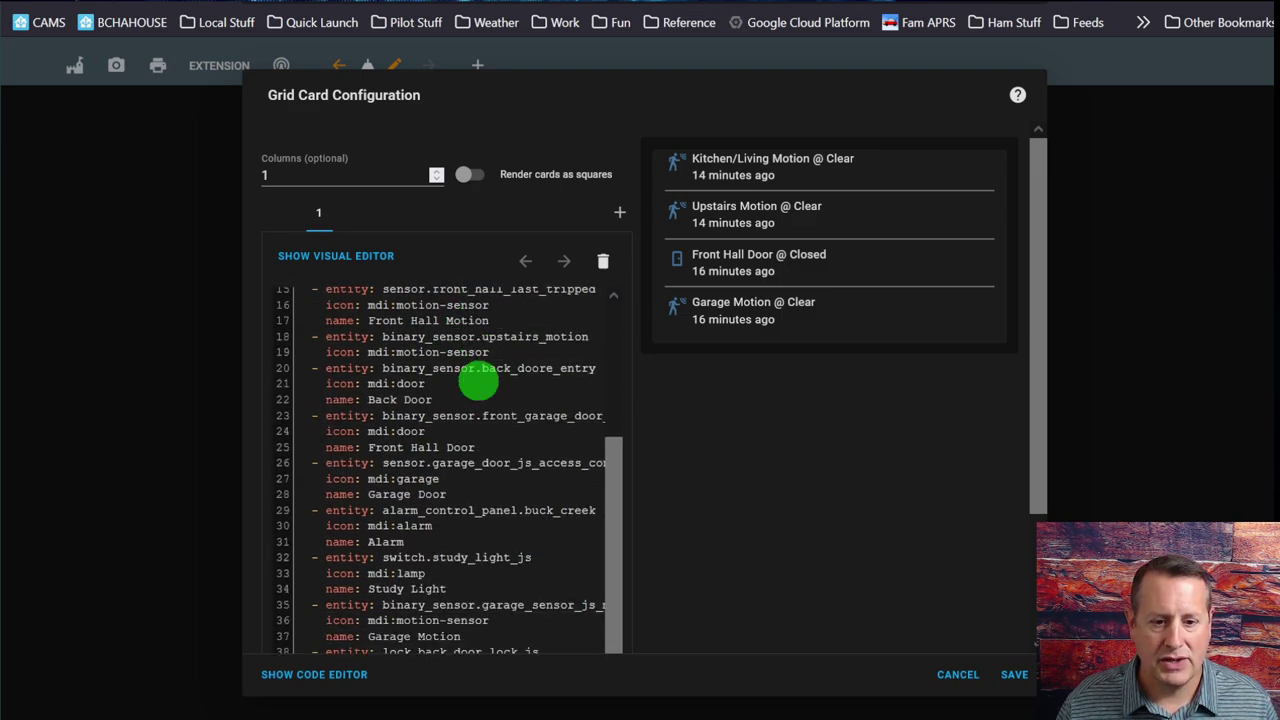
pyautogui.scroll(4, 440, 465)
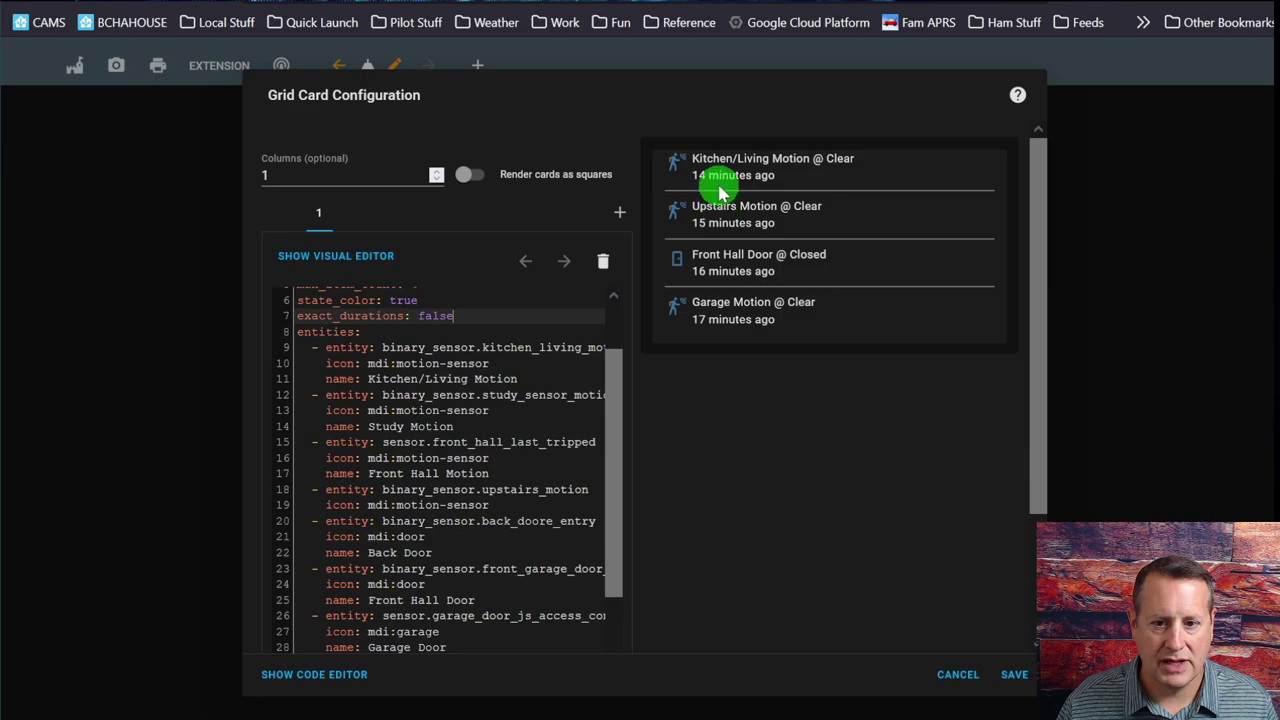
pyautogui.scroll(-1, 451, 410)
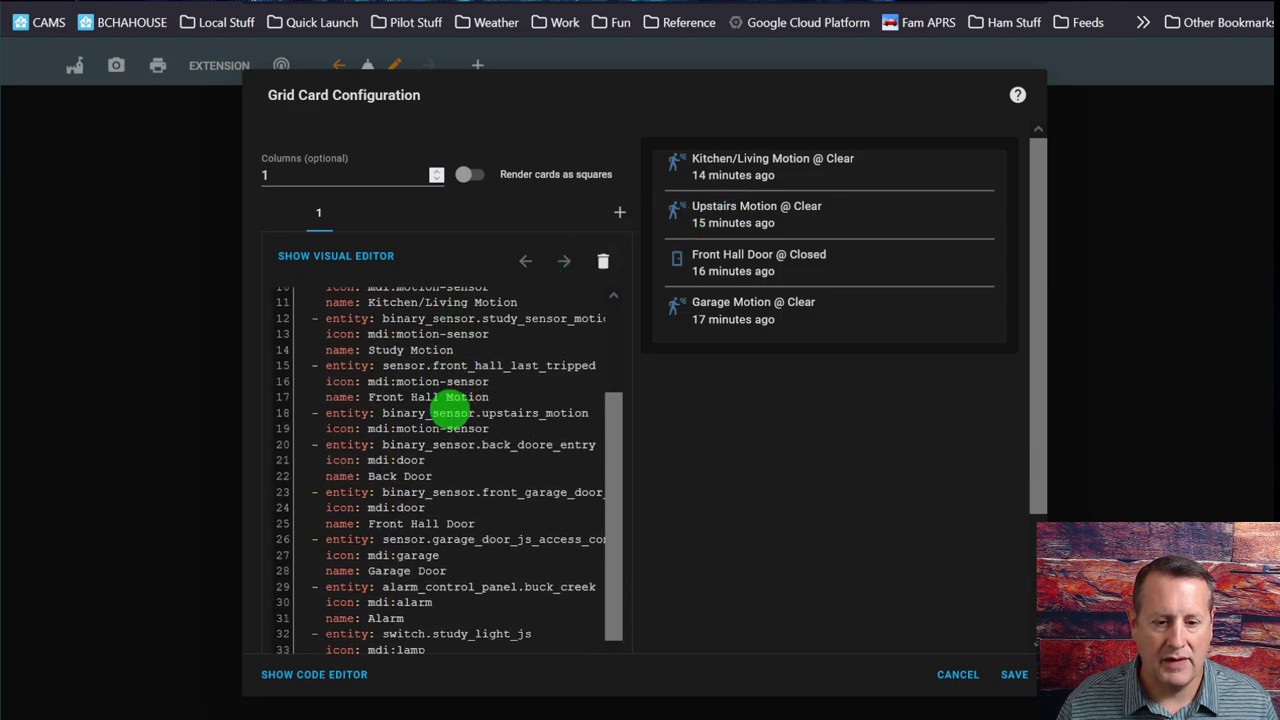
pyautogui.scroll(-3, 451, 410)
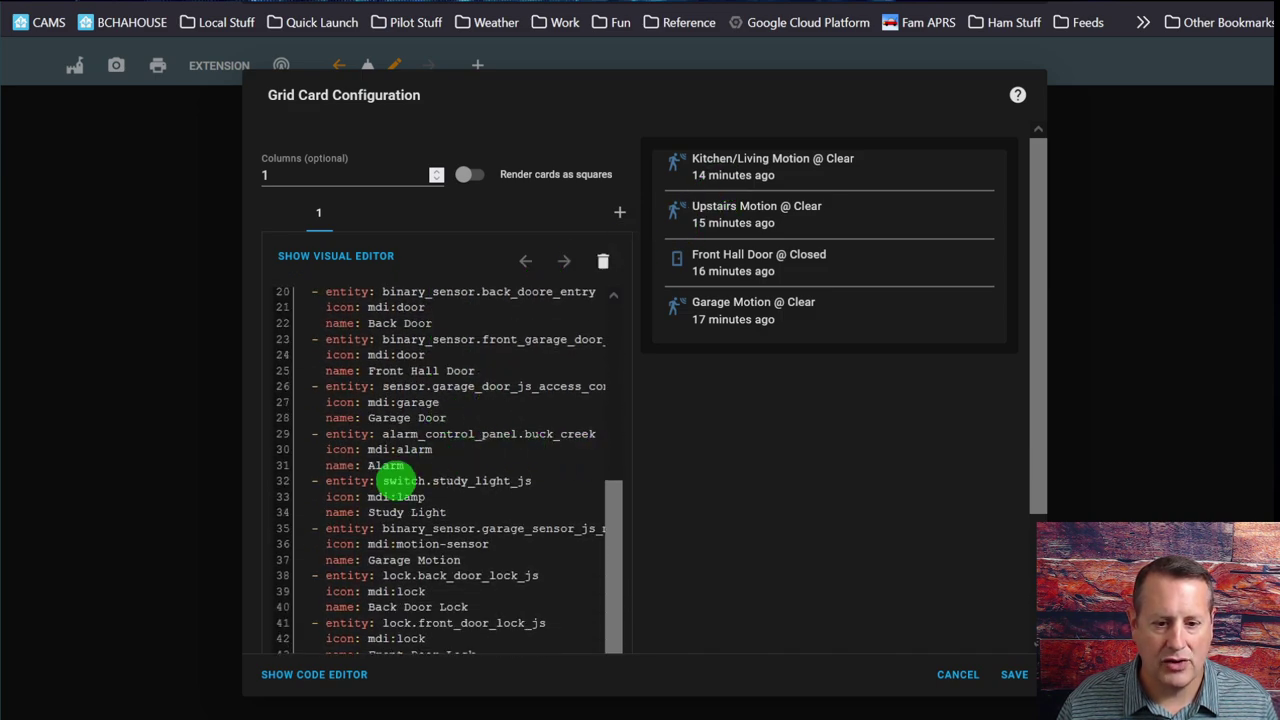
pyautogui.scroll(-1, 395, 482)
pyautogui.scroll(-2, 457, 491)
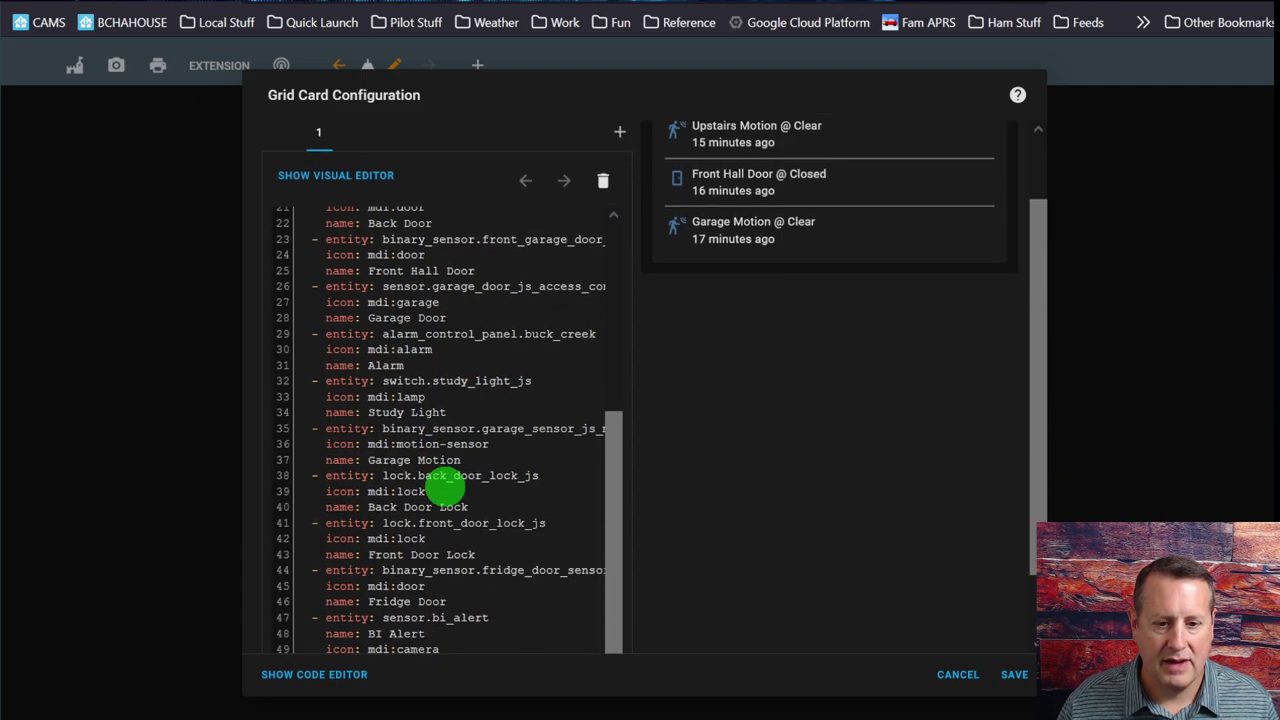
pyautogui.scroll(-1, 446, 488)
pyautogui.scroll(7, 429, 514)
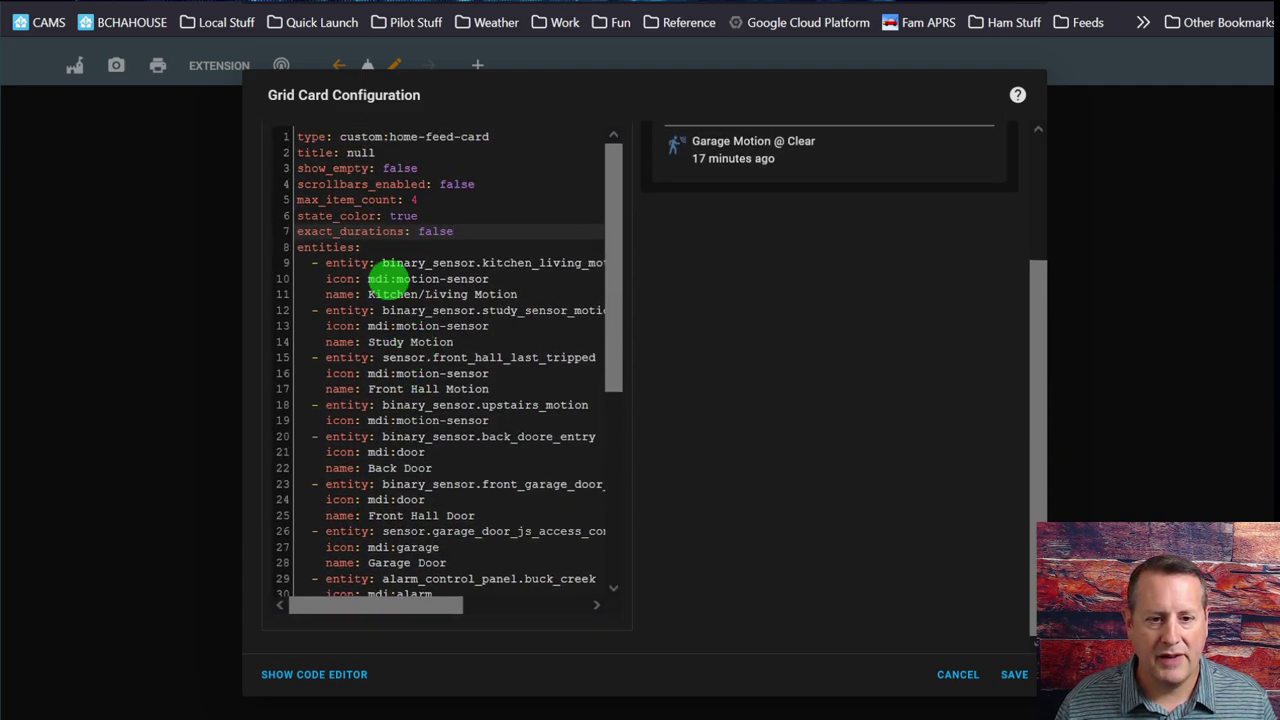
pyautogui.scroll(-7, 371, 314)
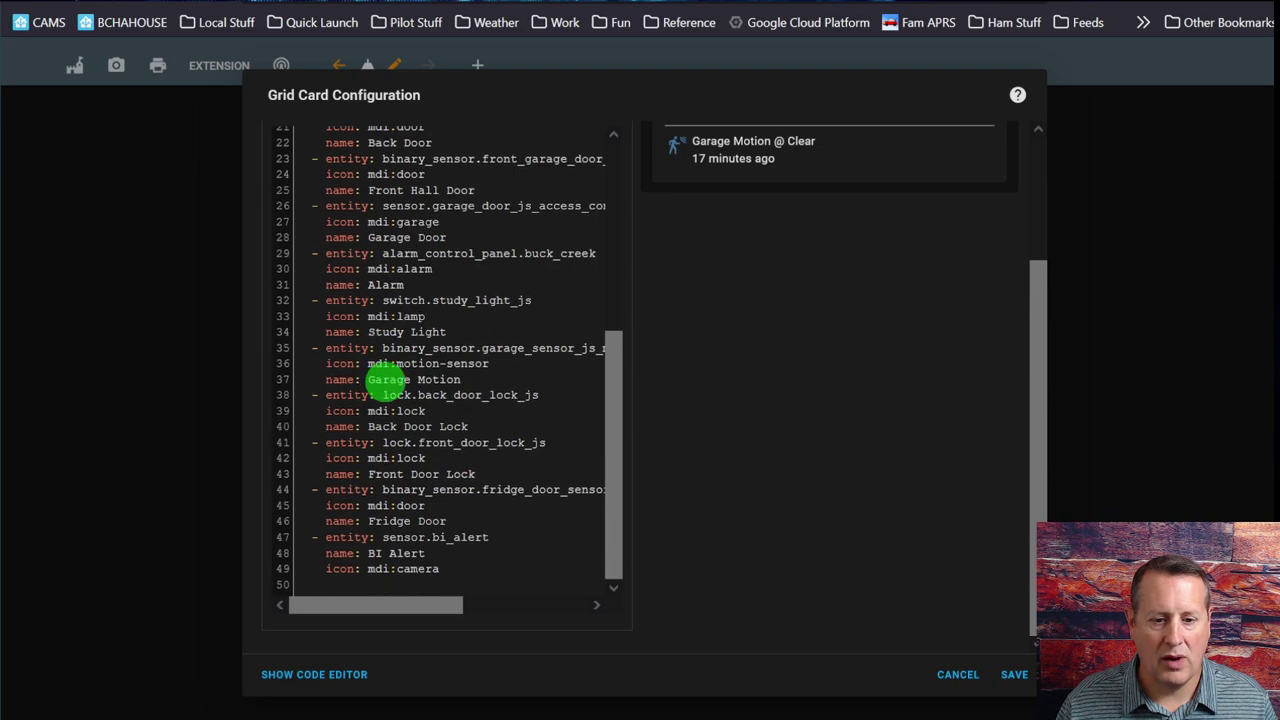
pyautogui.scroll(3, 423, 526)
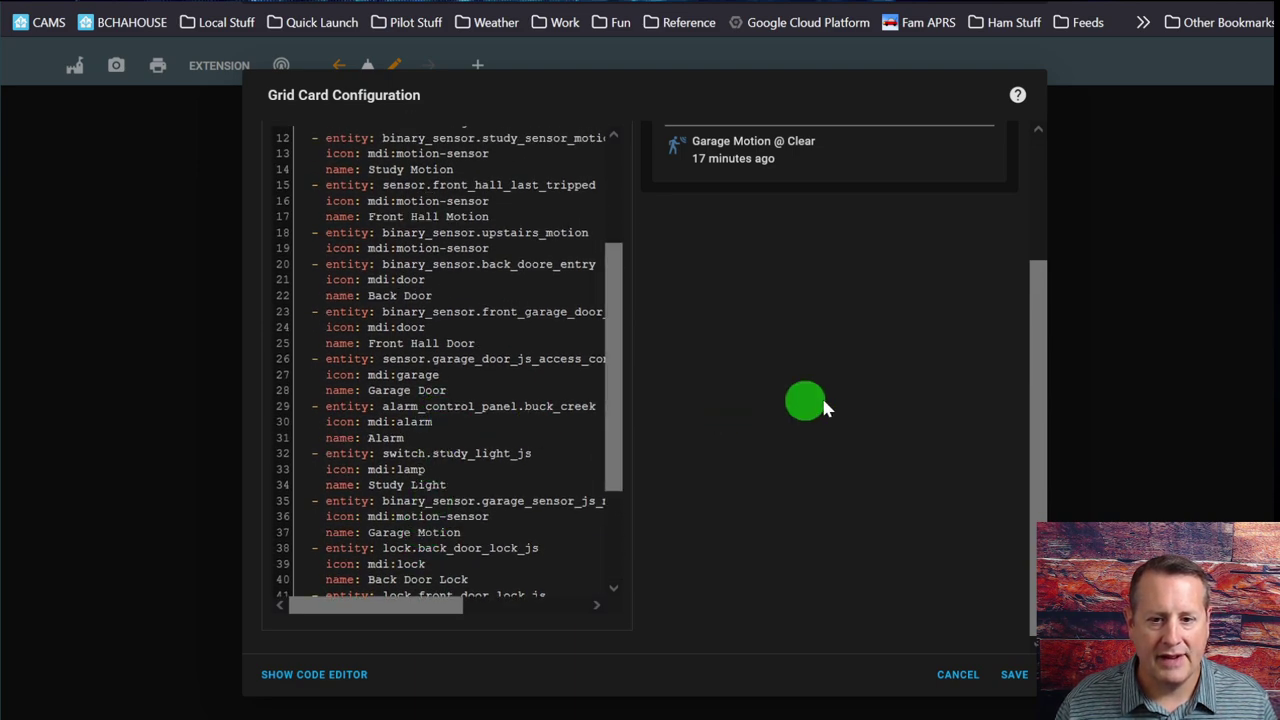
pyautogui.scroll(2, 822, 405)
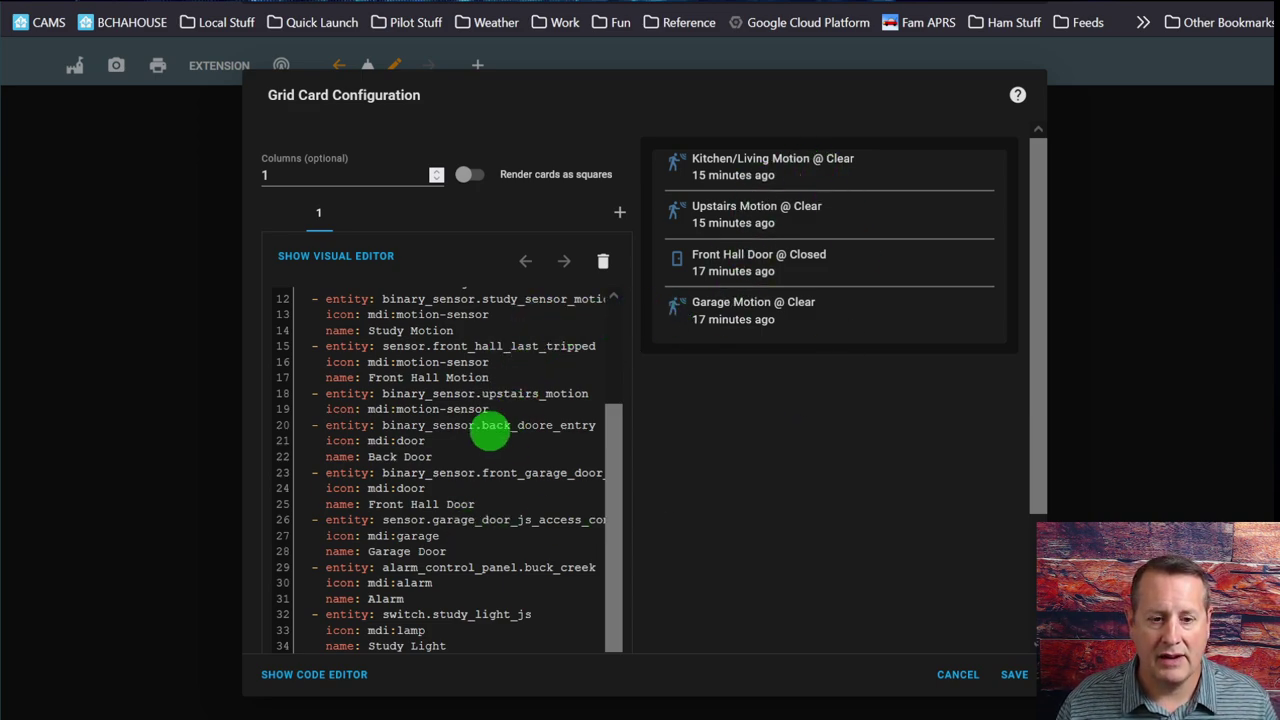
pyautogui.scroll(3, 490, 430)
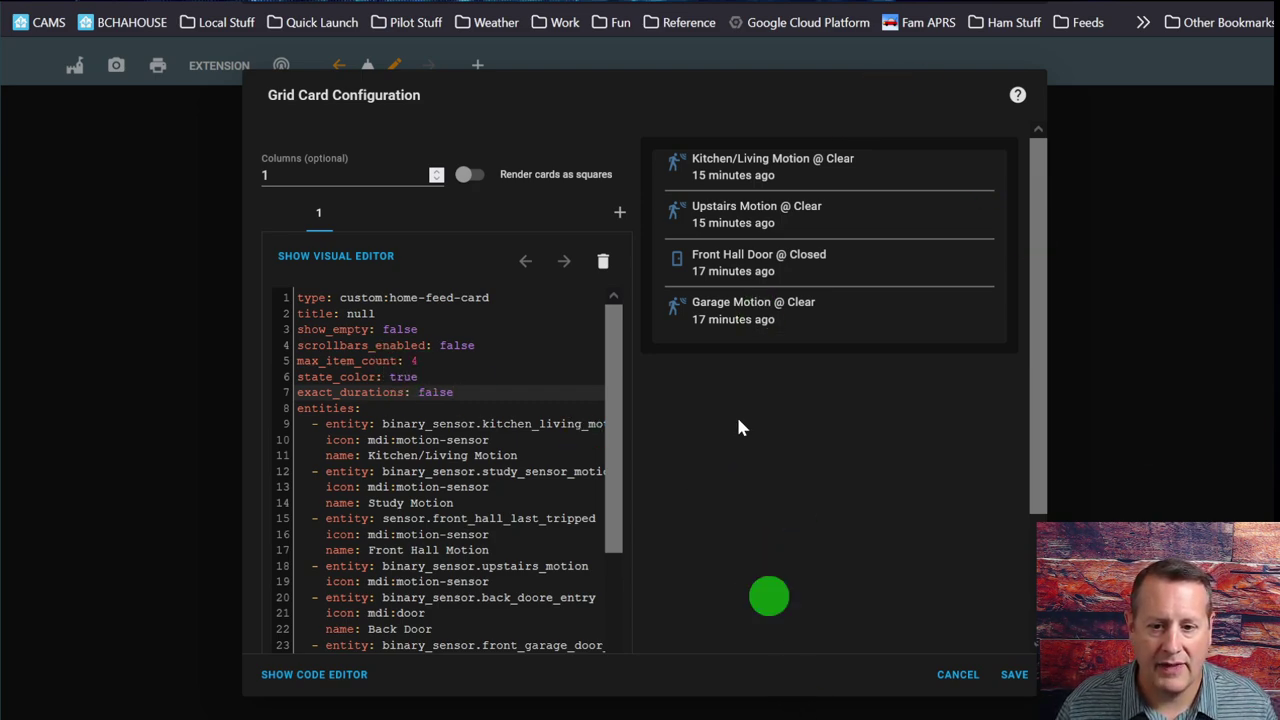
# Save the grid card, and reopen it to add a nested Grid card below the feed card
pyautogui.click(1012, 676)
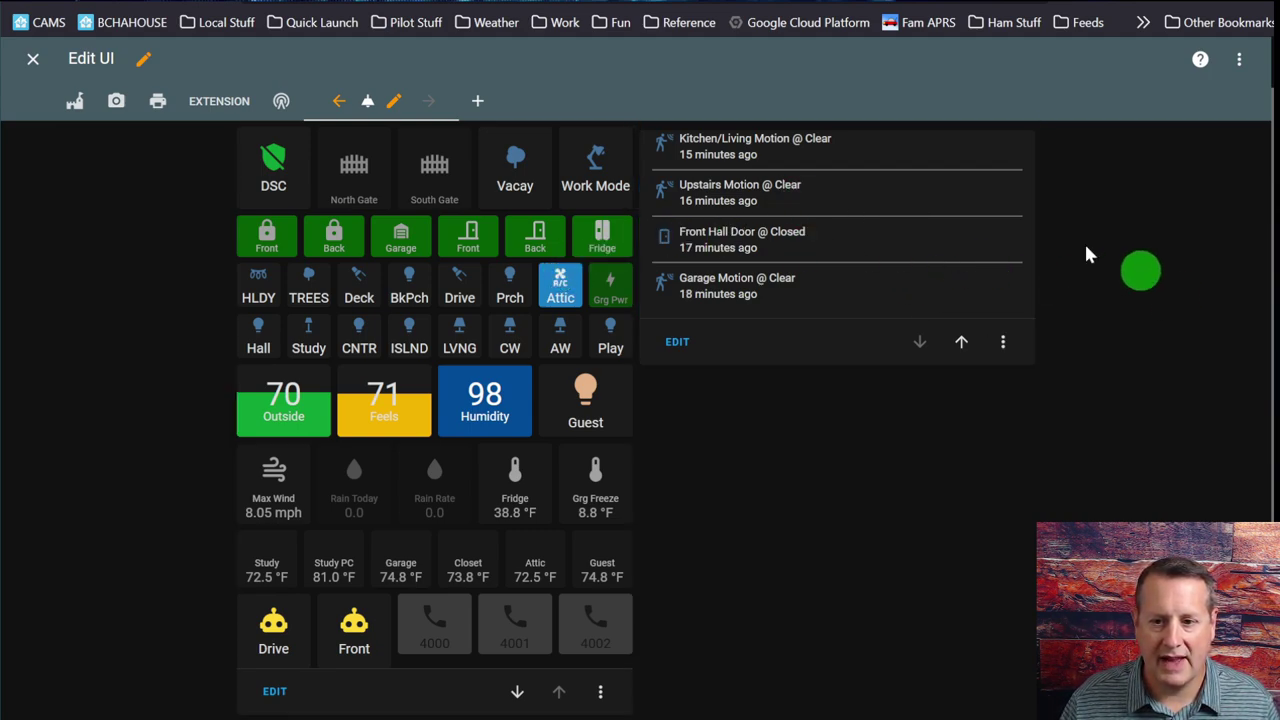
pyautogui.click(678, 343)
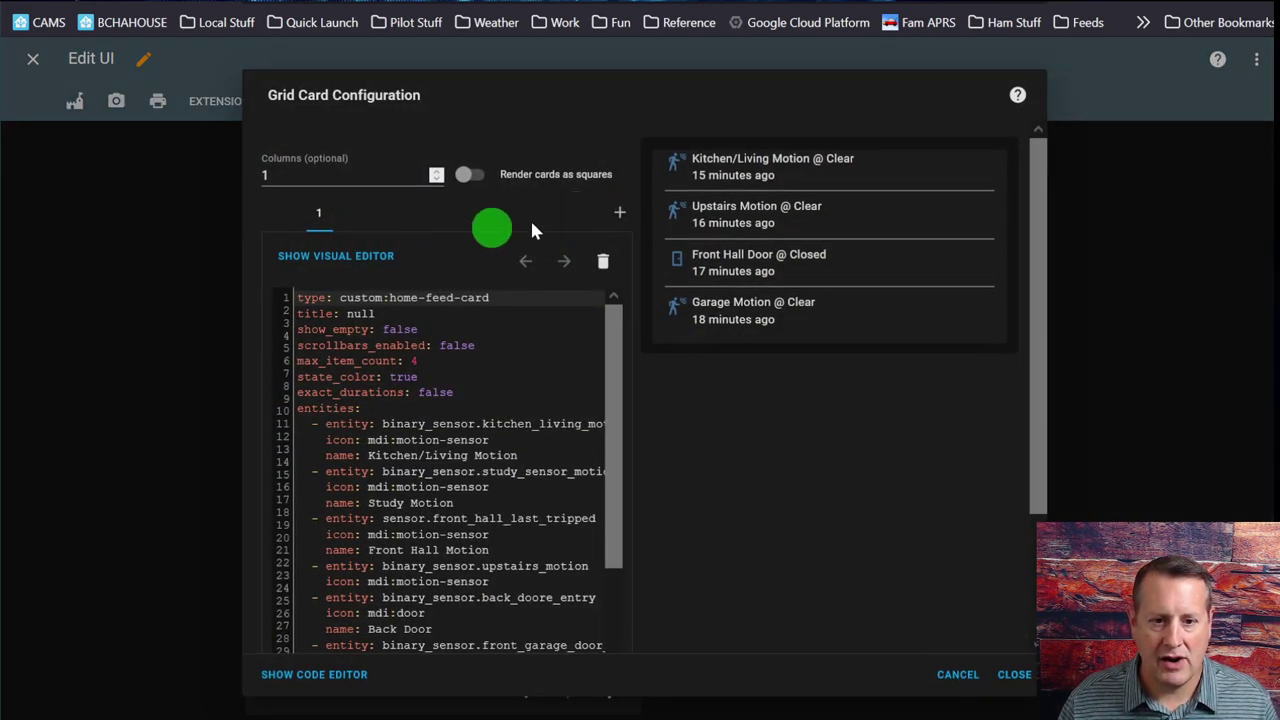
pyautogui.click(621, 212)
pyautogui.click(455, 260)
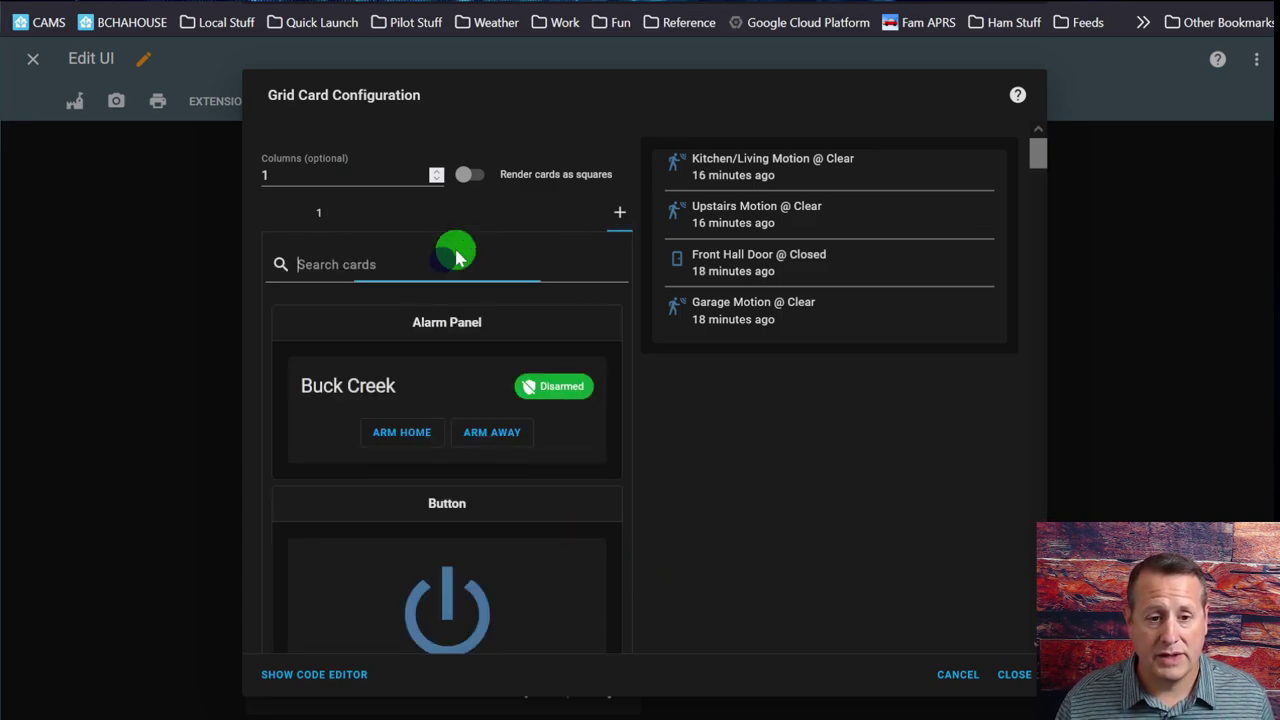
pyautogui.write('grid')
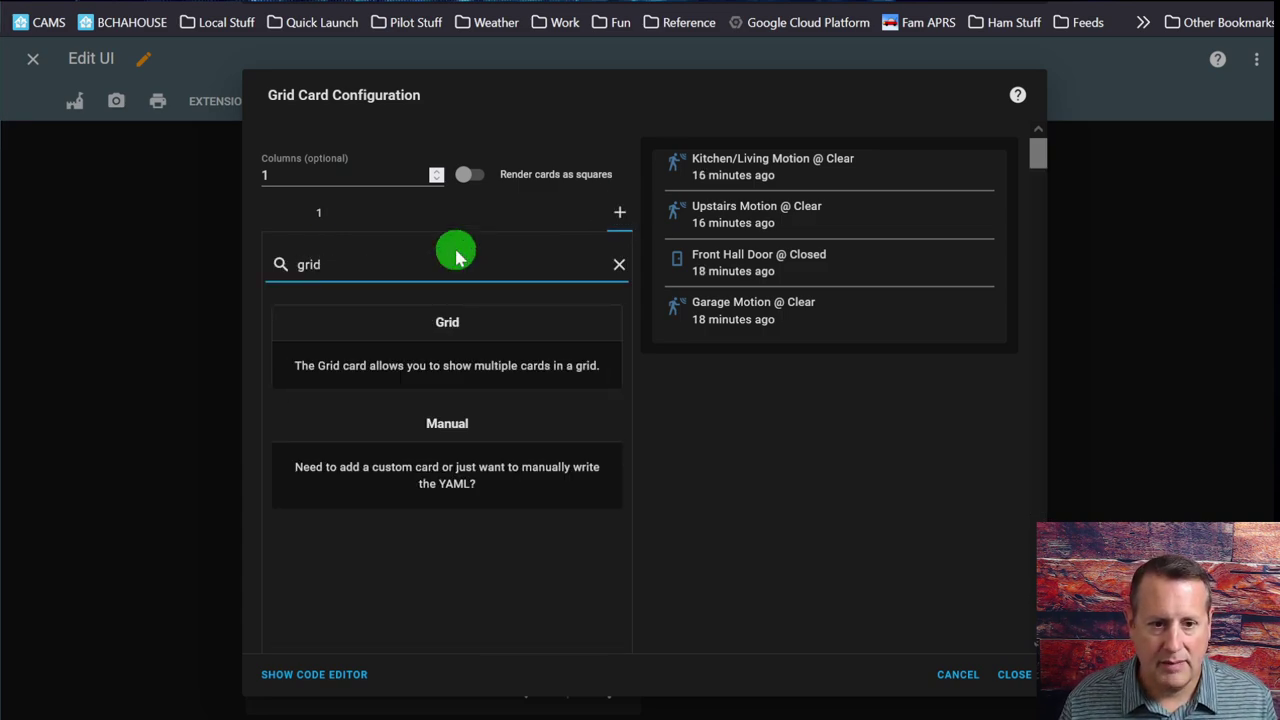
pyautogui.click(484, 325)
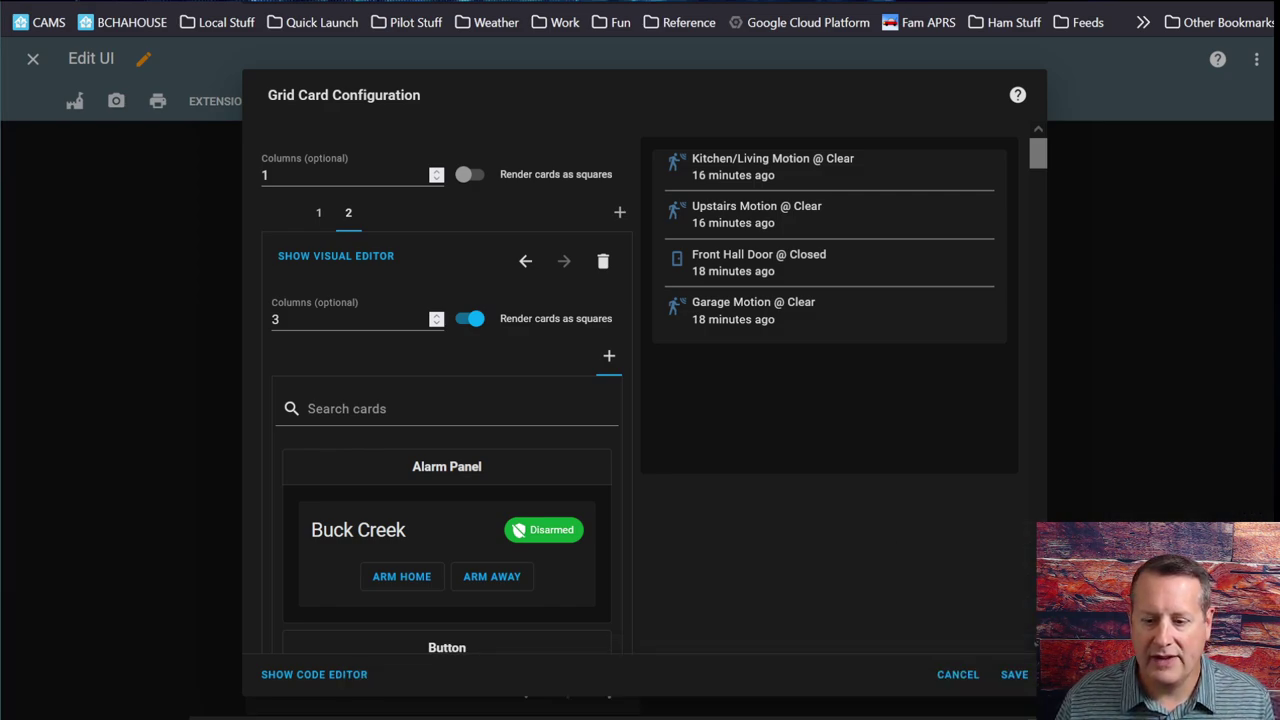
# Set the nested grid to 5 columns and turn off rendering its cards as squares
pyautogui.click(300, 319)
pyautogui.press('BackSpace')
pyautogui.write('5')
pyautogui.click(470, 318)
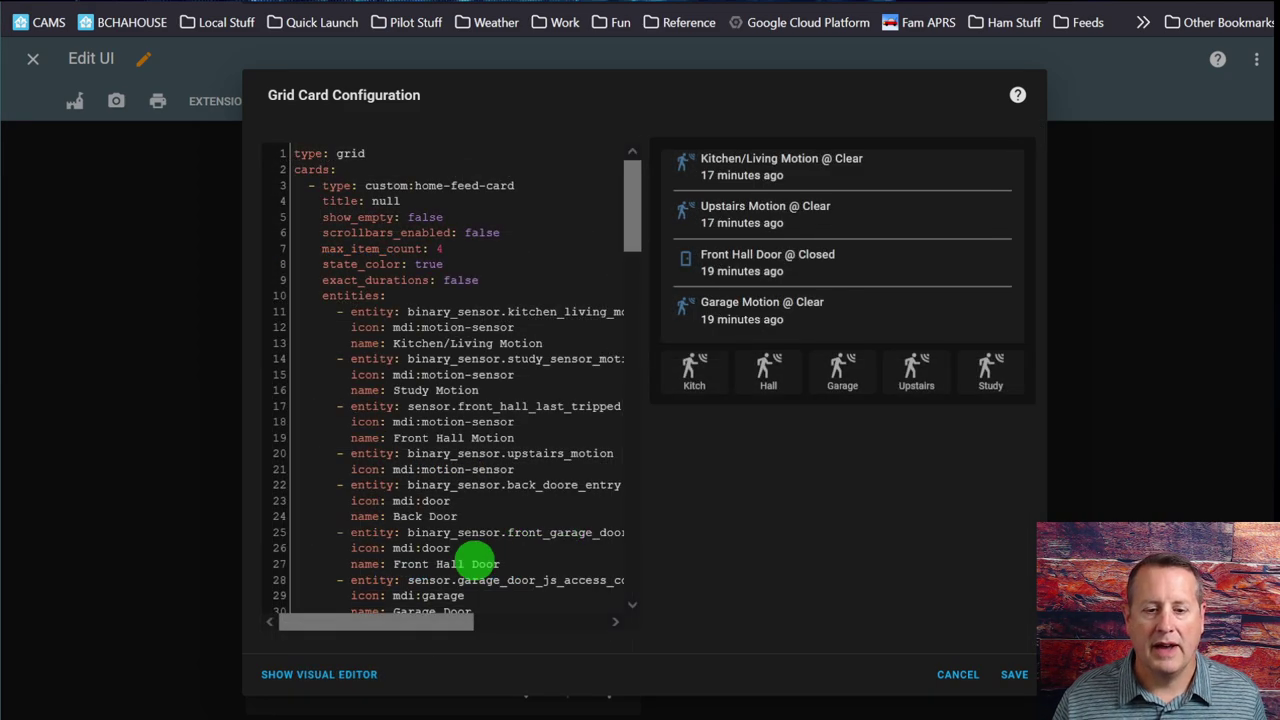
# Examine the nested grid's YAML for the motion-sensor button cards, including their entities, styles and 'on' state settings
pyautogui.scroll(-10, 477, 558)
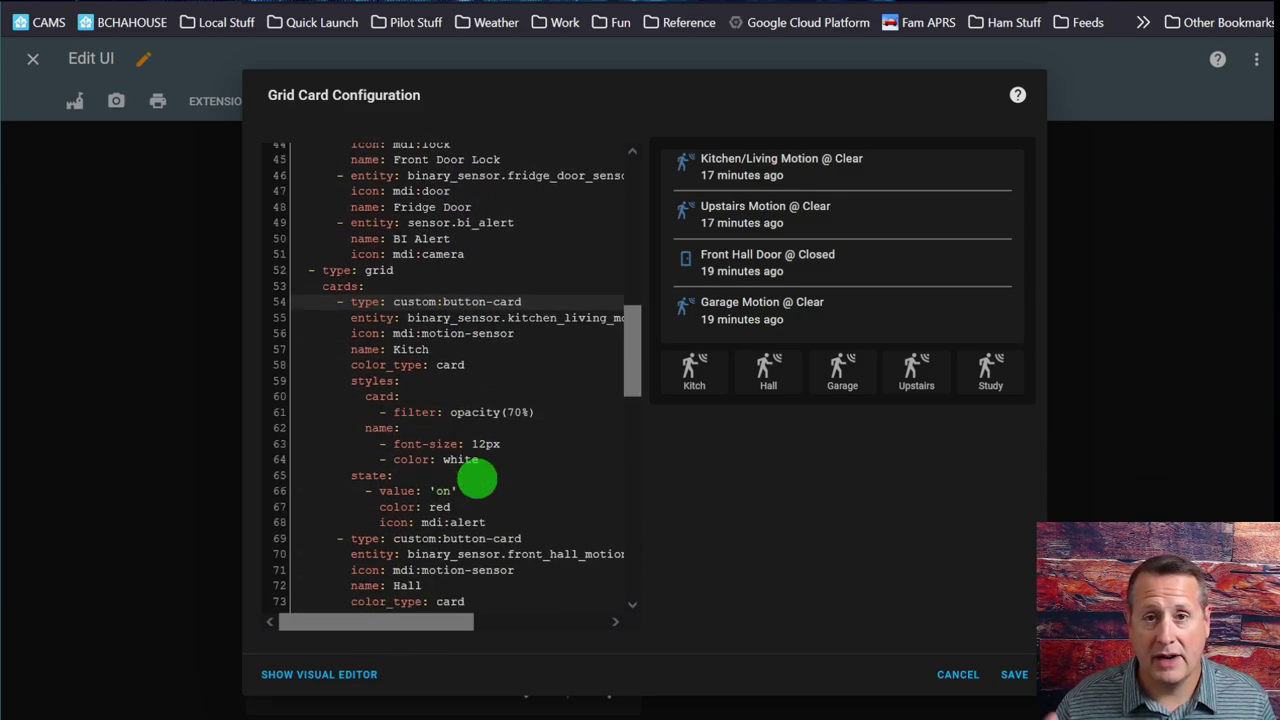
pyautogui.scroll(-1, 477, 480)
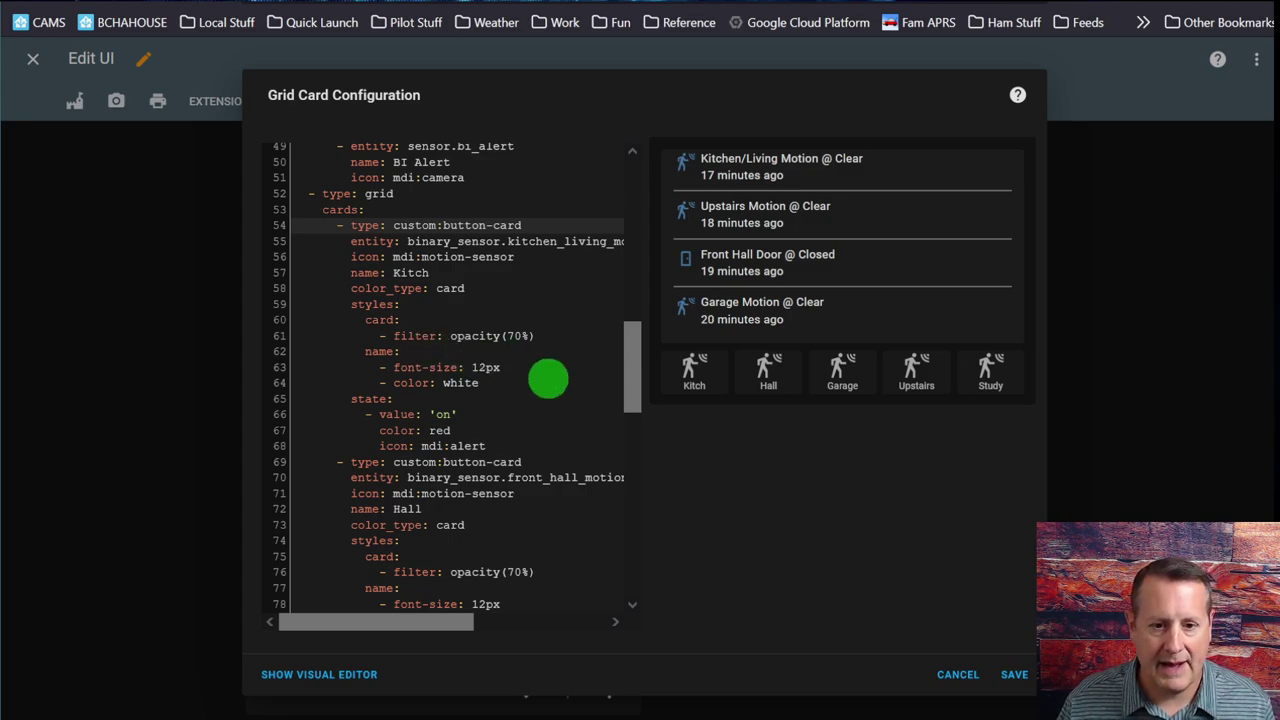
pyautogui.scroll(-1, 516, 349)
pyautogui.scroll(-1, 516, 349)
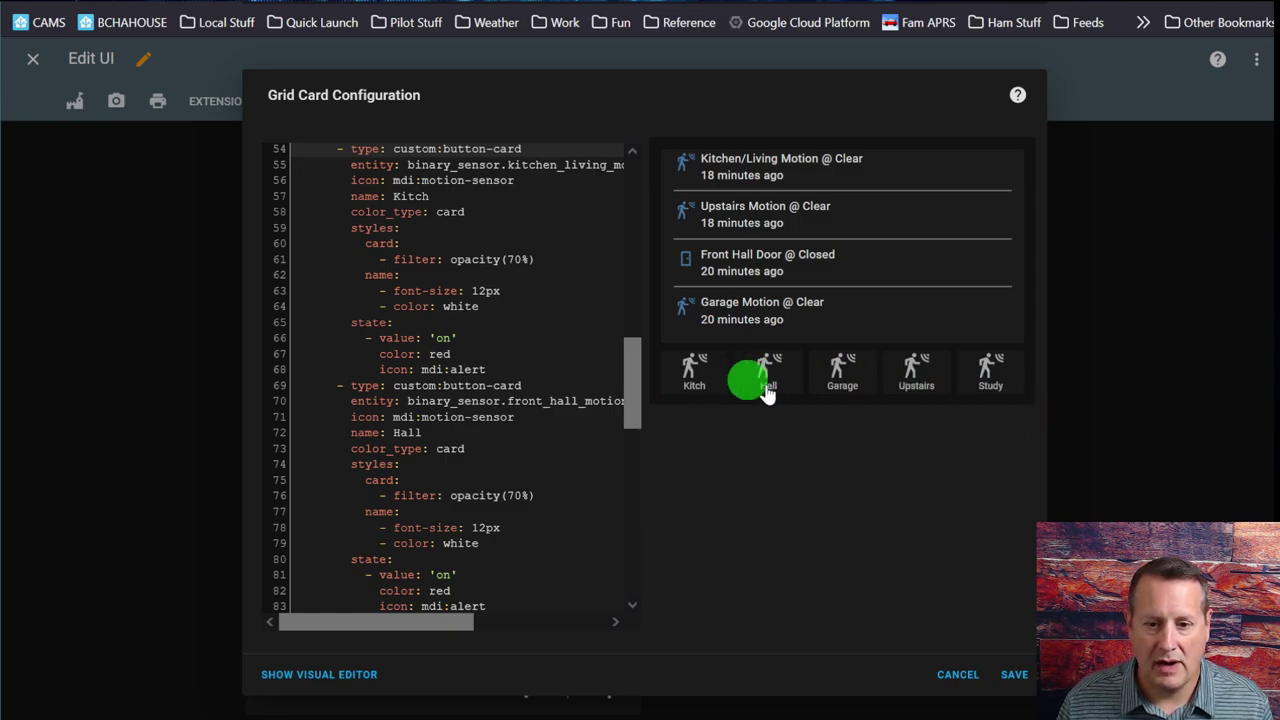
pyautogui.scroll(-5, 514, 357)
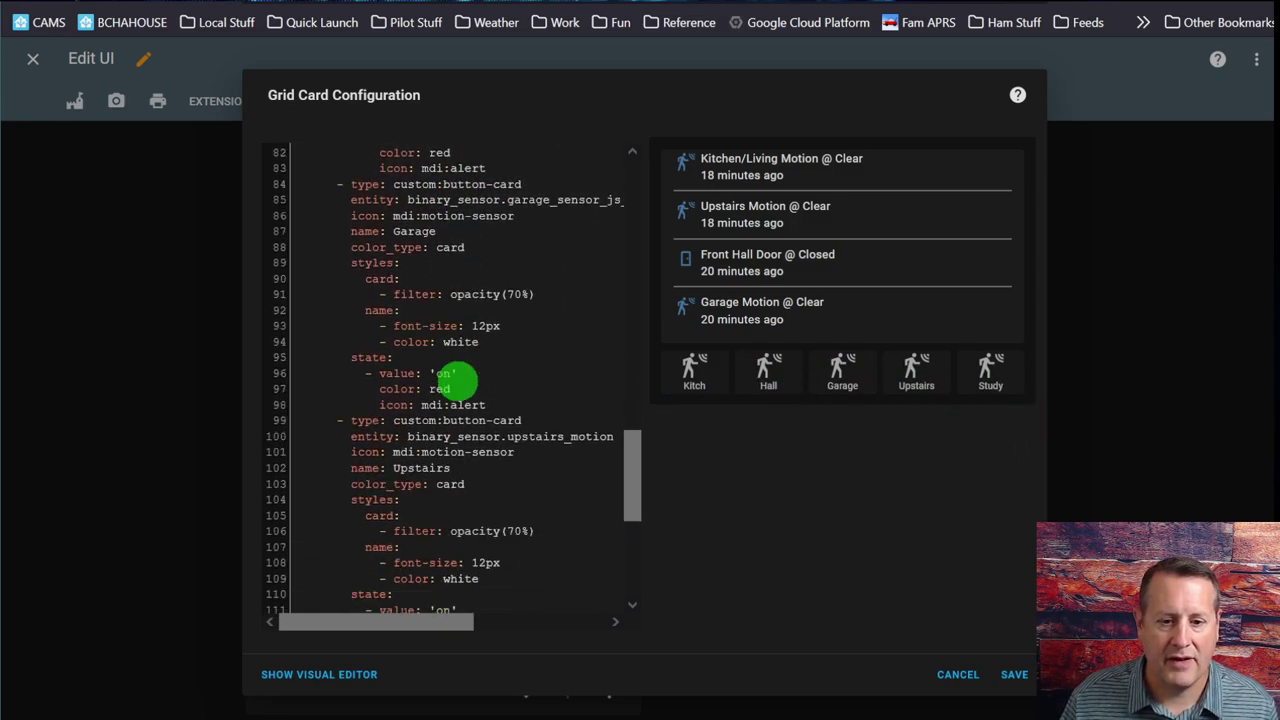
# Add another nested Grid card below the motion-sensor row, with 2 columns and square rendering turned off
pyautogui.scroll(-3, 440, 420)
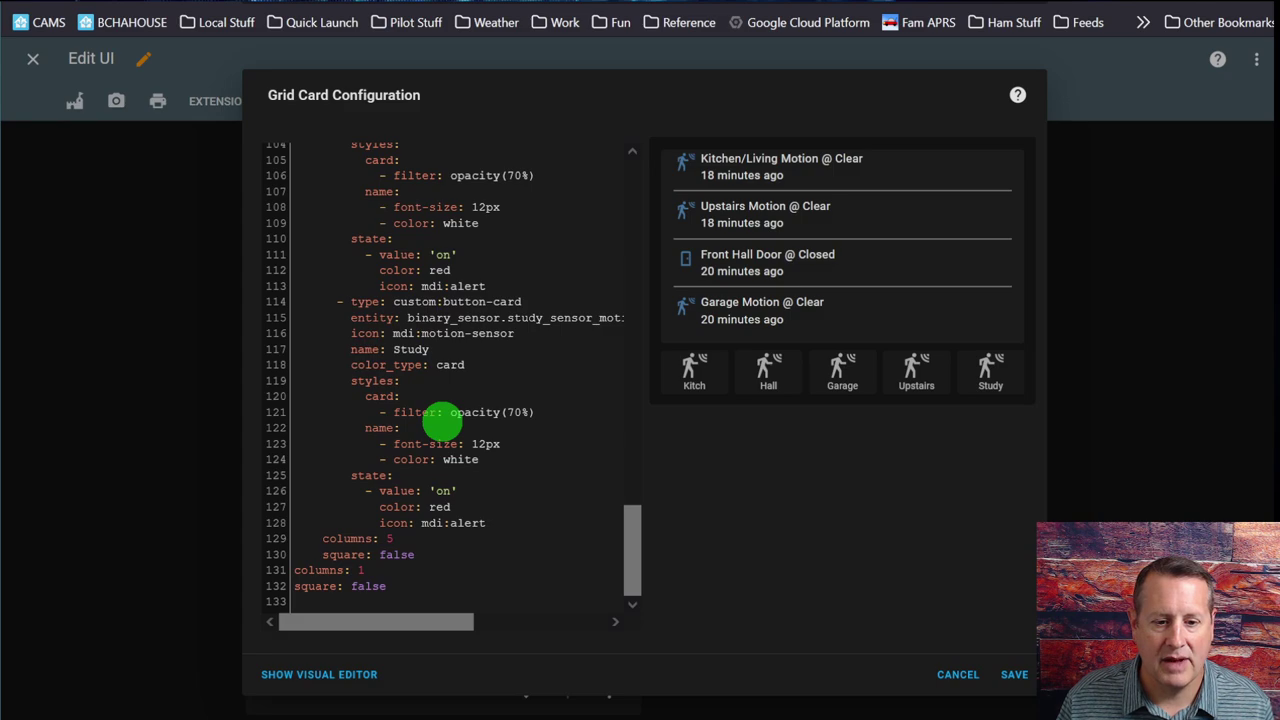
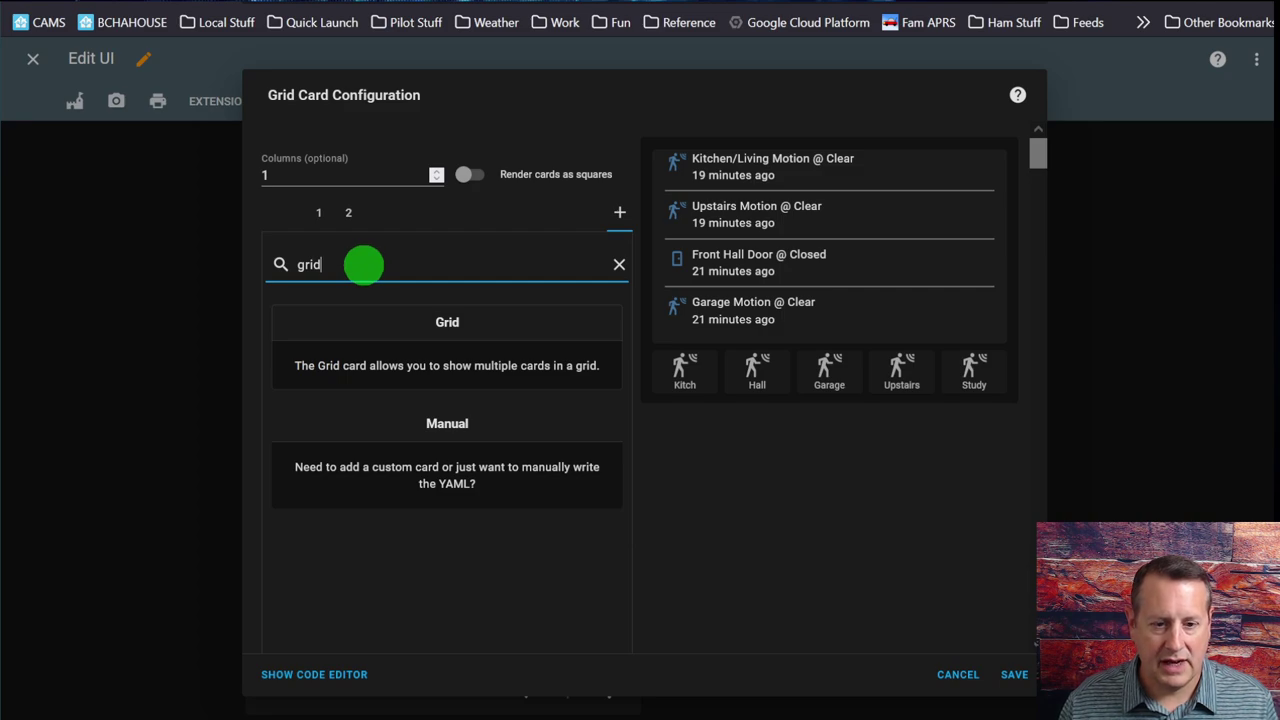
pyautogui.click(400, 345)
pyautogui.click(436, 323)
pyautogui.click(469, 318)
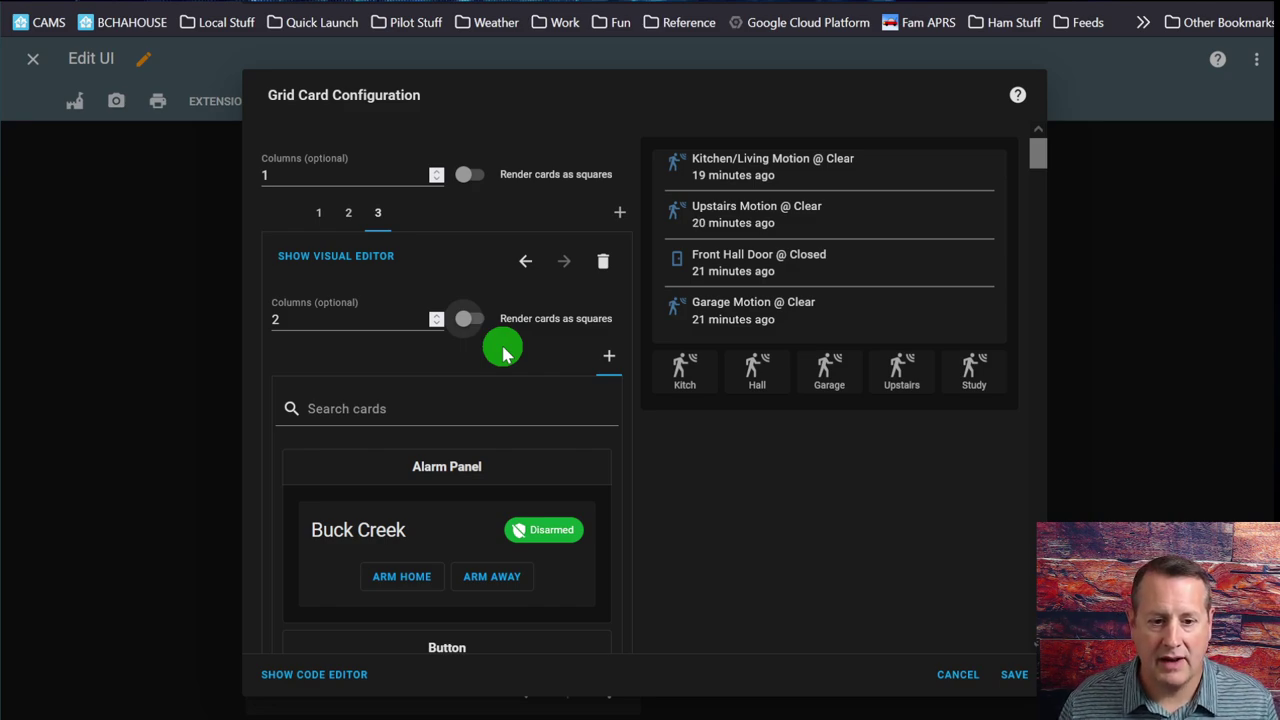
# Find the Custom: Button-Card and add it to the new two-column nested grid
pyautogui.click(474, 408)
pyautogui.write('cu')
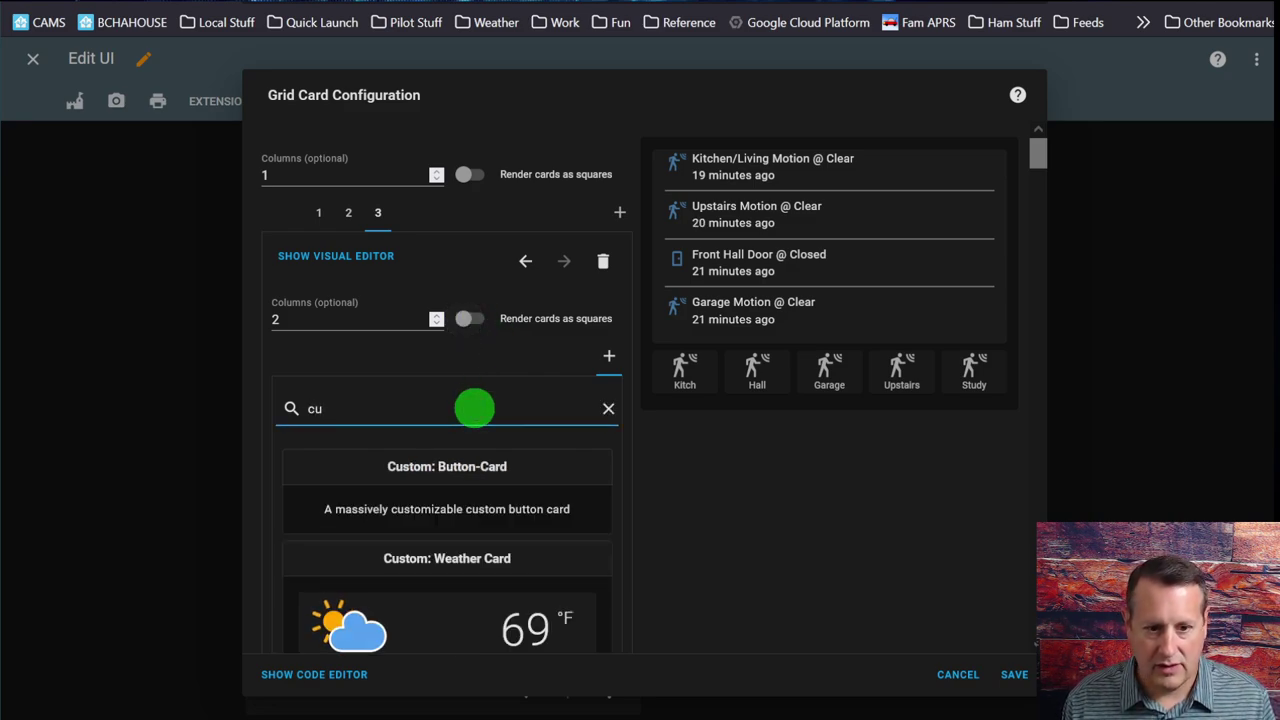
pyautogui.write('s')
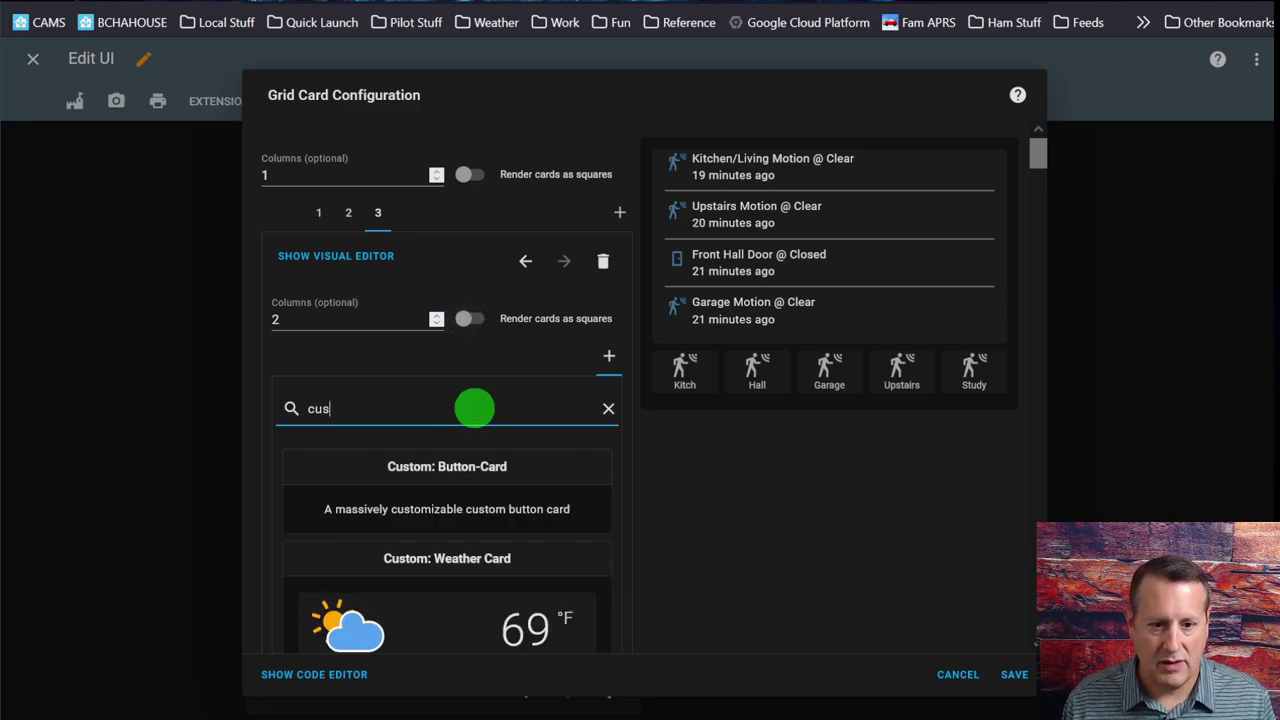
pyautogui.click(474, 500)
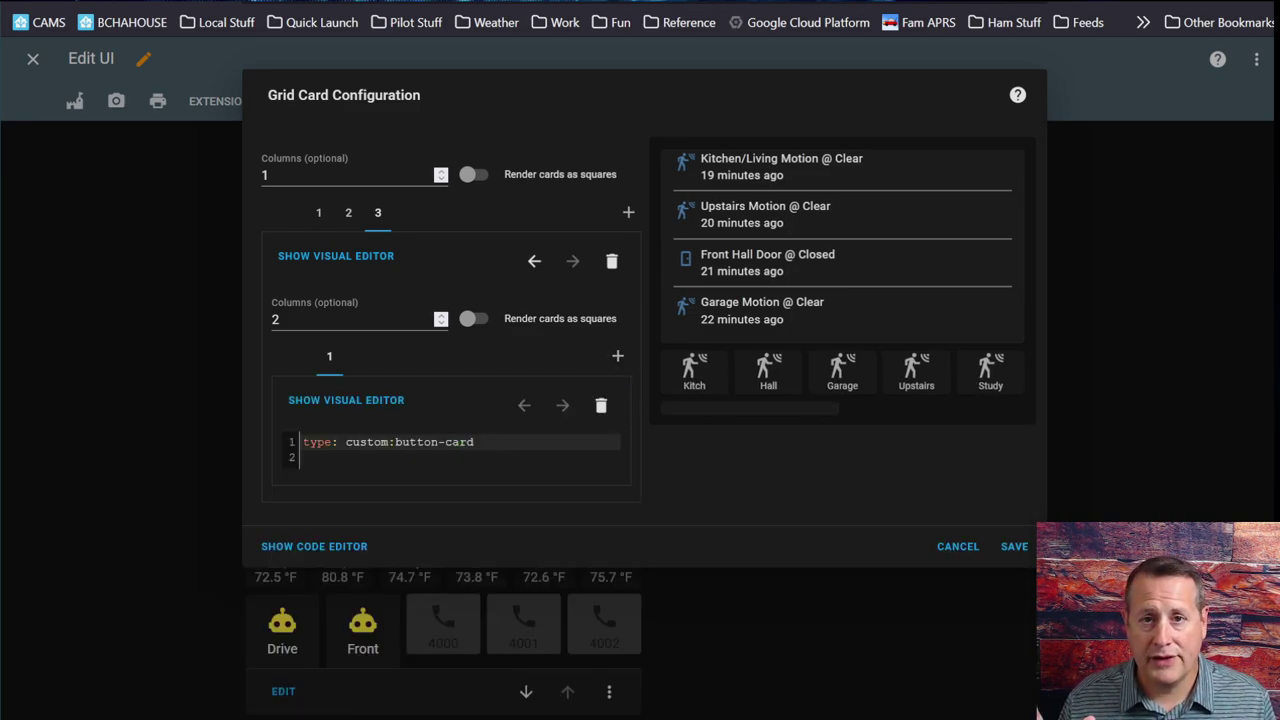
pyautogui.click(982, 604)
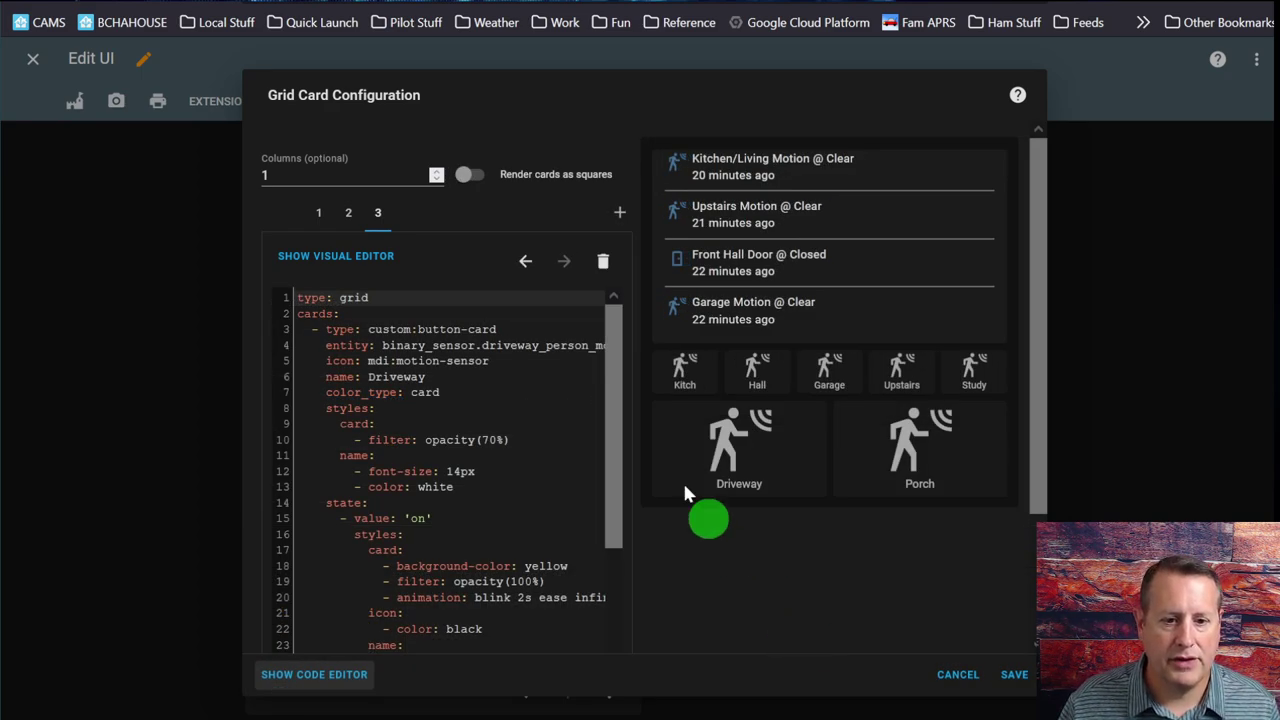
# Examine the YAML of the Driveway and Porch buttons, including their 'on' state colors, opacity and blink animation
pyautogui.scroll(-1, 419, 403)
pyautogui.scroll(-3, 419, 403)
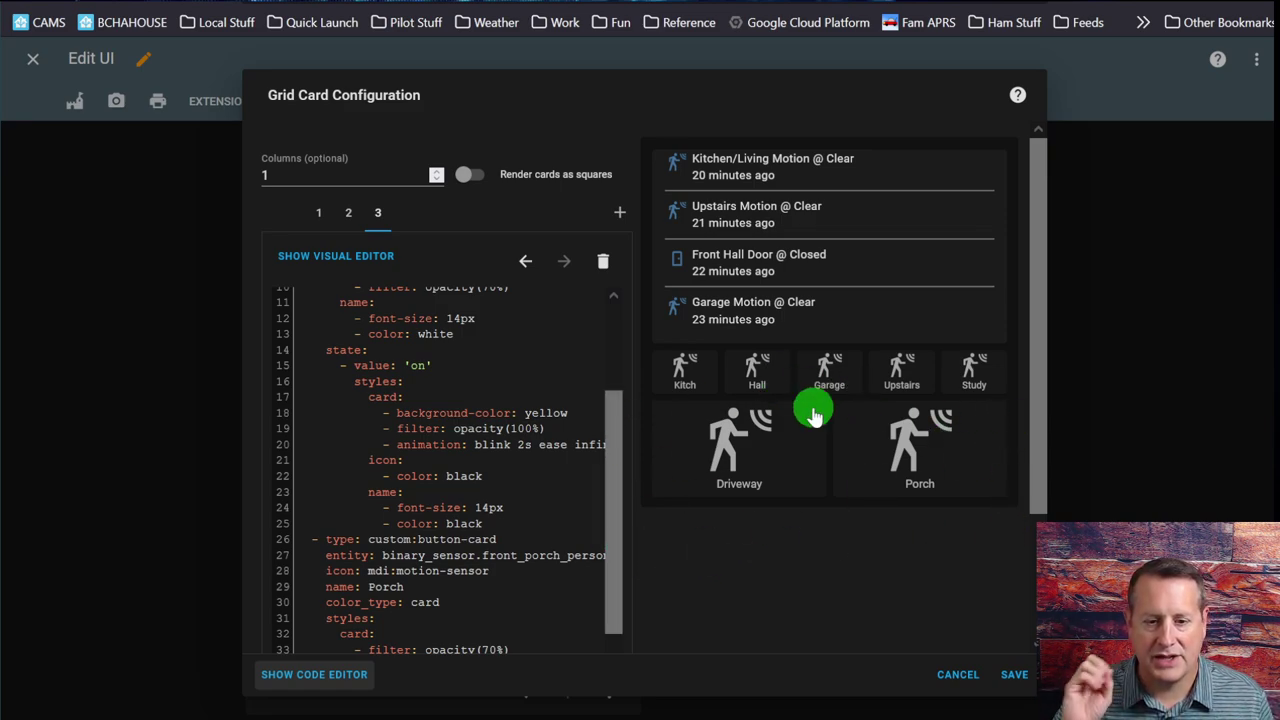
pyautogui.scroll(3, 540, 500)
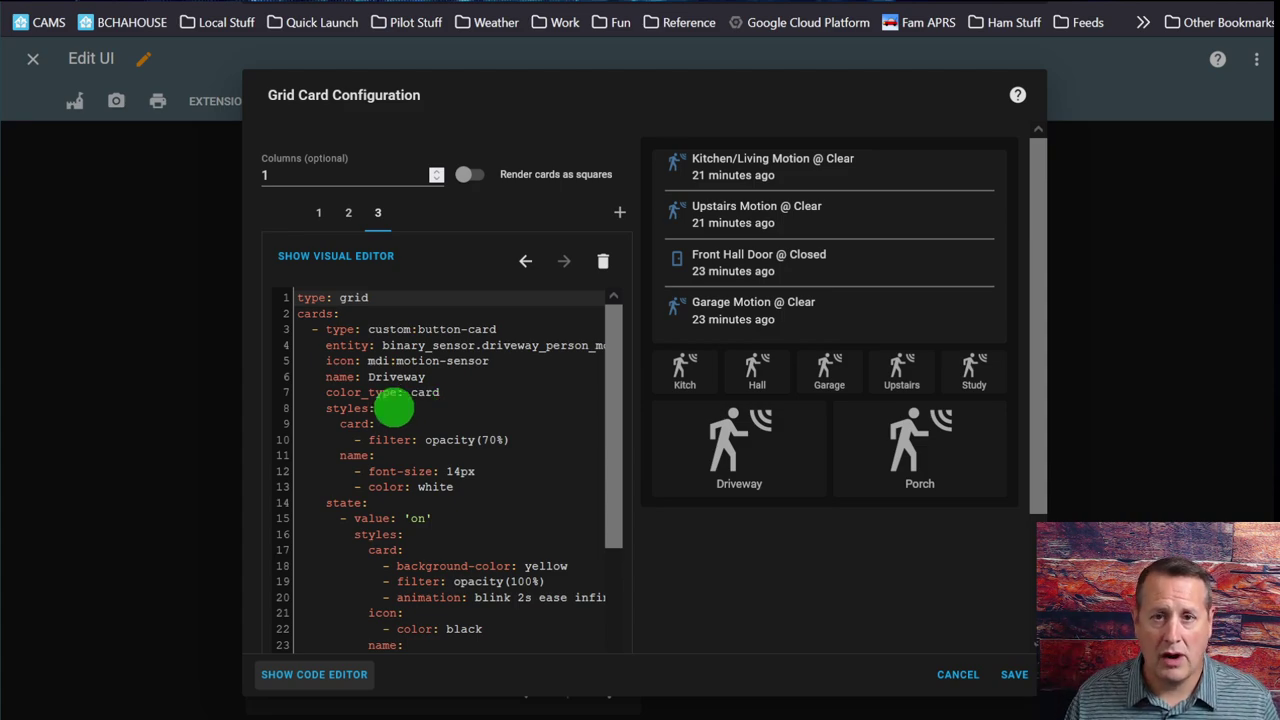
pyautogui.scroll(-1, 470, 395)
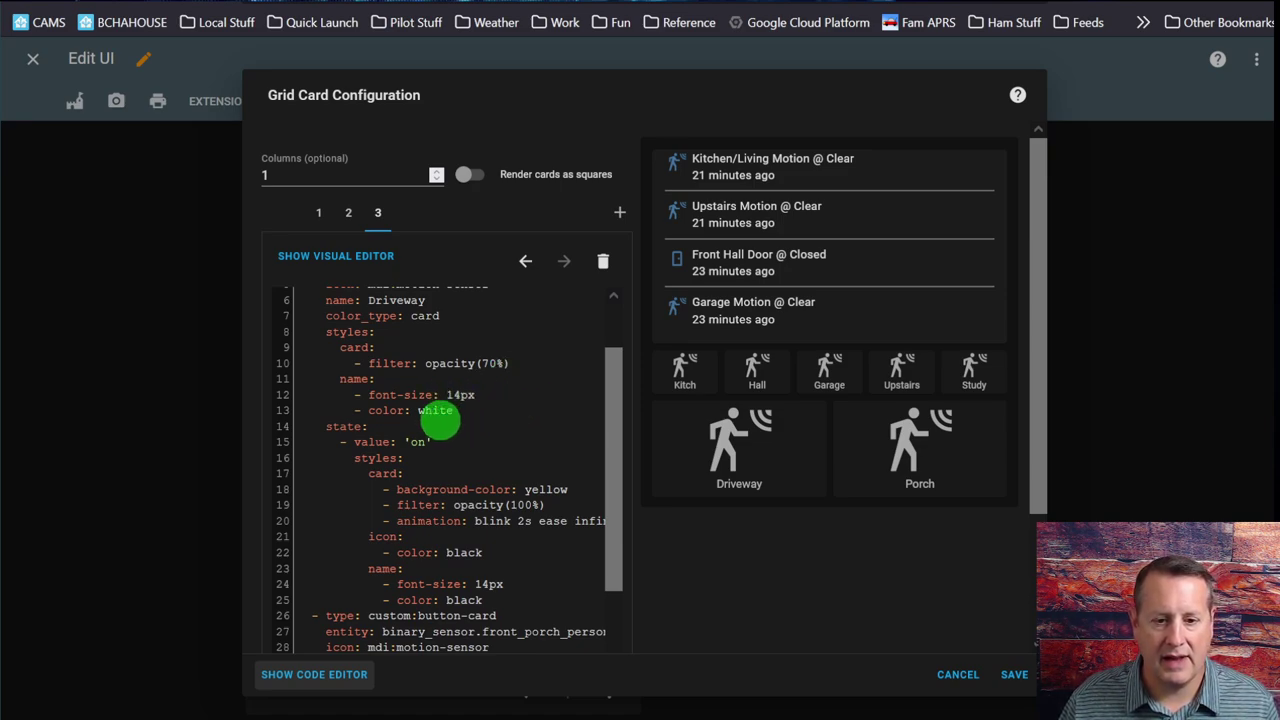
pyautogui.scroll(-1, 475, 412)
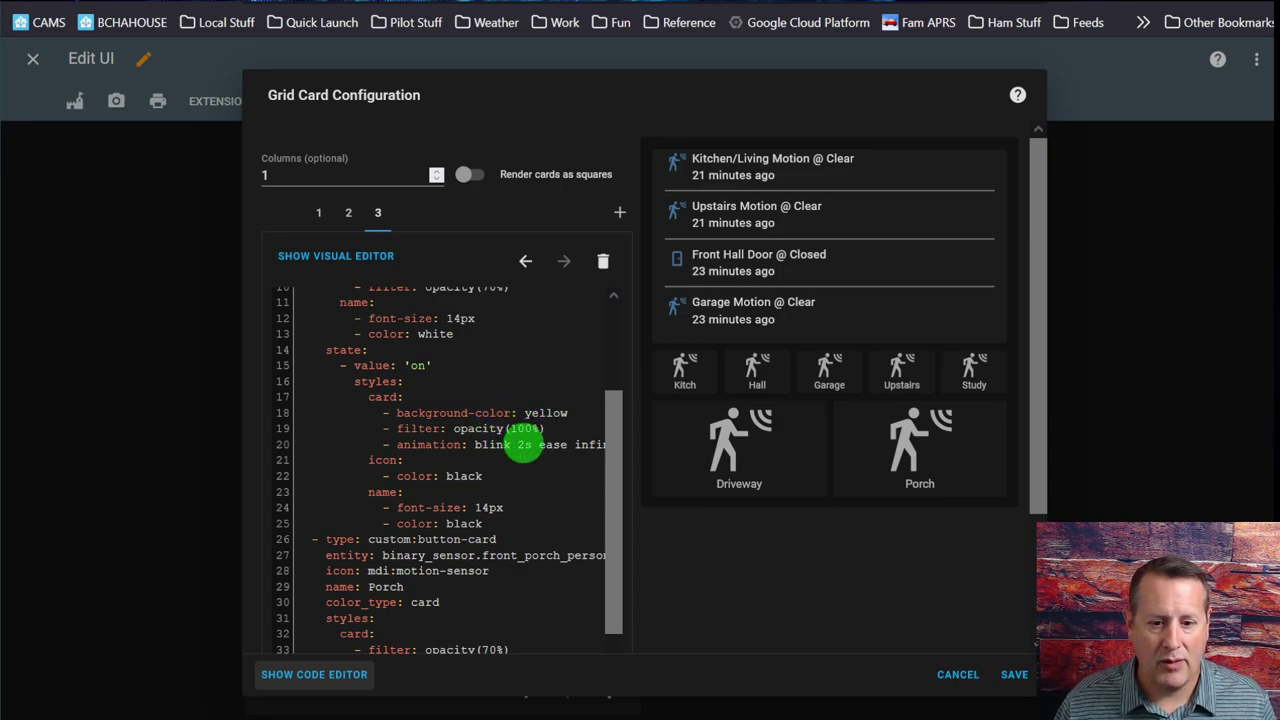
pyautogui.click(483, 444)
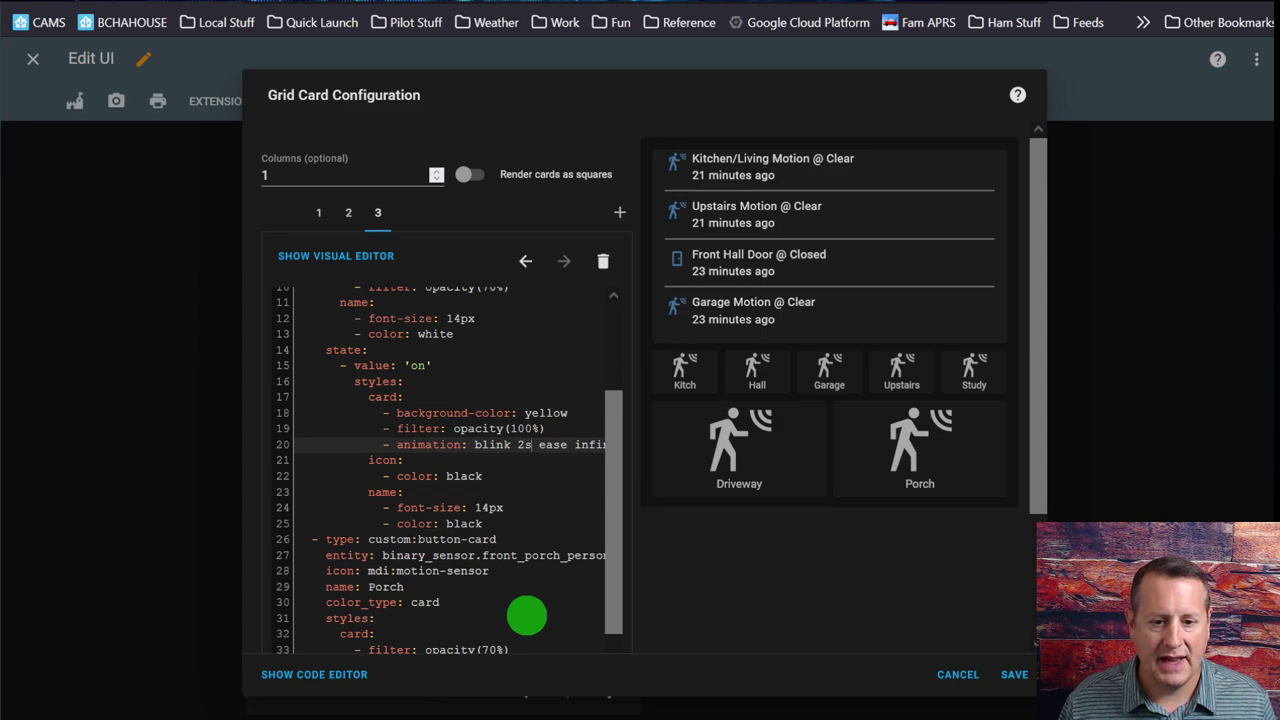
pyautogui.press('End')
pyautogui.press('Right')
pyautogui.press('Left')
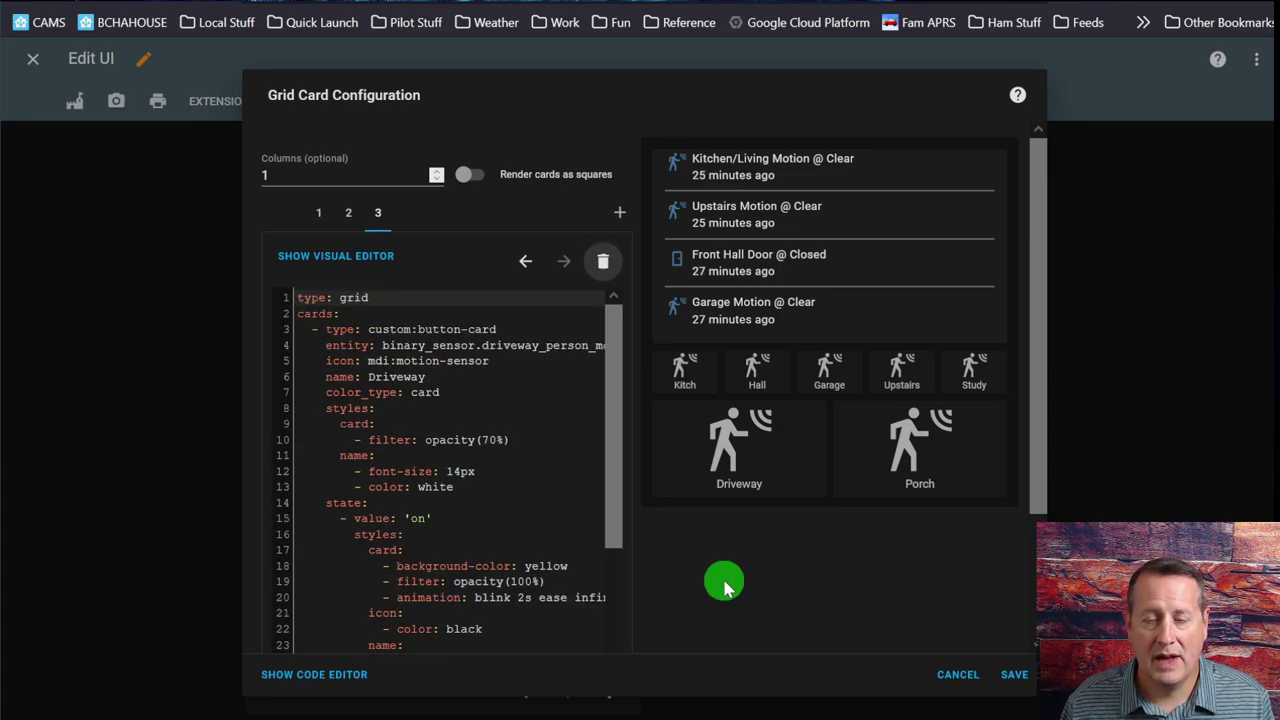
# Search the available cards for "entity" and add an Entities card as the outer grid's fourth card
pyautogui.click(622, 212)
pyautogui.click(421, 264)
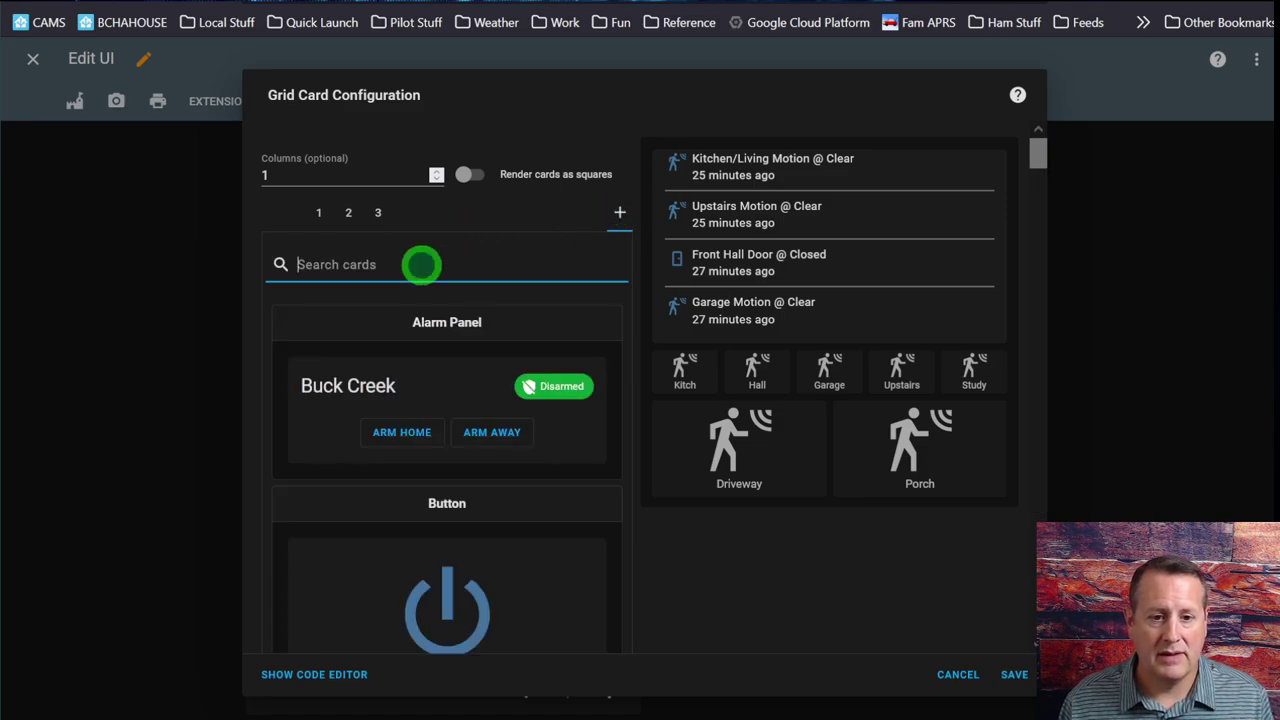
pyautogui.write('ent')
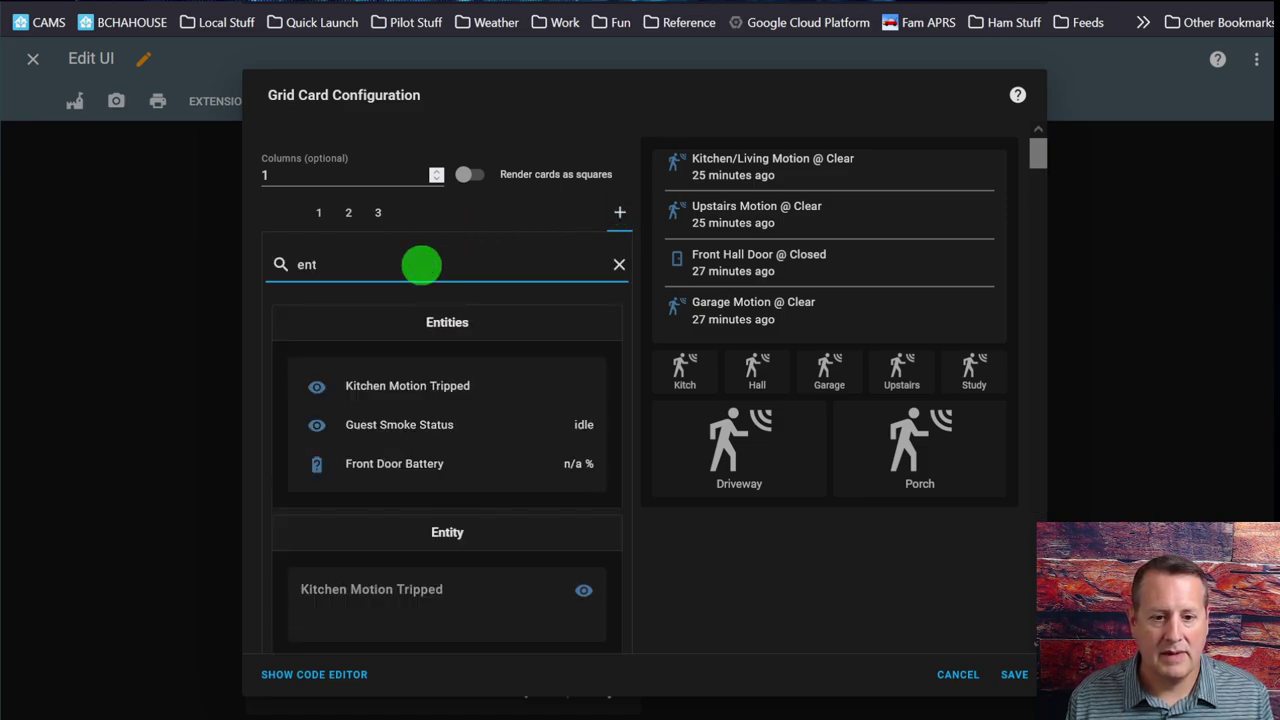
pyautogui.write('ity')
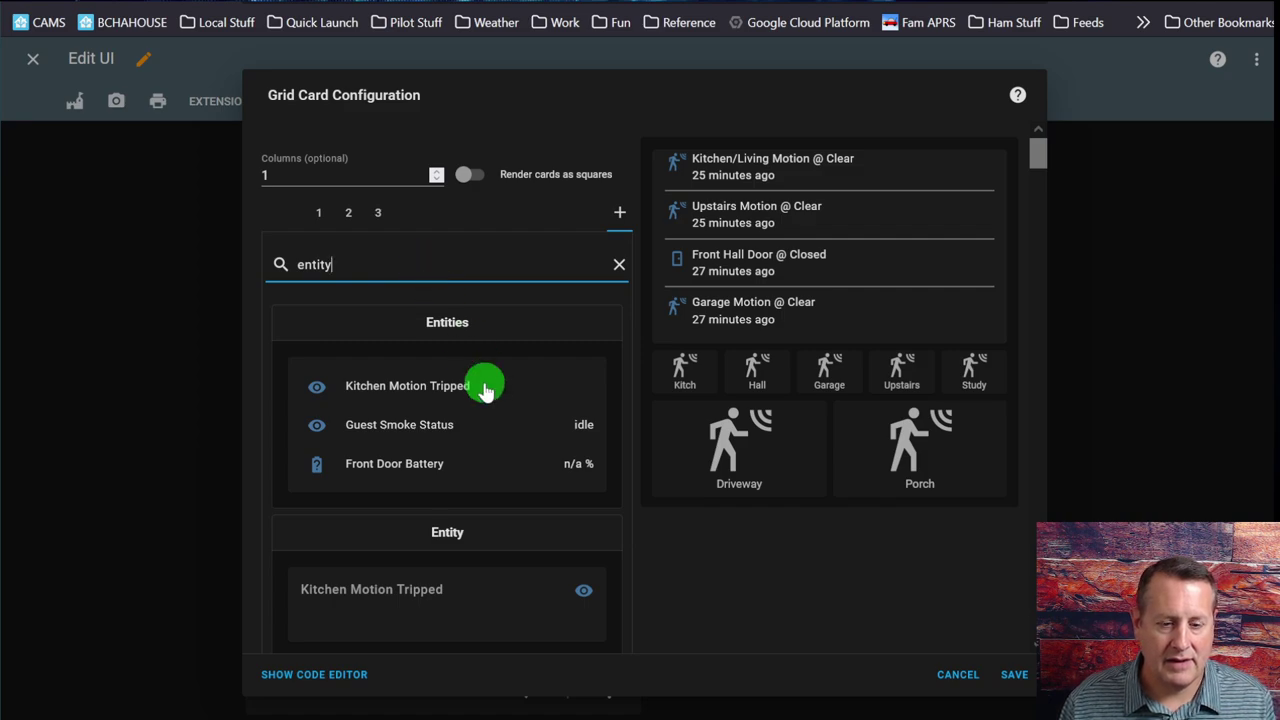
pyautogui.click(452, 430)
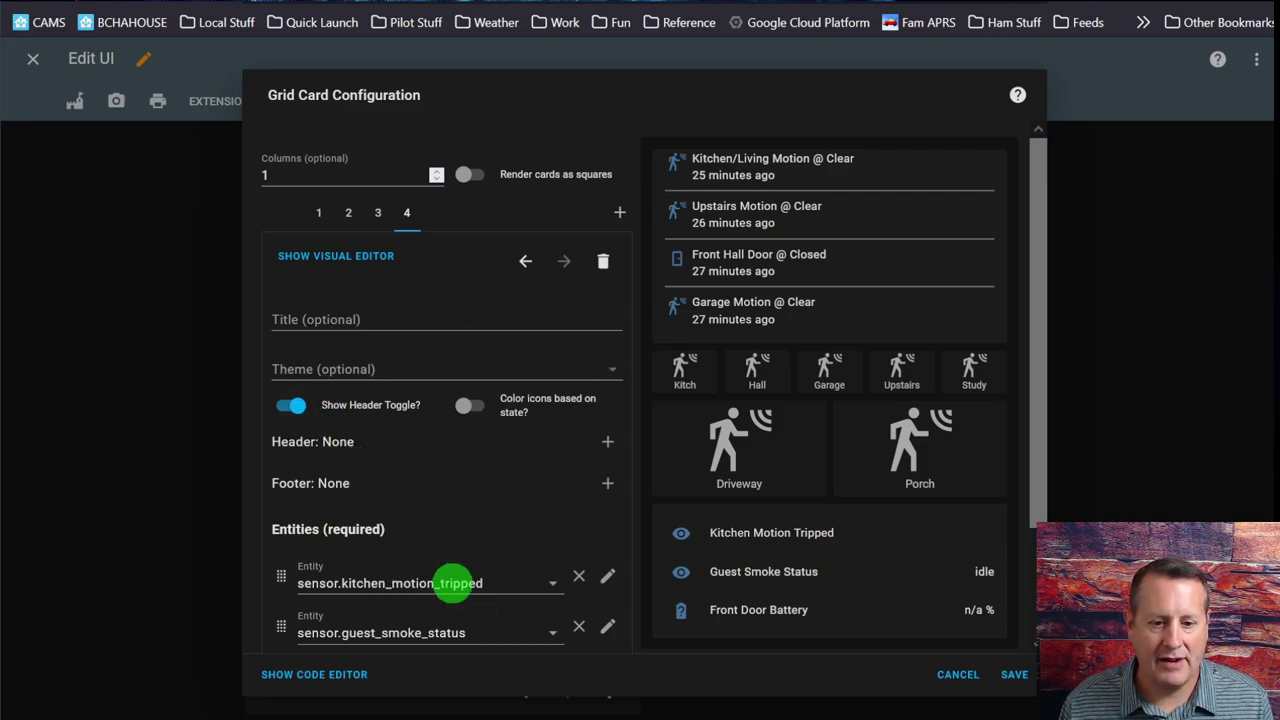
# Switch the outer grid card to YAML editing and delete the three default sensors from the Entities card's list
pyautogui.scroll(-1, 487, 520)
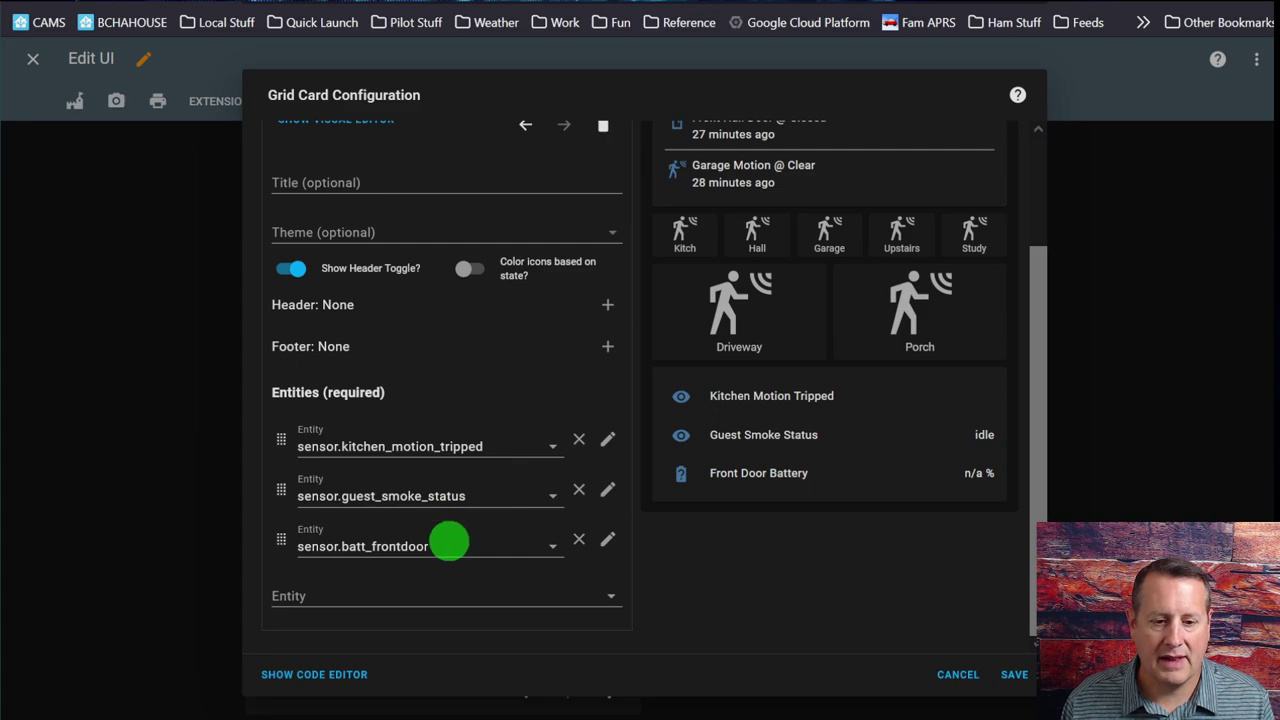
pyautogui.scroll(1, 449, 540)
pyautogui.scroll(1, 410, 510)
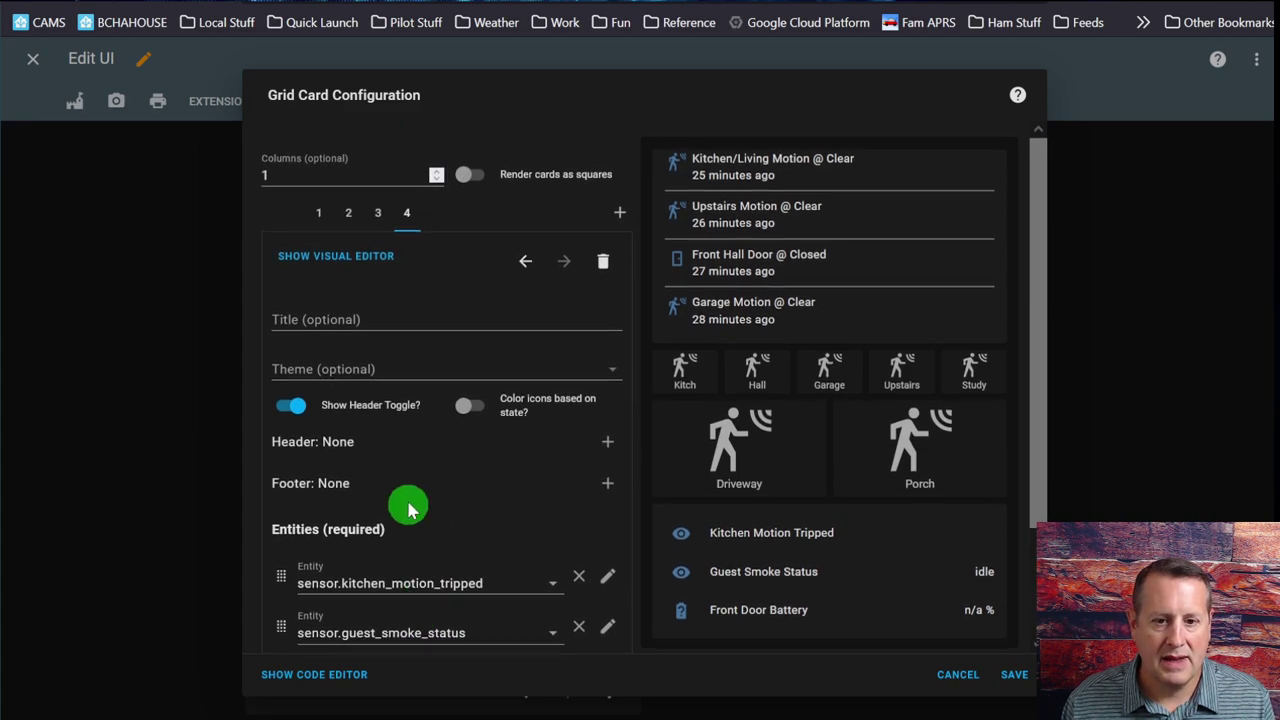
pyautogui.scroll(-2, 395, 520)
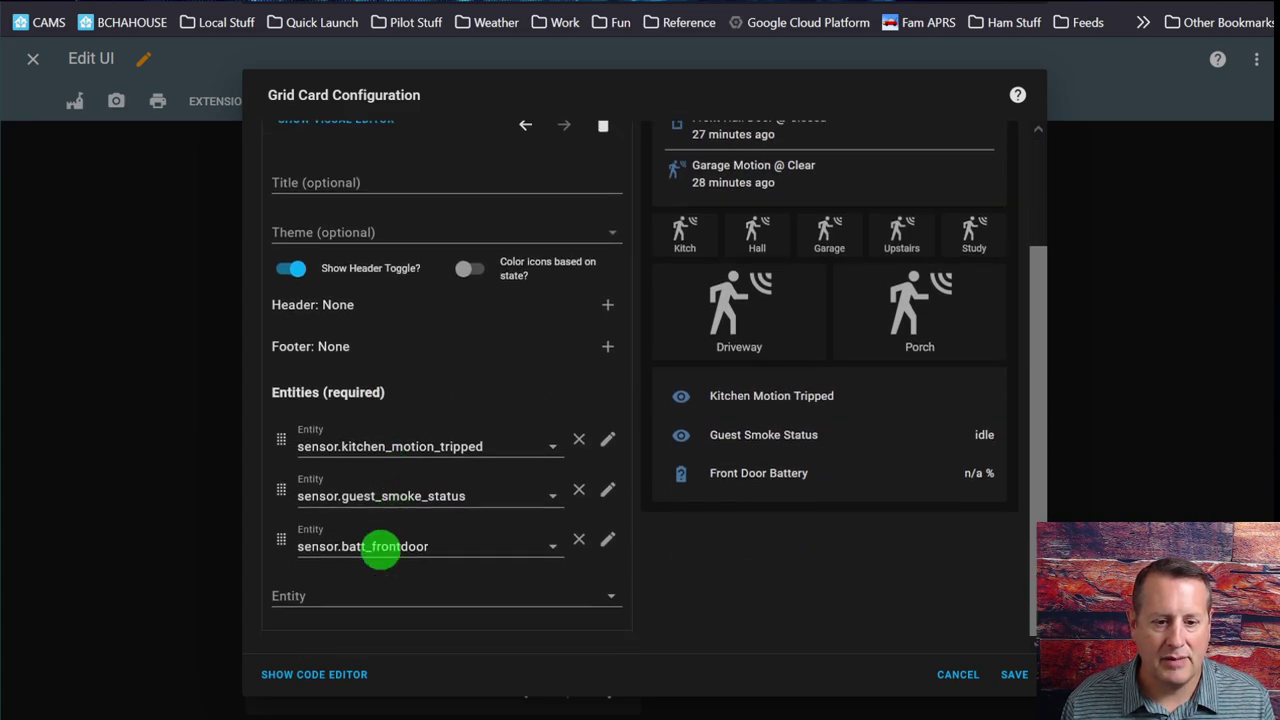
pyautogui.click(340, 676)
pyautogui.scroll(-10, 471, 486)
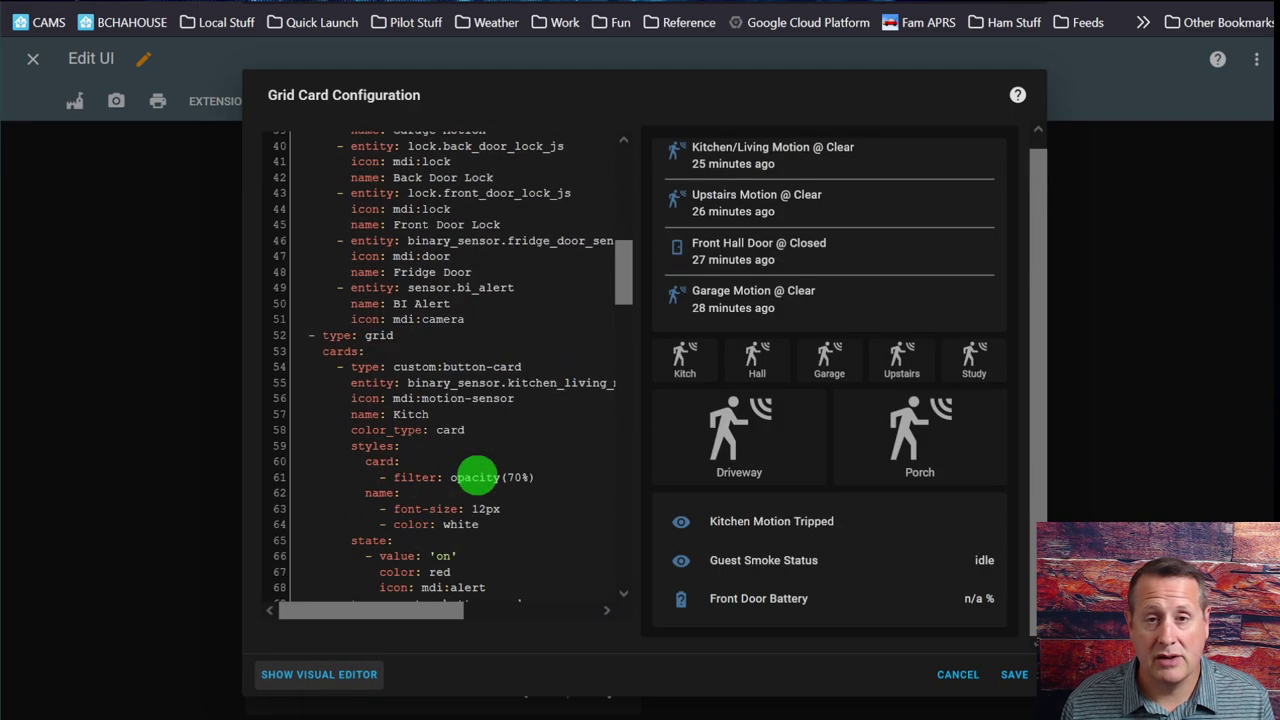
pyautogui.scroll(-16, 476, 478)
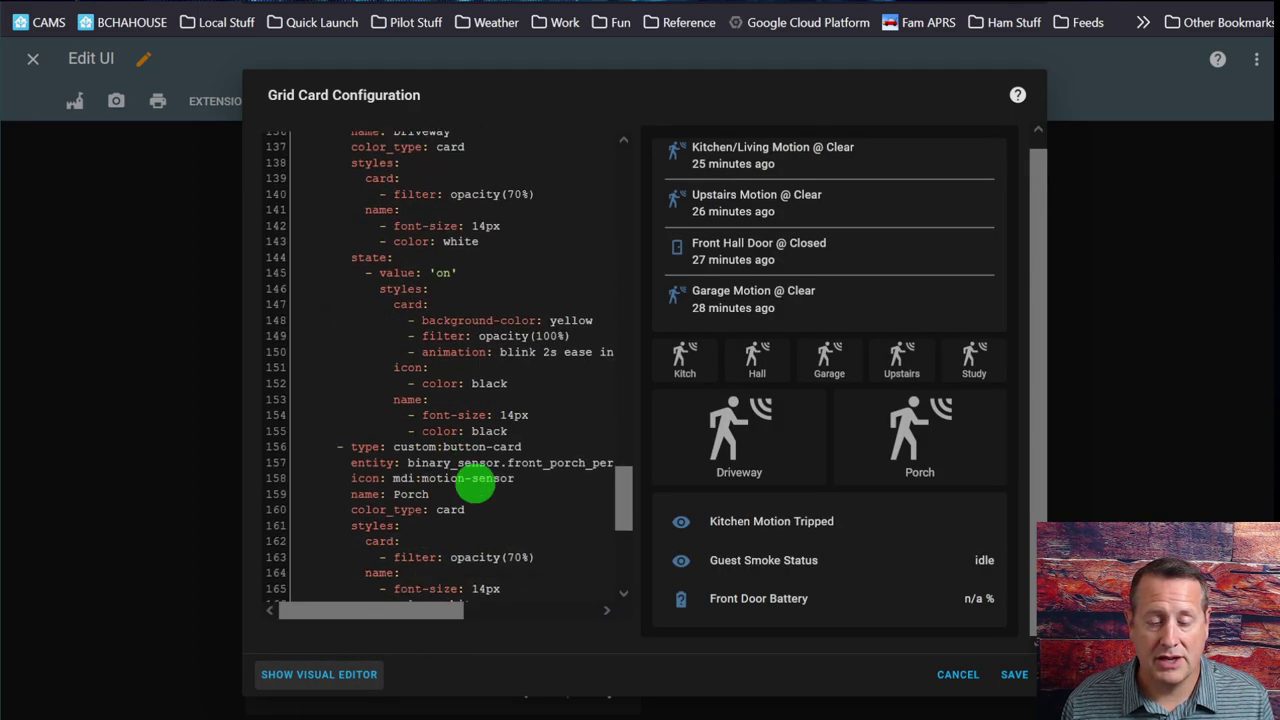
pyautogui.scroll(-1, 476, 486)
pyautogui.moveTo(508, 543); pyautogui.dragTo(330, 511)
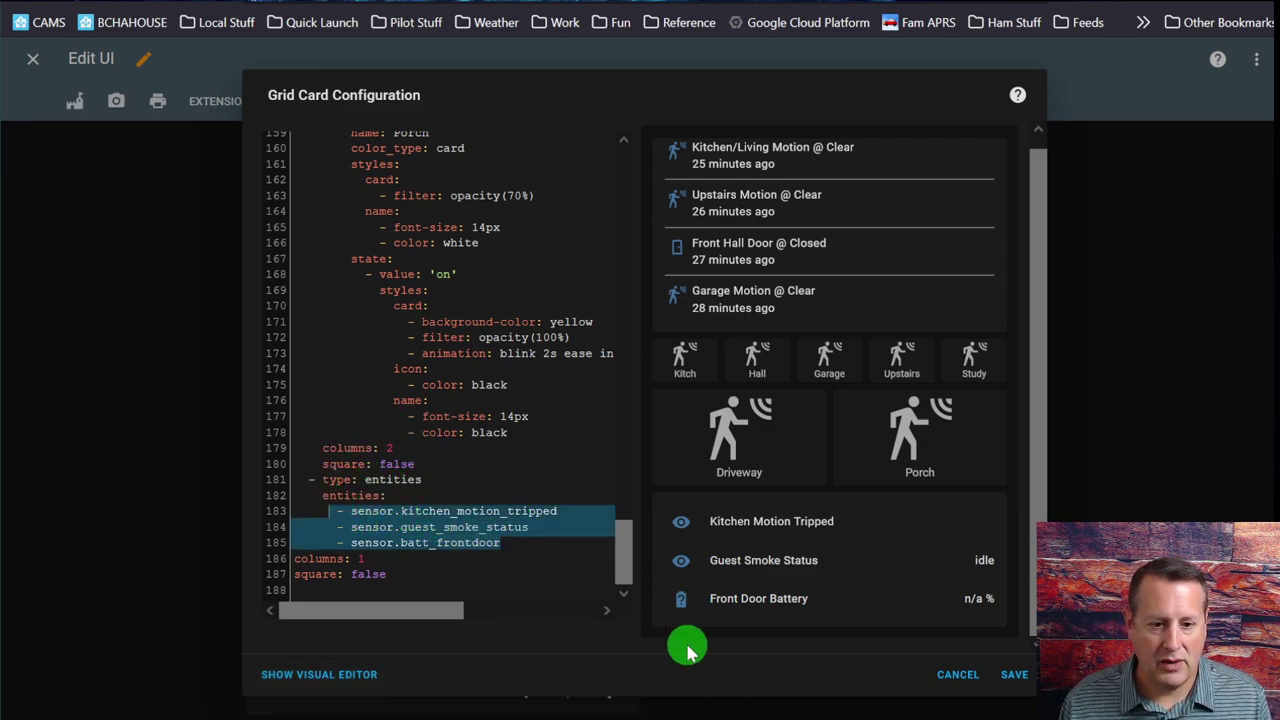
pyautogui.press('Delete')
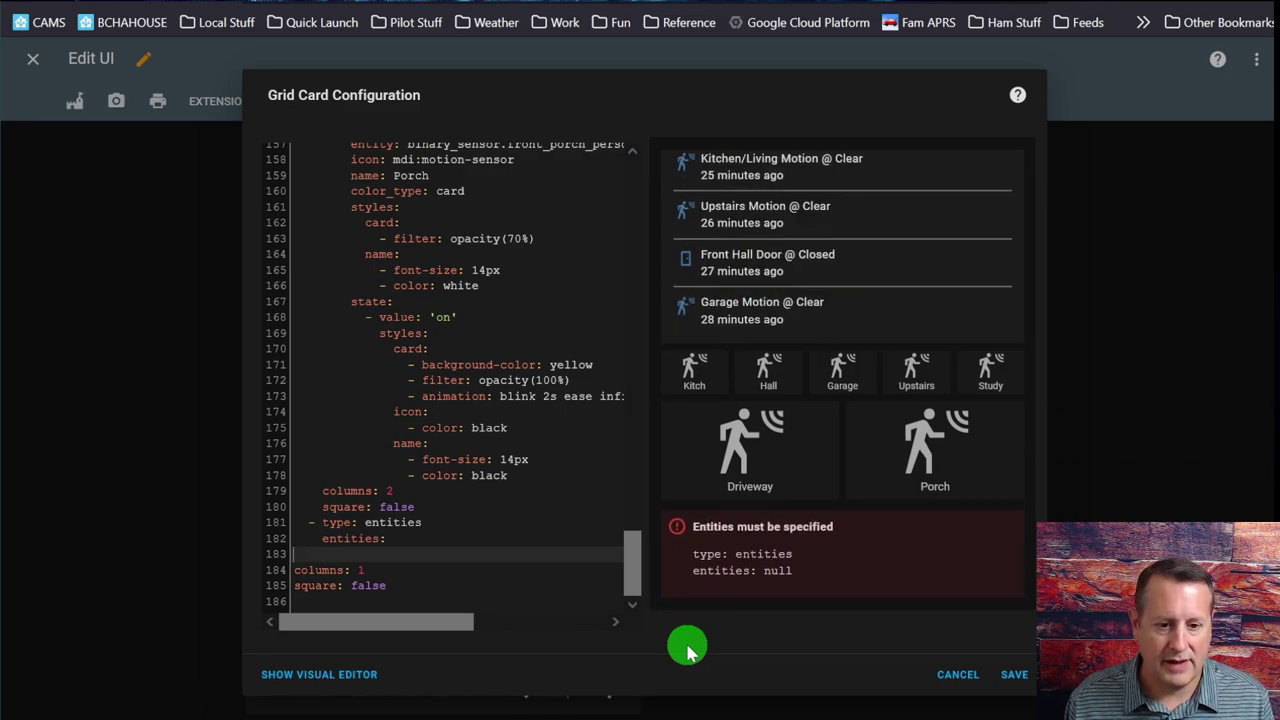
pyautogui.press('BackSpace')
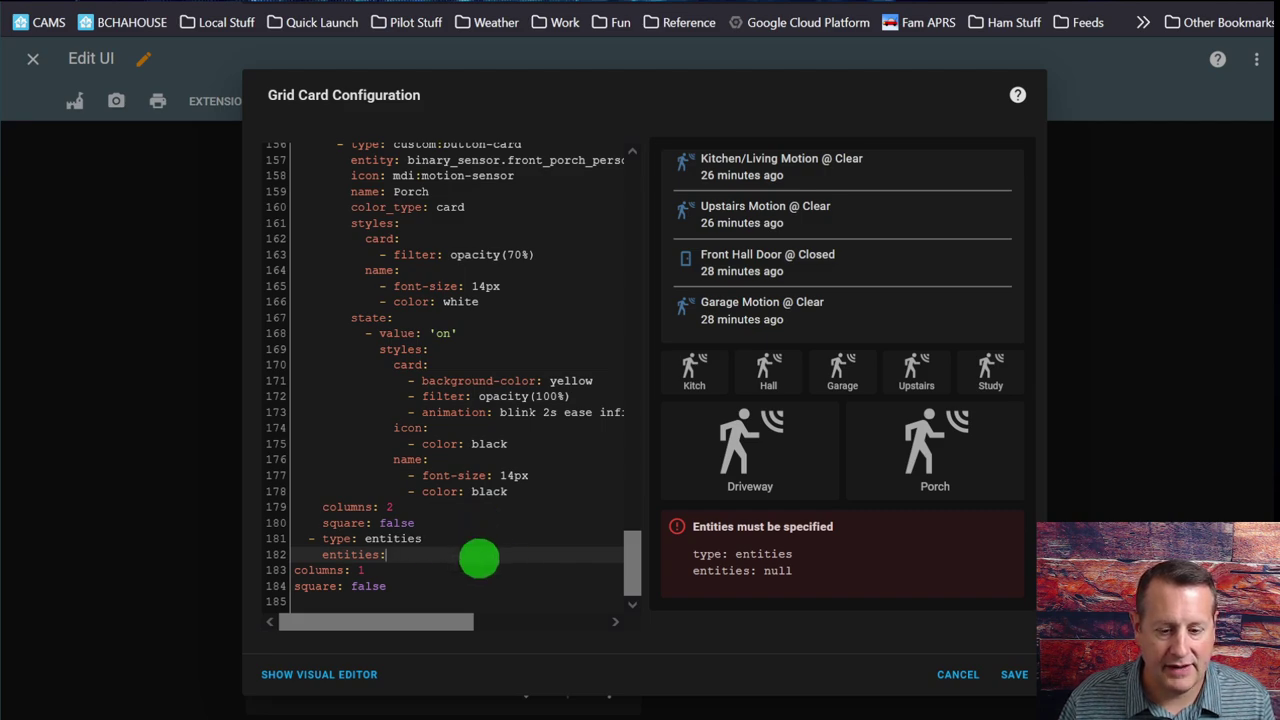
# Start an entry in the Entities card's YAML list with its type set to attribute
pyautogui.press('Return')
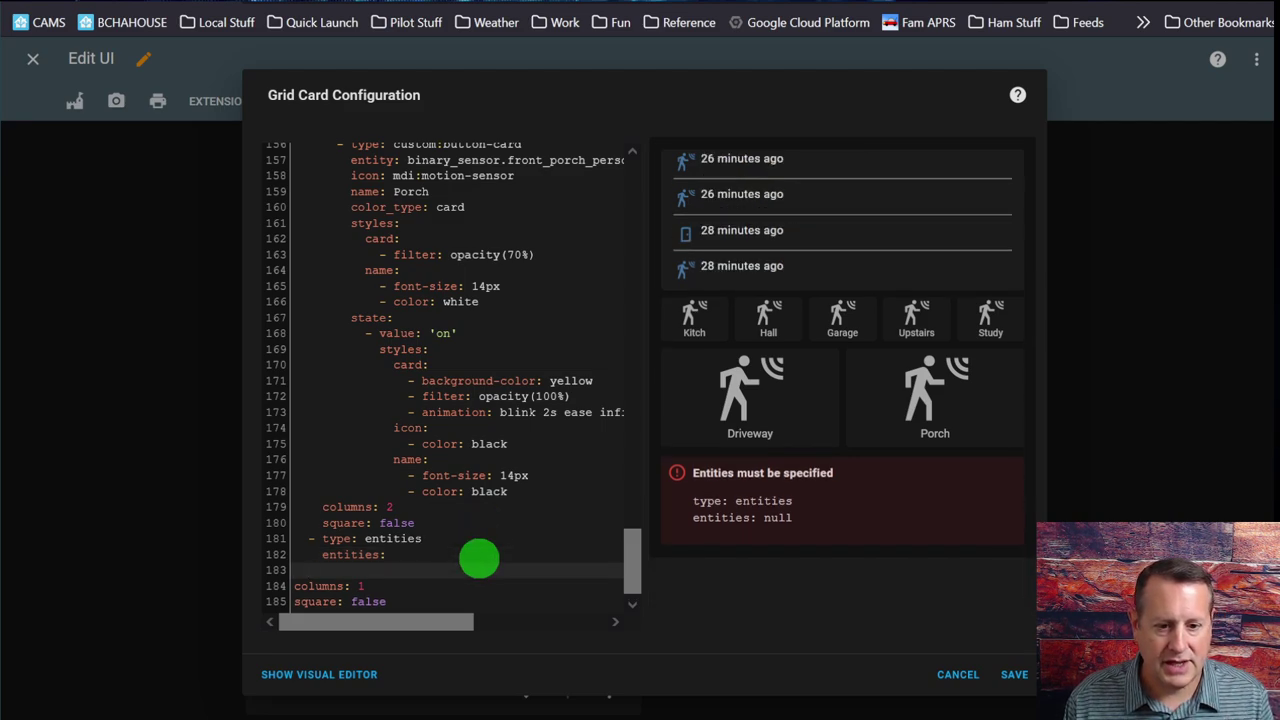
pyautogui.write('- type')
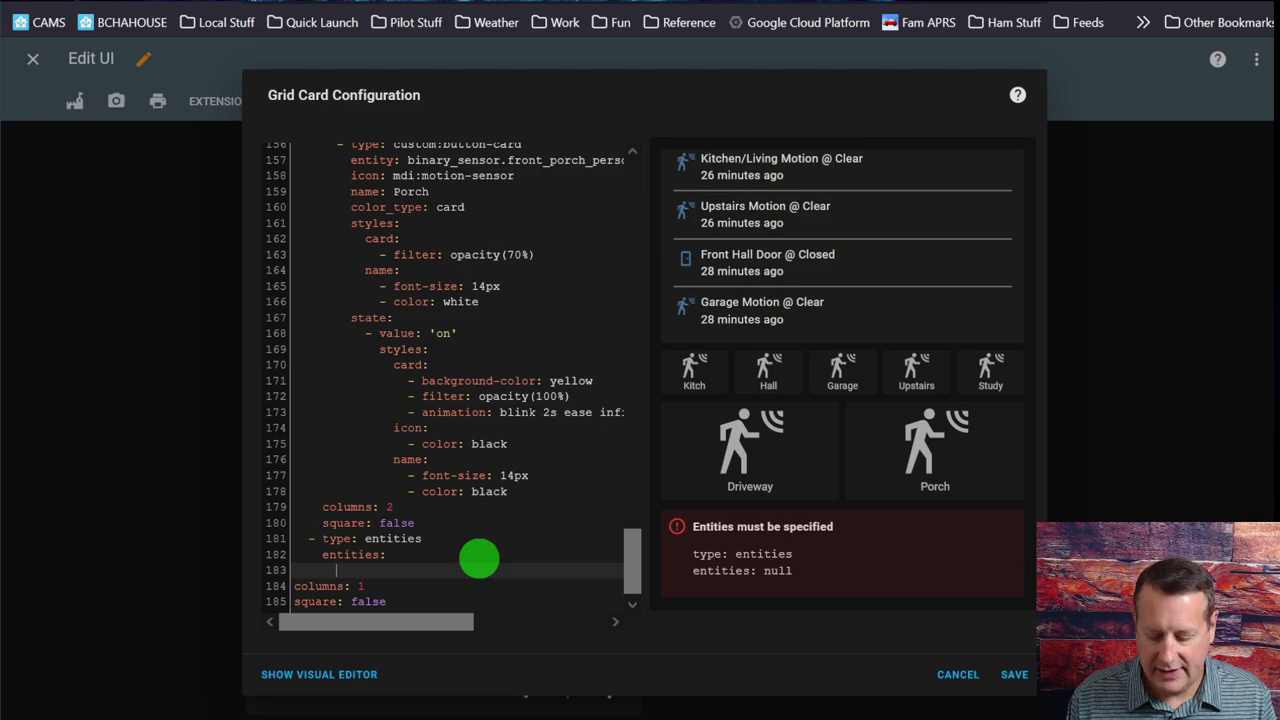
pyautogui.write(': atti')
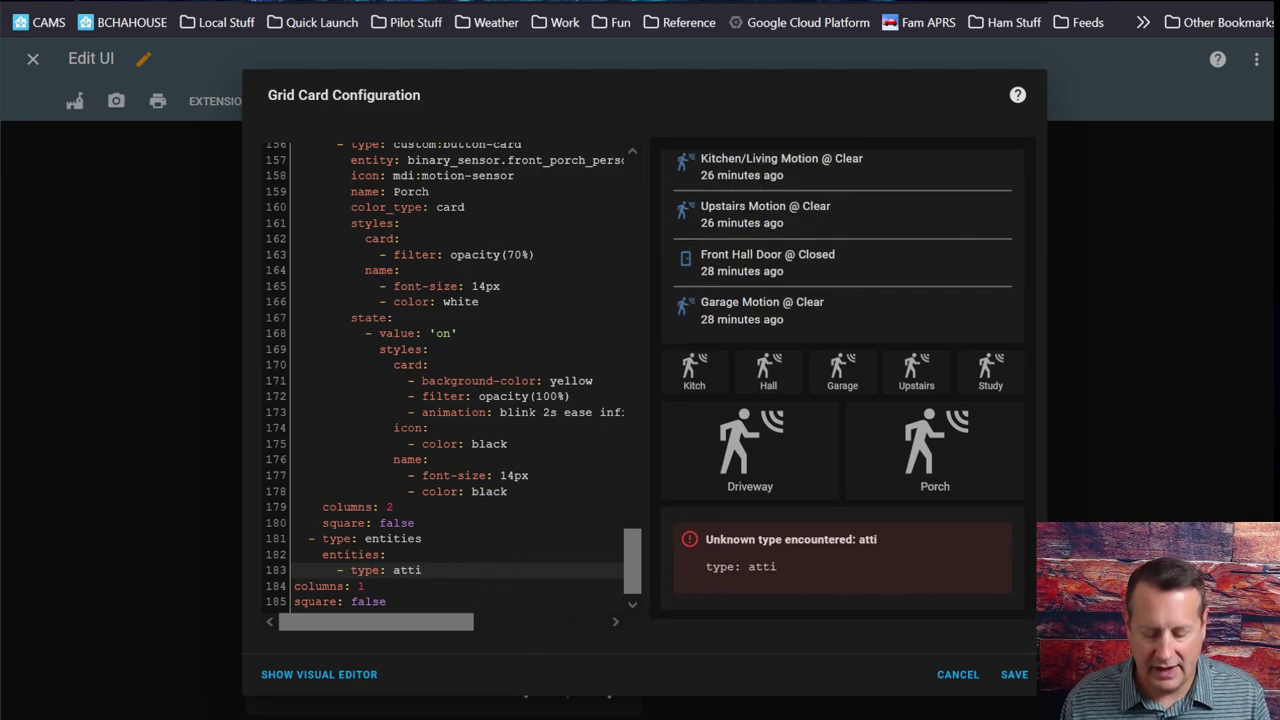
pyautogui.press('BackSpace')
pyautogui.write('ribute')
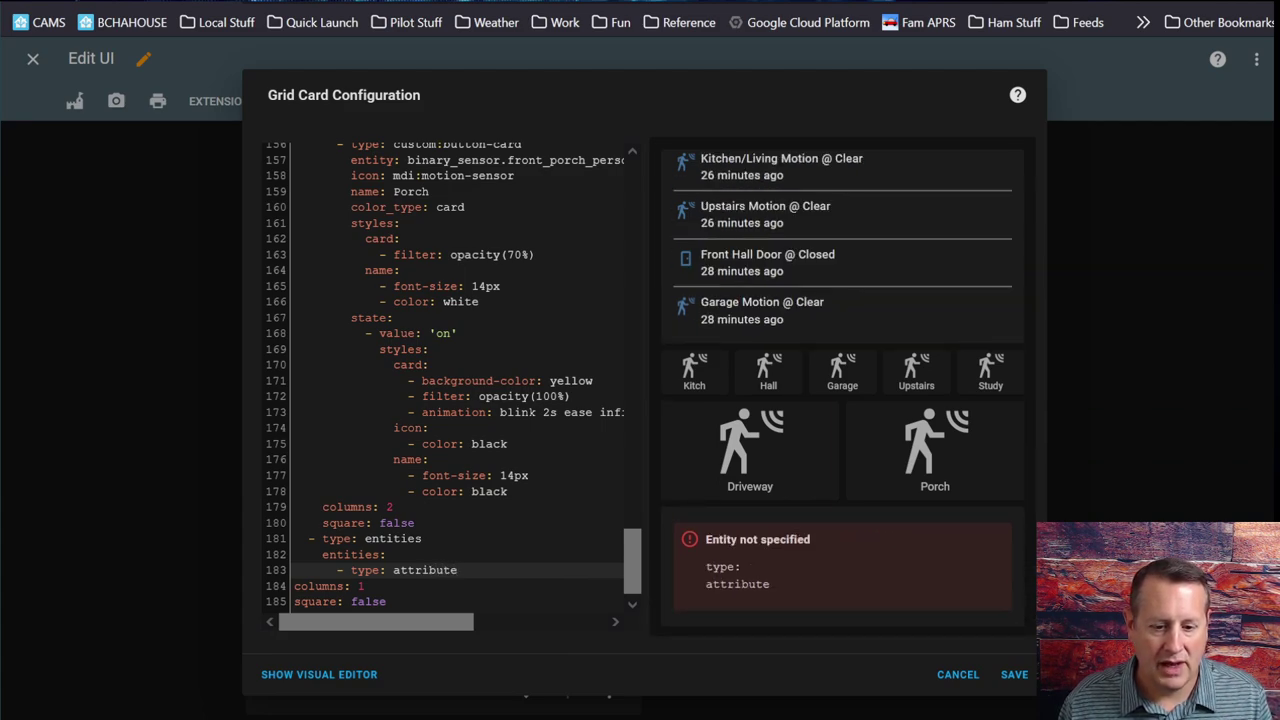
# Set the attribute entry's entity to sensor.samba_backup and start a new line below it
pyautogui.press('Return')
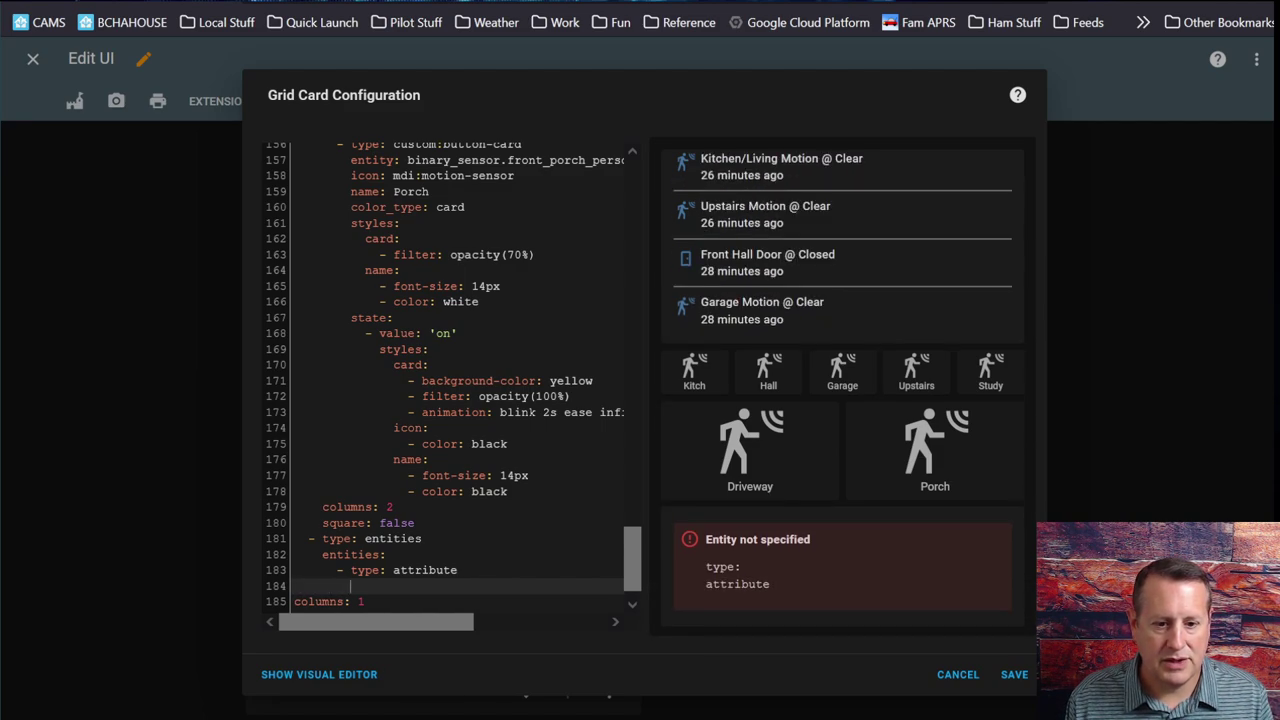
pyautogui.write('enti')
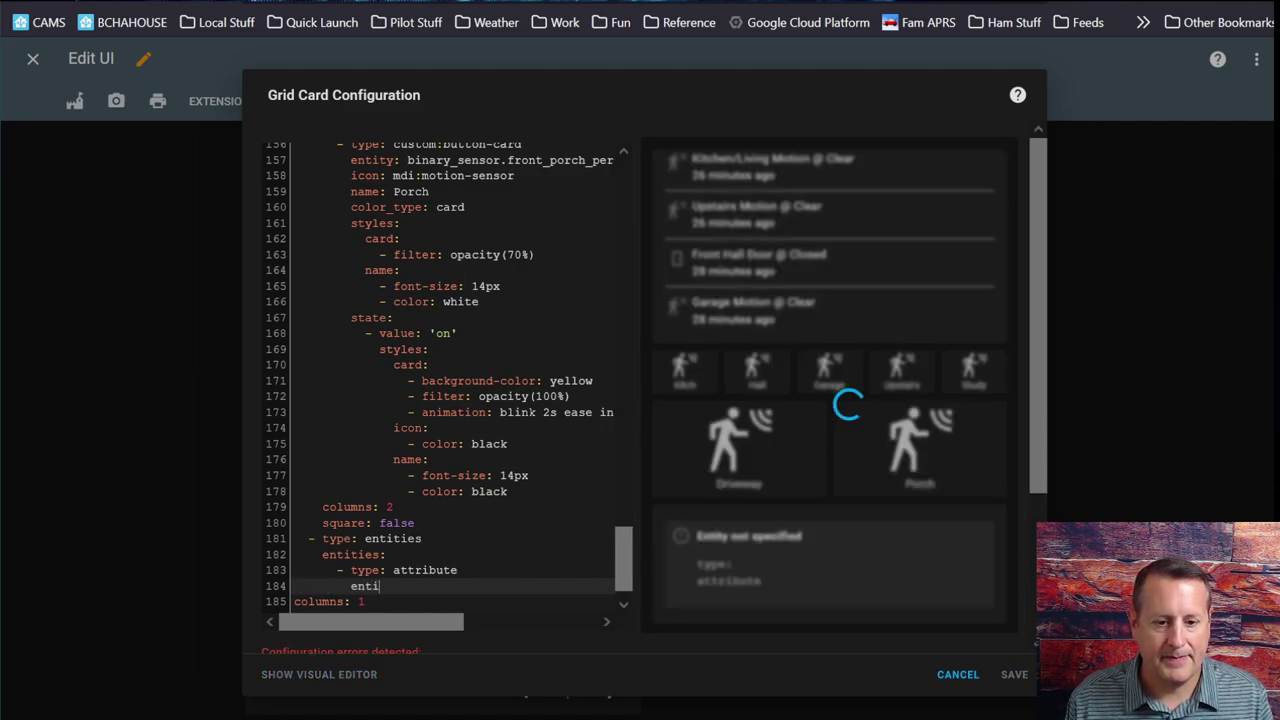
pyautogui.write('ty: ses')
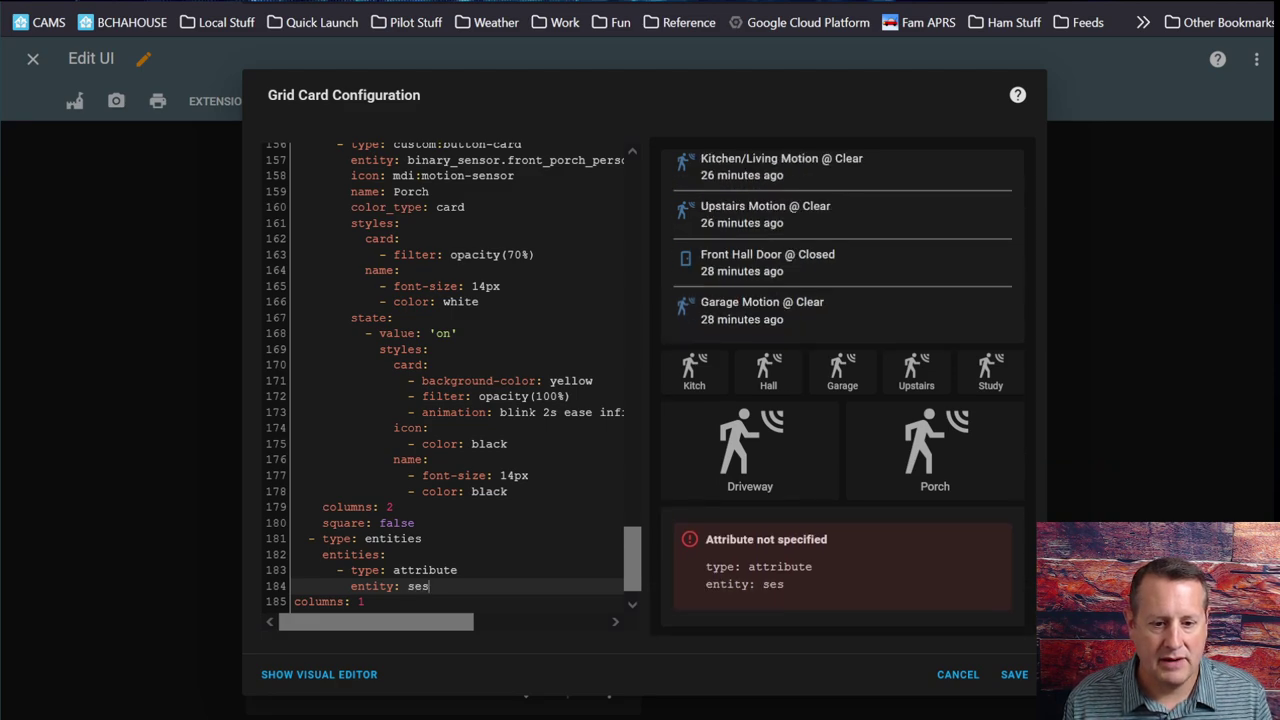
pyautogui.press('BackSpace')
pyautogui.write('nsor')
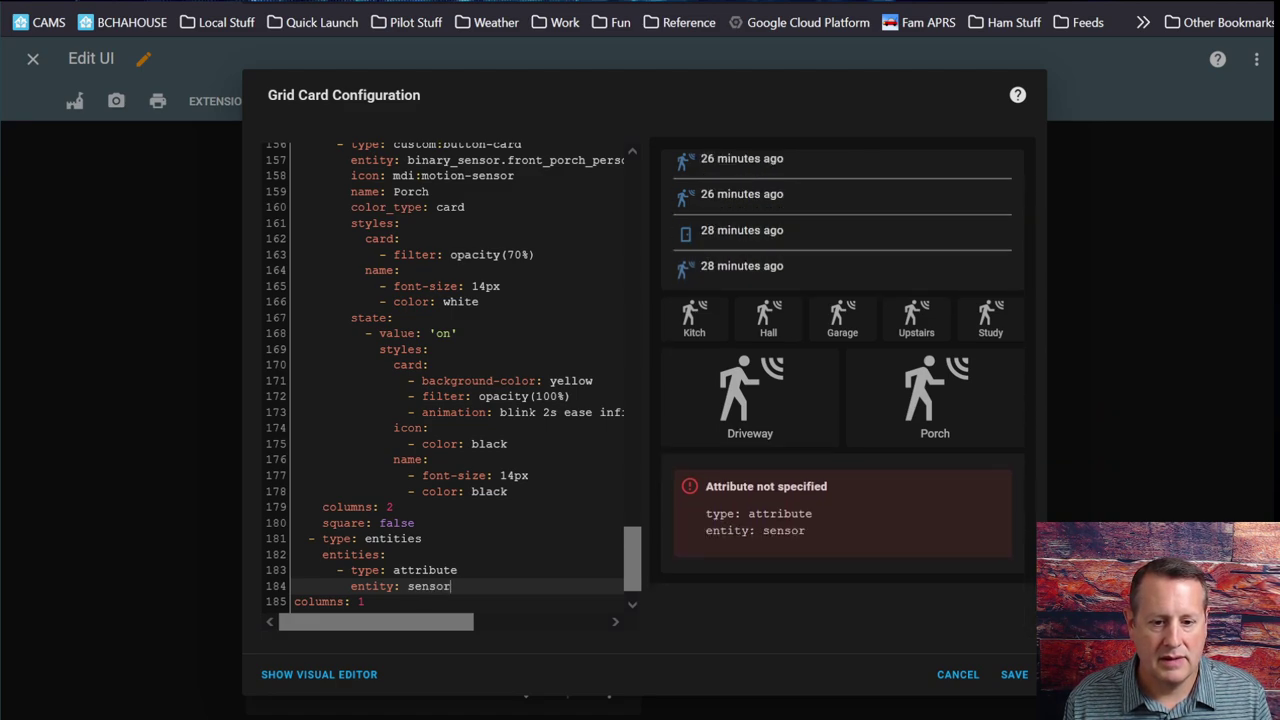
pyautogui.write('.samba_backup')
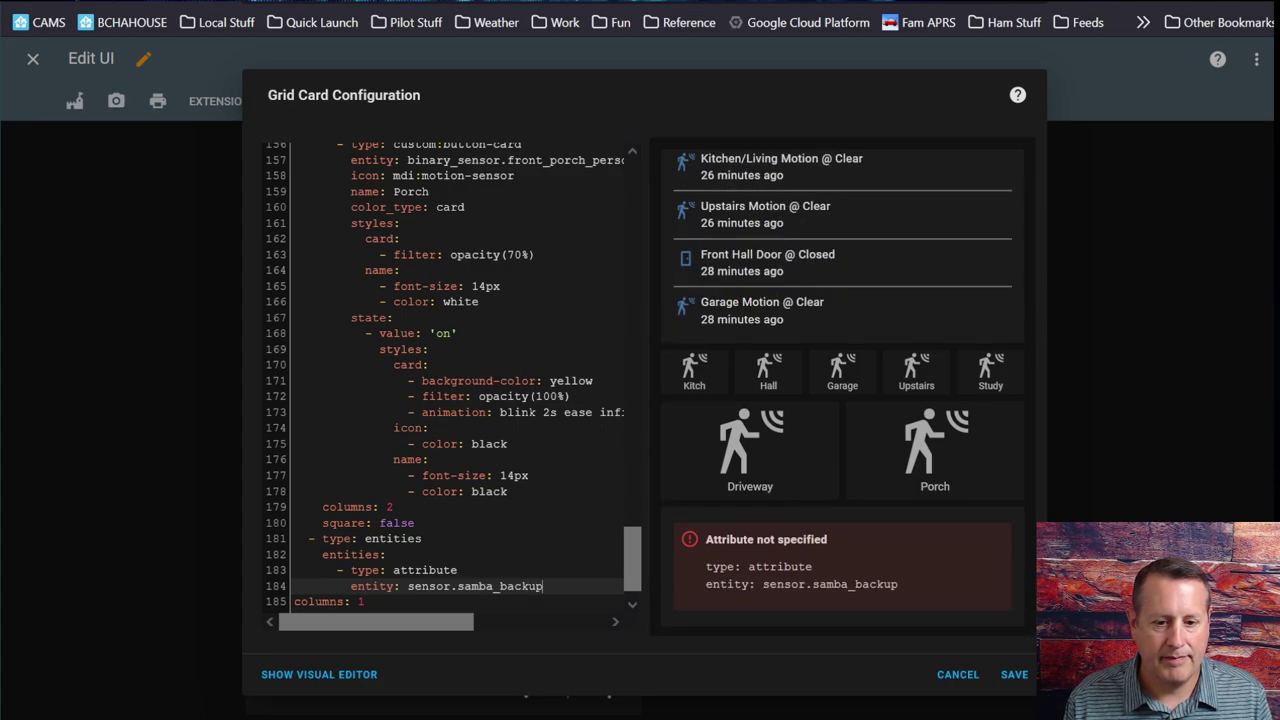
pyautogui.press('Return')
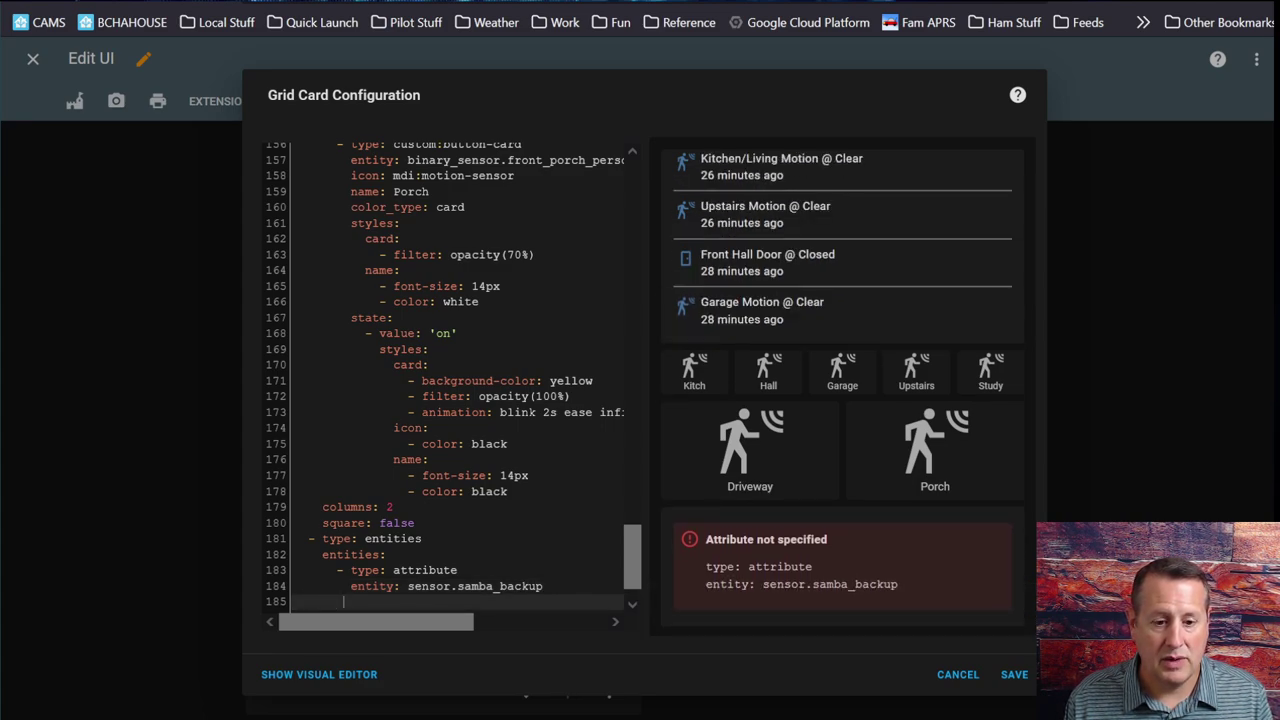
# Set the entry's attribute to last_backup and start a new line below it
pyautogui.write('attrib')
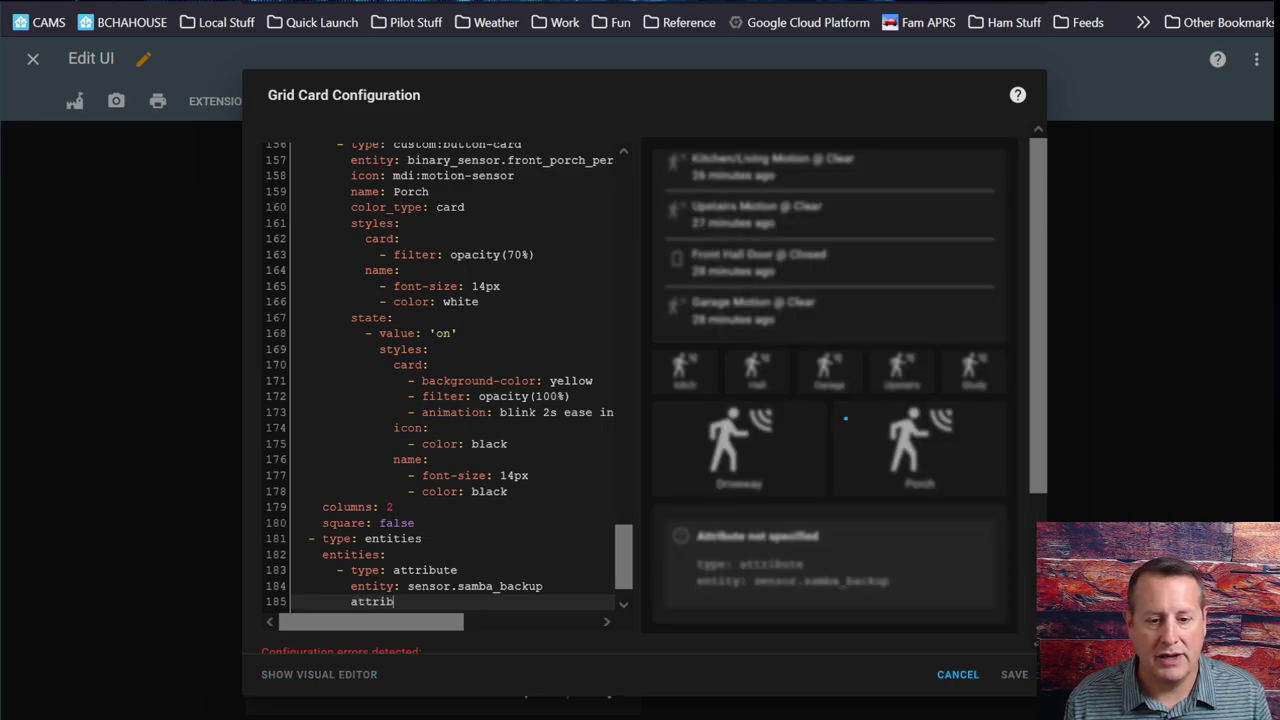
pyautogui.write('ute: last_backup')
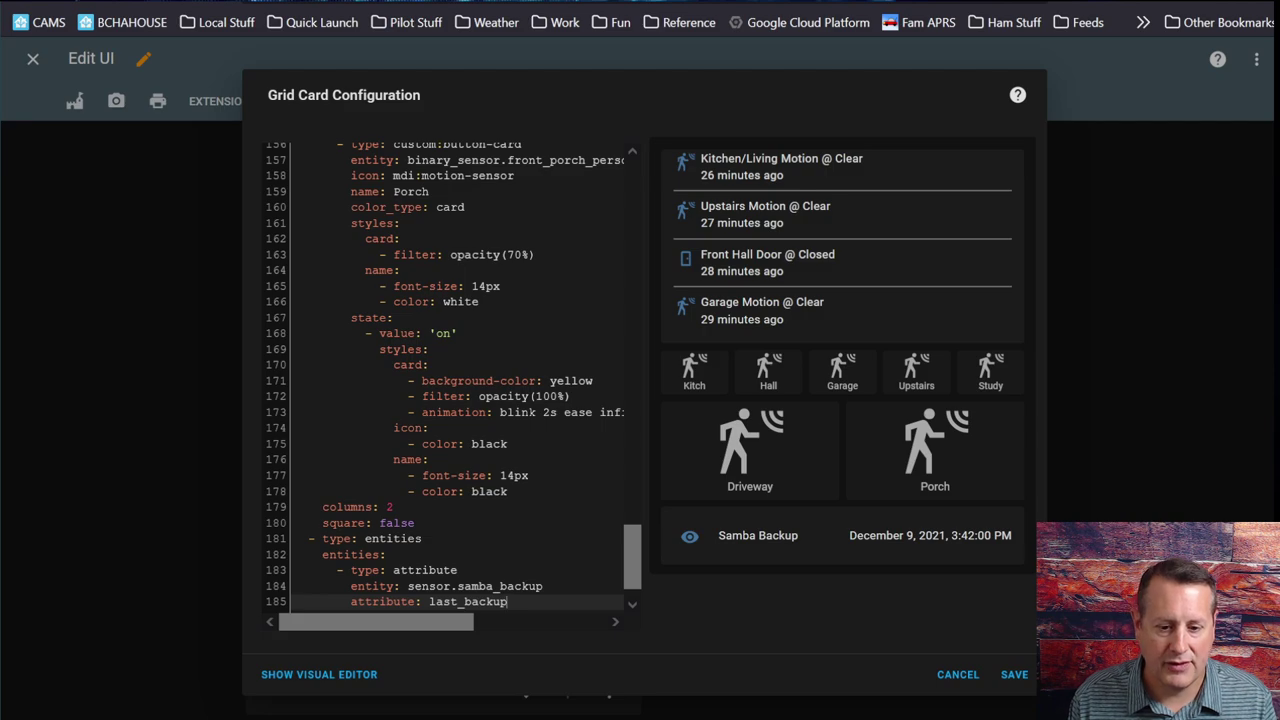
pyautogui.press('Return')
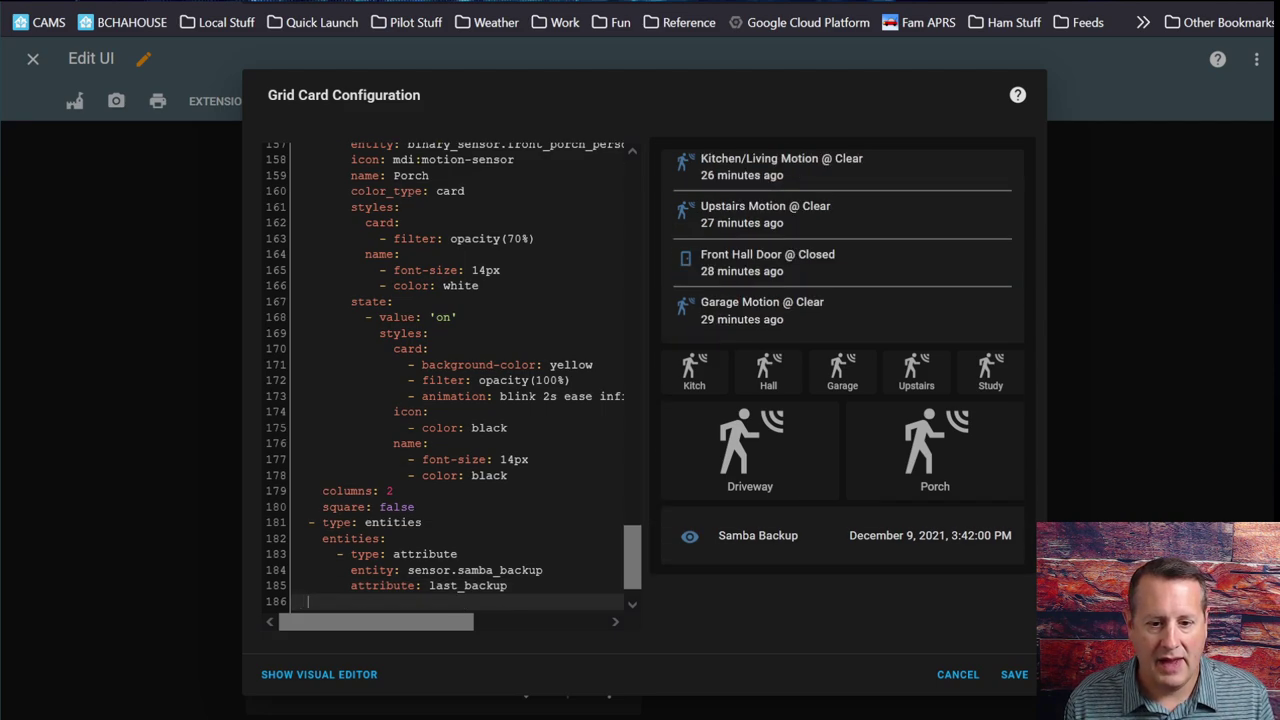
# Add a name line with an empty quoted value ('') to the samba_backup attribute entry
pyautogui.write('name')
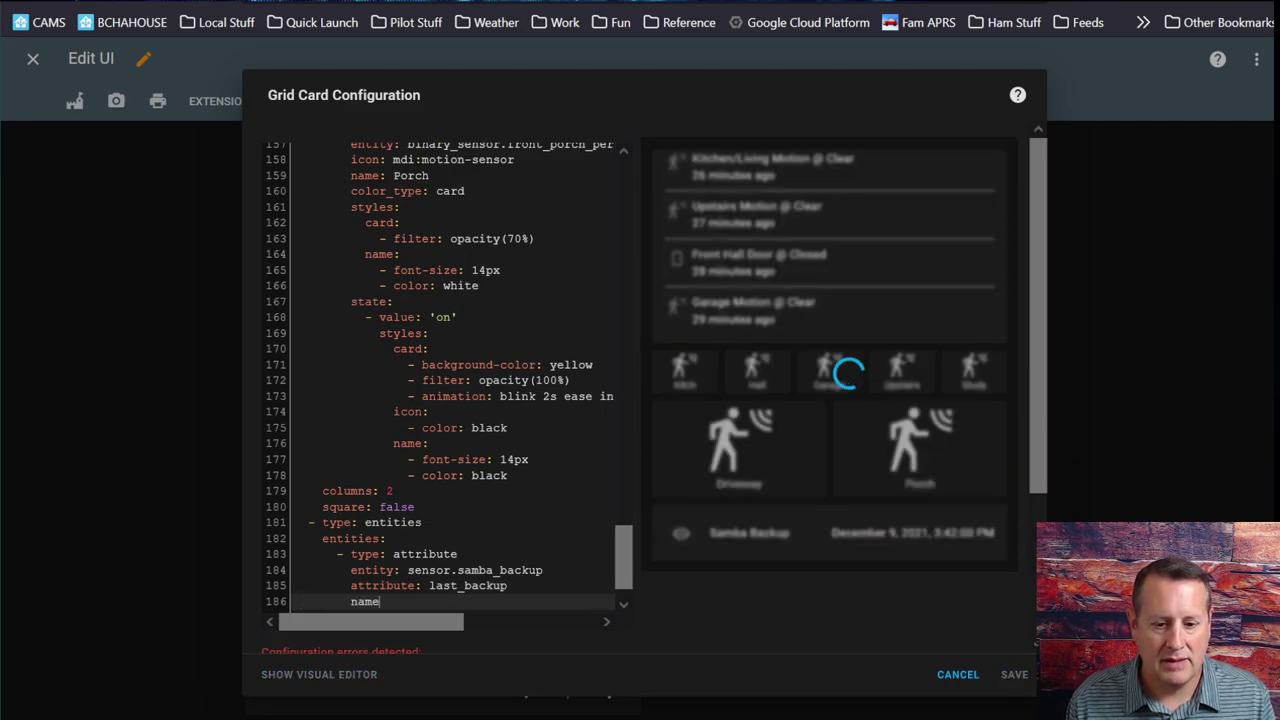
pyautogui.write(':')
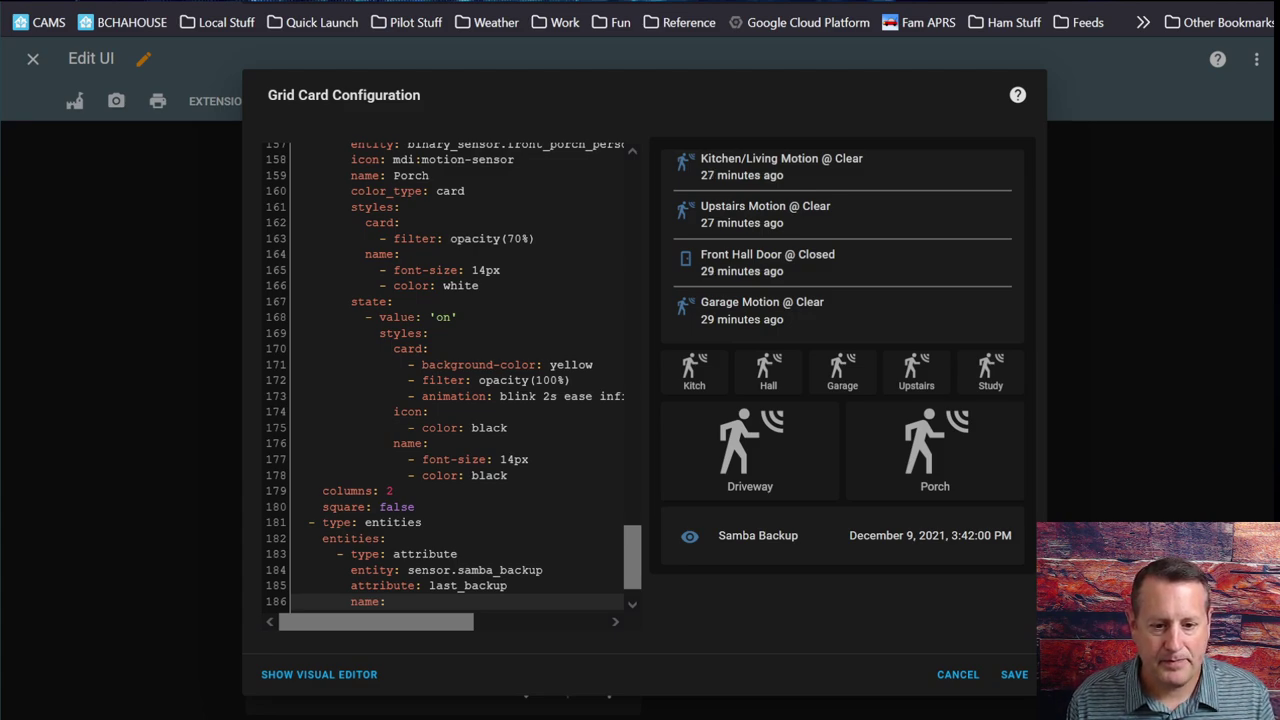
pyautogui.write(' l')
pyautogui.press('BackSpace')
pyautogui.write("'")
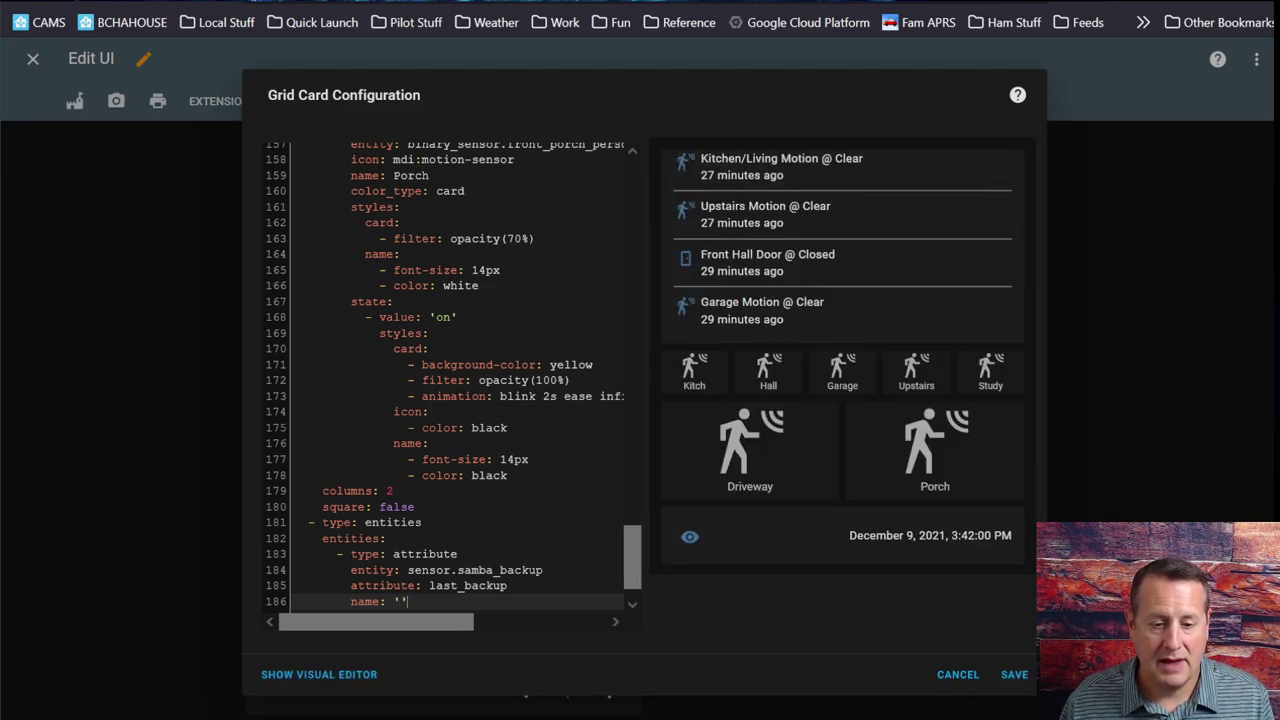
# Insert a title line reading "Samba Backup" below the Entities card's type line
pyautogui.press('Up')
pyautogui.press('Up')
pyautogui.press('Up')
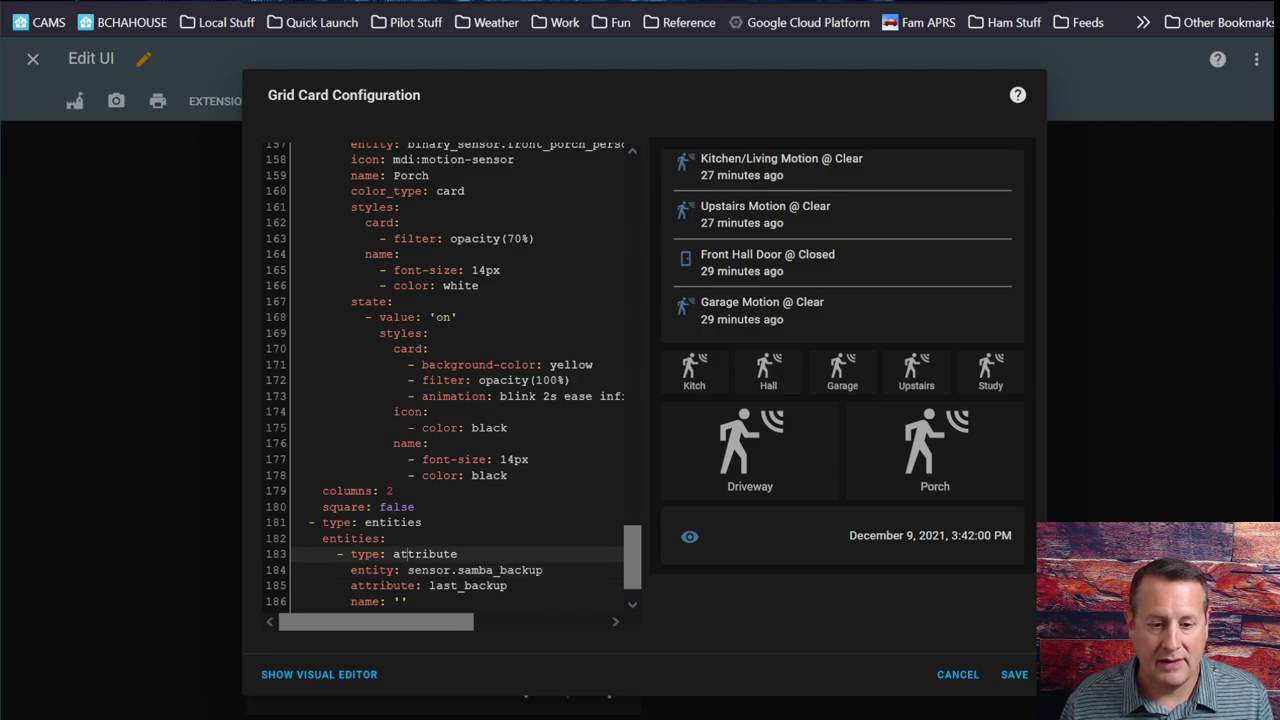
pyautogui.click(407, 570)
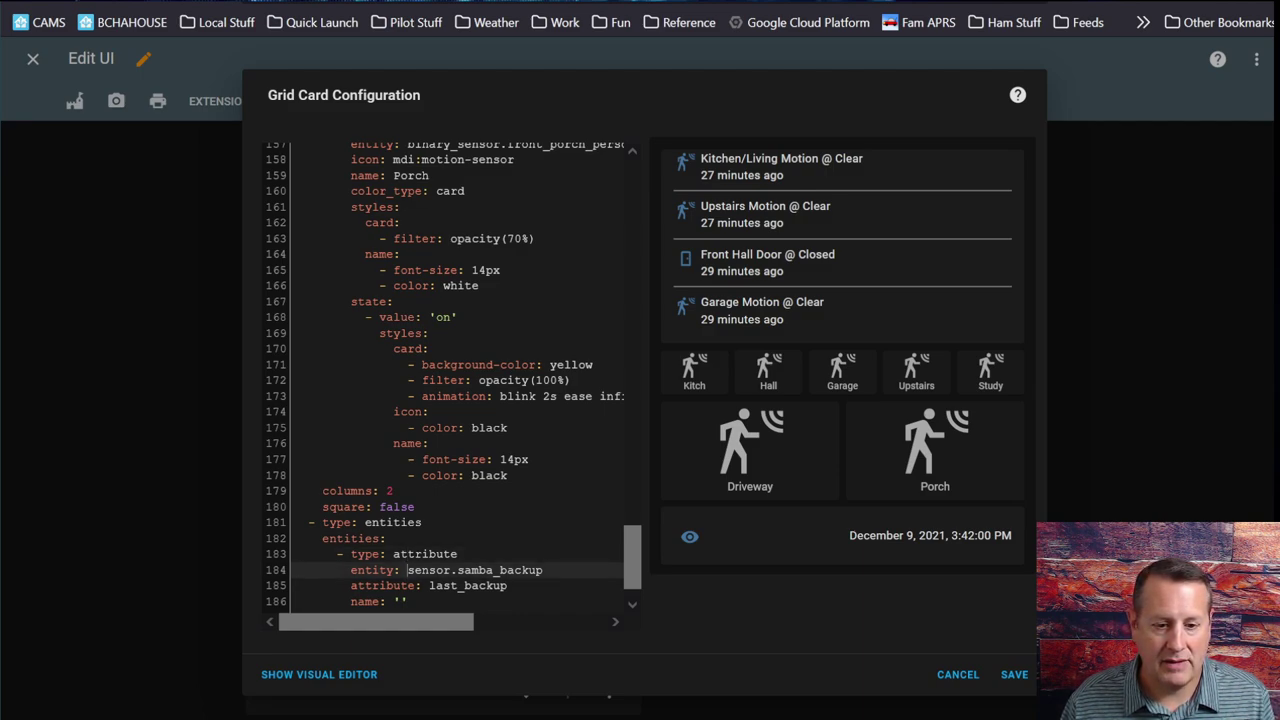
pyautogui.press('Up')
pyautogui.press('Up')
pyautogui.press('Up')
pyautogui.press('Return')
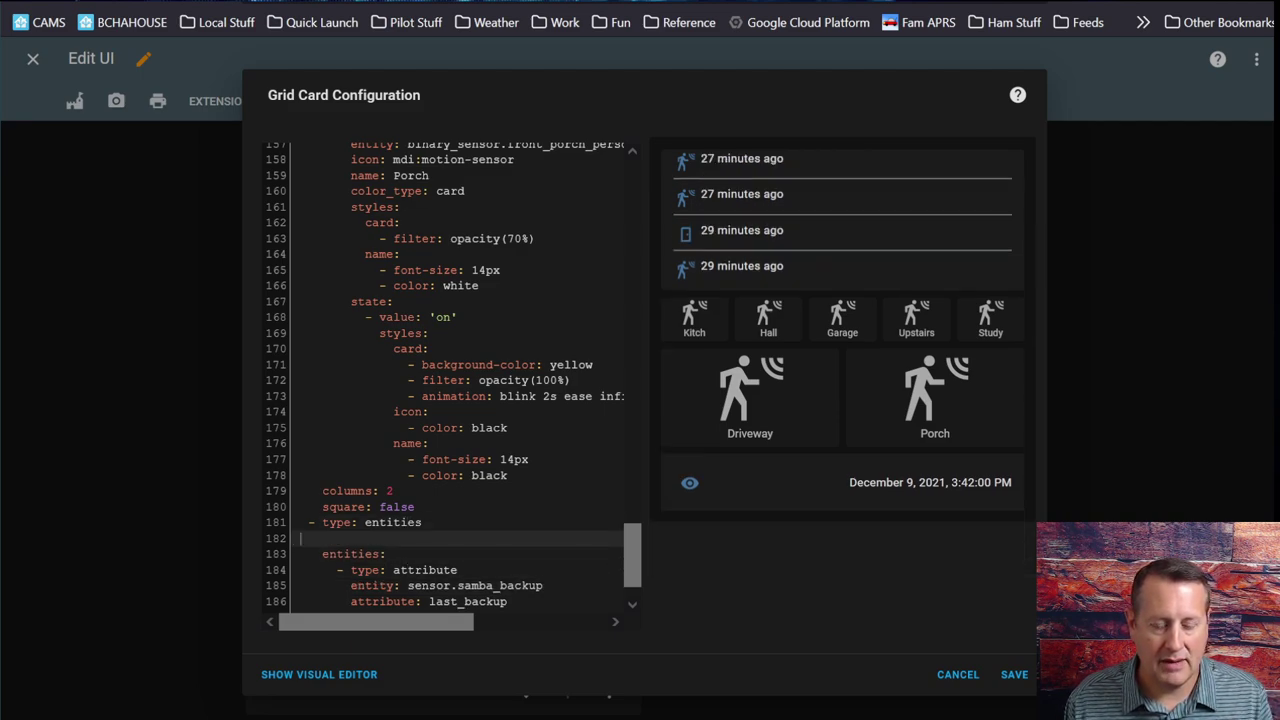
pyautogui.write('t')
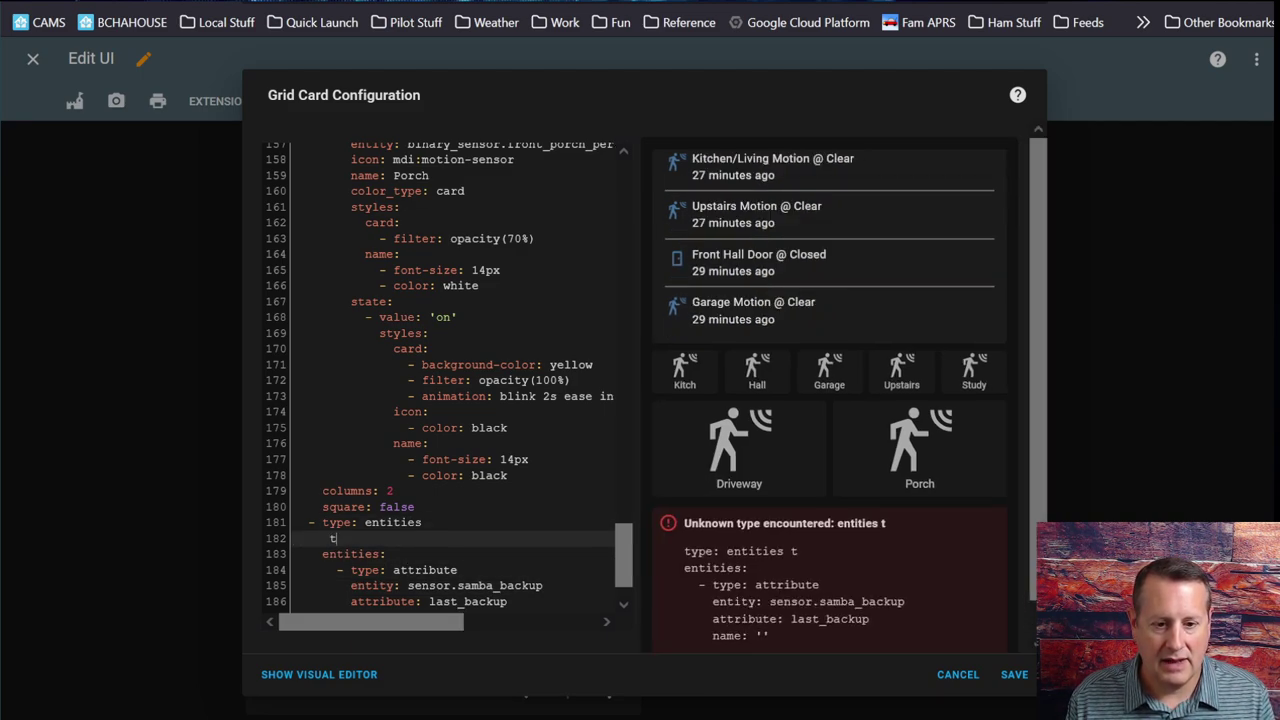
pyautogui.write('itel')
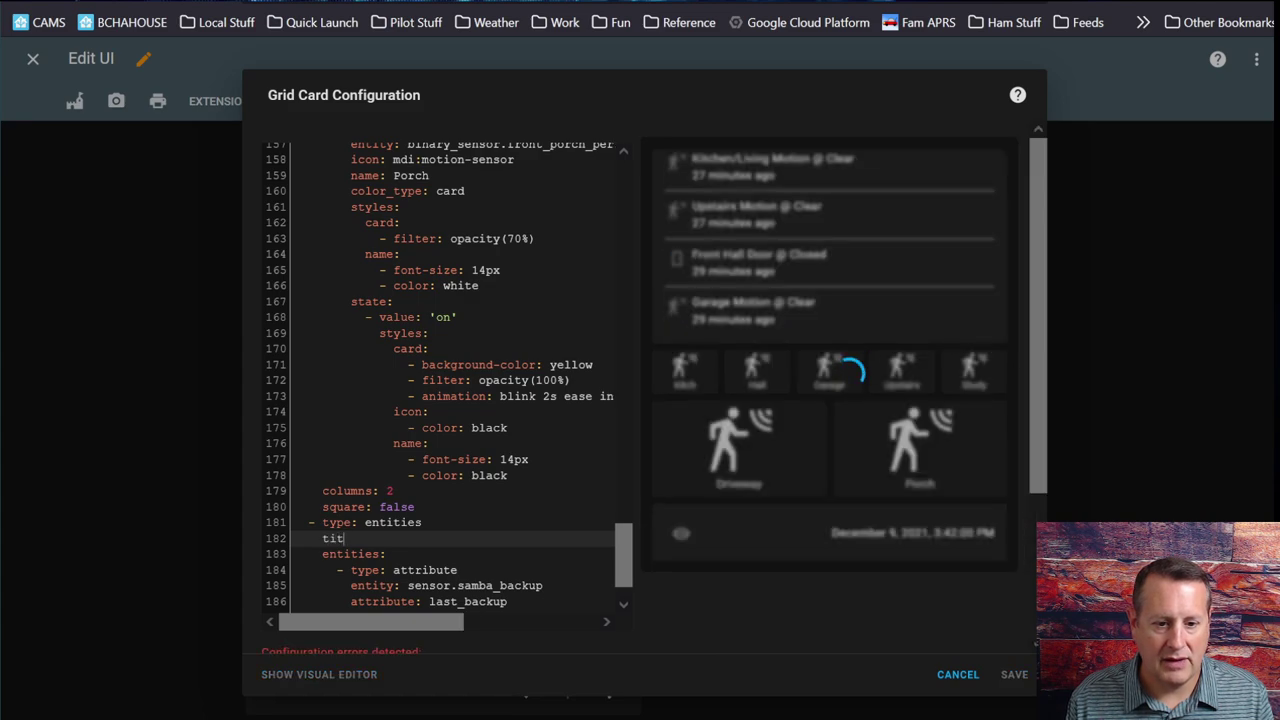
pyautogui.press('BackSpace')
pyautogui.press('BackSpace')
pyautogui.write('le: Samba Backup')
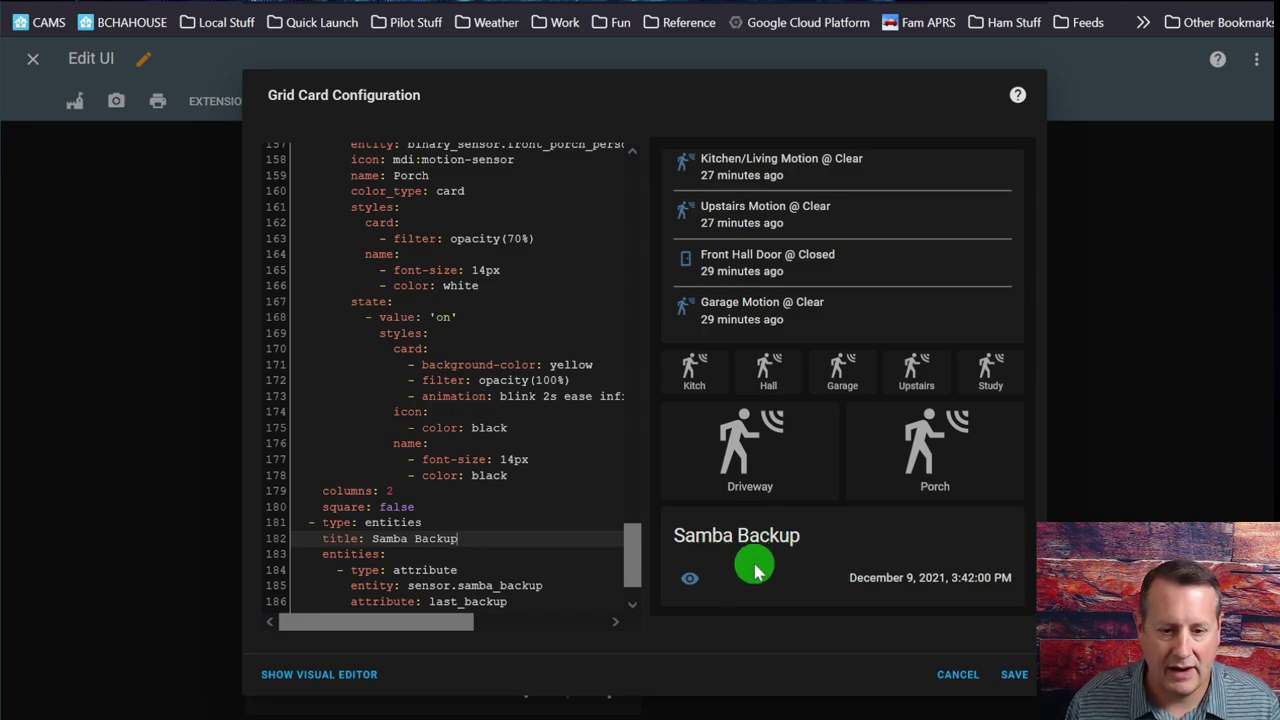
# Delete the Samba Backup title line from the Entities card's YAML
pyautogui.press('BackSpace')
pyautogui.press('BackSpace')
pyautogui.press('BackSpace')
pyautogui.press('BackSpace')
pyautogui.press('BackSpace')
pyautogui.press('BackSpace')
pyautogui.press('BackSpace')
pyautogui.press('BackSpace')
pyautogui.press('BackSpace')
pyautogui.press('BackSpace')
pyautogui.press('BackSpace')
pyautogui.press('BackSpace')
pyautogui.press('BackSpace')
pyautogui.press('BackSpace')
pyautogui.press('BackSpace')
pyautogui.press('BackSpace')
pyautogui.press('BackSpace')
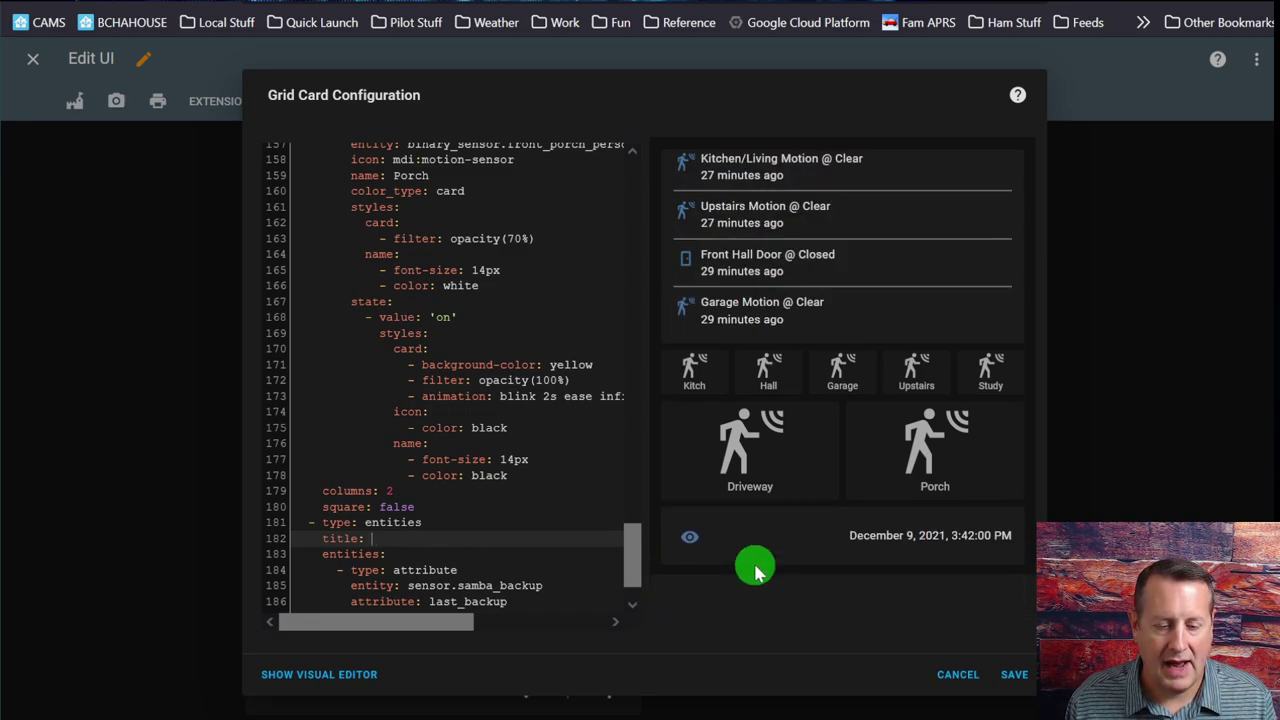
pyautogui.press('BackSpace')
pyautogui.press('BackSpace')
pyautogui.press('BackSpace')
pyautogui.press('BackSpace')
pyautogui.press('BackSpace')
pyautogui.press('BackSpace')
# Delete the empty name line from the samba_backup attribute entry and set the outer grid's columns to 1
pyautogui.press('Down')
pyautogui.press('Down')
pyautogui.press('Down')
pyautogui.press('Down')
pyautogui.press('Down')
pyautogui.press('BackSpace')
pyautogui.press('BackSpace')
pyautogui.press('BackSpace')
pyautogui.press('BackSpace')
pyautogui.press('BackSpace')
pyautogui.press('BackSpace')
pyautogui.press('BackSpace')
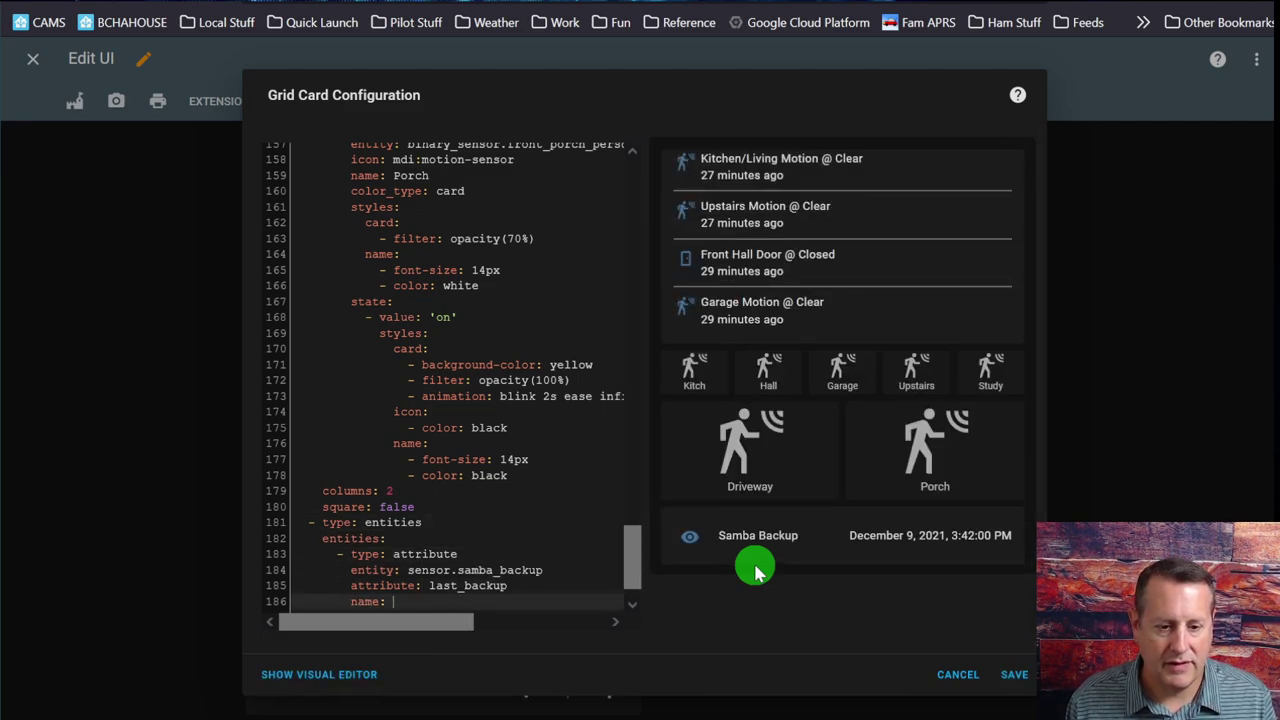
pyautogui.press('BackSpace')
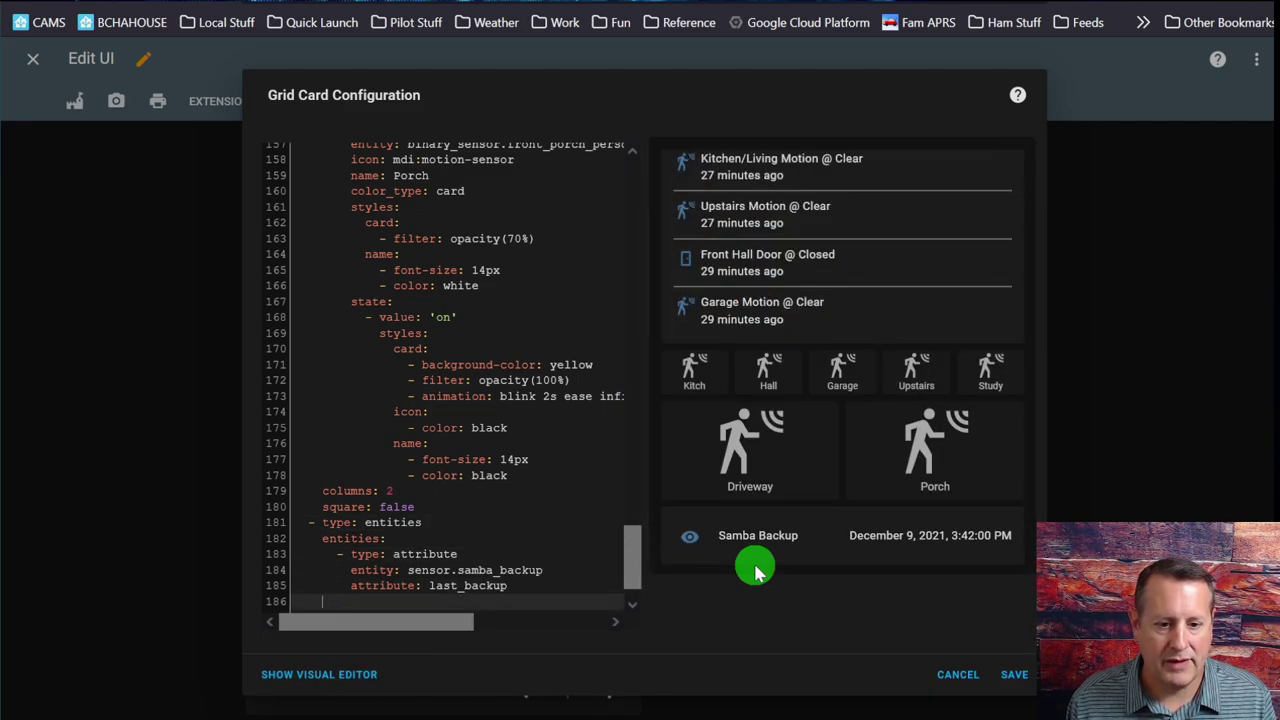
pyautogui.write('columns: 1')
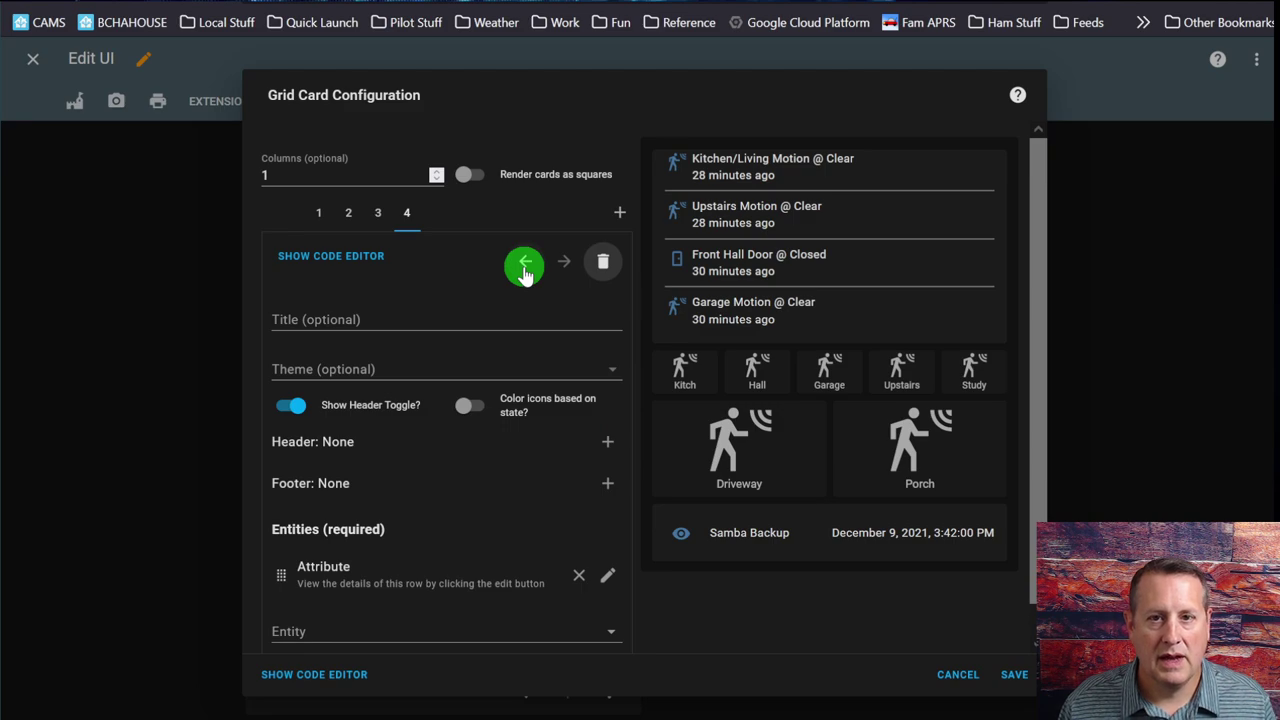
# Search the cards for "manu", add a Manual card as the grid's fifth card, and paste in the custom:vertical-stack-in-card battery devices YAML
pyautogui.click(620, 212)
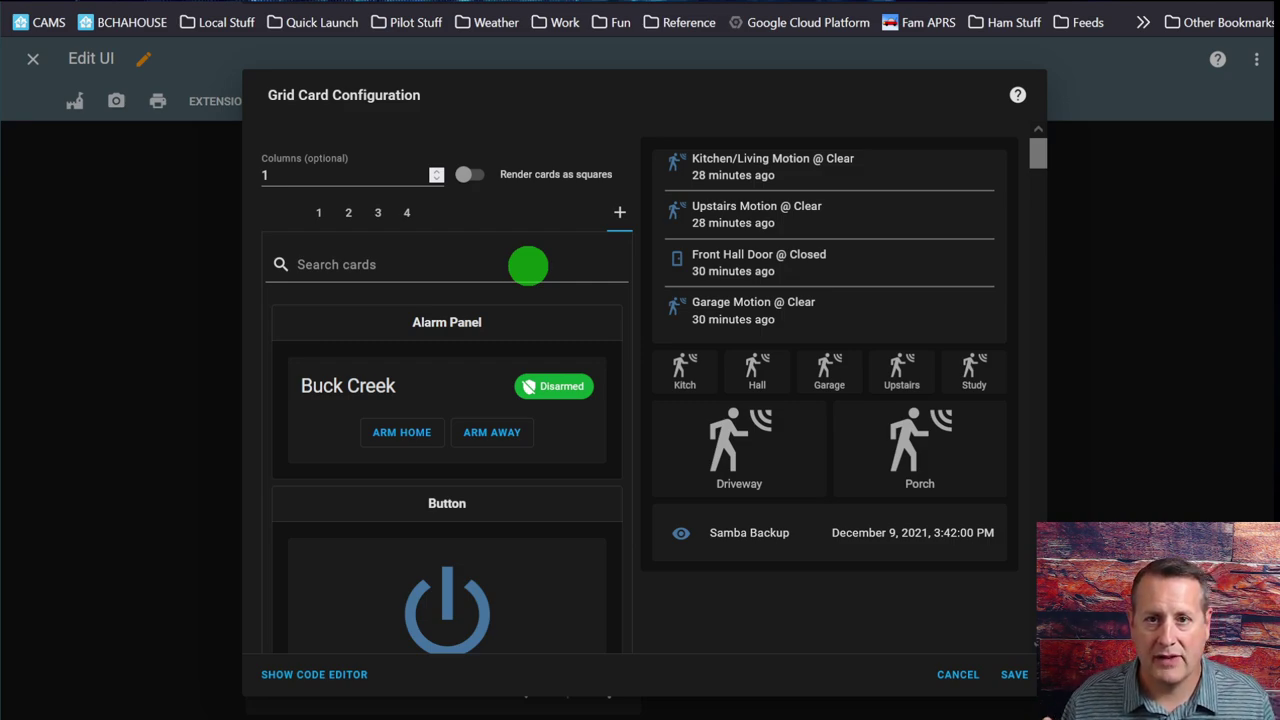
pyautogui.click(482, 263)
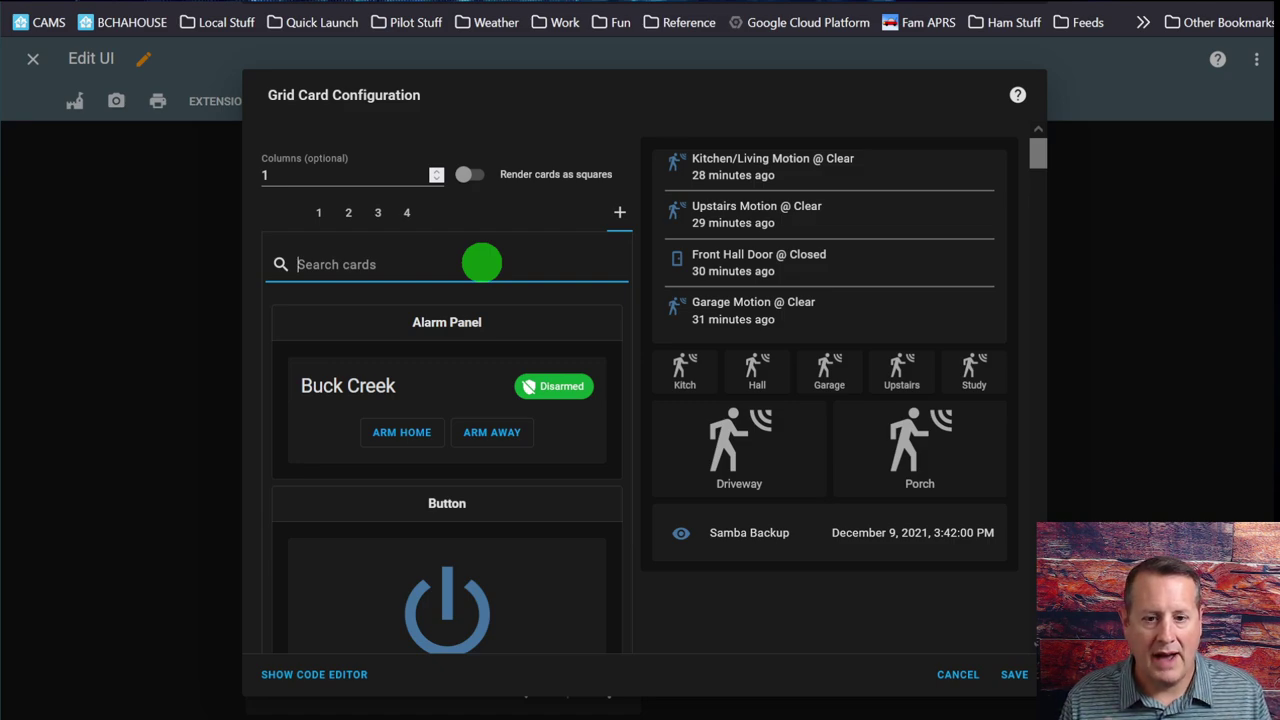
pyautogui.write('manu')
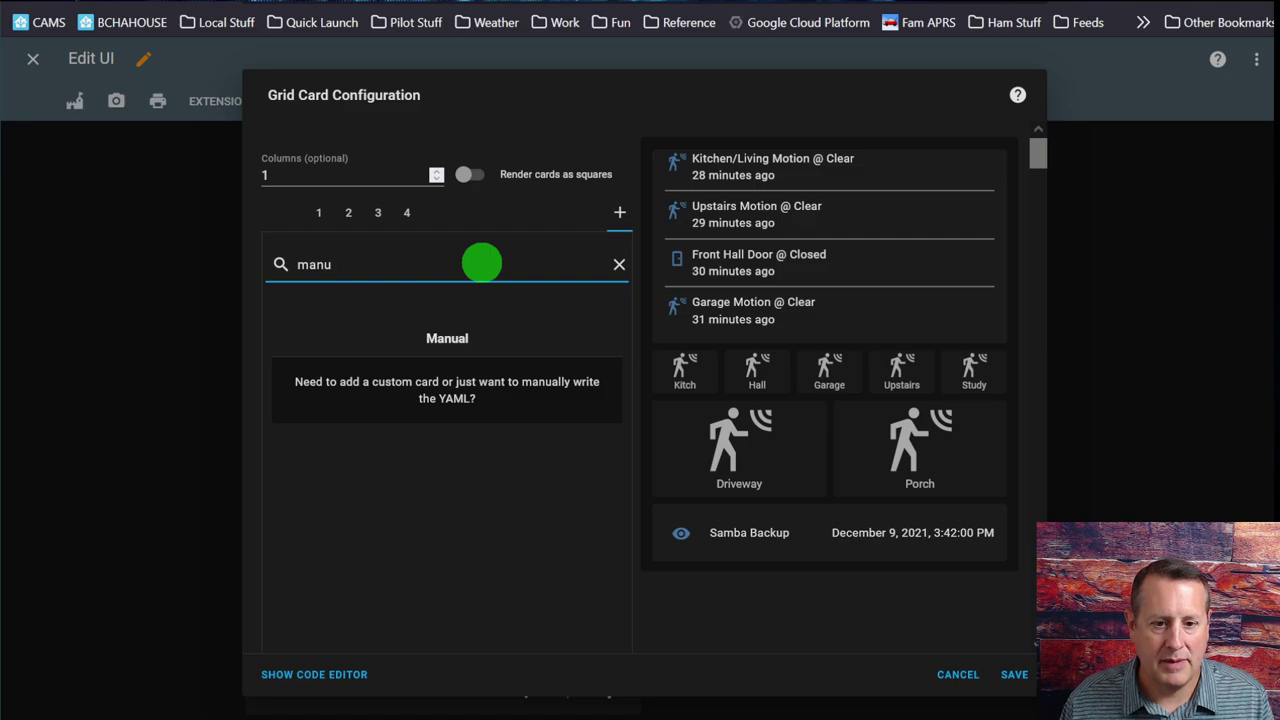
pyautogui.click(489, 396)
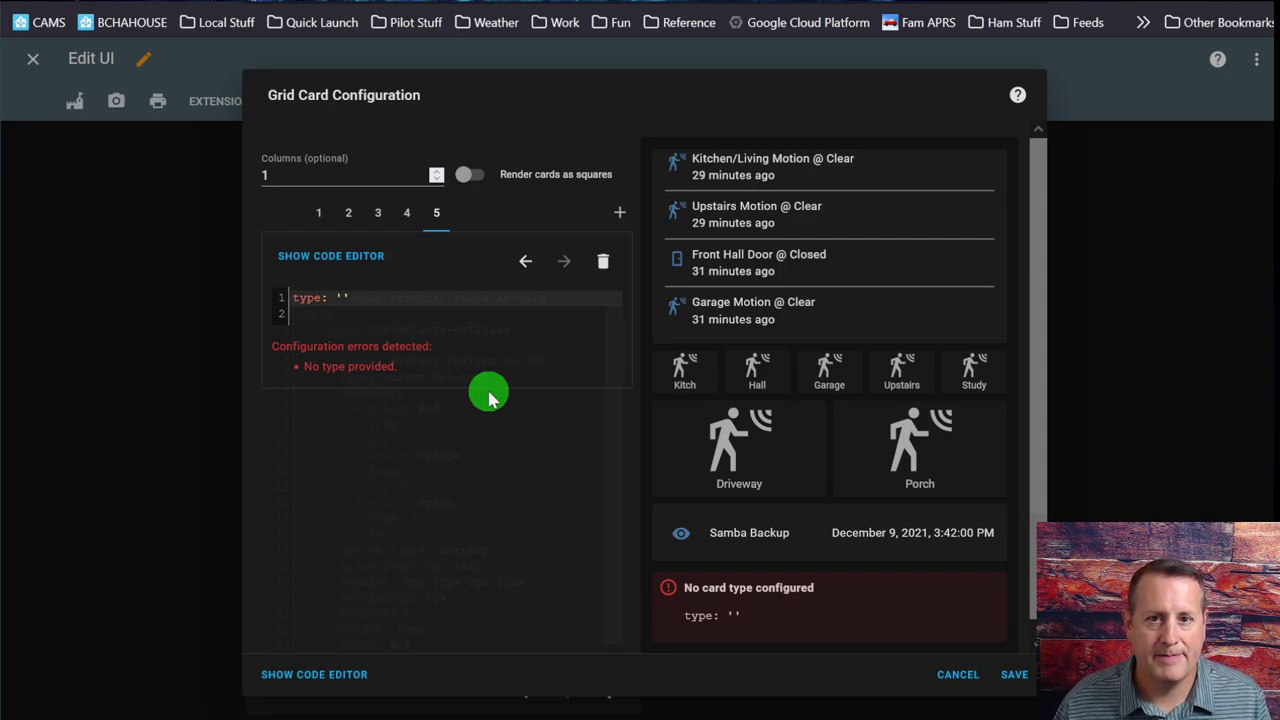
pyautogui.hotkey('ctrl', 'a')
pyautogui.hotkey('ctrl', 'v')
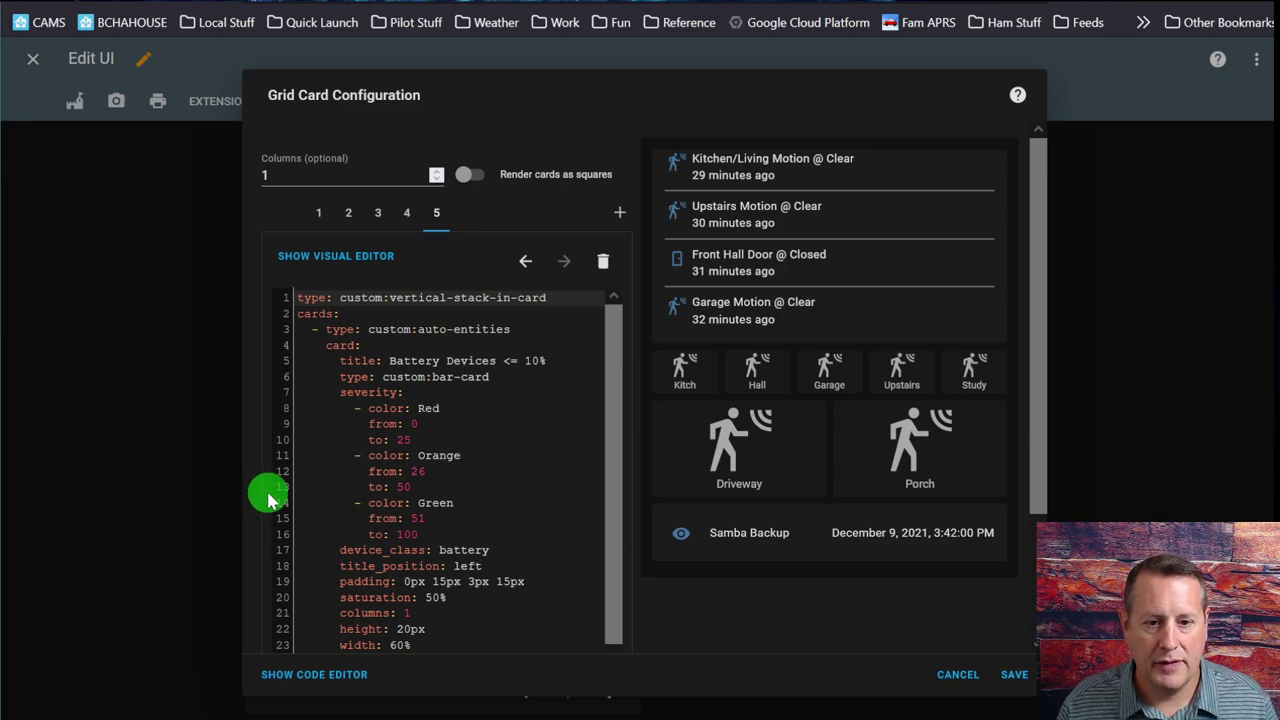
# Change the numeric state rule in the battery card's exclude filter to '>= 30'
pyautogui.scroll(-1, 763, 512)
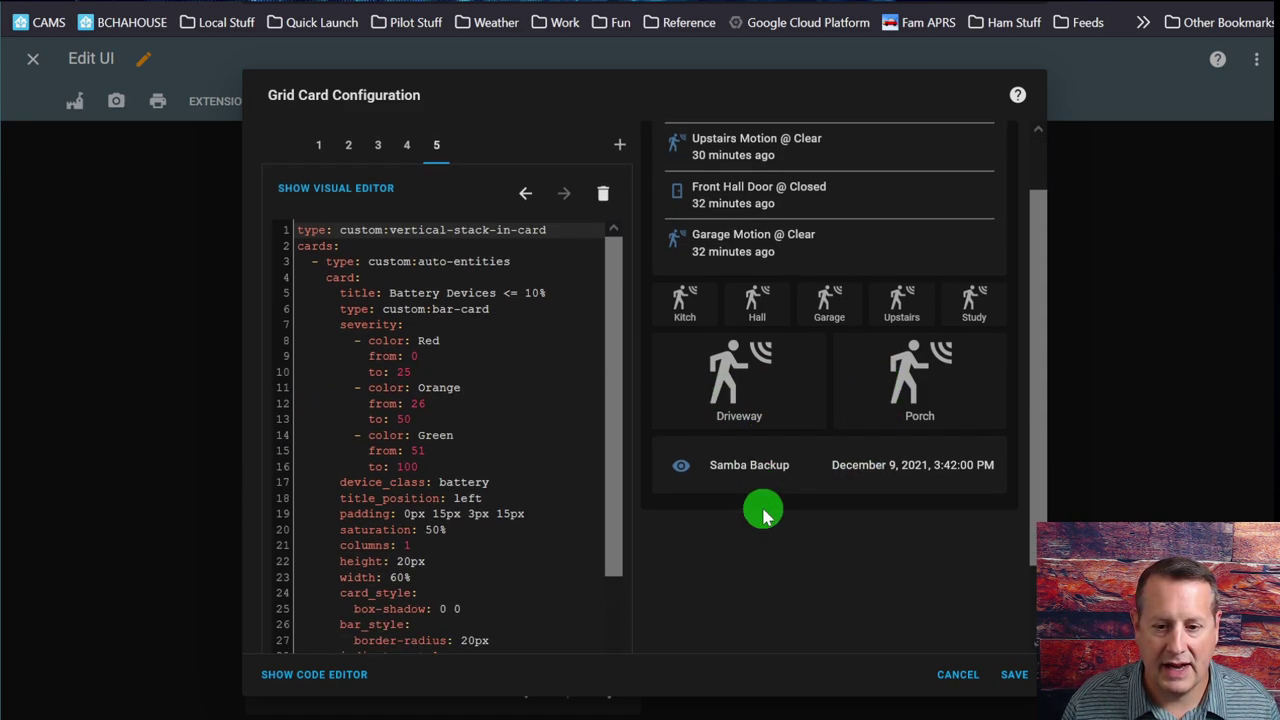
pyautogui.scroll(-1, 763, 512)
pyautogui.scroll(-3, 449, 457)
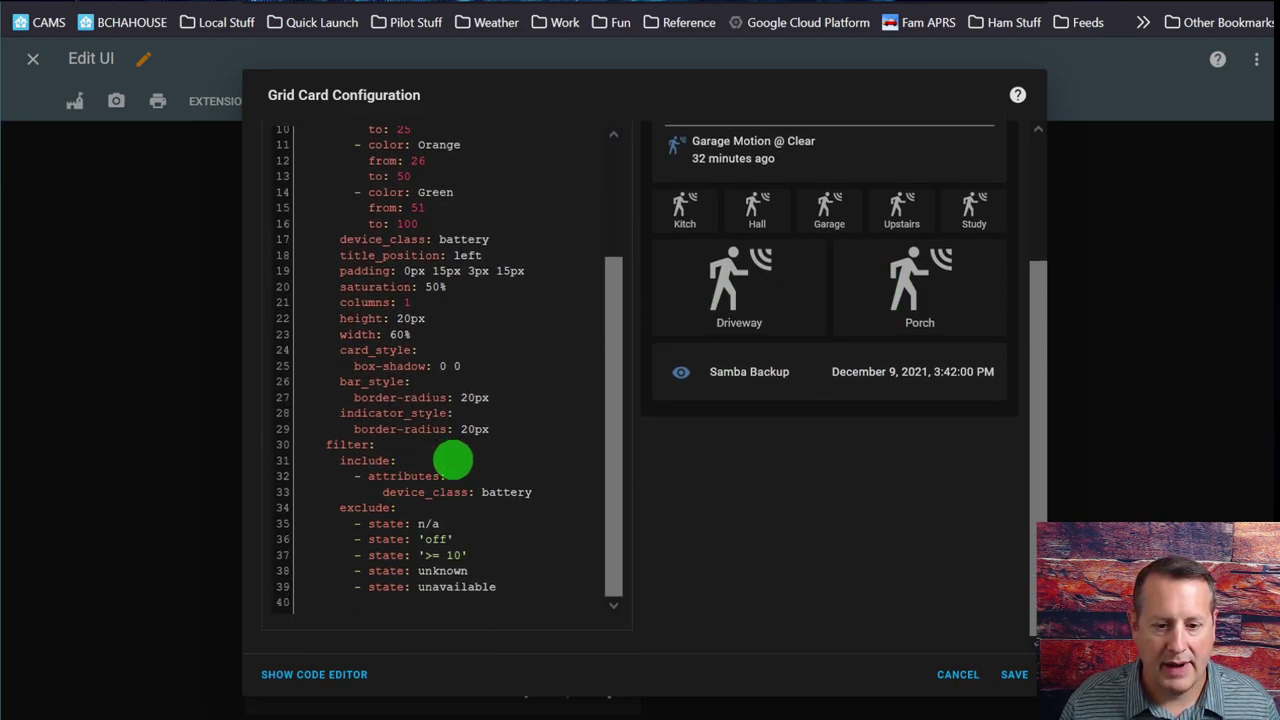
pyautogui.click(450, 554)
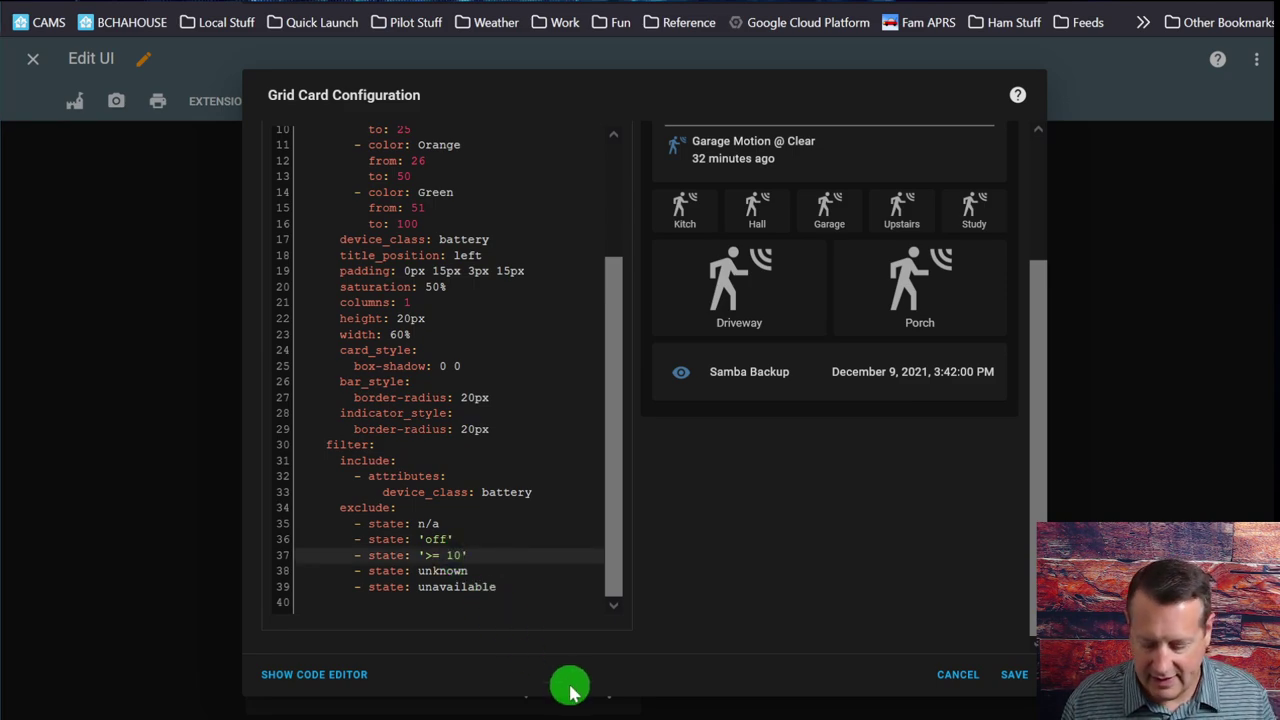
pyautogui.write('3')
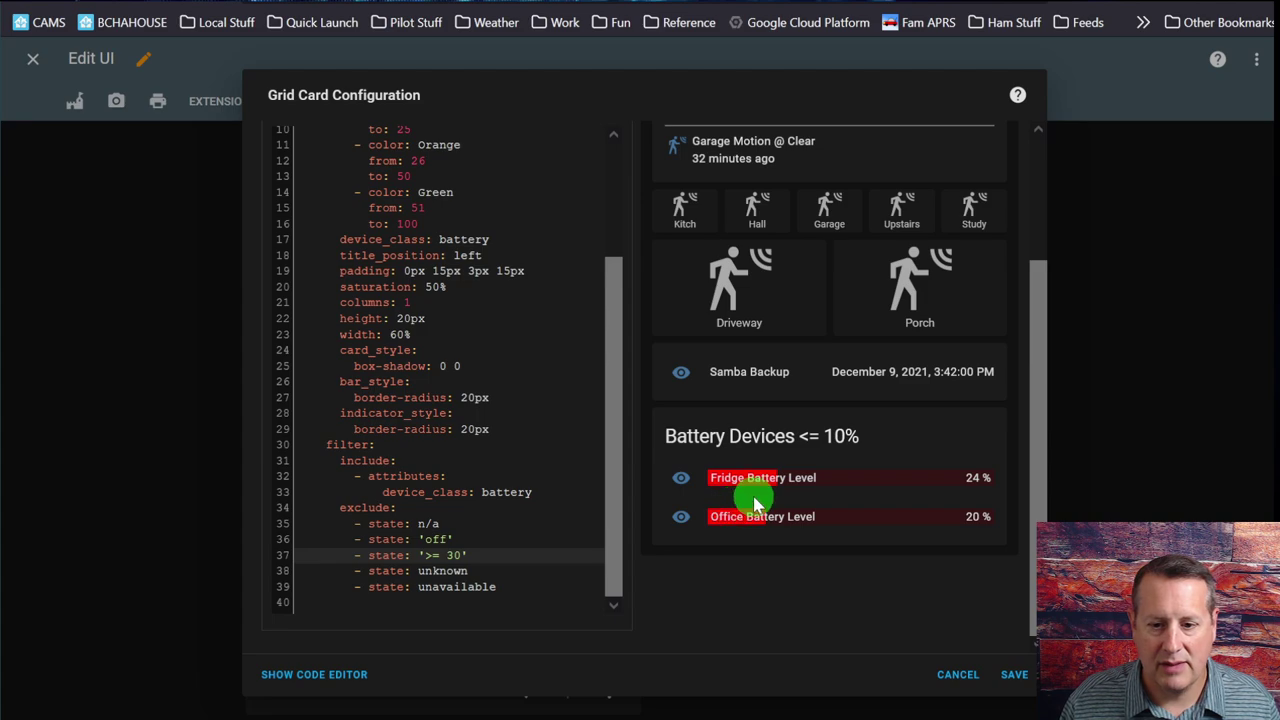
# Raise the battery card's numeric exclude state rule to '>= 50', and further to '>= 60'
pyautogui.scroll(3, 500, 465)
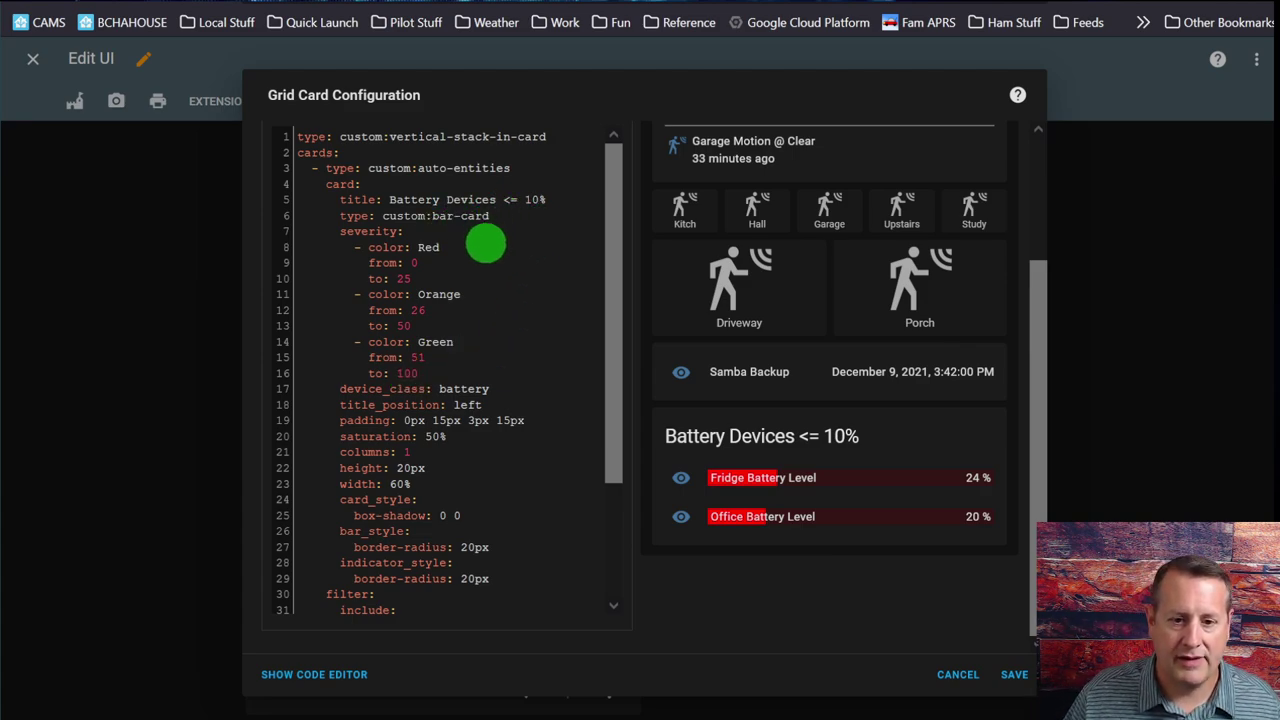
pyautogui.scroll(-3, 471, 491)
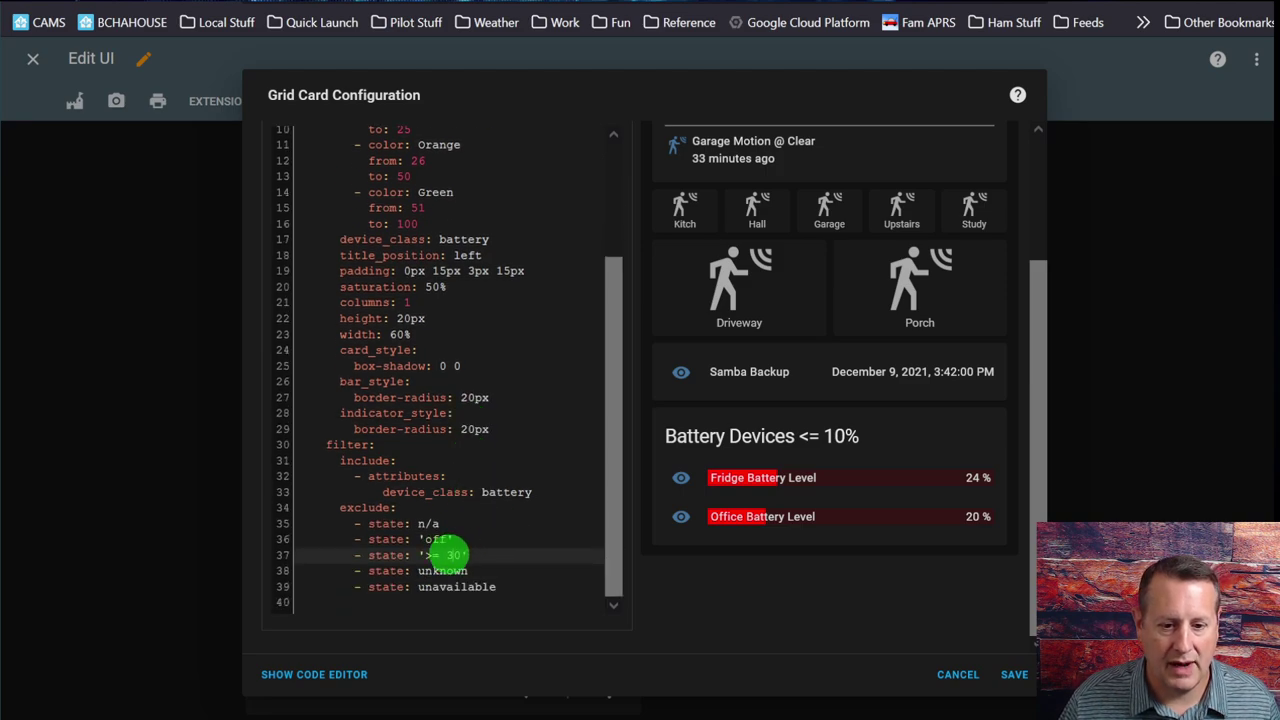
pyautogui.doubleClick(445, 555)
pyautogui.write('50')
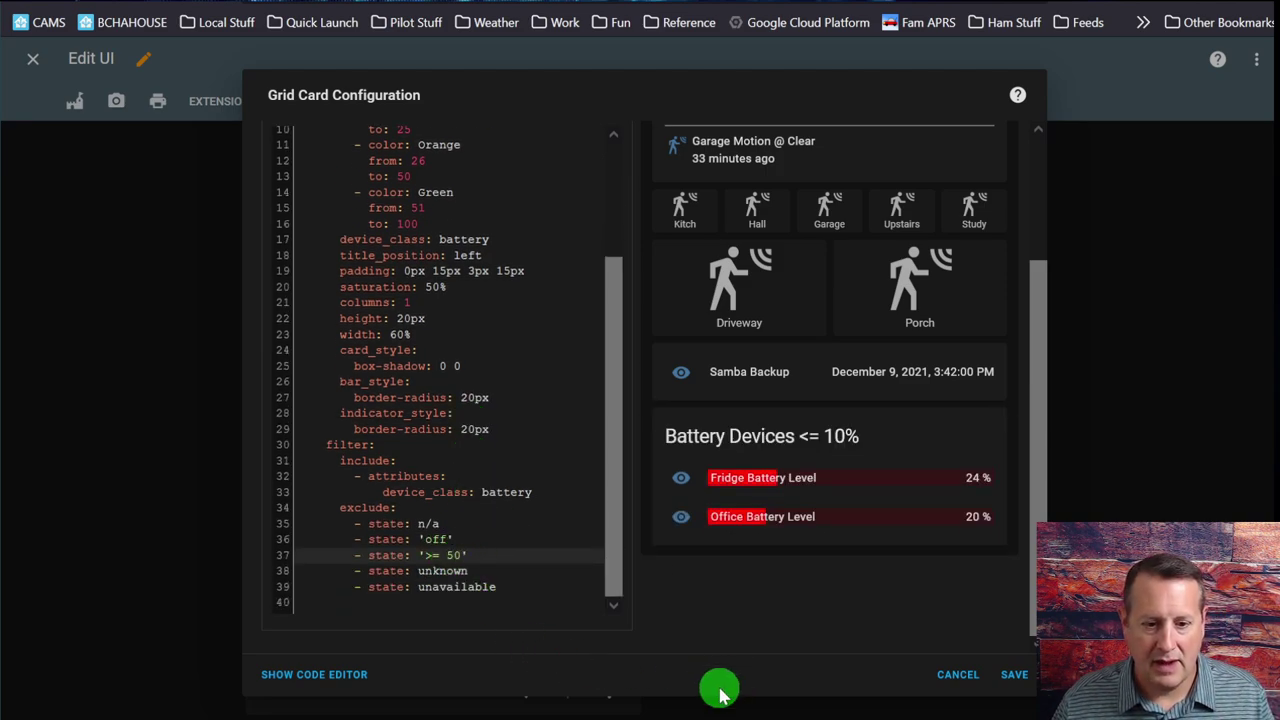
pyautogui.press('BackSpace')
pyautogui.write('6')
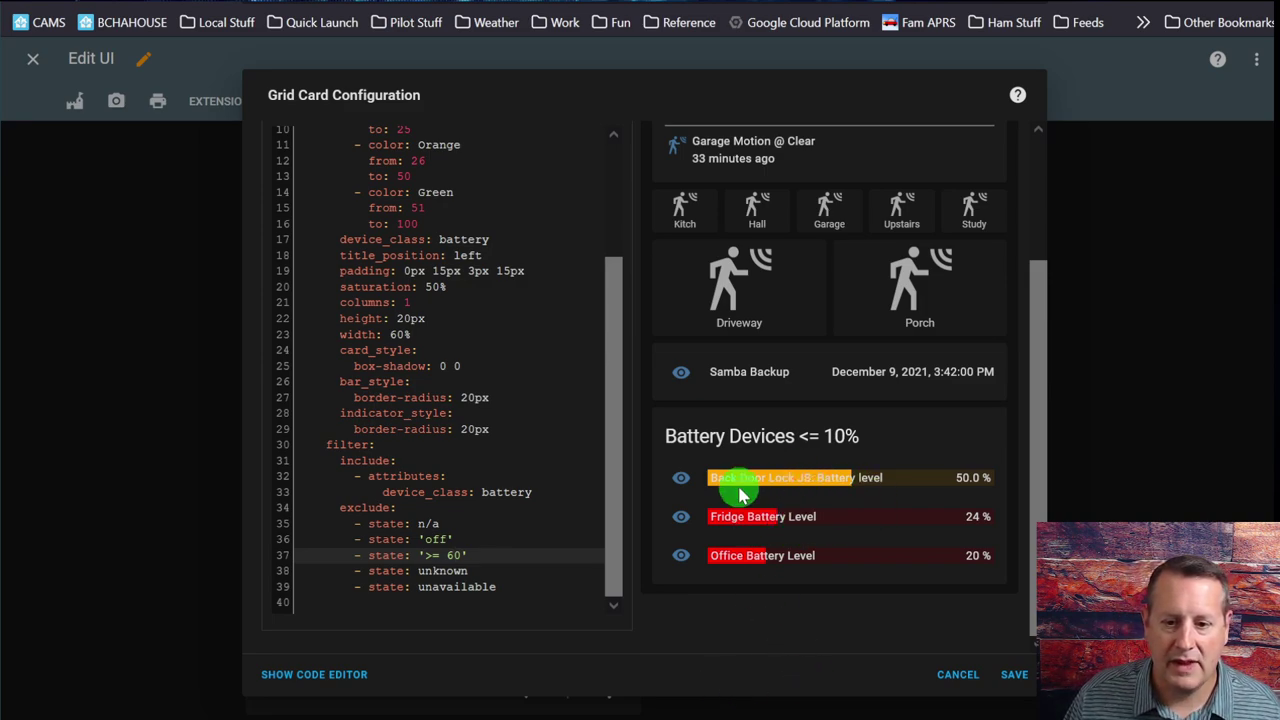
# Review the battery card's severity colour ranges, bar styling, and include and exclude filter rules alongside its preview
pyautogui.scroll(3, 457, 403)
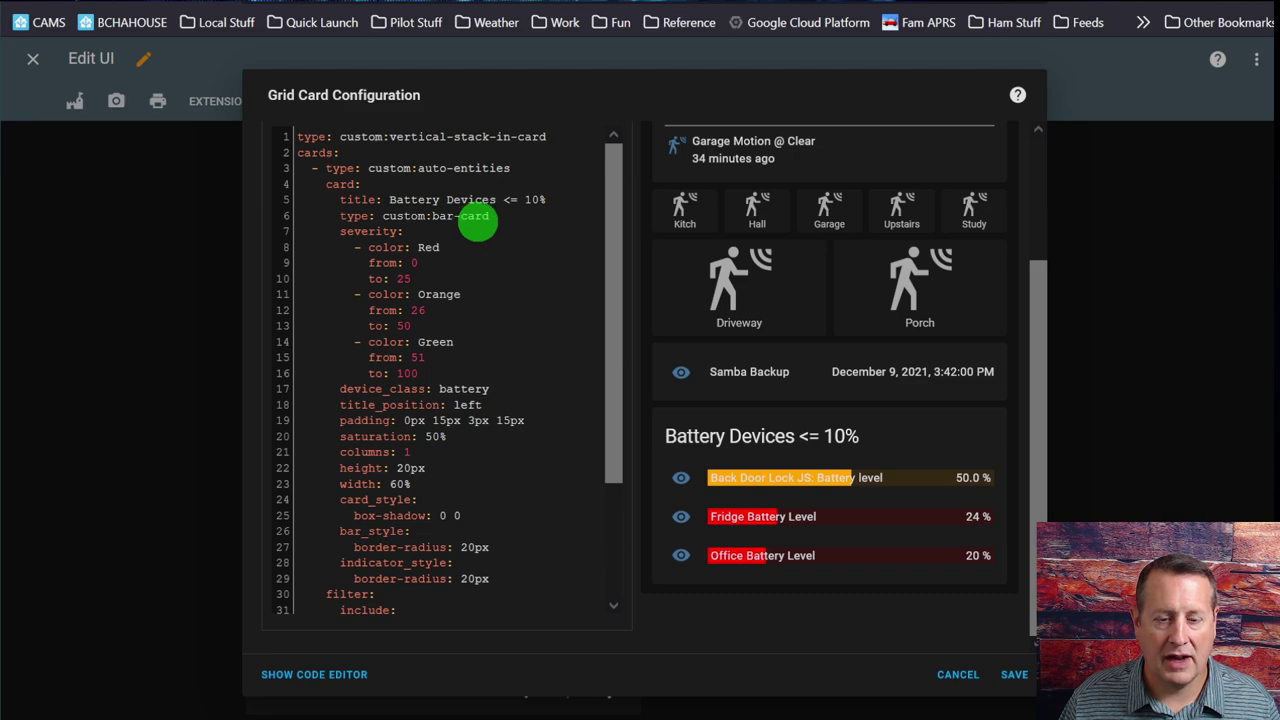
pyautogui.scroll(-2, 474, 248)
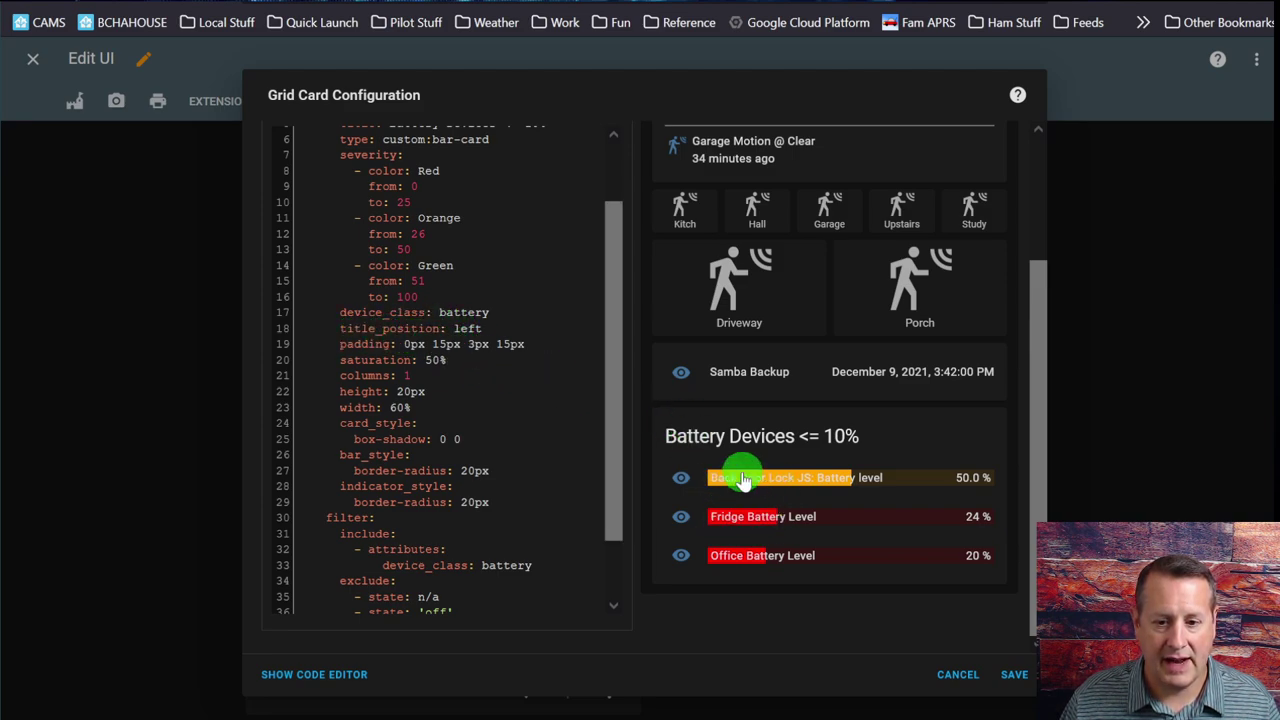
pyautogui.scroll(-1, 497, 373)
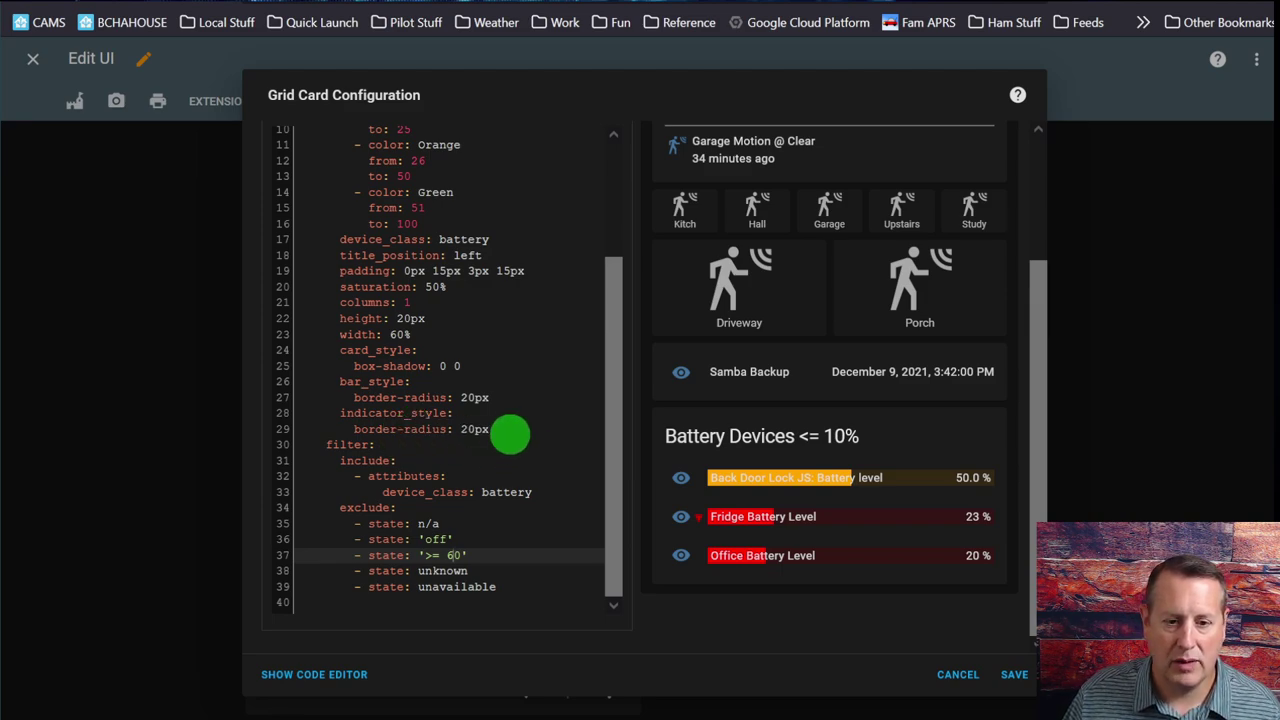
pyautogui.scroll(3, 512, 434)
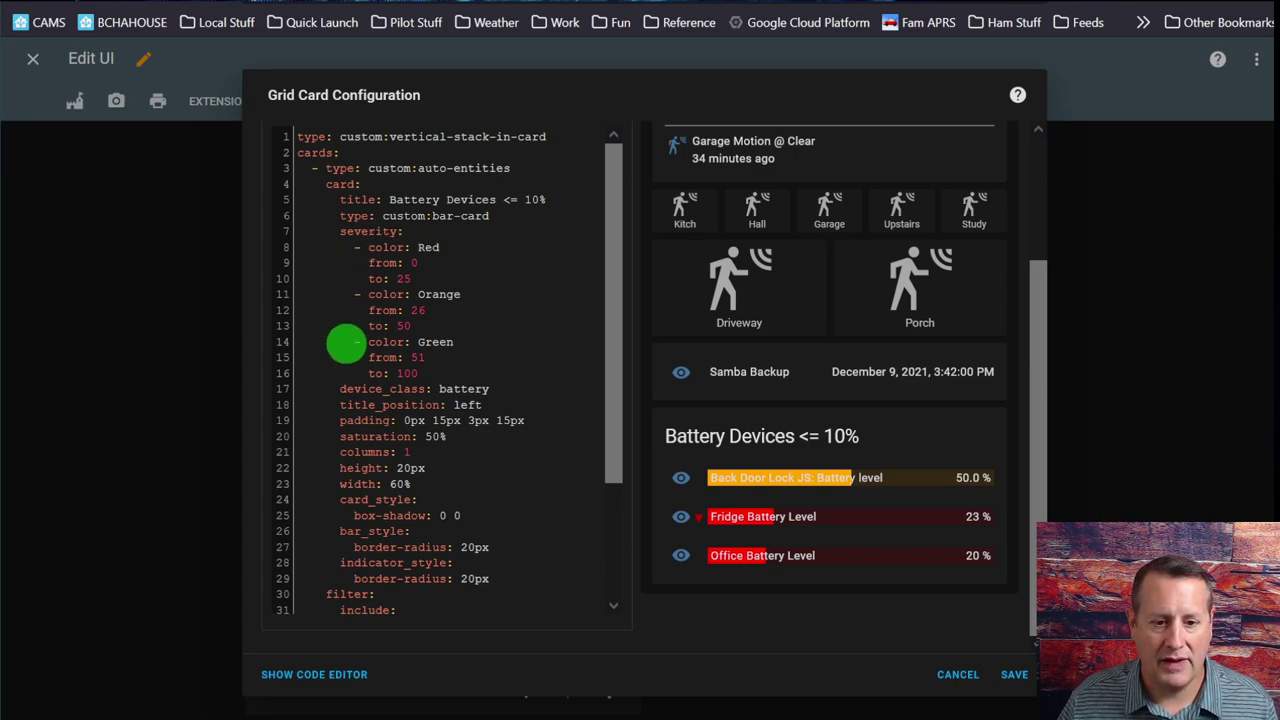
pyautogui.scroll(-1, 350, 350)
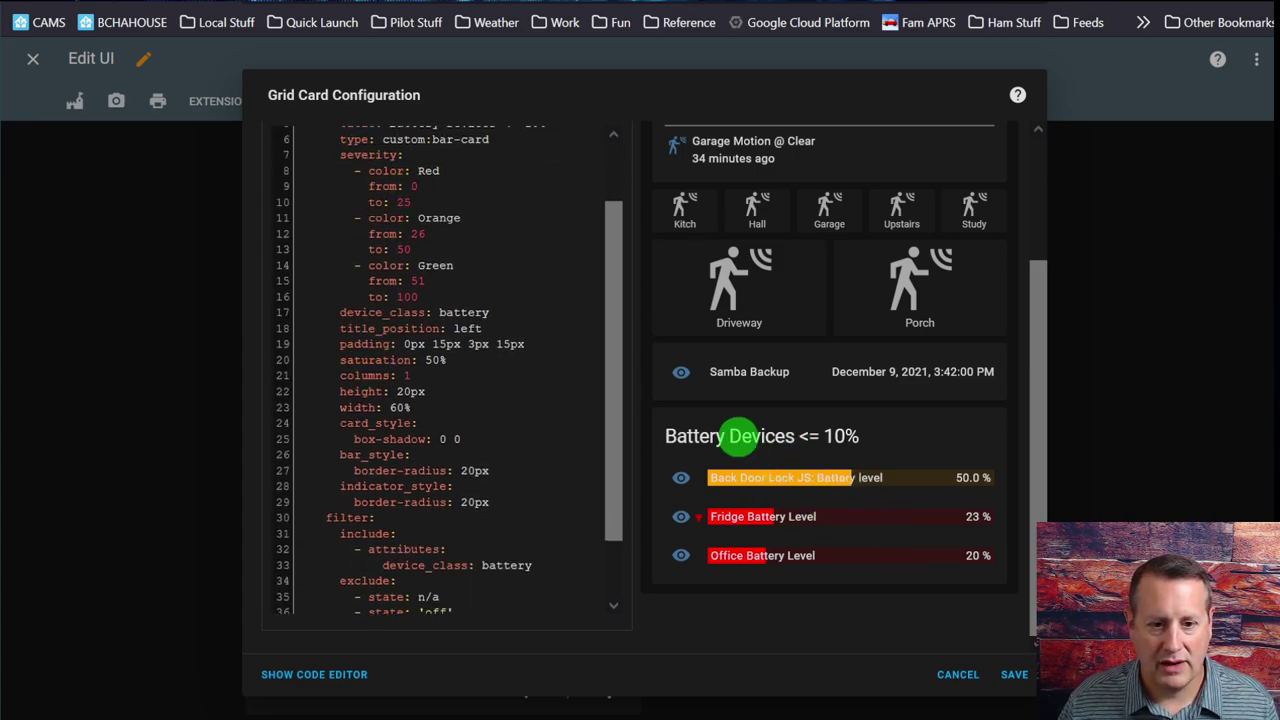
pyautogui.scroll(-2, 388, 477)
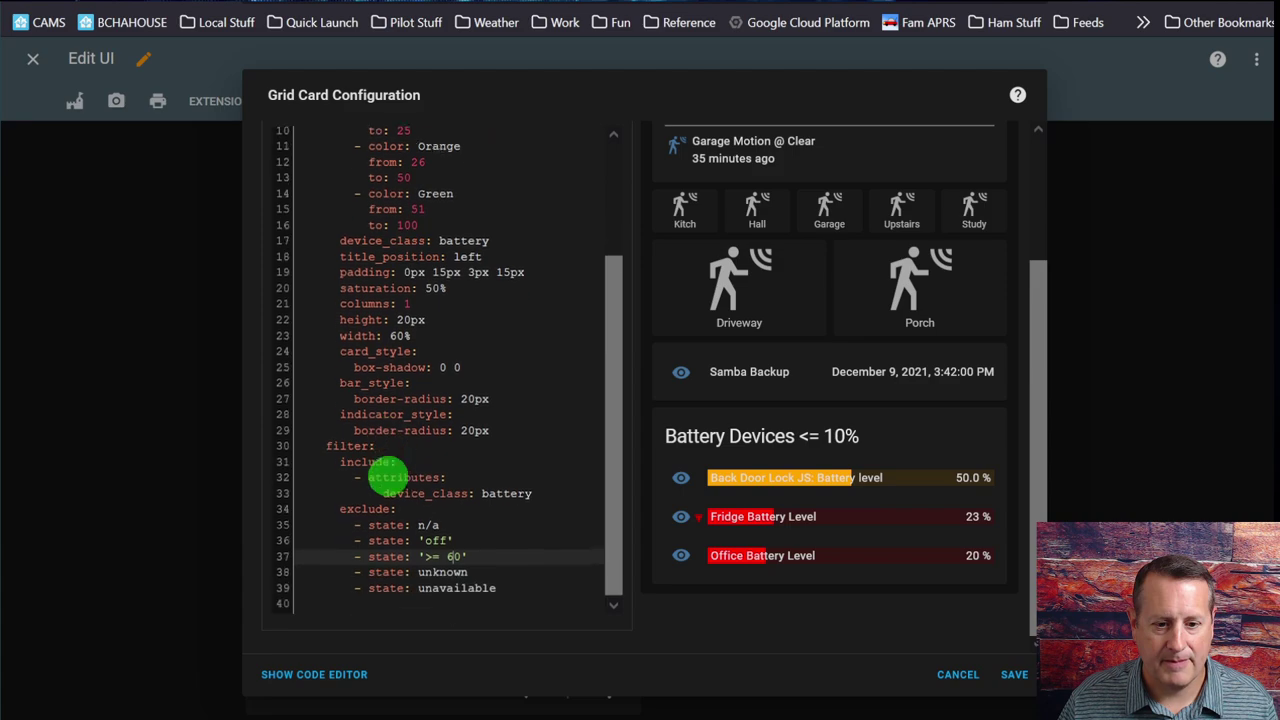
# Review the battery card's YAML and set its numeric exclude state rule to '>= 10'
pyautogui.scroll(3, 360, 480)
pyautogui.scroll(-2, 323, 449)
pyautogui.scroll(5, 323, 449)
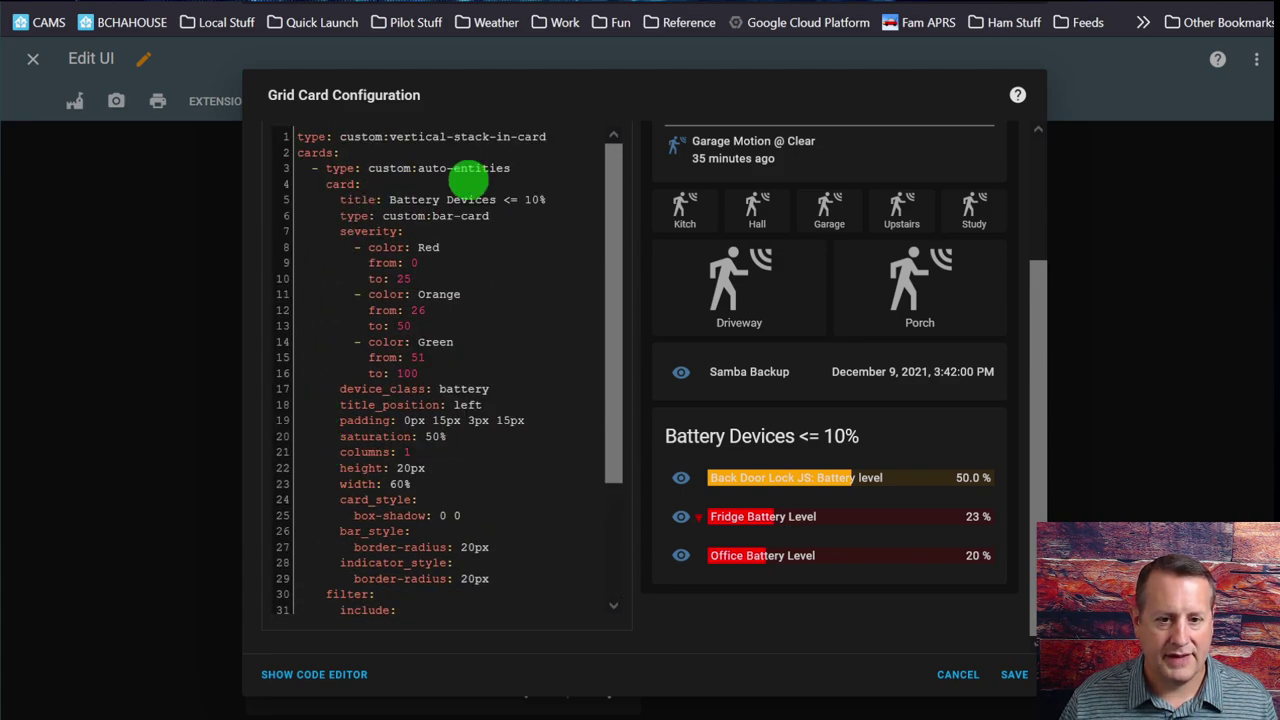
pyautogui.scroll(-2, 318, 480)
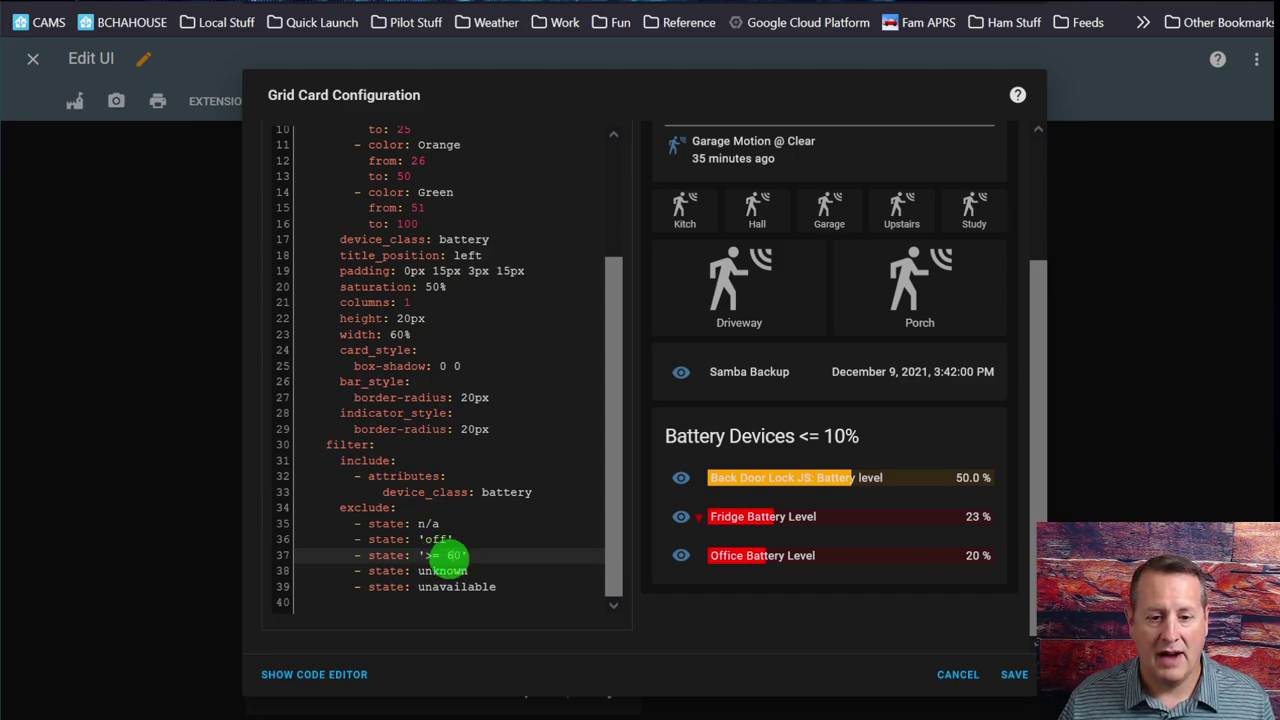
pyautogui.scroll(3, 450, 552)
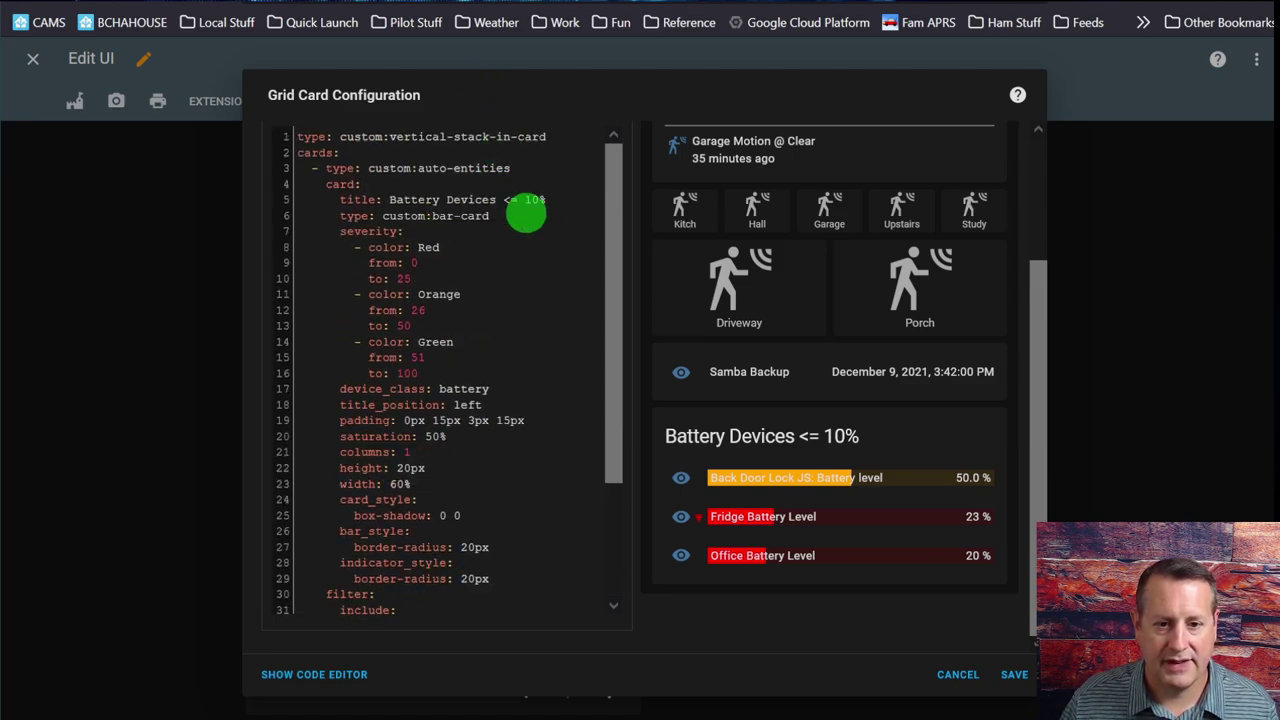
pyautogui.scroll(-3, 535, 199)
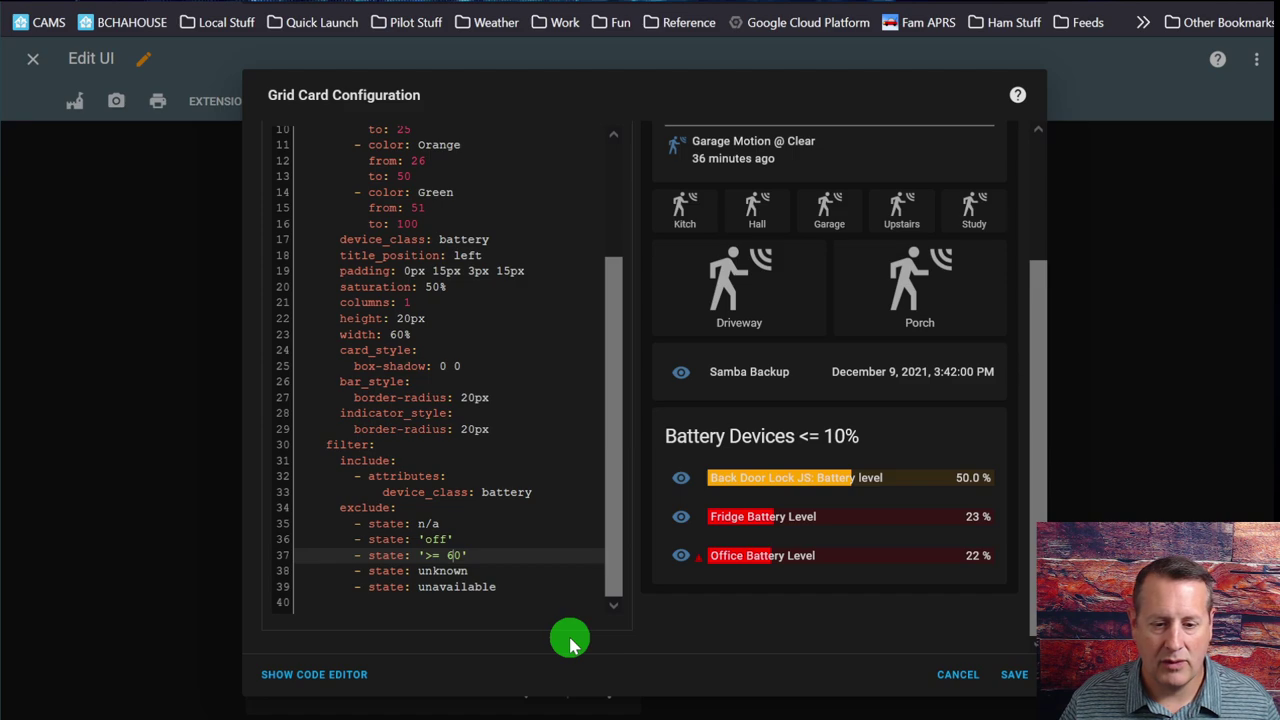
pyautogui.press('BackSpace')
pyautogui.write('1')
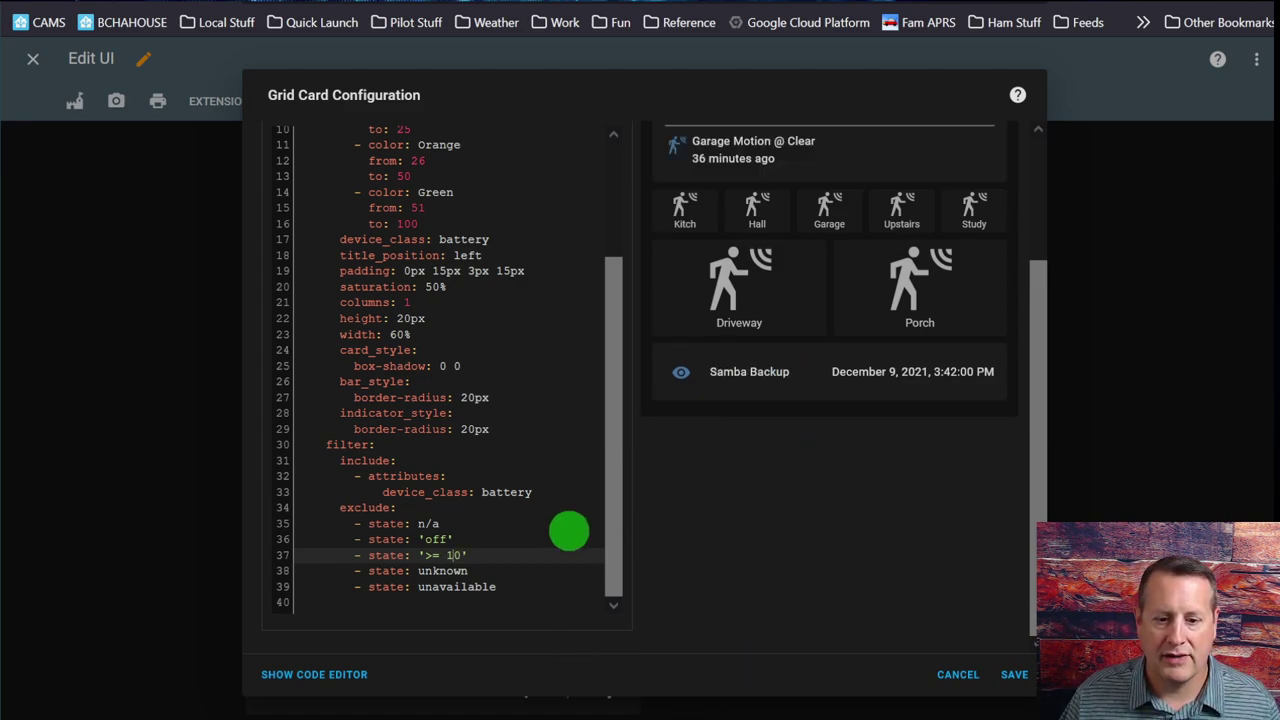
# Search the cards for "time" and add a custom:timer-bar-card as the grid's sixth card
pyautogui.scroll(3, 530, 535)
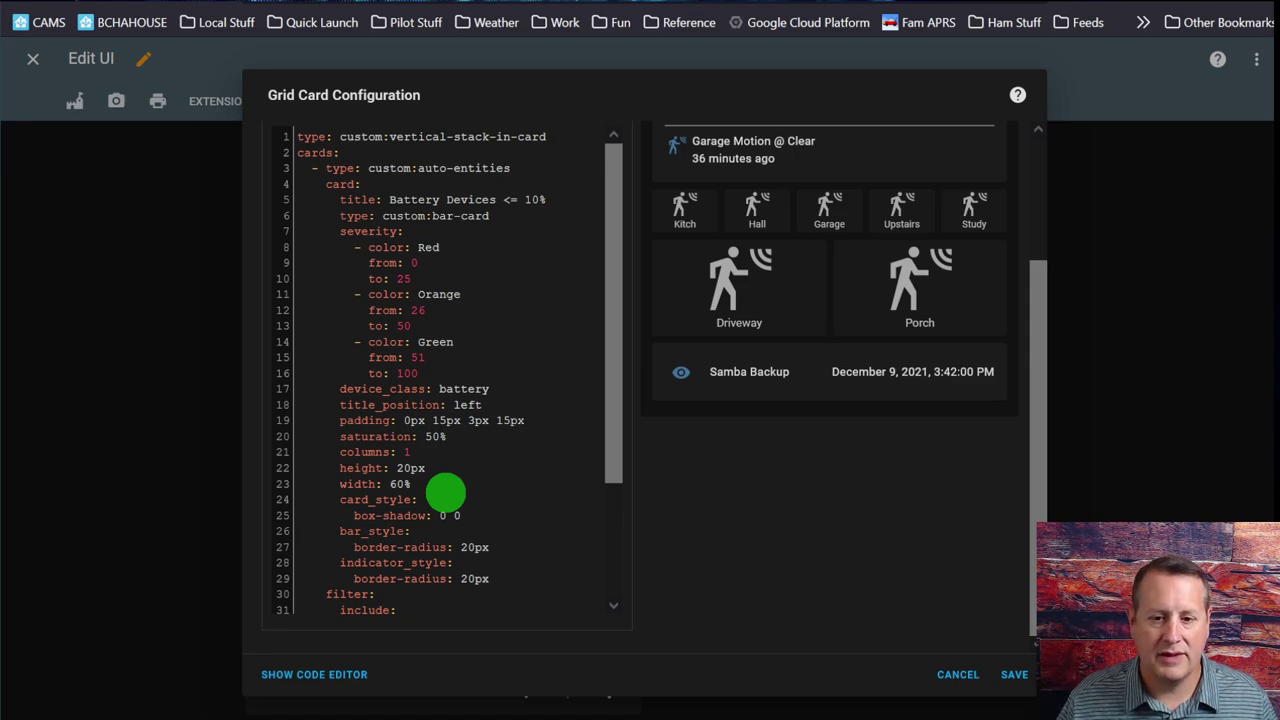
pyautogui.scroll(-3, 445, 492)
pyautogui.scroll(6, 434, 543)
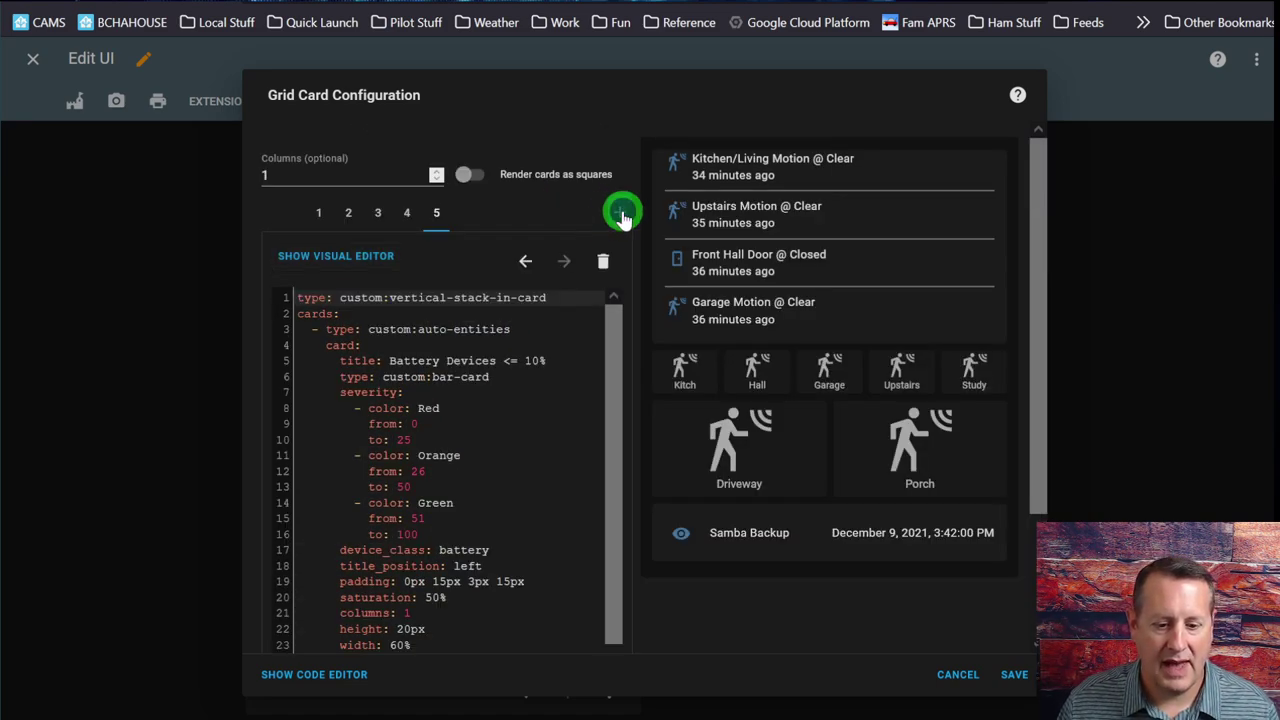
pyautogui.click(621, 214)
pyautogui.click(464, 266)
pyautogui.write('time')
pyautogui.click(440, 355)
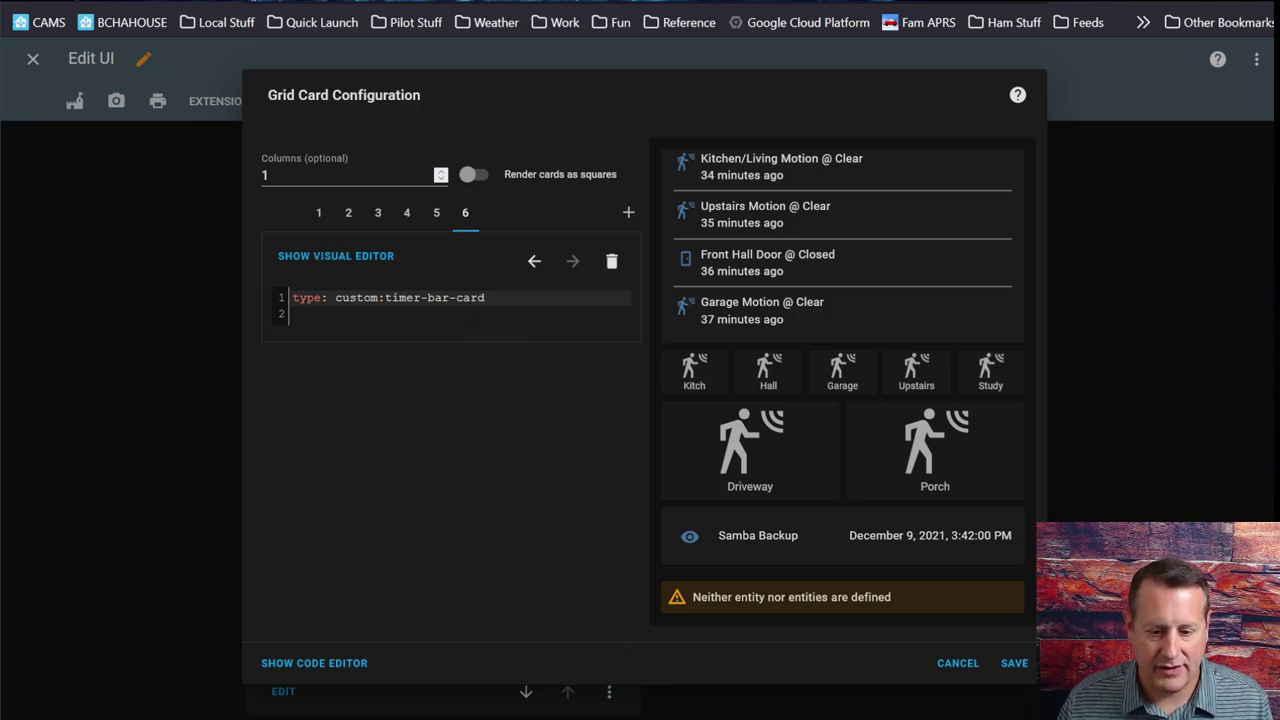
# Replace the stub with the timer.radio_transmit timer bar YAML, including the 40% orange and 70% red elapsed modifications, and remove its leading list dash
pyautogui.hotkey('alt', 'Tab')
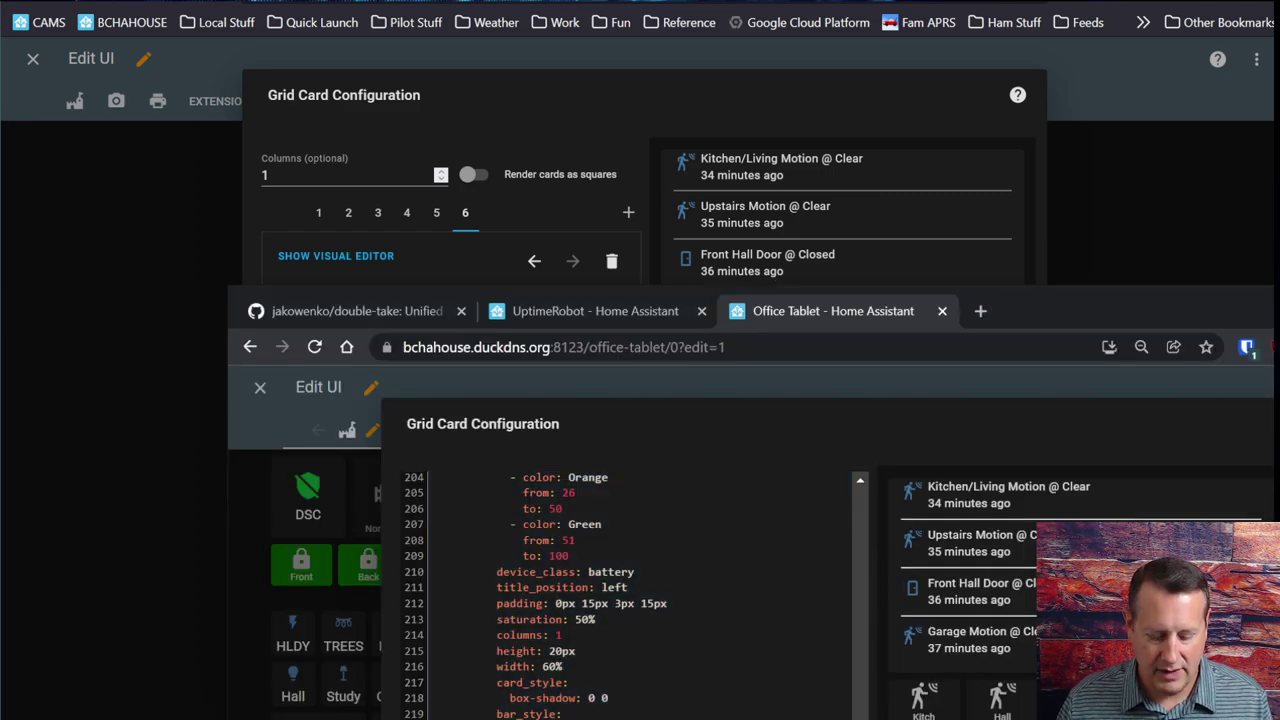
pyautogui.click(564, 114)
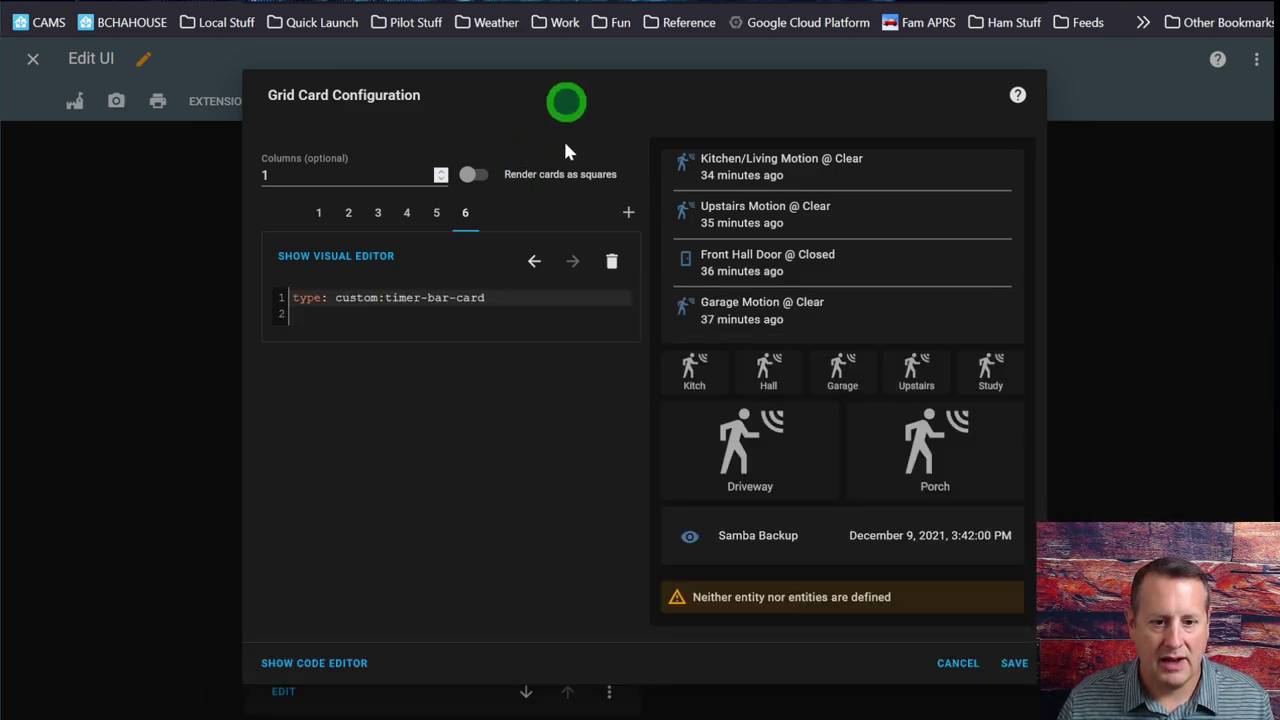
pyautogui.moveTo(497, 297); pyautogui.dragTo(271, 297)
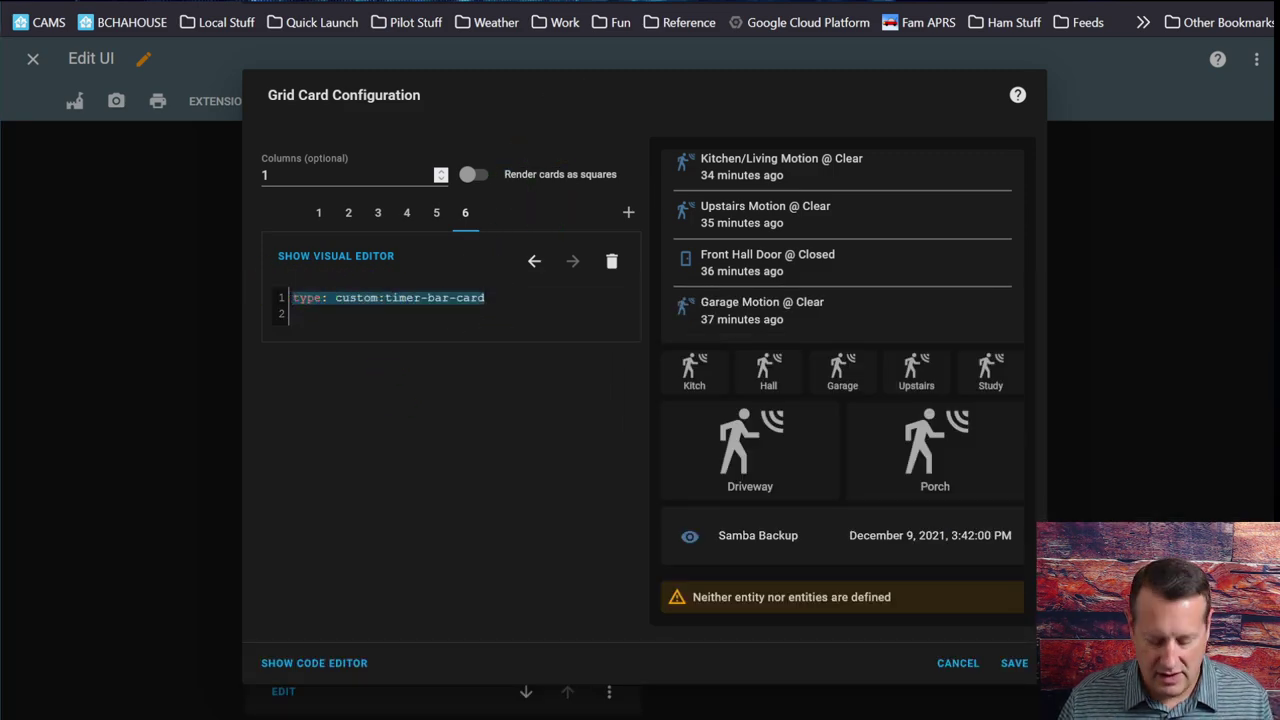
pyautogui.write('- type: custom:timer-bar-card     entities:       - entity: timer.radio_transmit         icon: mdi:wifi     modifications:       - elapsed: 40%         bar_foreground: orange         active_icon: mdi:fire         bar_height: 12px       - elapsed: 70%         bar_foreground: red         active_icon: mdi:fire-alert')
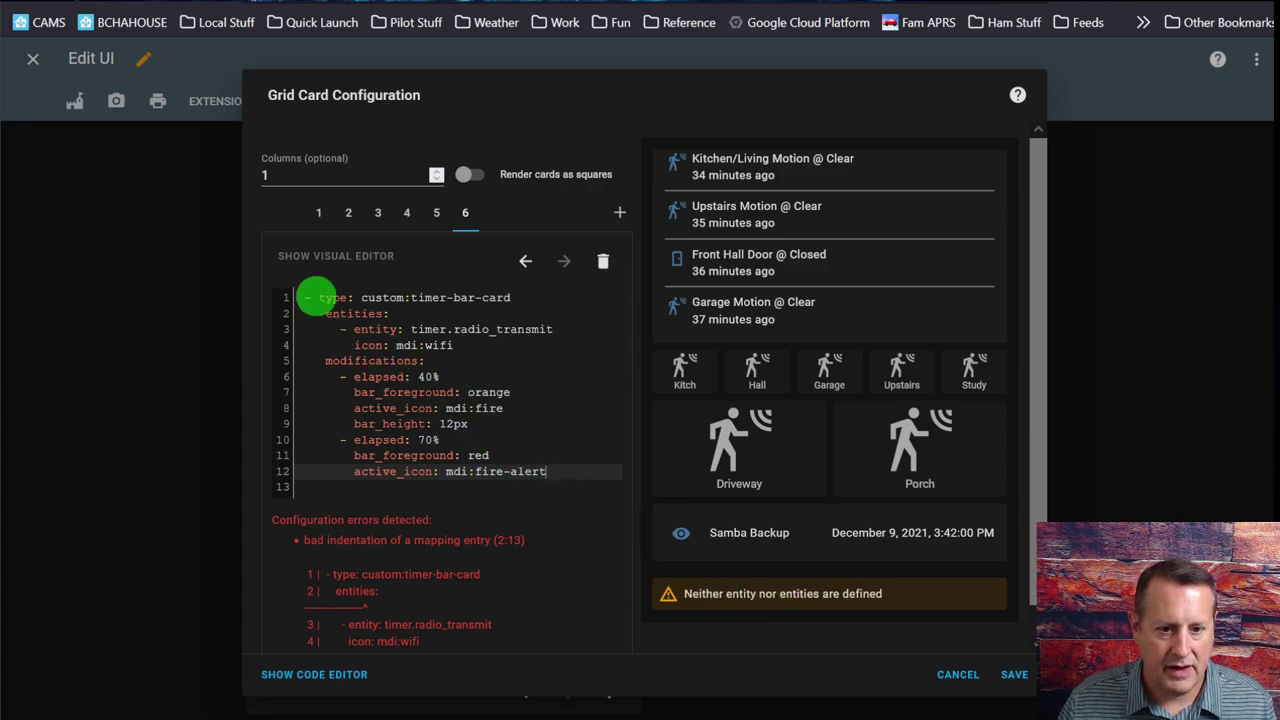
pyautogui.click(318, 297)
pyautogui.press('BackSpace')
pyautogui.press('BackSpace')
pyautogui.press('BackSpace')
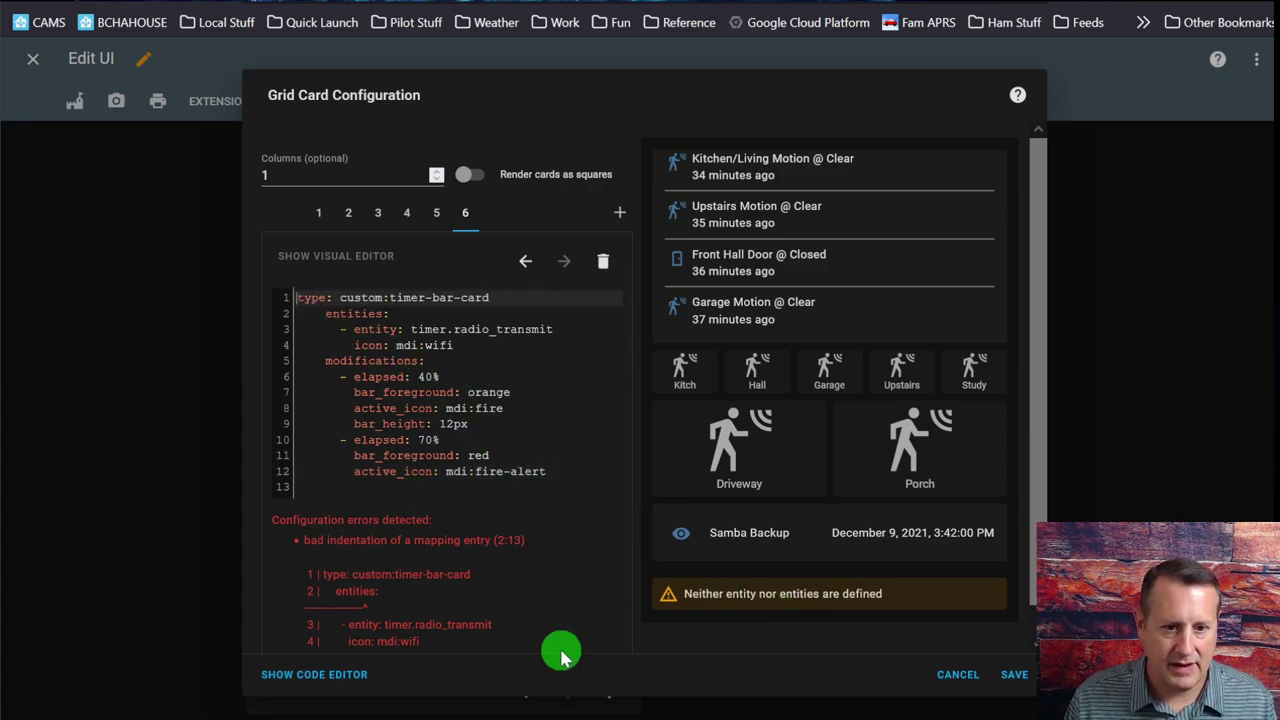
# Outdent the timer card's lines 2 to 12 so entities and modifications align with type, and save the grid card
pyautogui.press('Down')
pyautogui.hotkey('shift', 'Down')
pyautogui.hotkey('shift', 'Down')
pyautogui.hotkey('shift', 'Down')
pyautogui.hotkey('shift', 'Down')
pyautogui.hotkey('shift', 'Down')
pyautogui.hotkey('shift', 'Down')
pyautogui.hotkey('shift', 'Down')
pyautogui.hotkey('shift', 'Down')
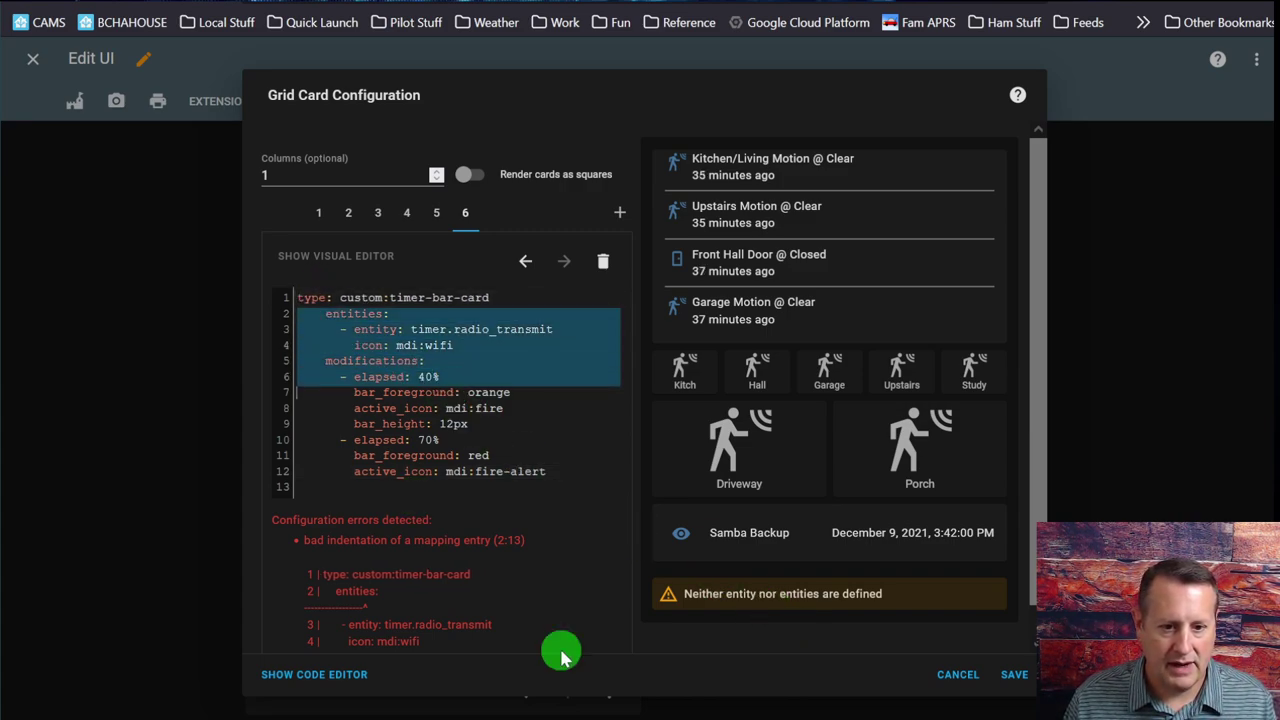
pyautogui.hotkey('shift', 'Down')
pyautogui.hotkey('shift', 'Down')
pyautogui.hotkey('shift', 'Down')
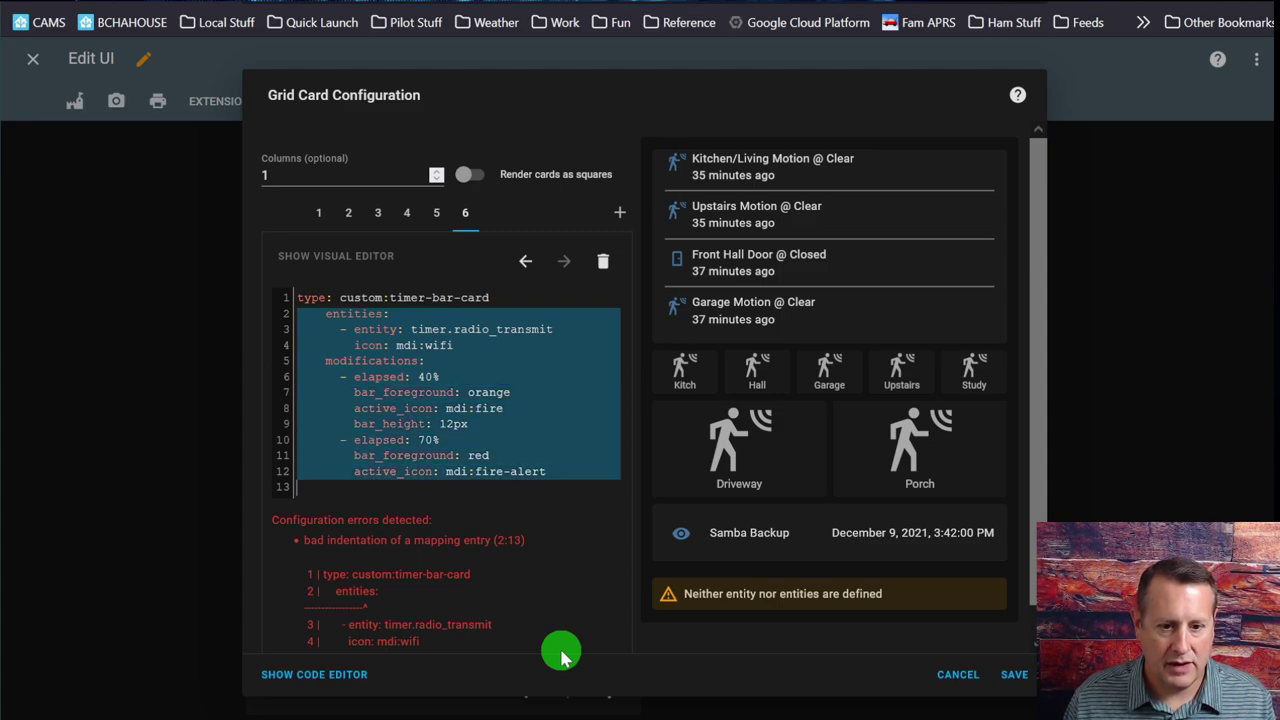
pyautogui.hotkey('shift', 'Tab')
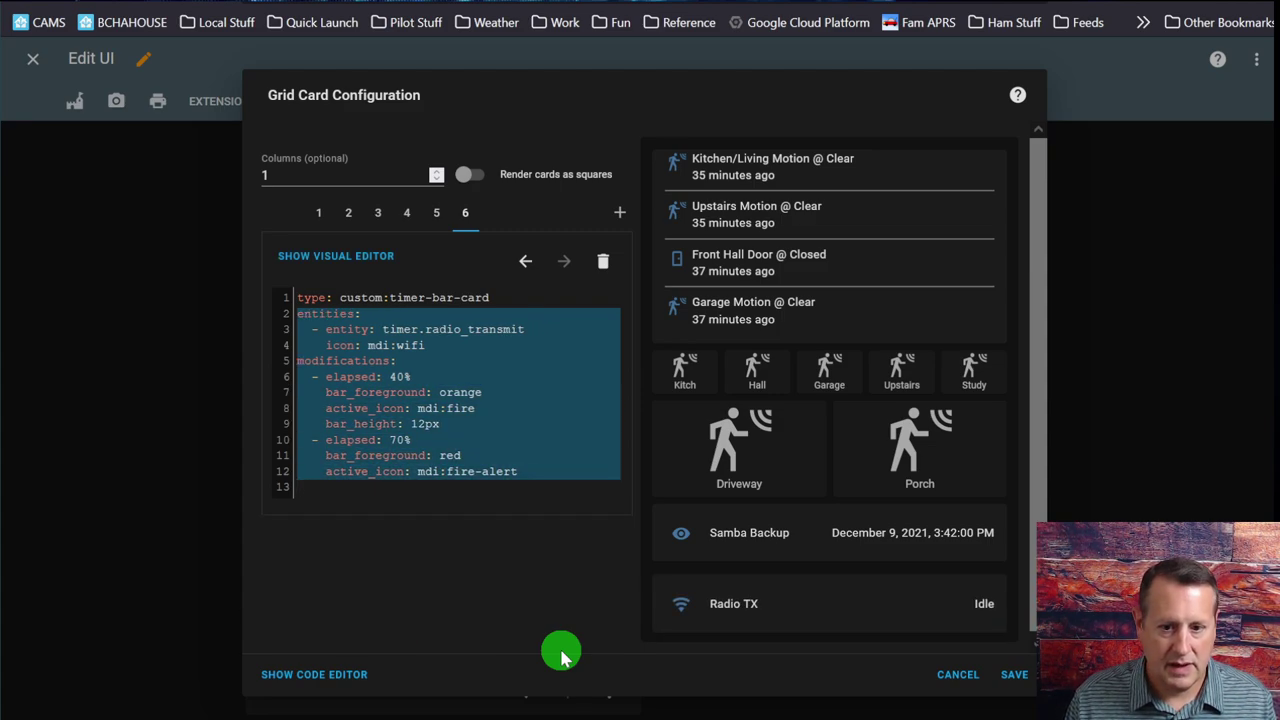
pyautogui.click(466, 362)
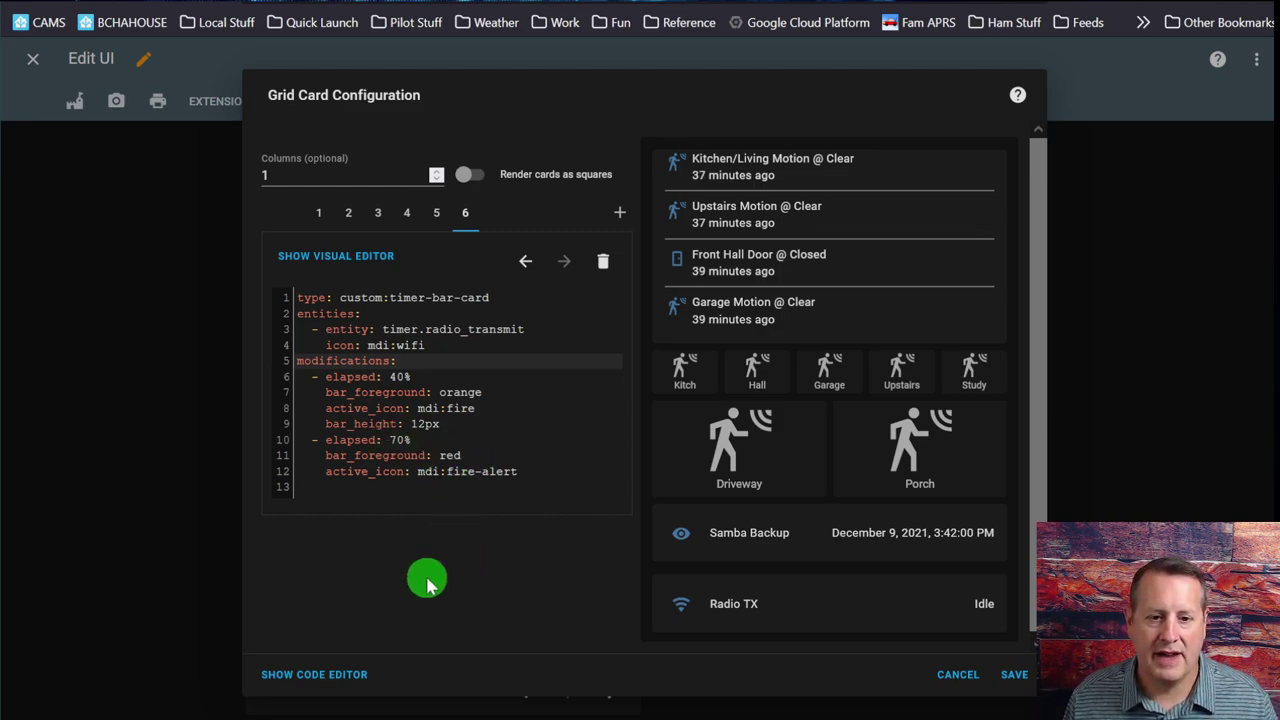
pyautogui.click(1013, 684)
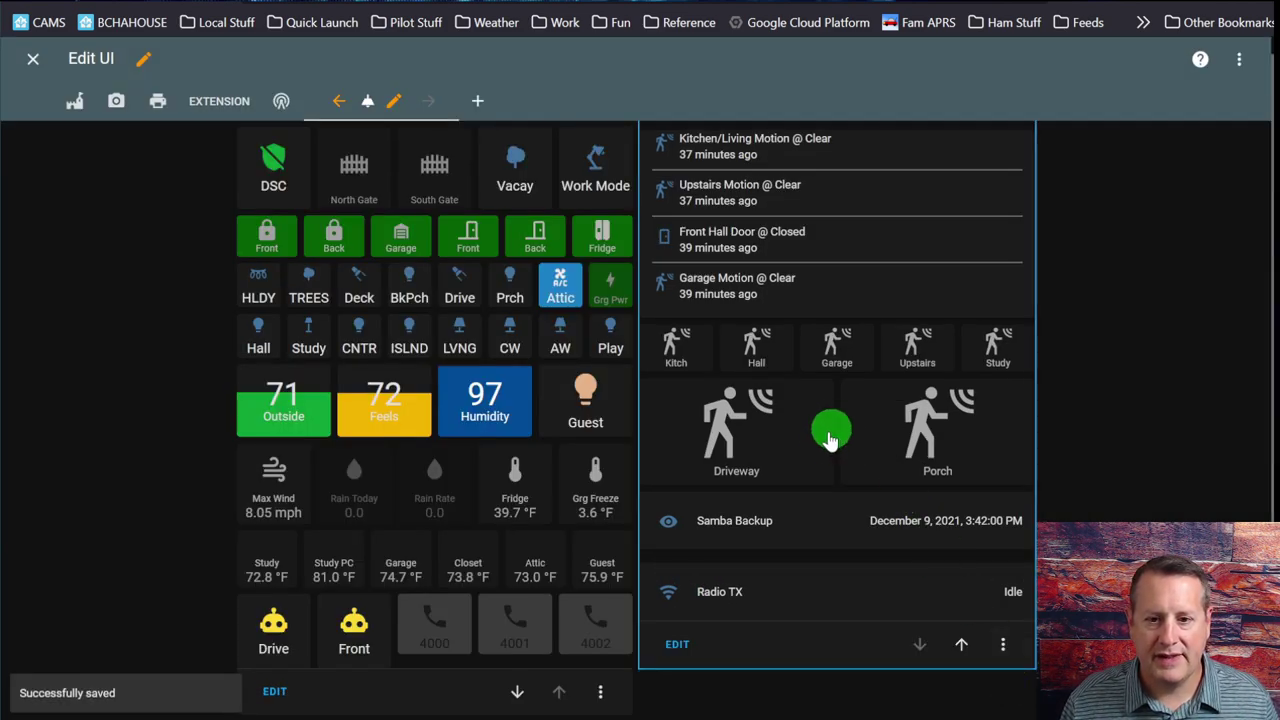
# Add a new grid card to the dashboard, nest another grid card inside it, and turn off square rendering for the nested grid
pyautogui.scroll(-1, 886, 189)
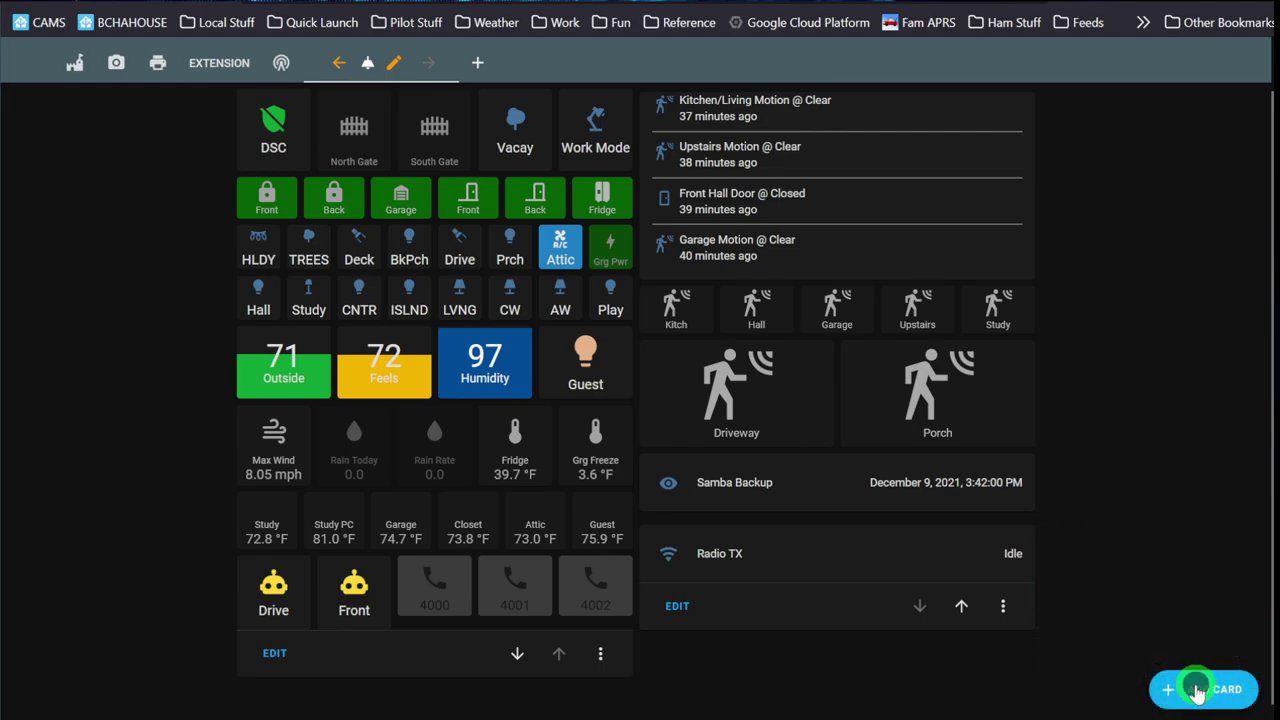
pyautogui.click(1197, 690)
pyautogui.click(389, 266)
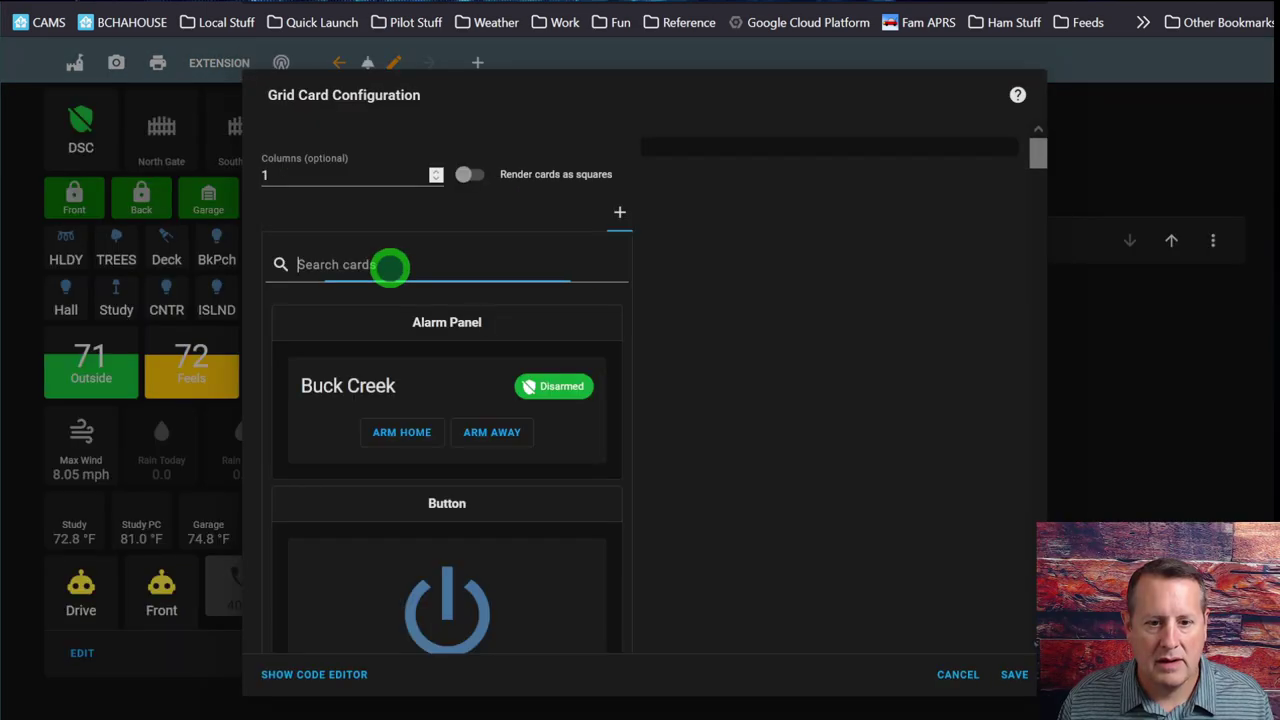
pyautogui.write('grid')
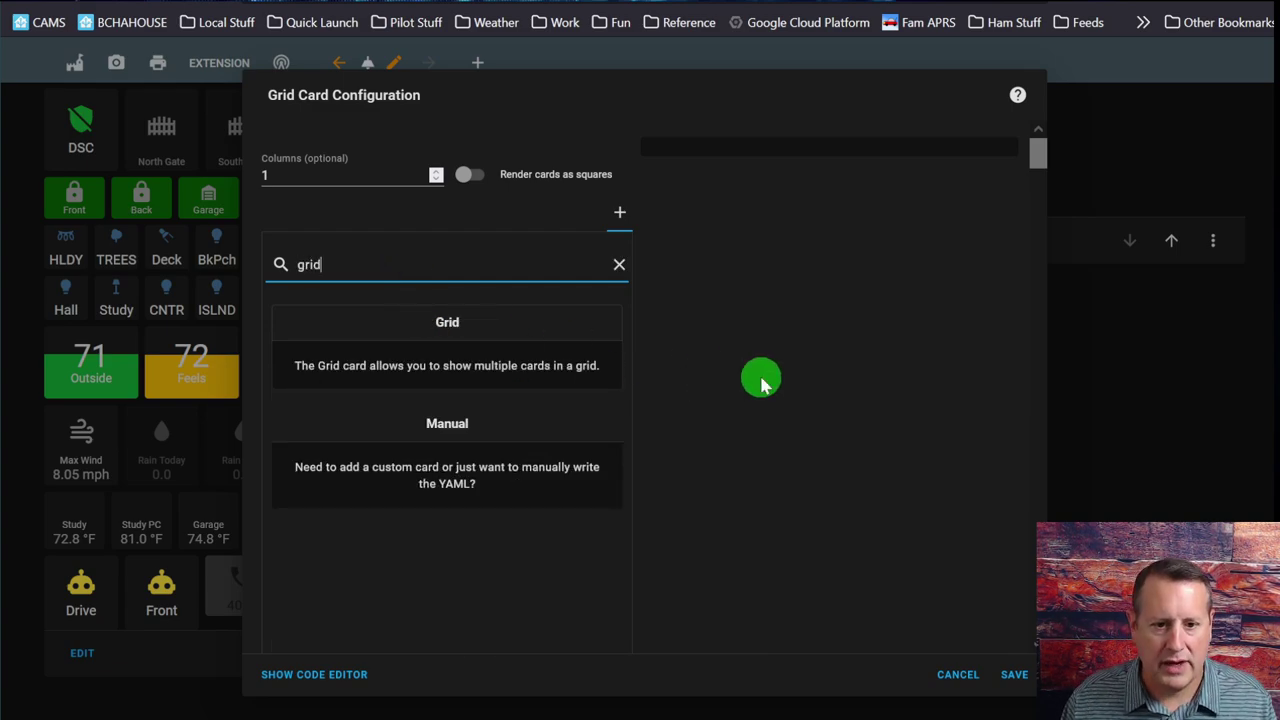
pyautogui.click(449, 331)
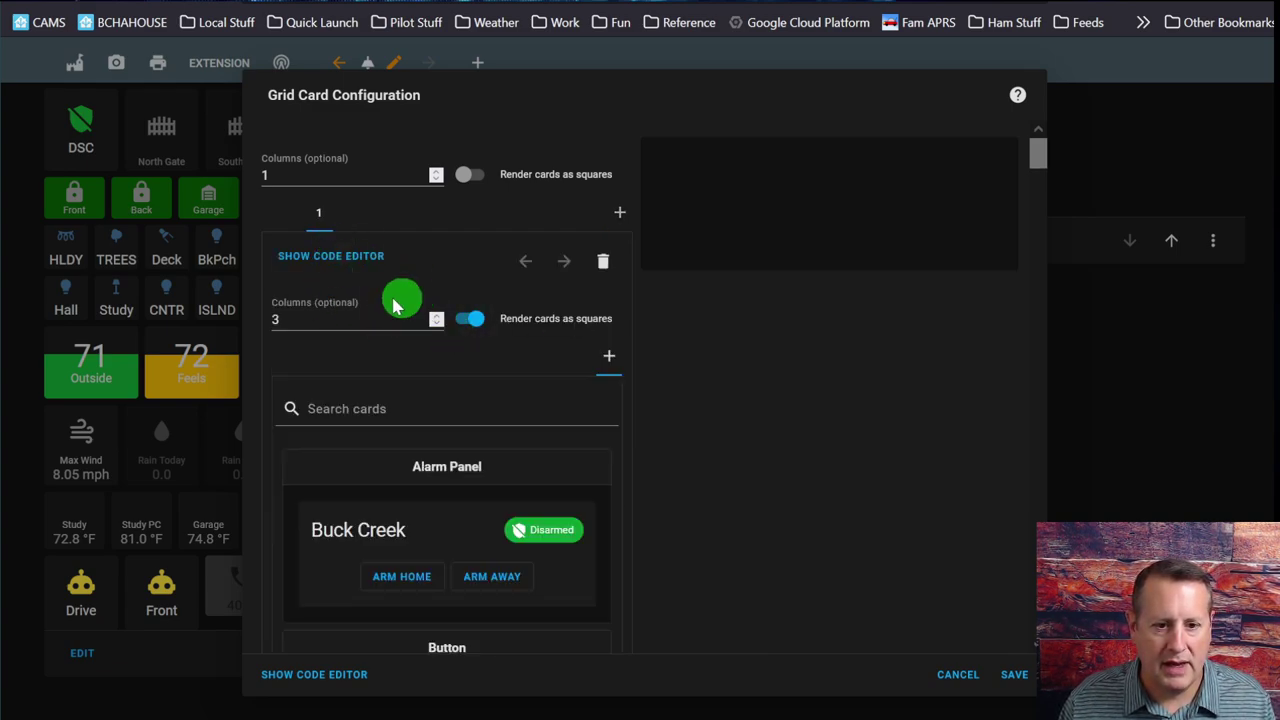
pyautogui.click(476, 320)
# Search the nested grid's cards for "picture" and add a Picture Glance card
pyautogui.click(410, 409)
pyautogui.write('picture')
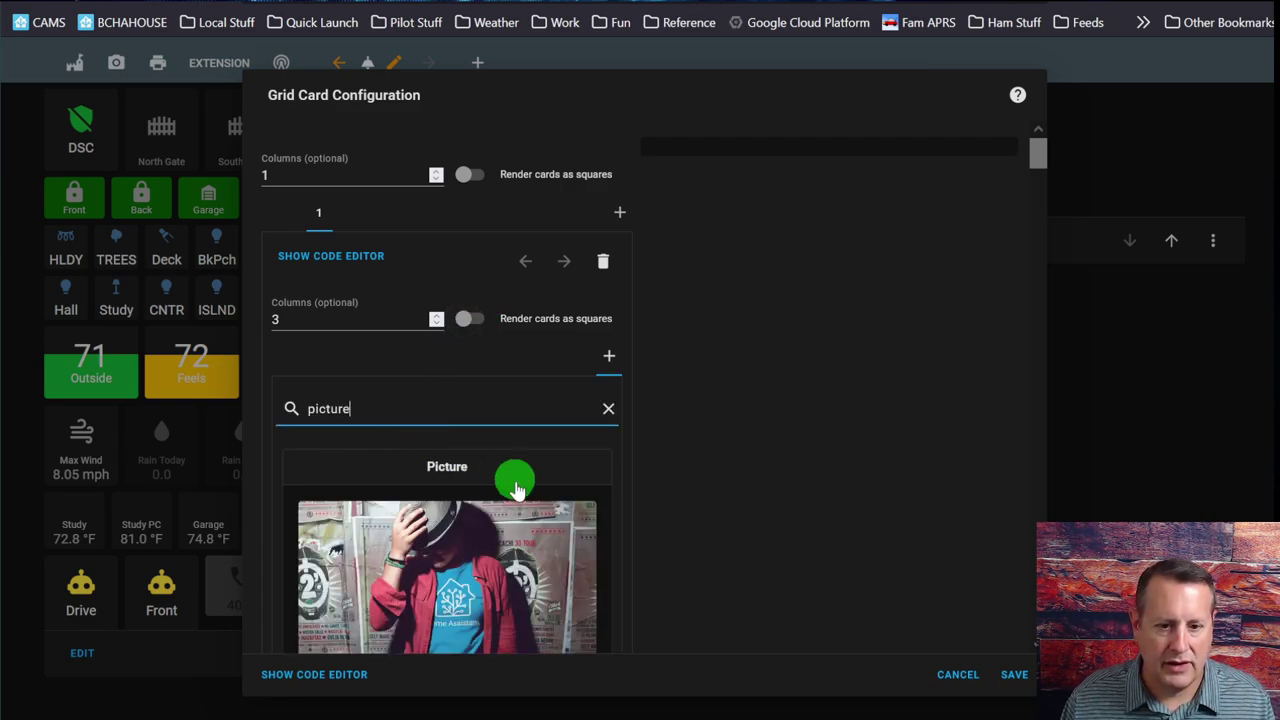
pyautogui.scroll(-5, 491, 491)
pyautogui.scroll(-8, 487, 497)
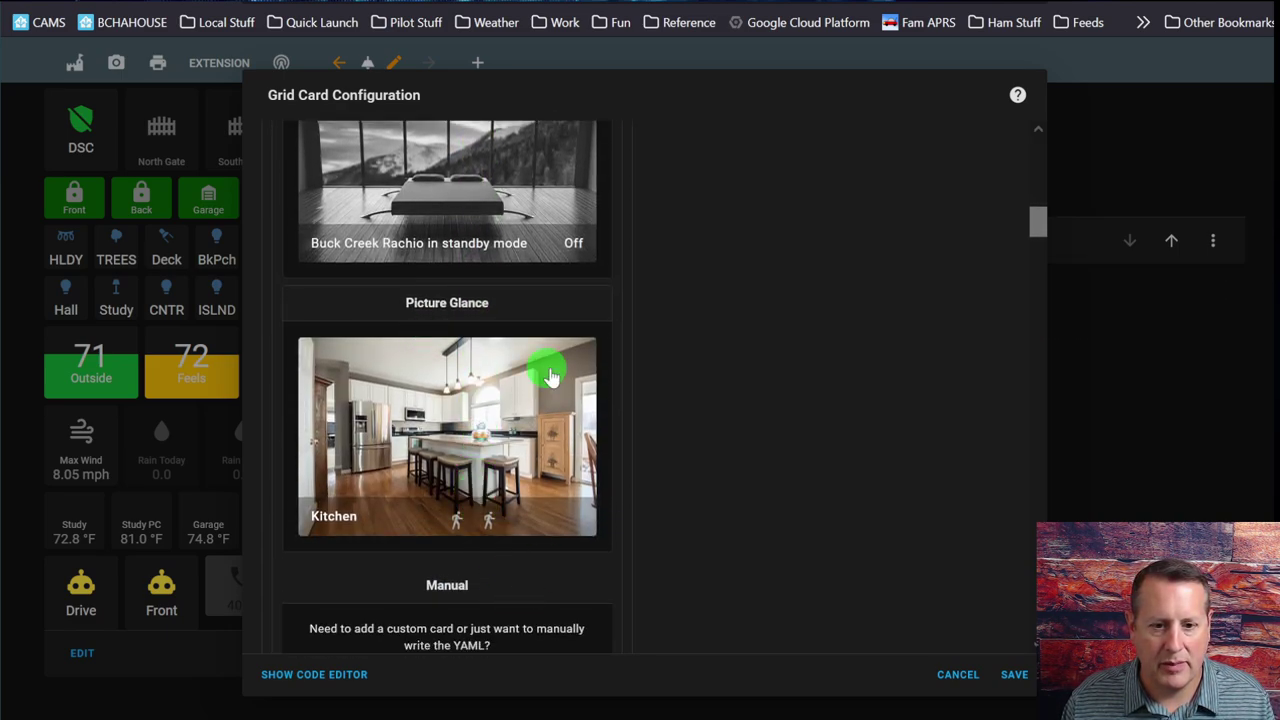
pyautogui.click(460, 378)
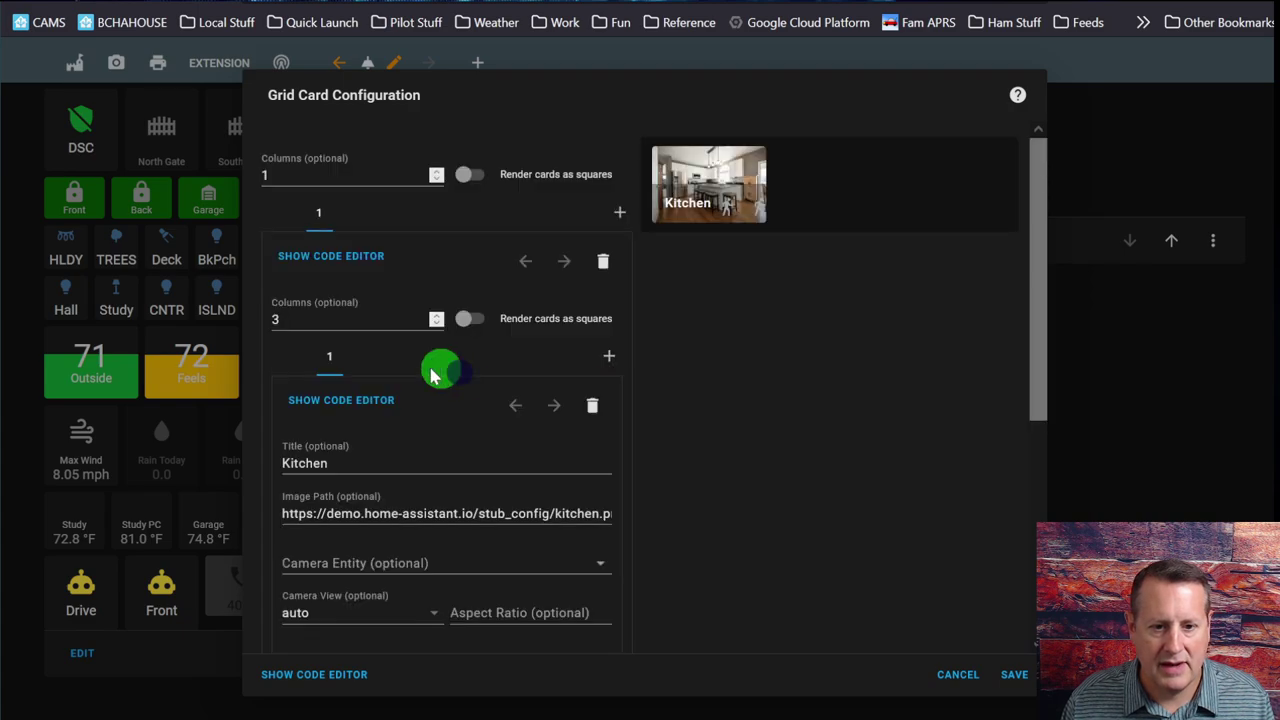
# Clear the default title and image path of the Picture Glance card
pyautogui.moveTo(355, 463); pyautogui.dragTo(268, 463)
pyautogui.press('BackSpace')
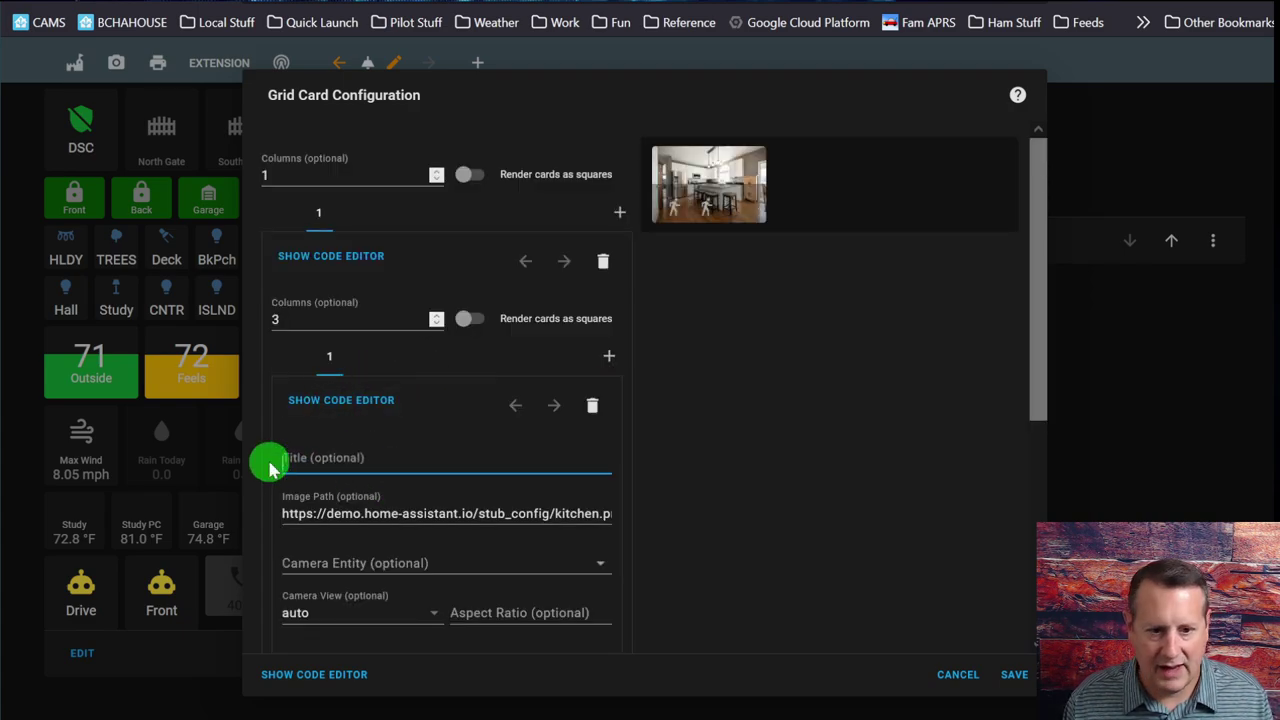
pyautogui.doubleClick(408, 513)
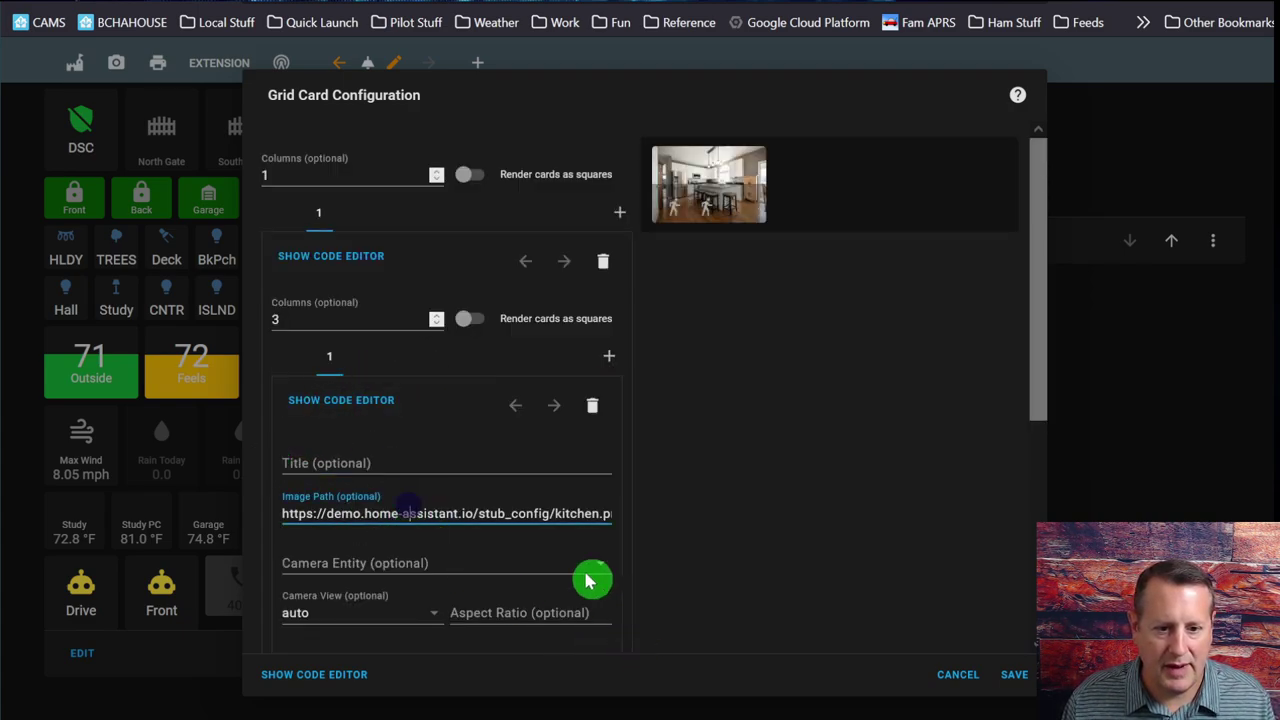
pyautogui.tripleClick(472, 511)
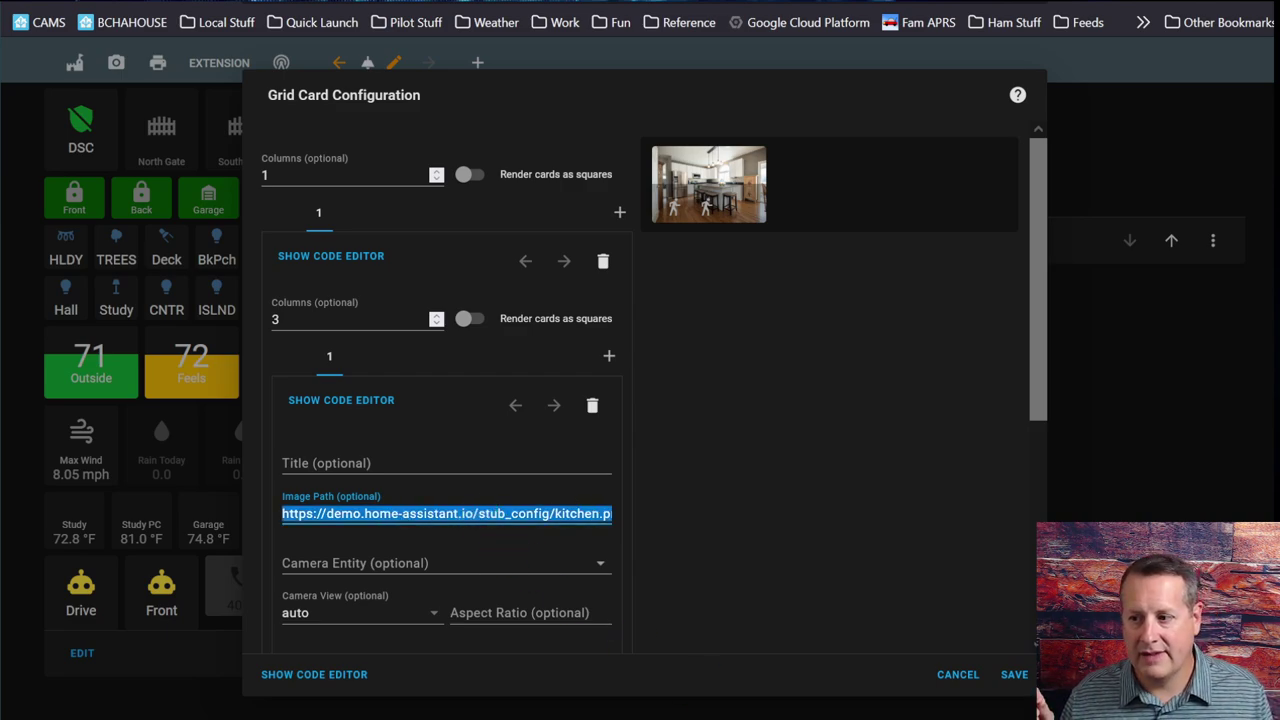
pyautogui.write('https://www.home-assistant.io/images/merchandise/shirt-frontpage.png')
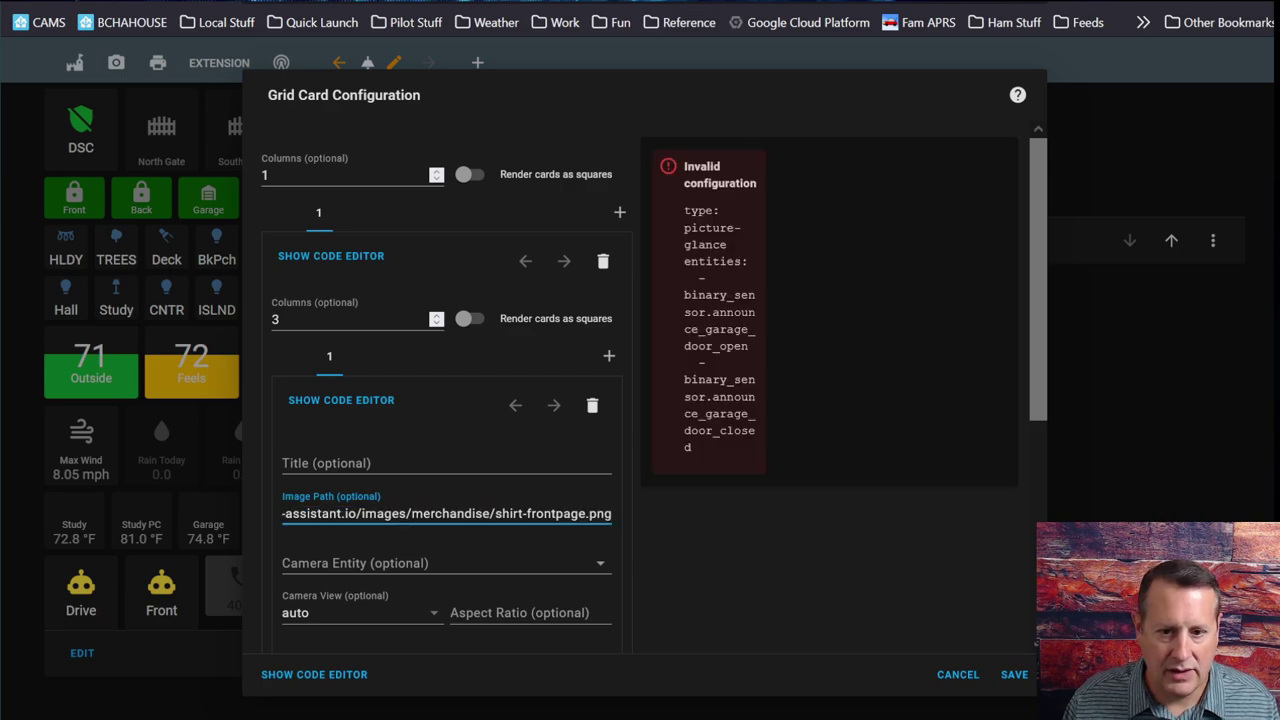
# Set the Picture Glance card's camera entity to camera.driveway_person
pyautogui.click(410, 563)
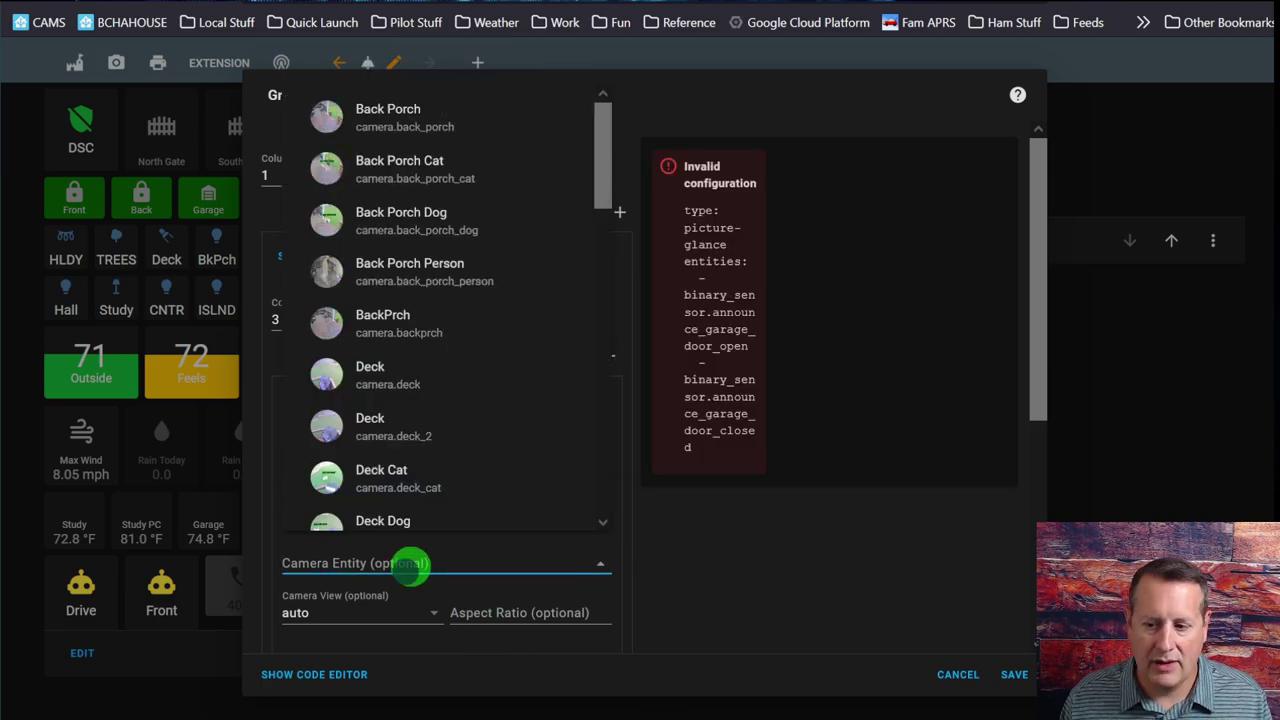
pyautogui.write('drivew')
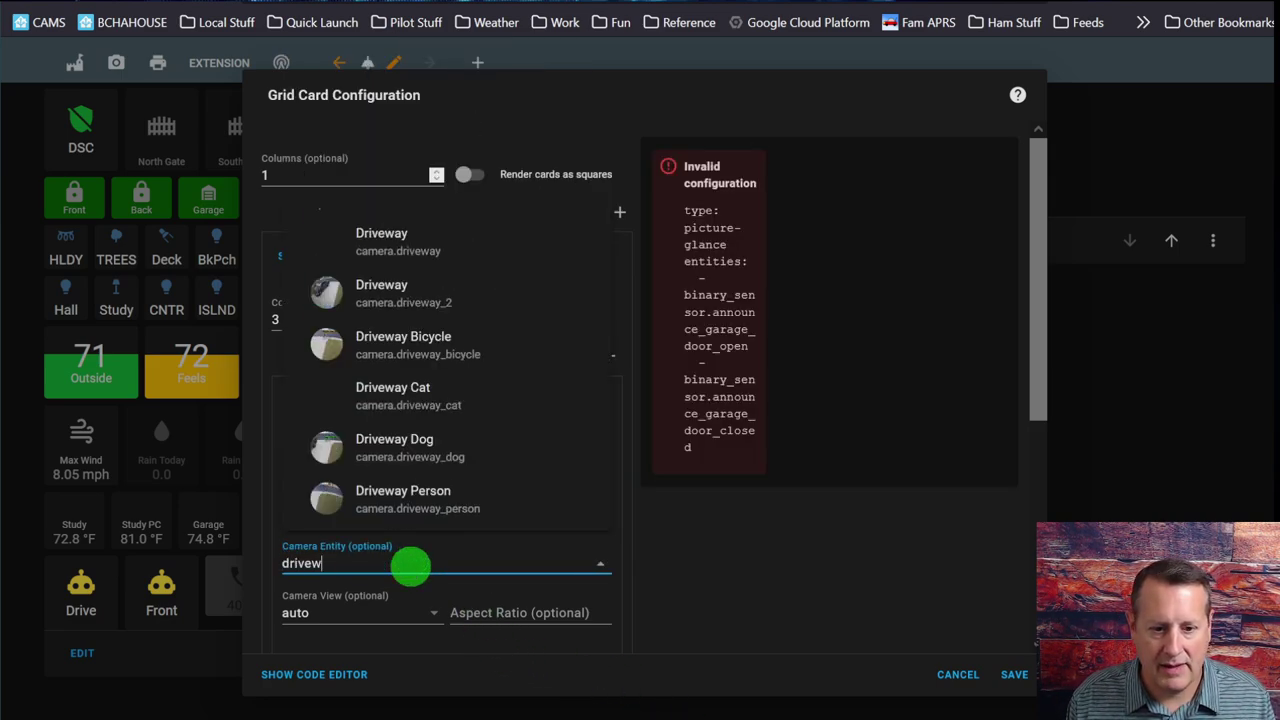
pyautogui.write('ay_')
pyautogui.click(475, 505)
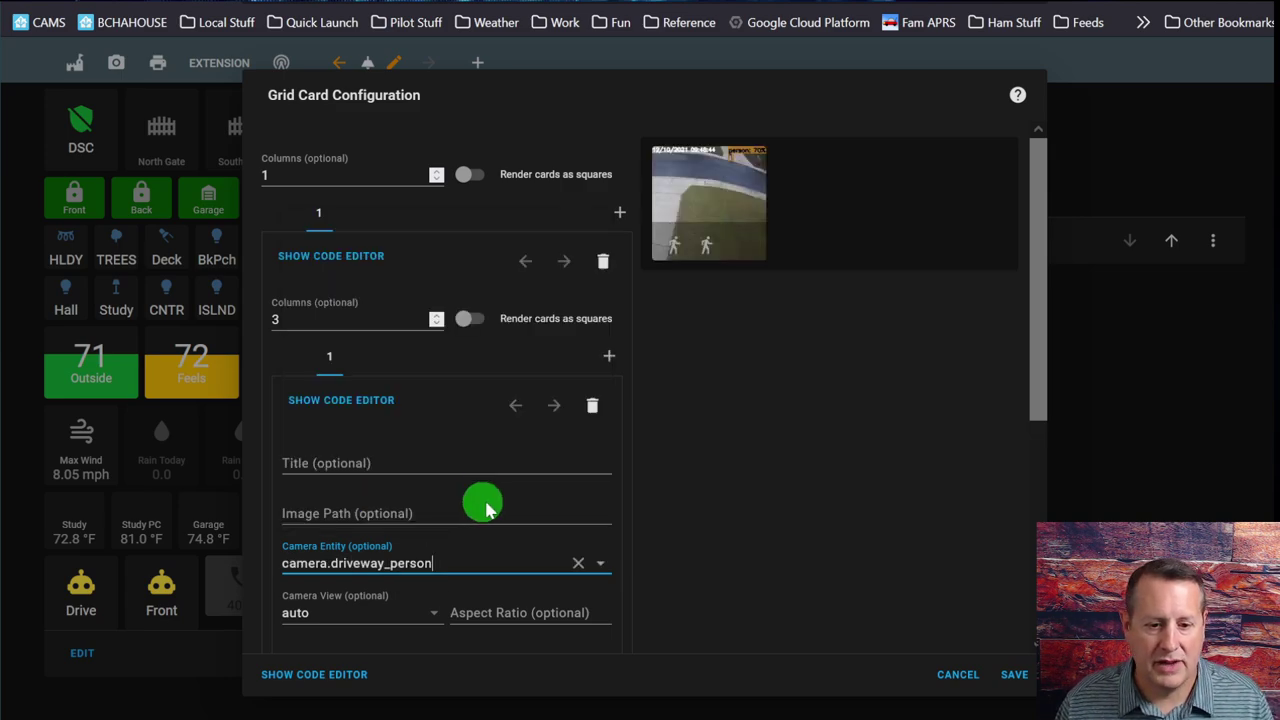
# Set the driveway Picture Glance card's state entity to binary_sensor.driveway_person_motion
pyautogui.scroll(-1, 490, 500)
pyautogui.scroll(-2, 466, 480)
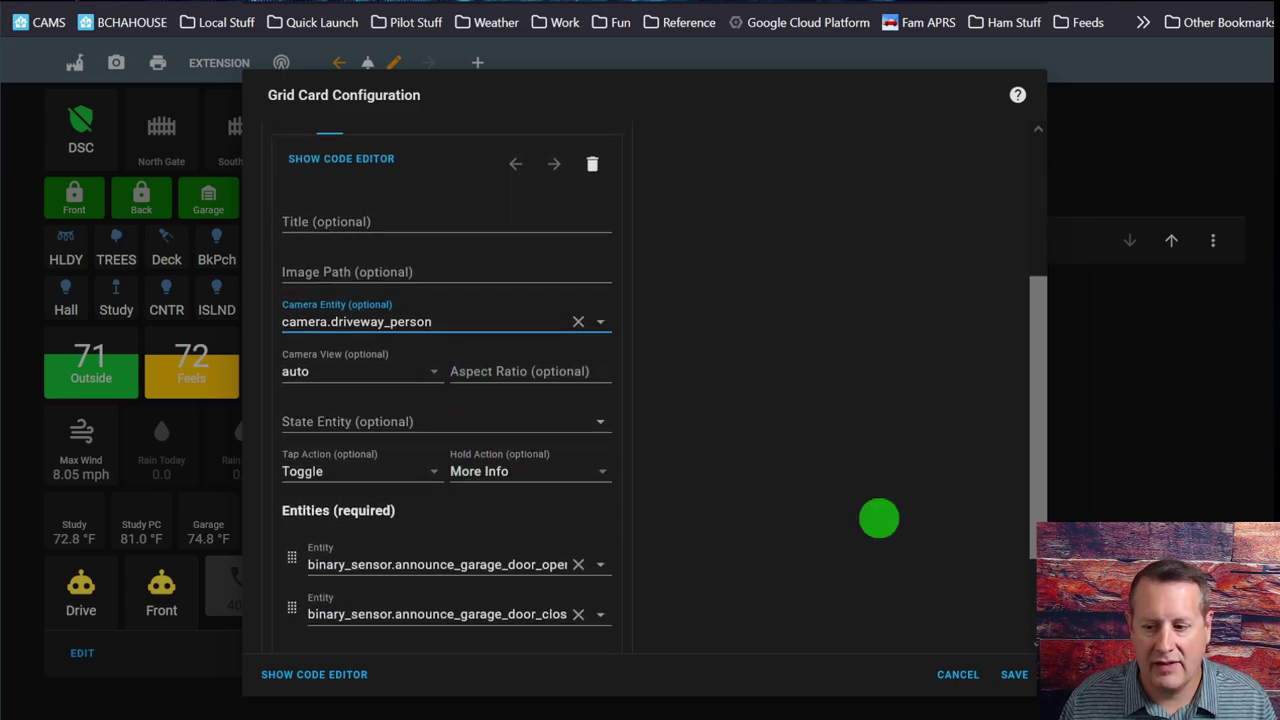
pyautogui.click(380, 421)
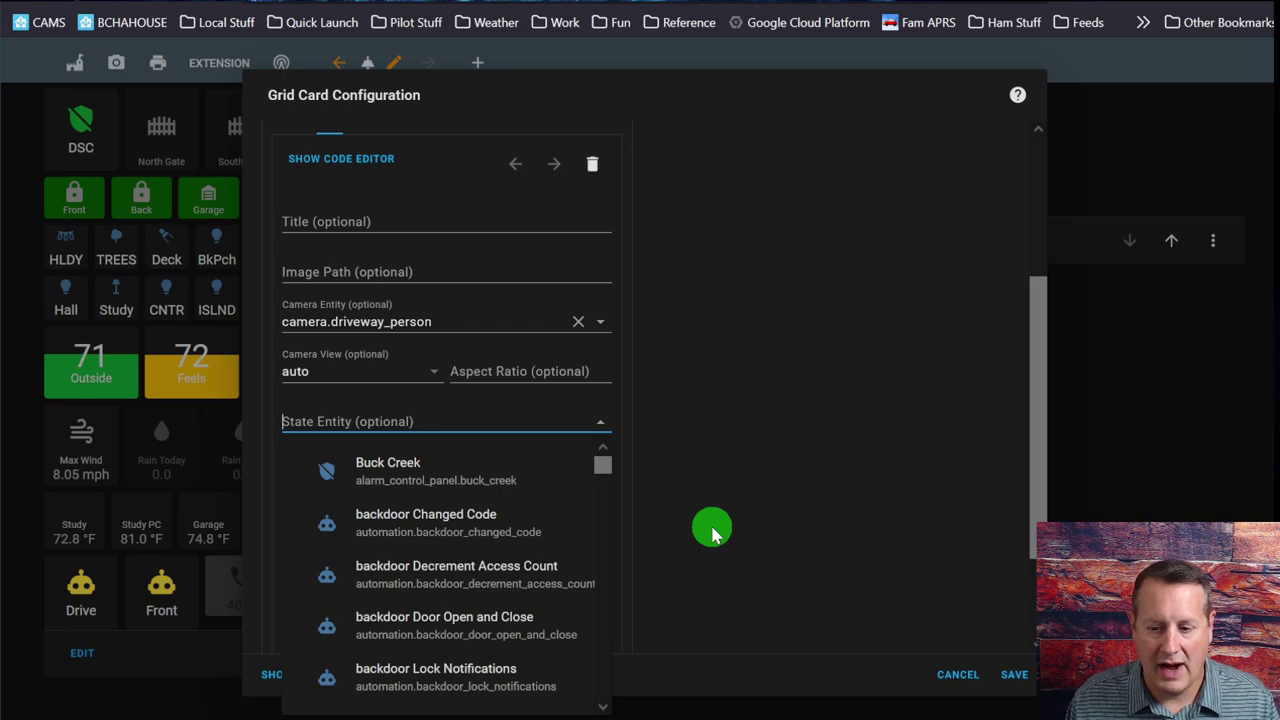
pyautogui.write('bin')
pyautogui.write('ary_senso')
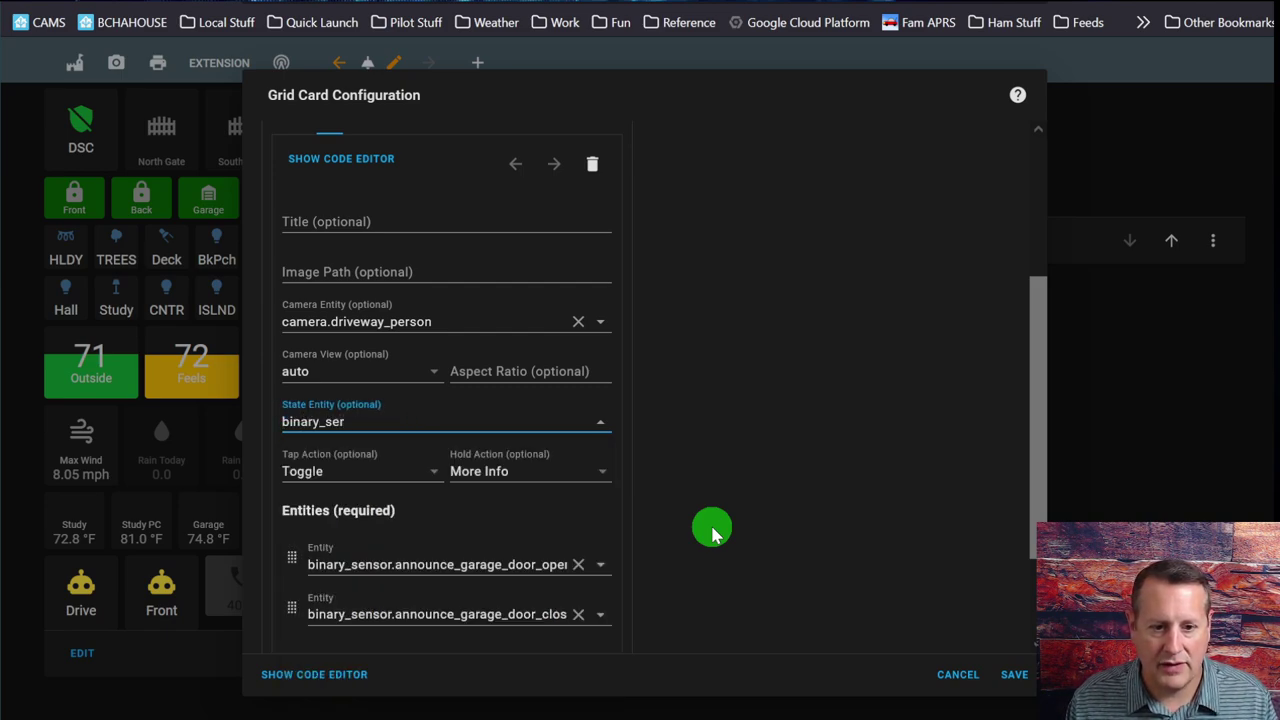
pyautogui.click(460, 468)
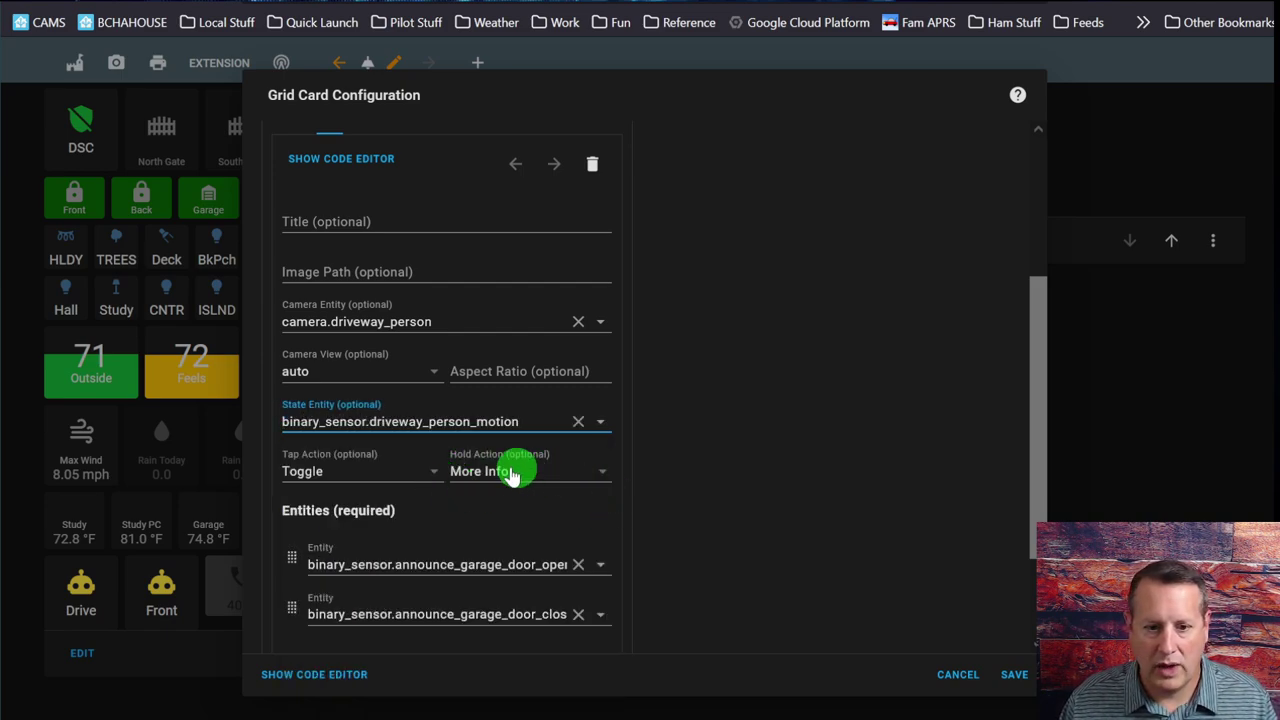
# Replace the driveway card's default garage door entities with camera.driveway
pyautogui.scroll(-3, 405, 508)
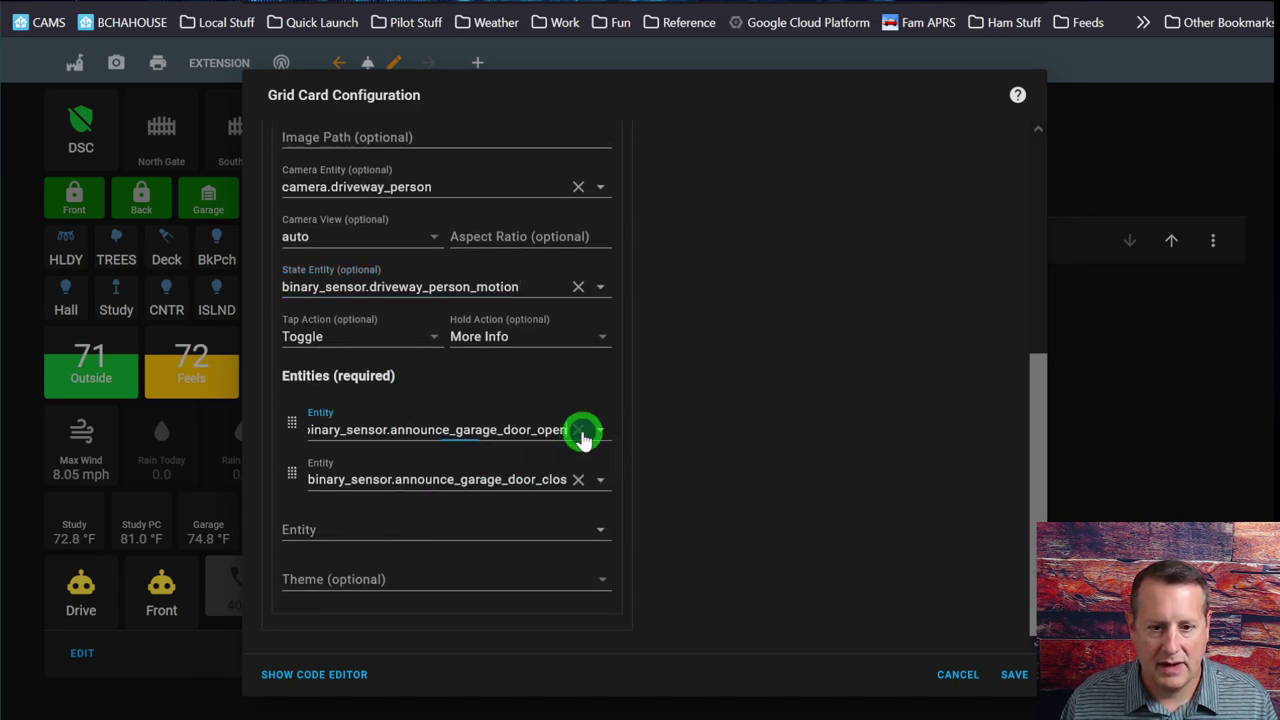
pyautogui.click(582, 436)
pyautogui.click(482, 479)
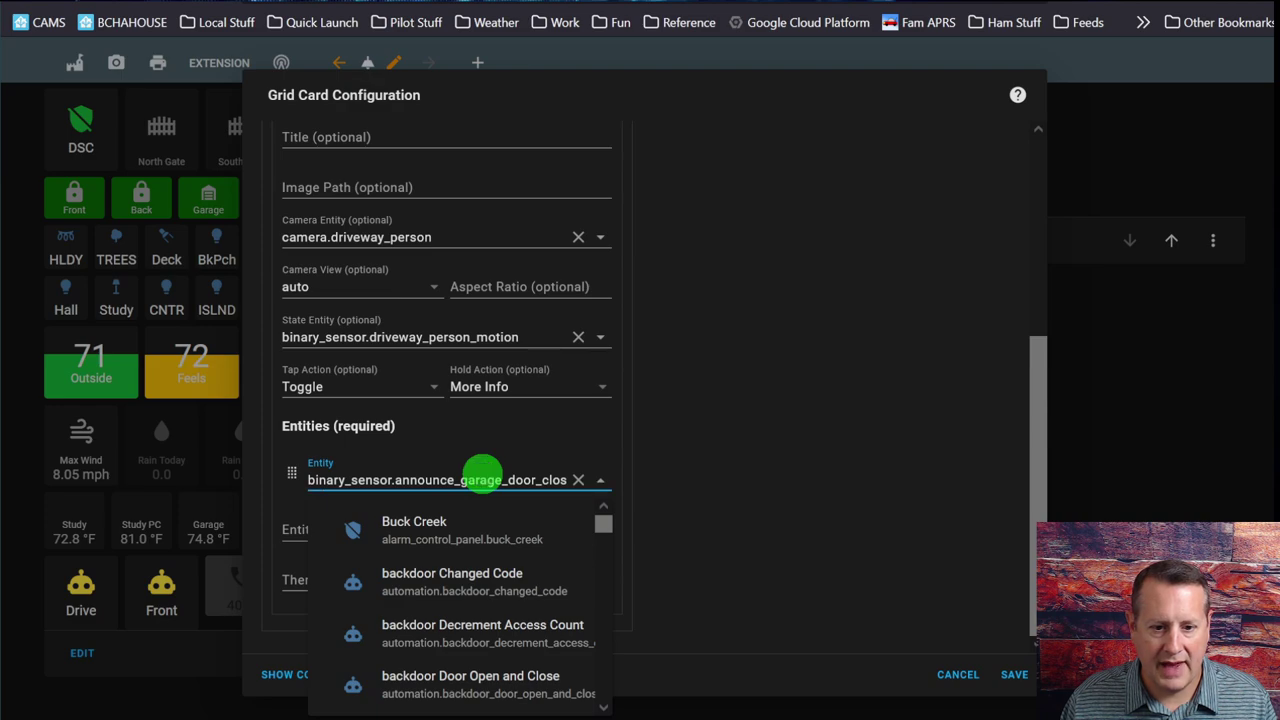
pyautogui.press('Tab')
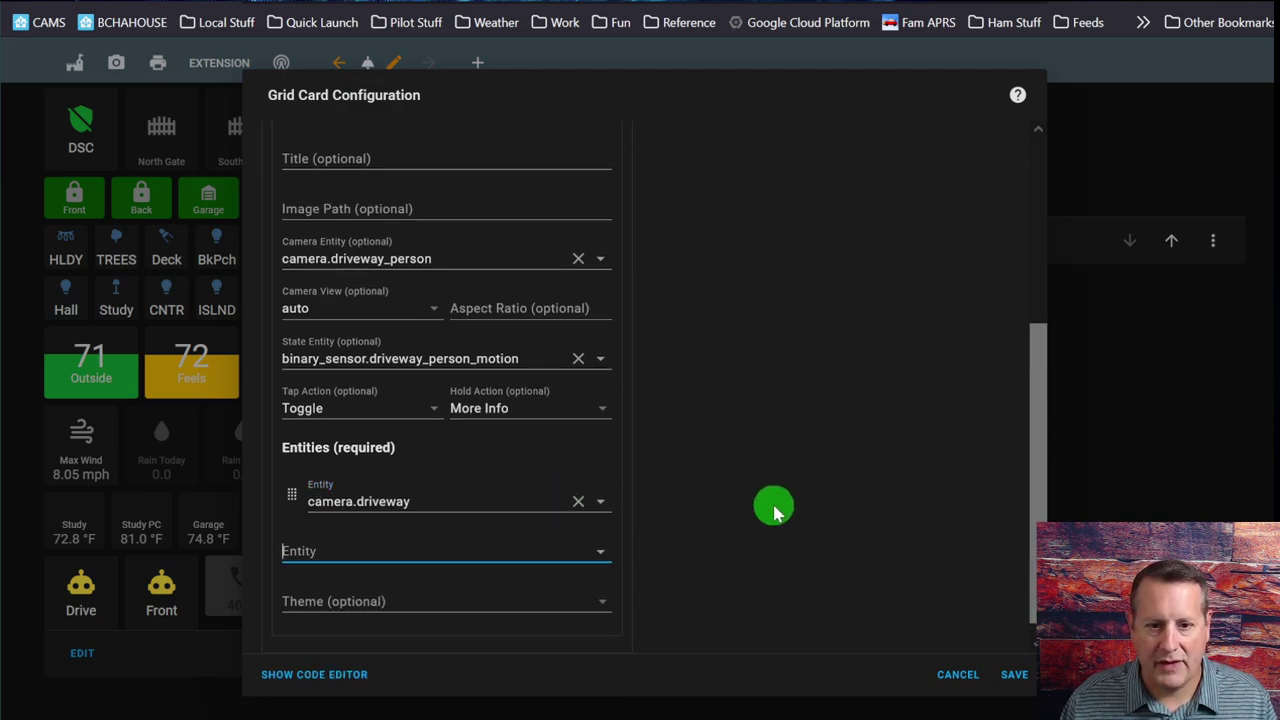
pyautogui.scroll(3, 775, 510)
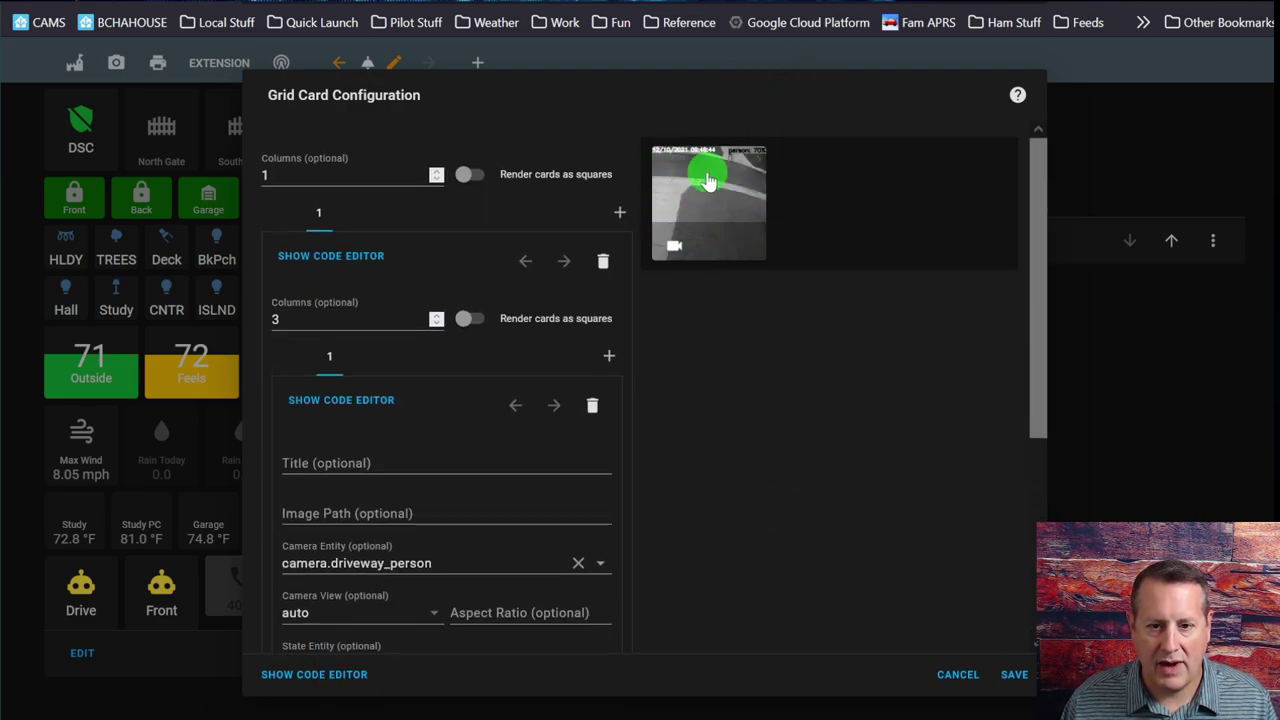
# Add a second Picture Glance card to the nested grid and clear its default title and image path
pyautogui.scroll(-1, 690, 279)
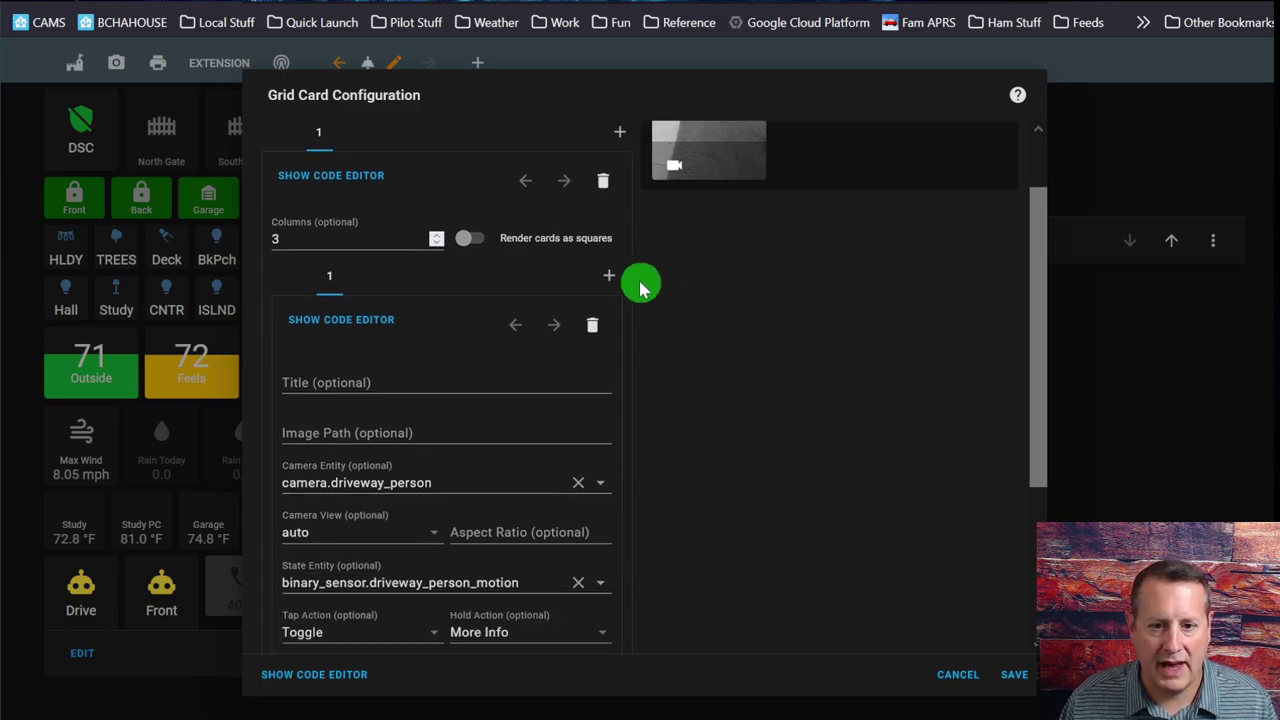
pyautogui.click(608, 275)
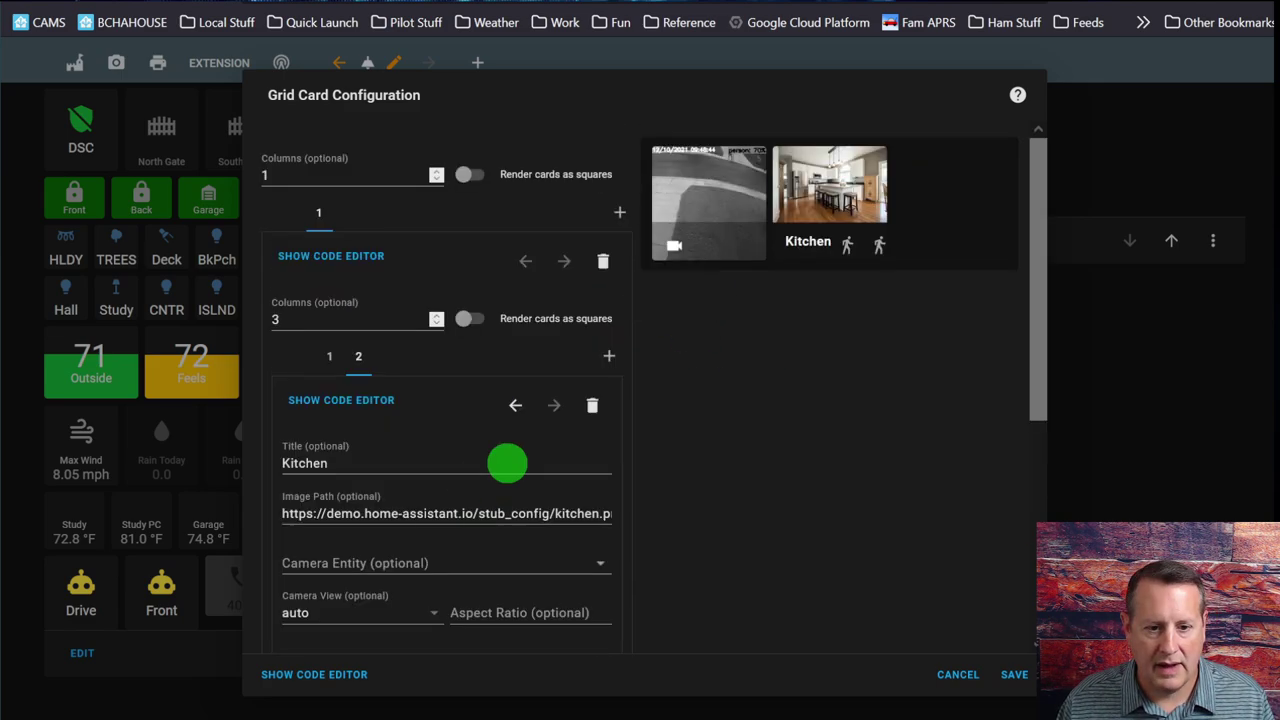
pyautogui.moveTo(507, 463); pyautogui.dragTo(237, 445)
pyautogui.press('BackSpace')
pyautogui.click(390, 537)
pyautogui.press('BackSpace')
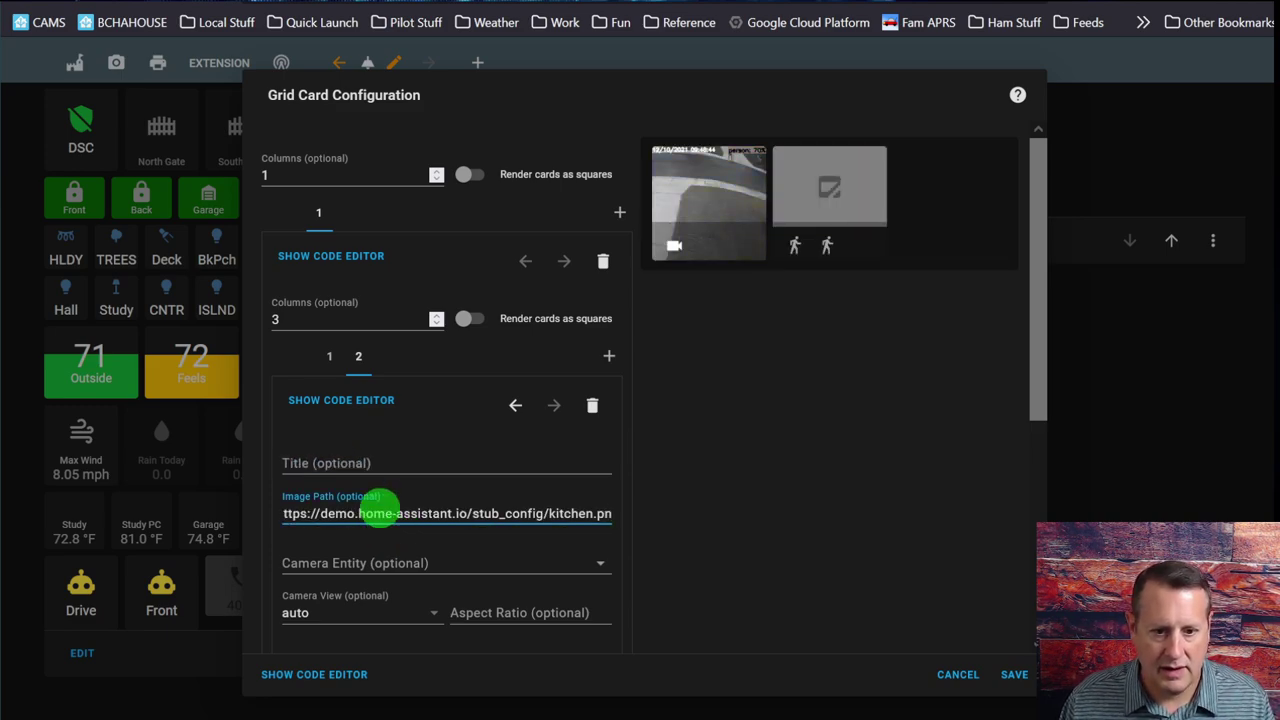
pyautogui.tripleClick(380, 514)
pyautogui.write('https://demo.home-assistant.io/images/merchandise/shirt-frontpage.png')
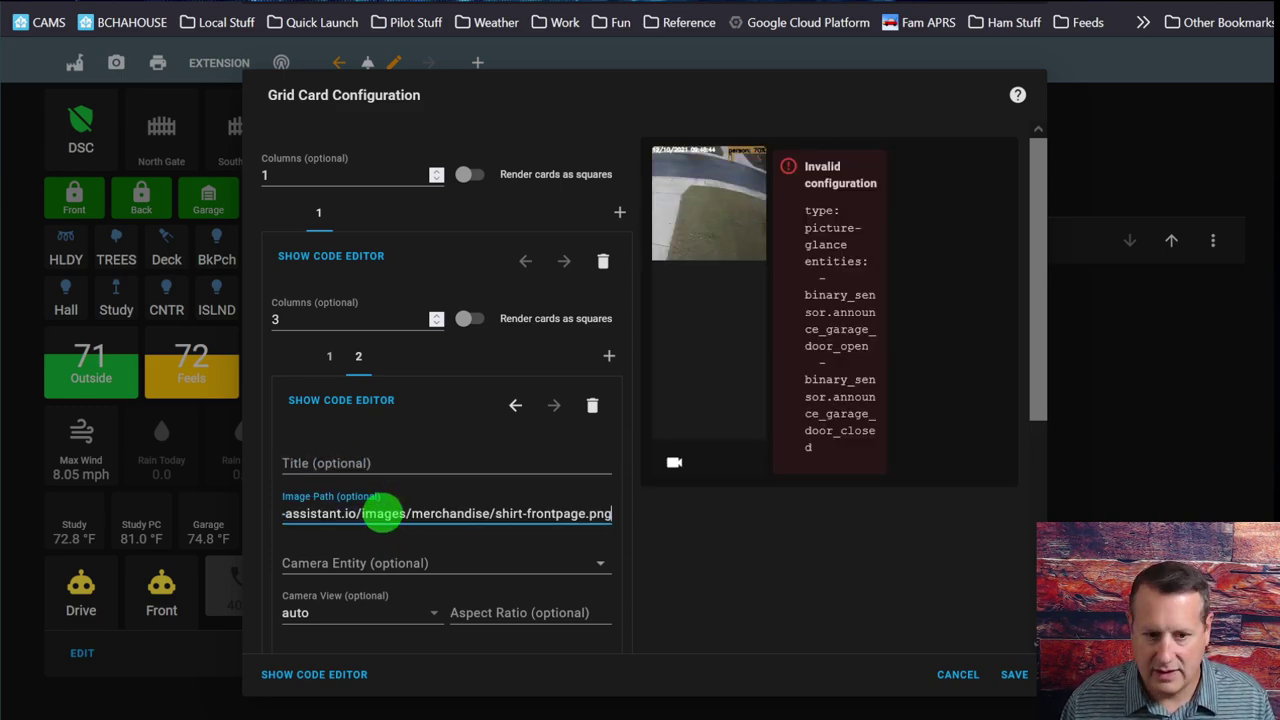
# Set the second Picture Glance card's camera entity to camera.front_porch_person
pyautogui.click(429, 563)
pyautogui.write('front_p')
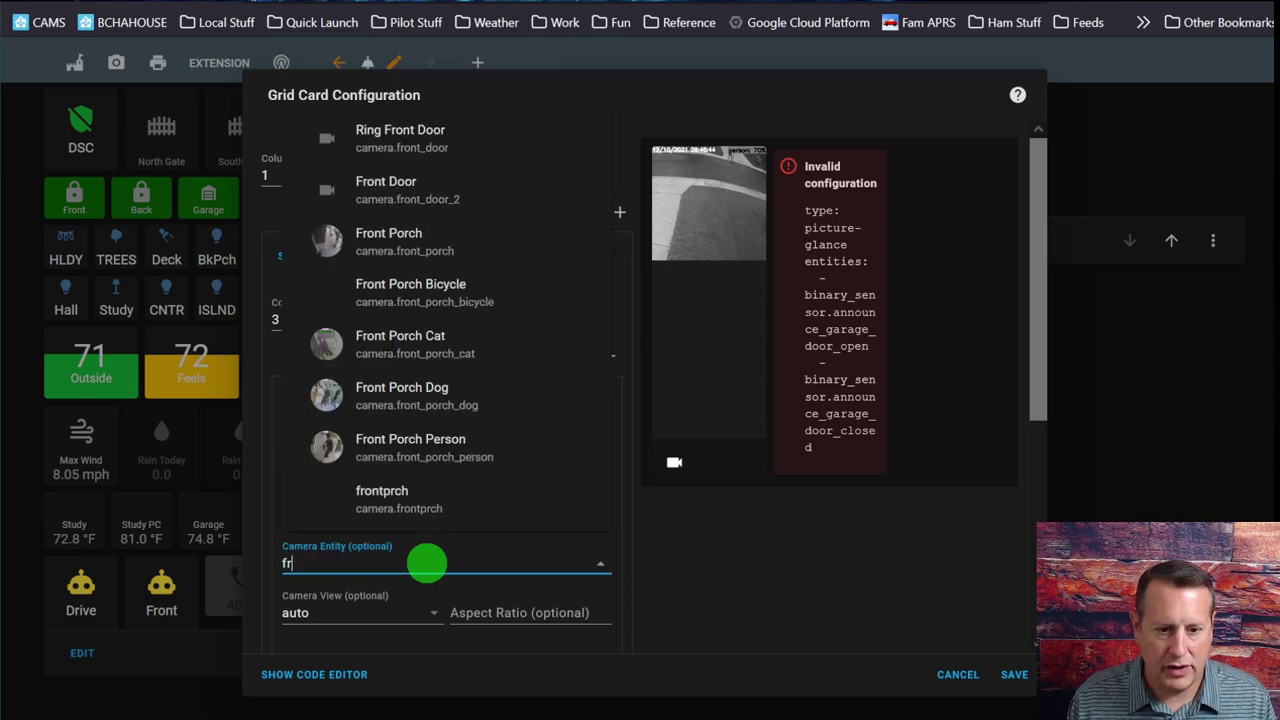
pyautogui.click(420, 506)
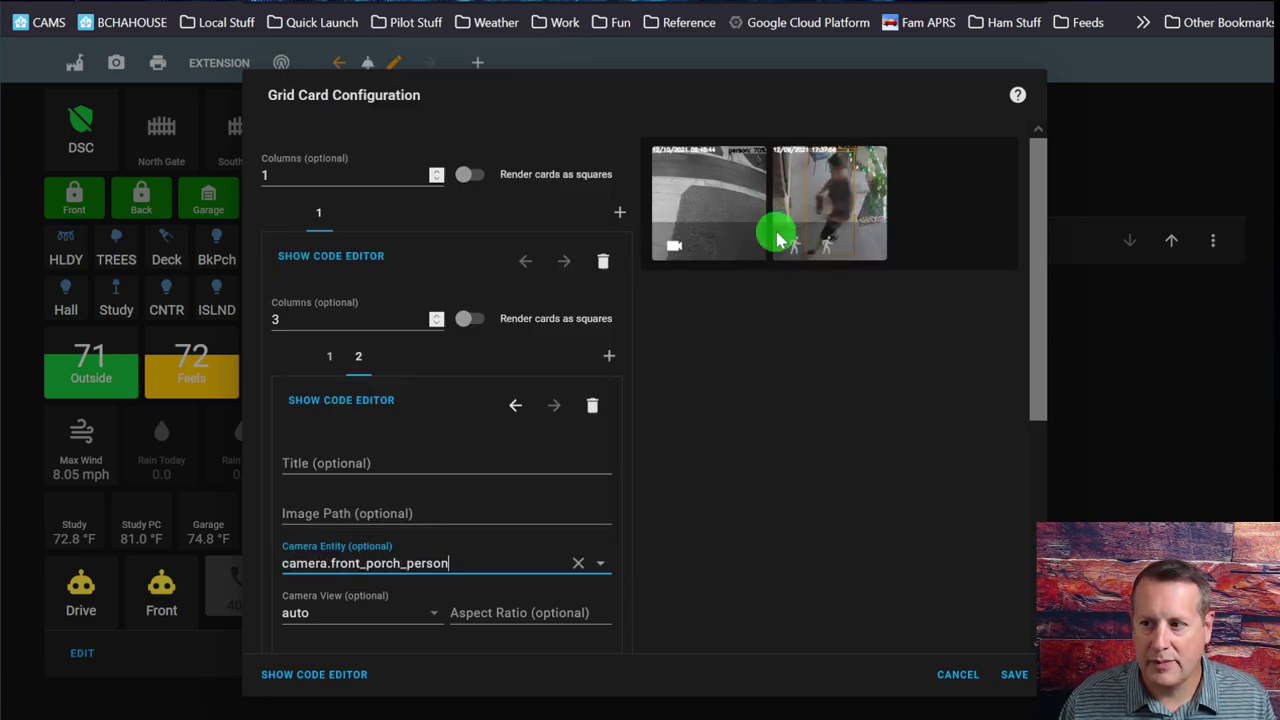
# Remove both default garage door entities from the front porch Picture Glance card
pyautogui.scroll(-3, 349, 580)
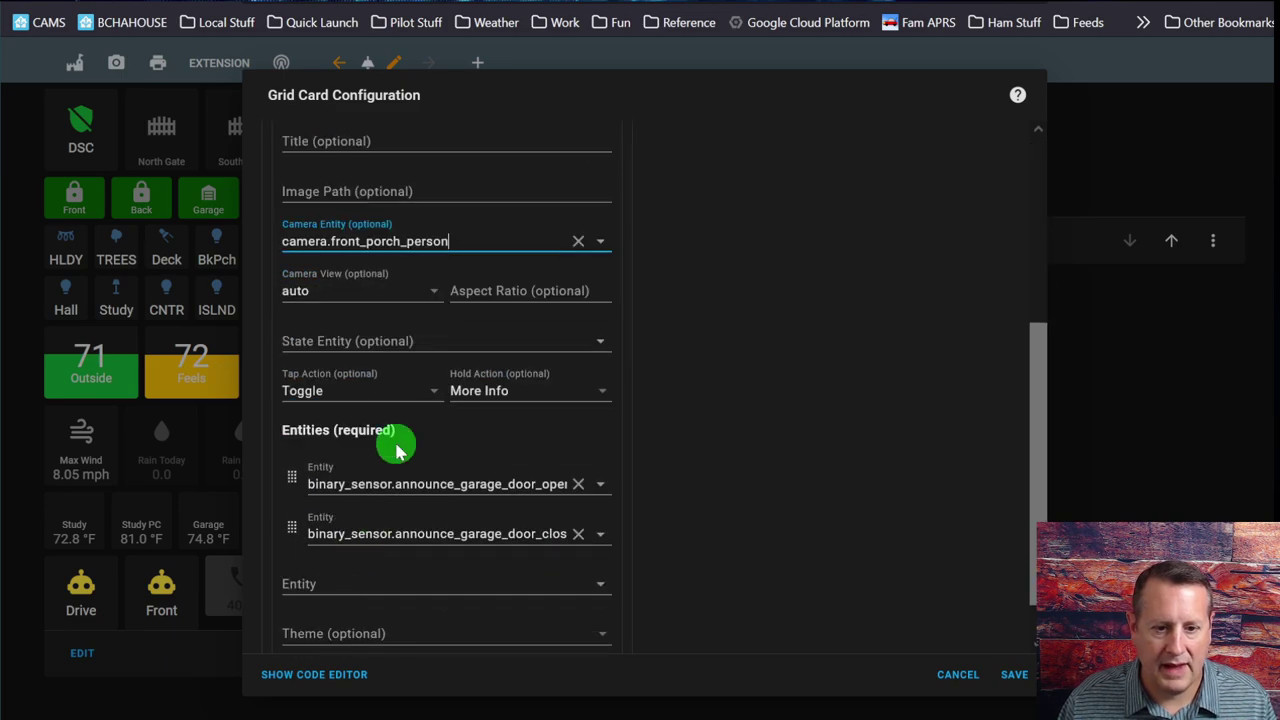
pyautogui.click(581, 484)
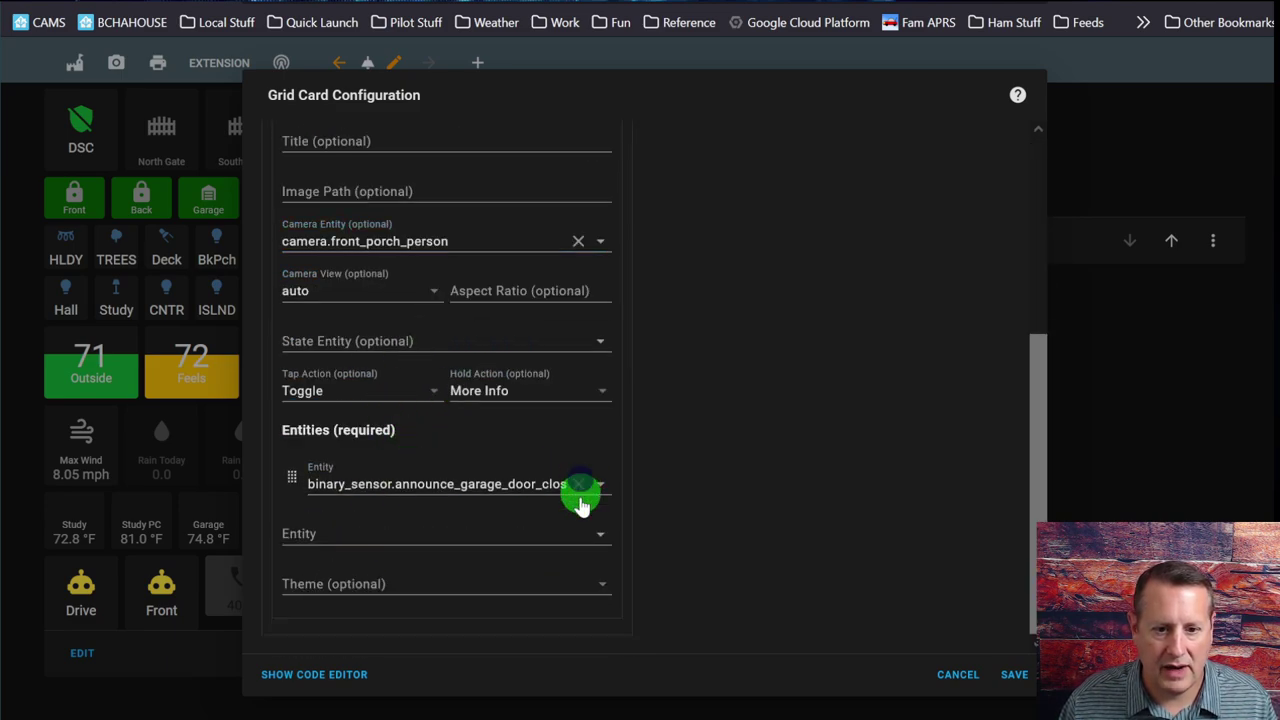
pyautogui.click(581, 484)
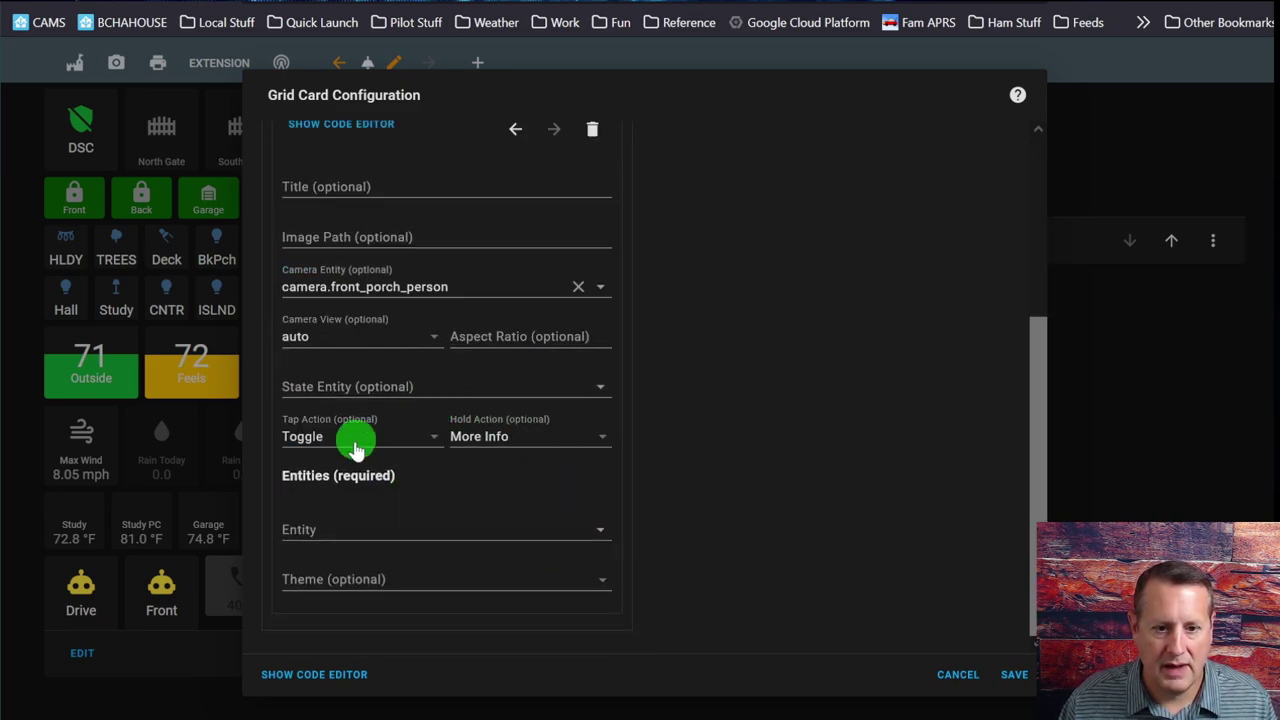
pyautogui.click(358, 535)
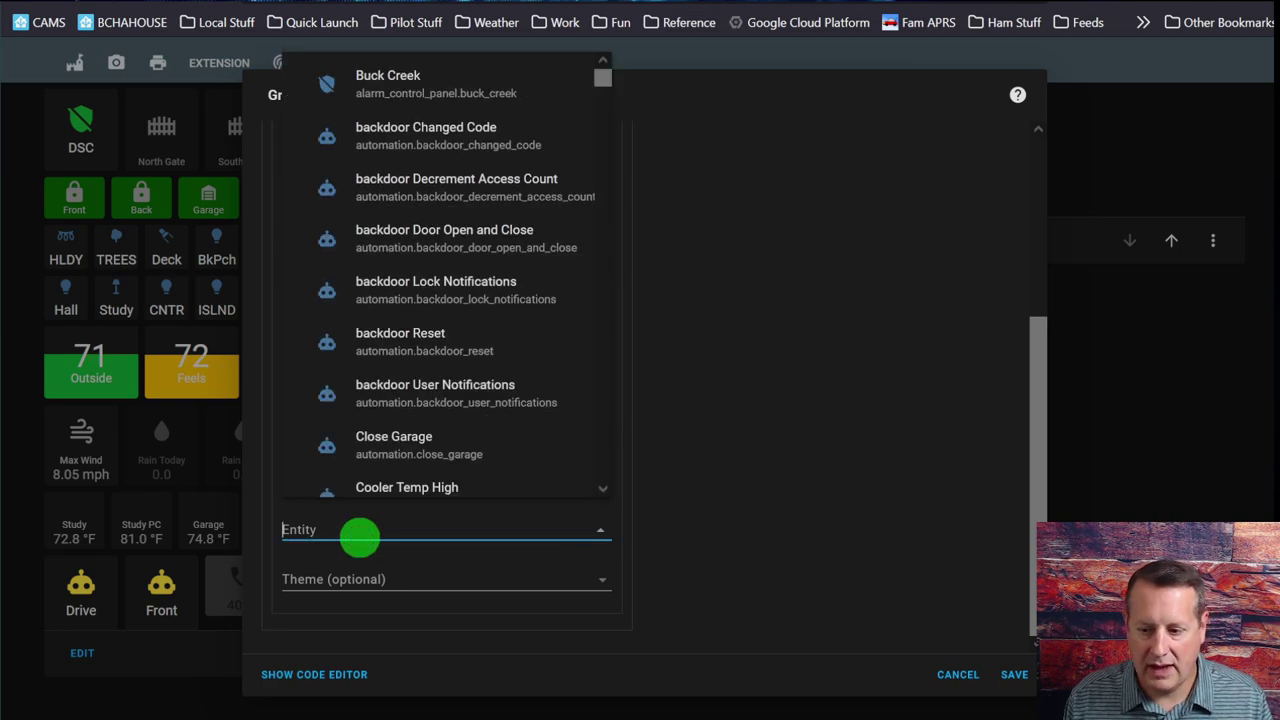
pyautogui.click(794, 369)
# Set the front porch card's state entity to binary_sensor.front_porch_person_motion
pyautogui.click(409, 386)
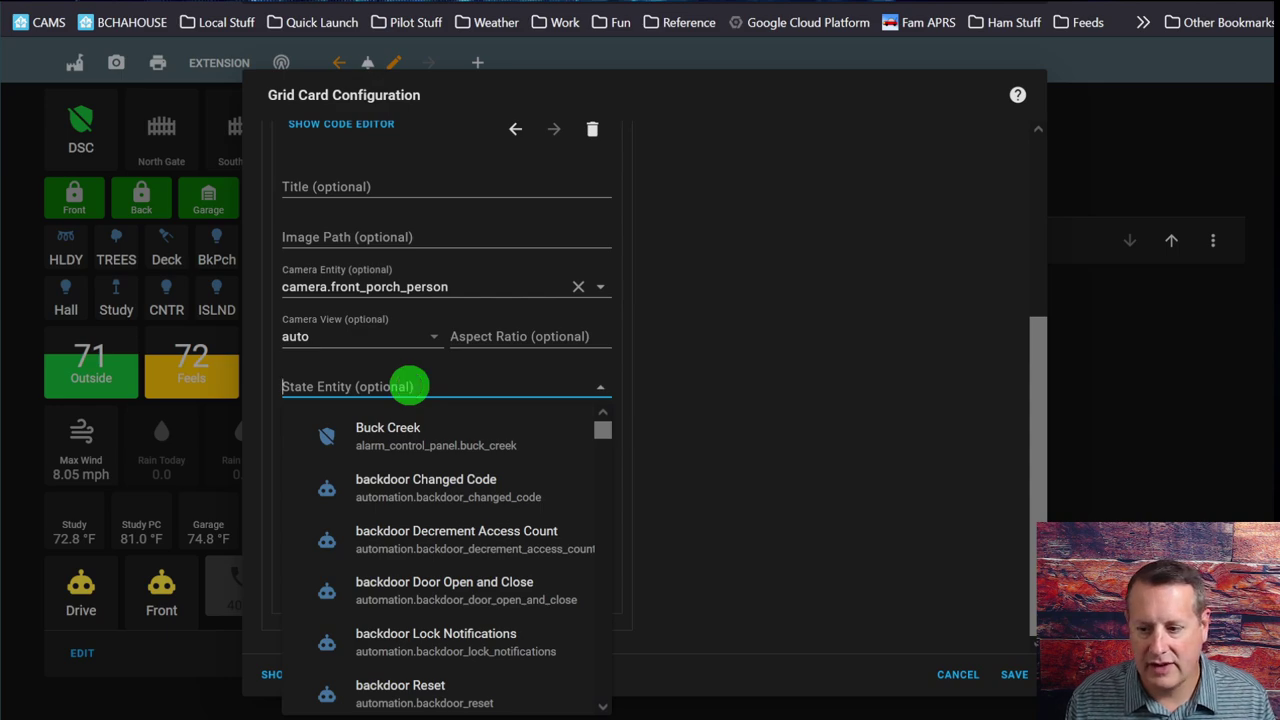
pyautogui.write('pro')
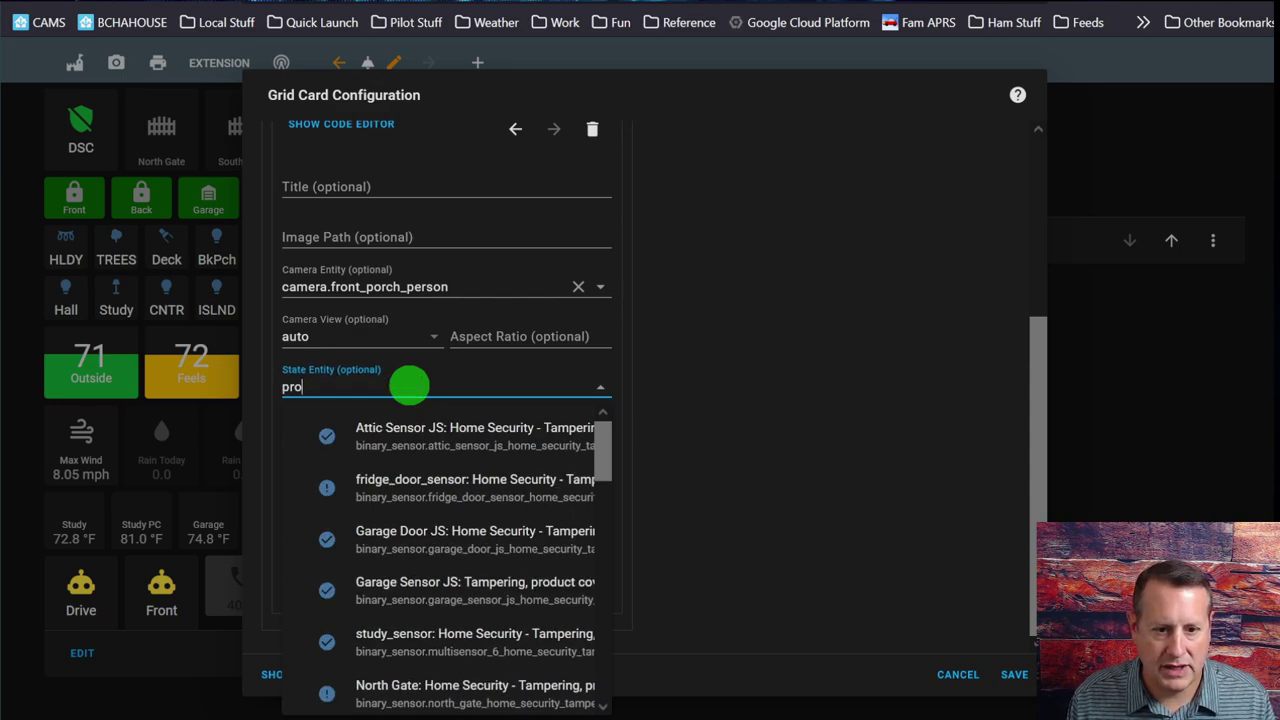
pyautogui.press('BackSpace')
pyautogui.press('BackSpace')
pyautogui.write('orch_person_')
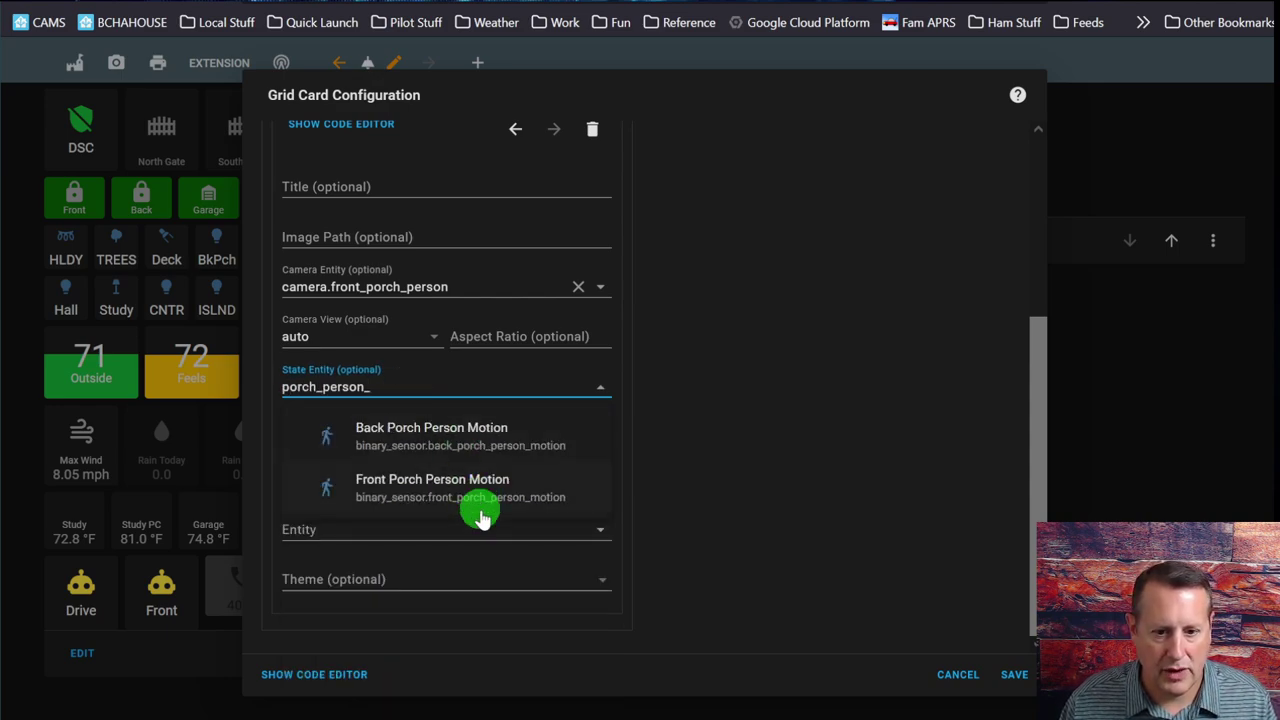
pyautogui.click(545, 490)
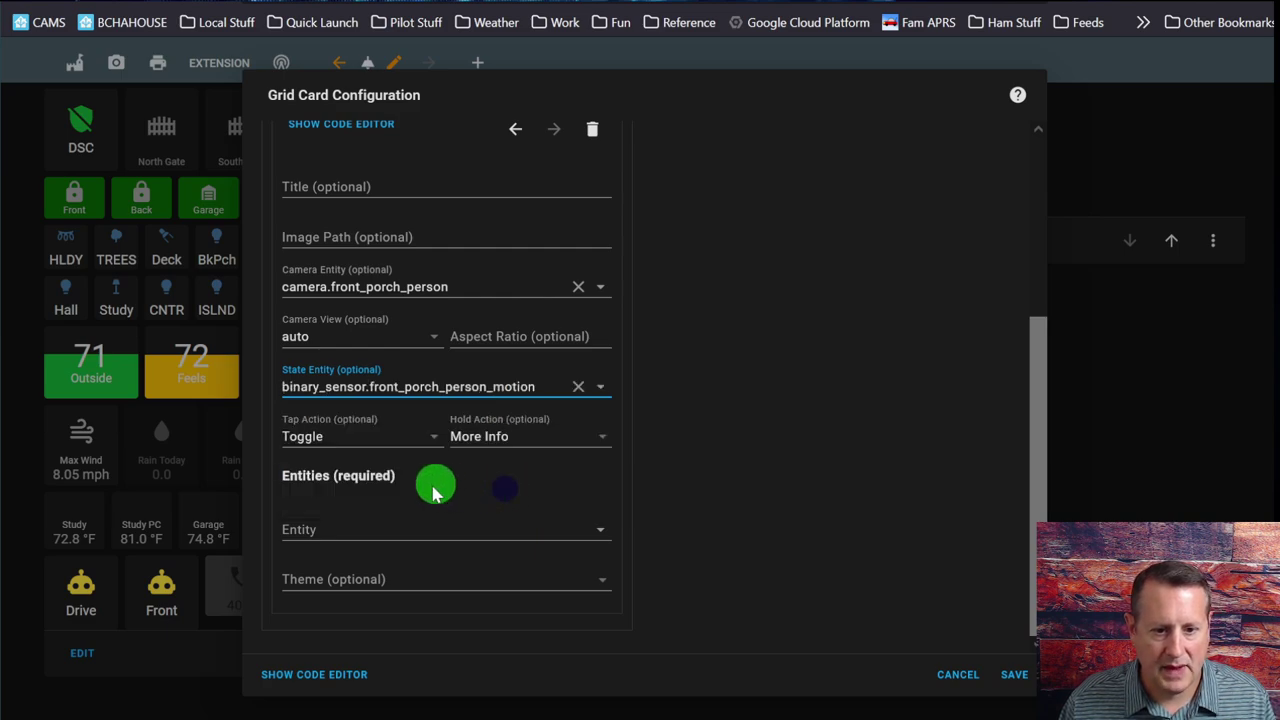
# Add camera.frontprch to the front porch card's required entities
pyautogui.click(392, 530)
pyautogui.write('cam')
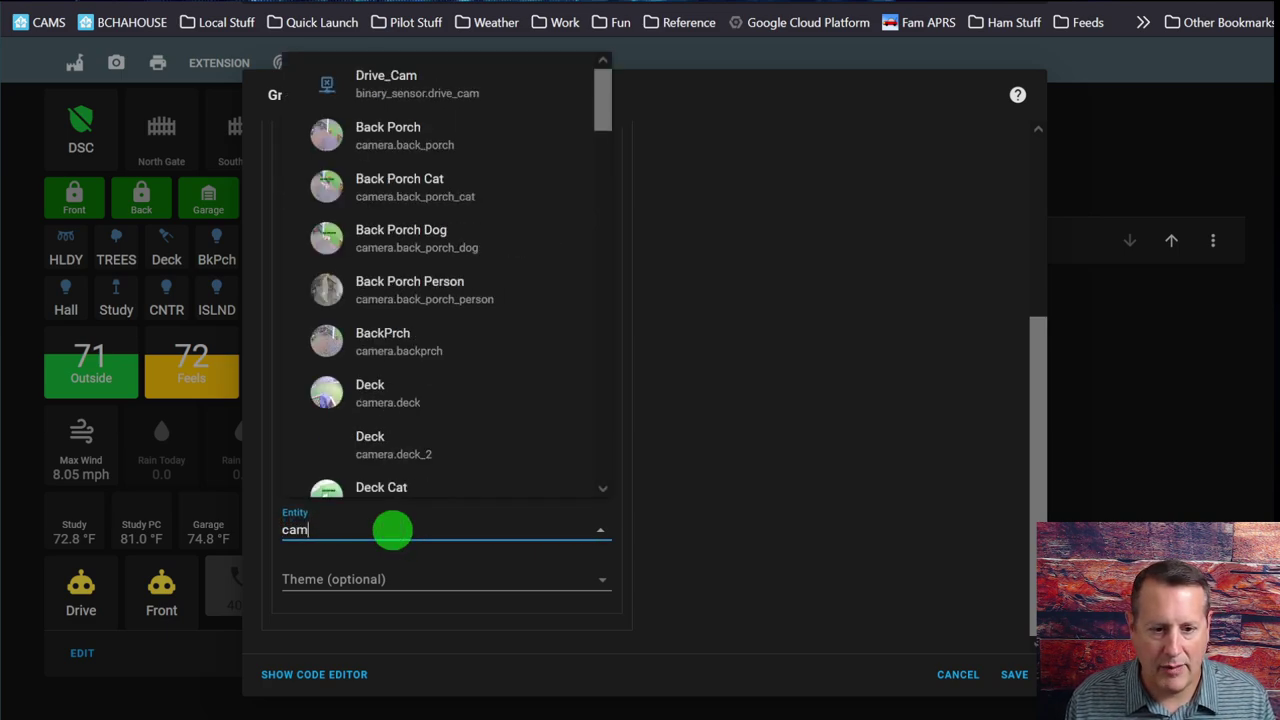
pyautogui.write('era.frontprch')
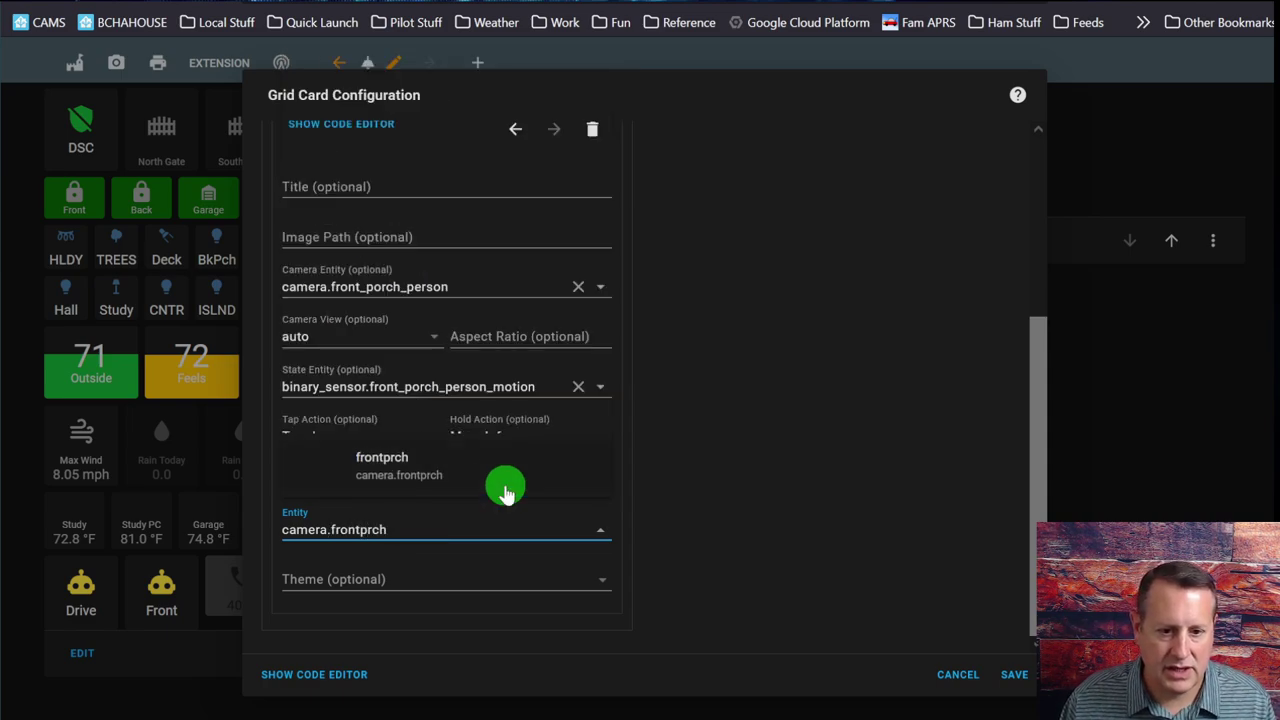
pyautogui.click(505, 488)
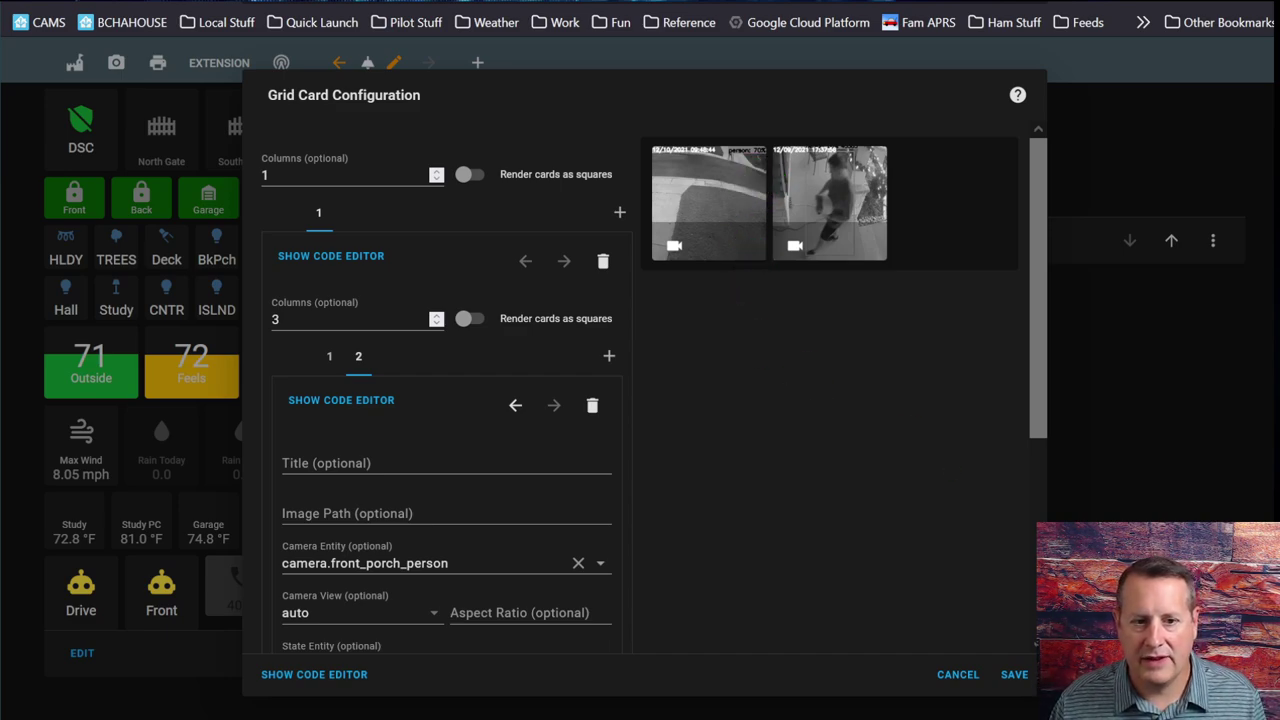
# Add a Custom: Mini Media Player card to the outer grid and set its entity to media_player.living_rm_roku_ultra
pyautogui.click(622, 213)
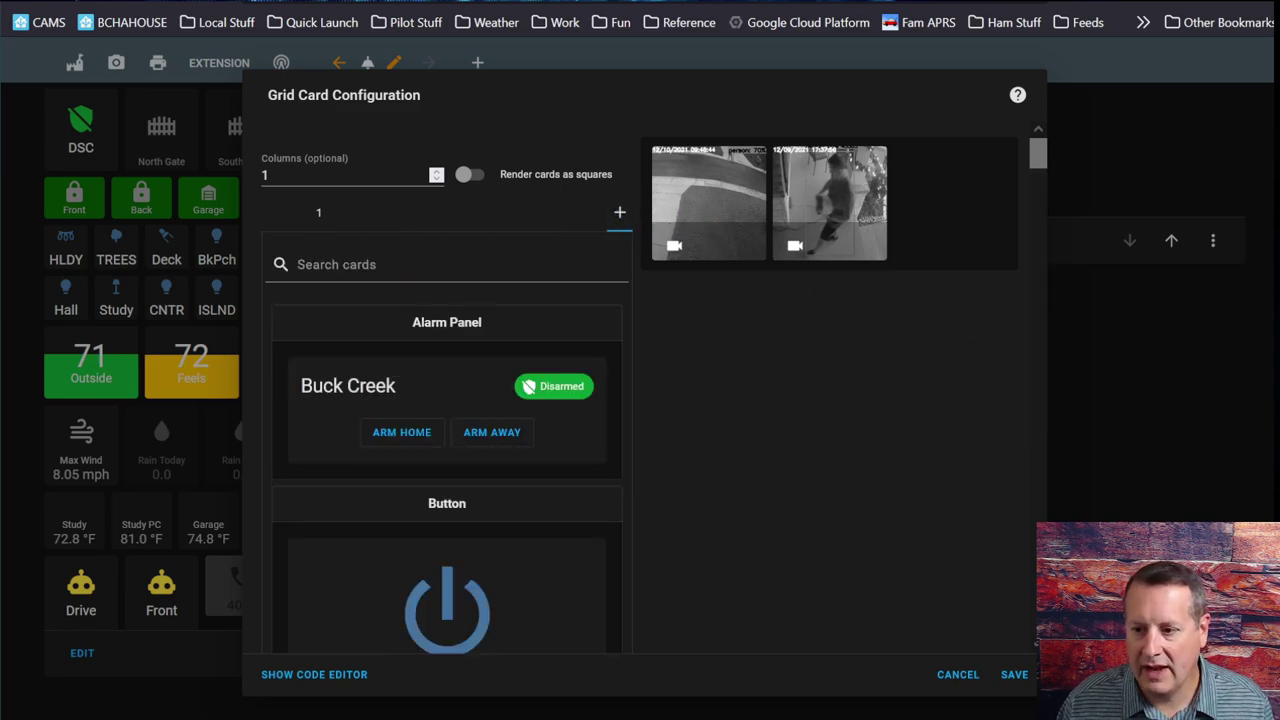
pyautogui.click(450, 268)
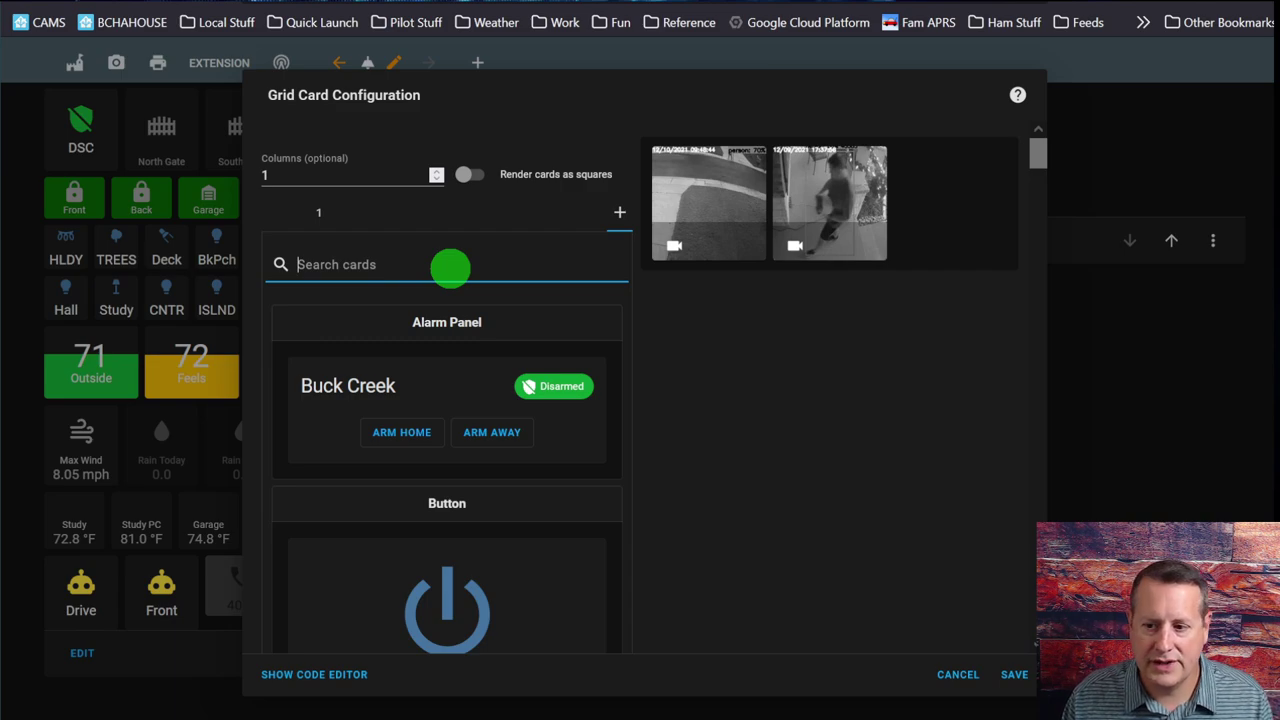
pyautogui.write('med')
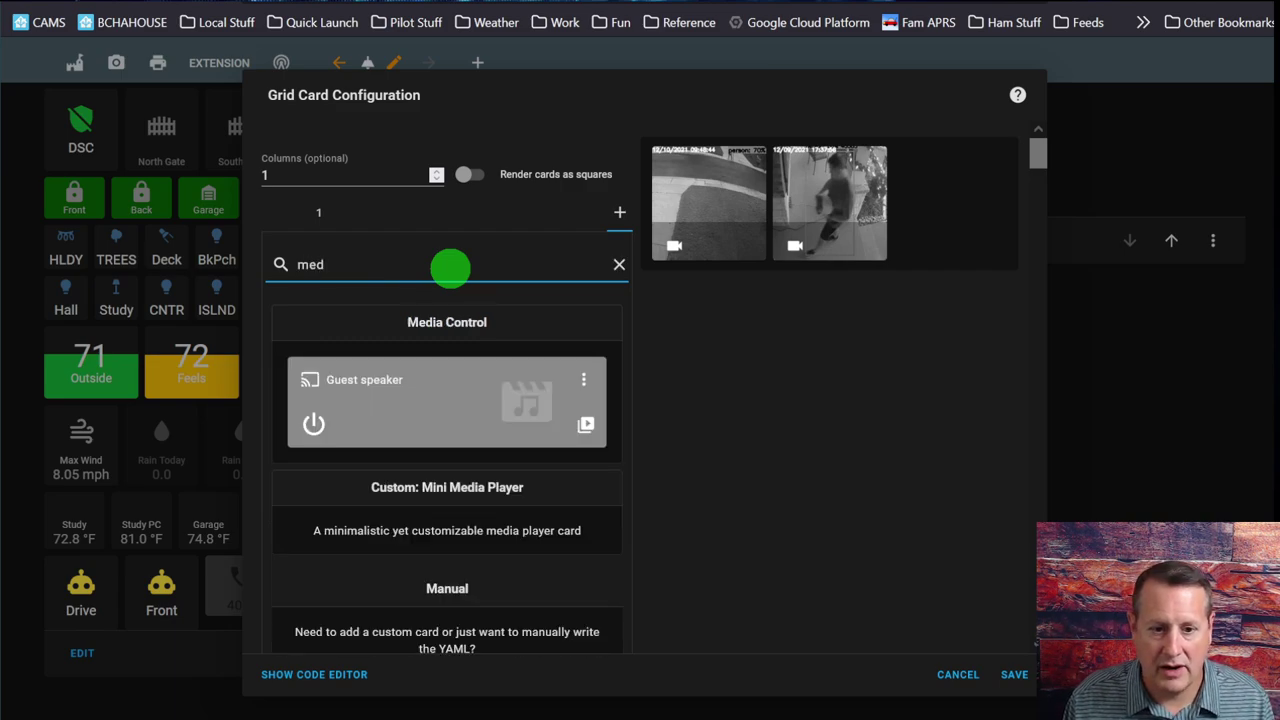
pyautogui.click(528, 520)
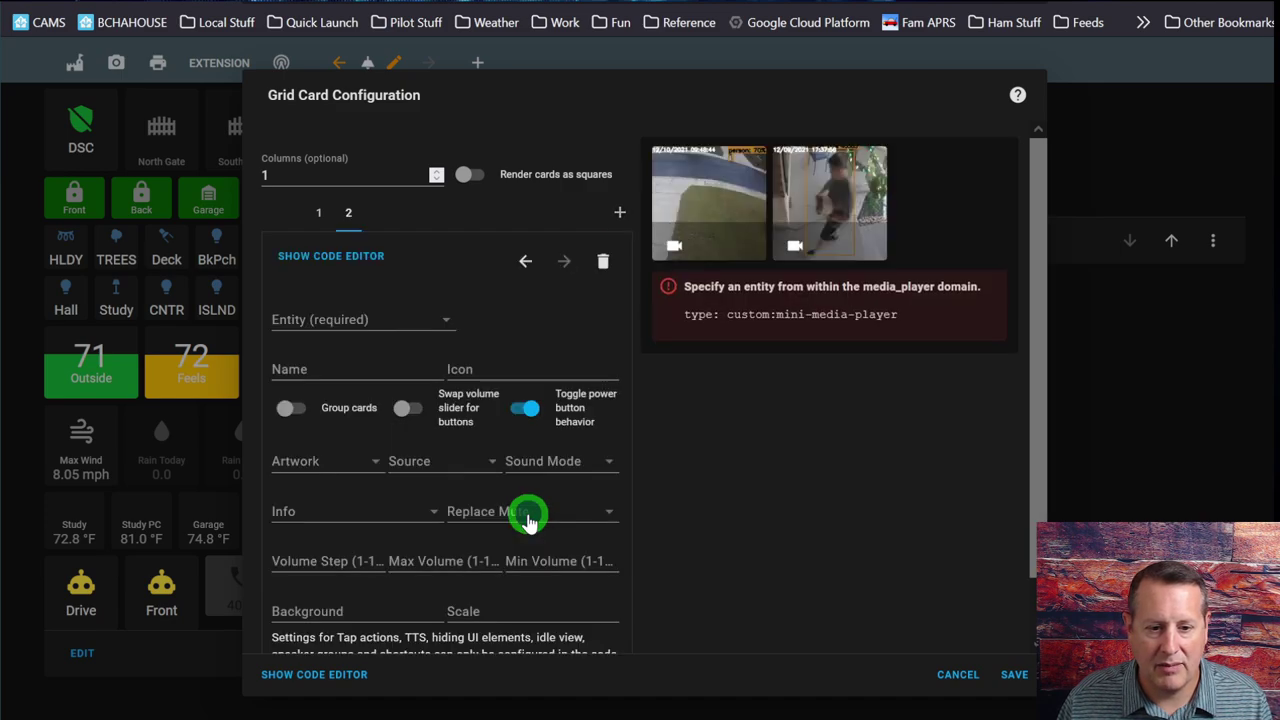
pyautogui.click(348, 333)
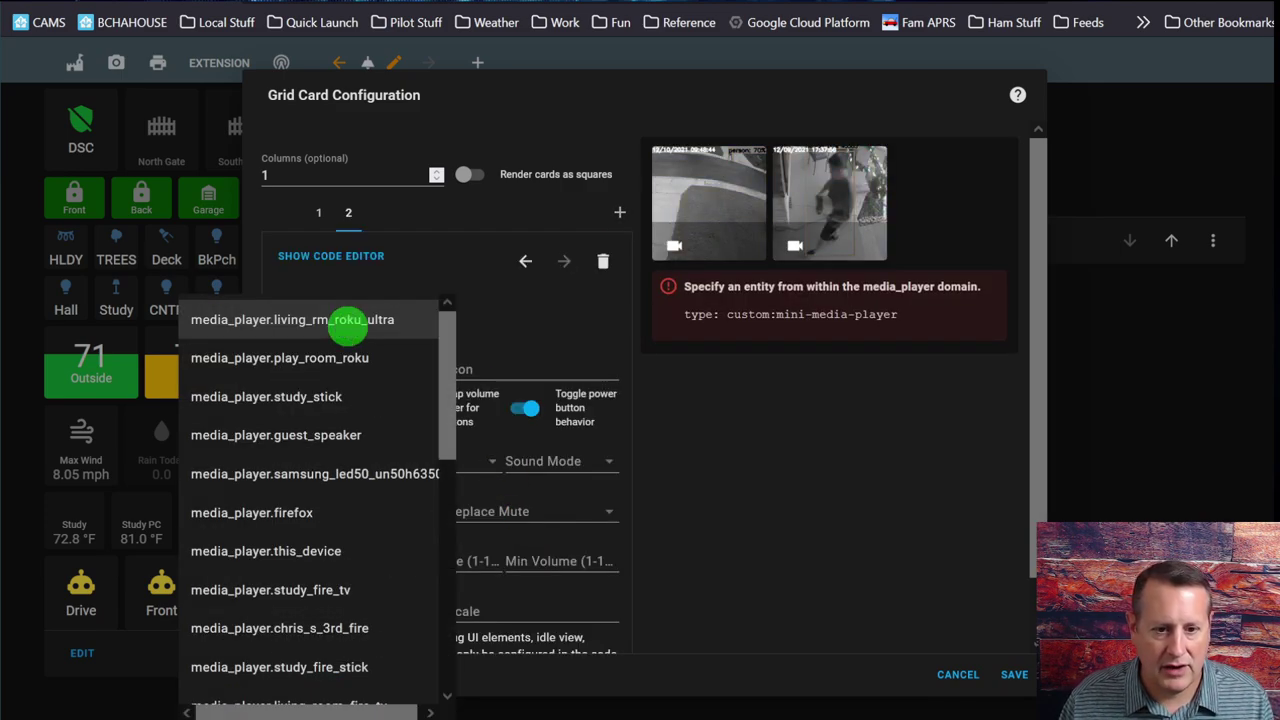
pyautogui.click(372, 320)
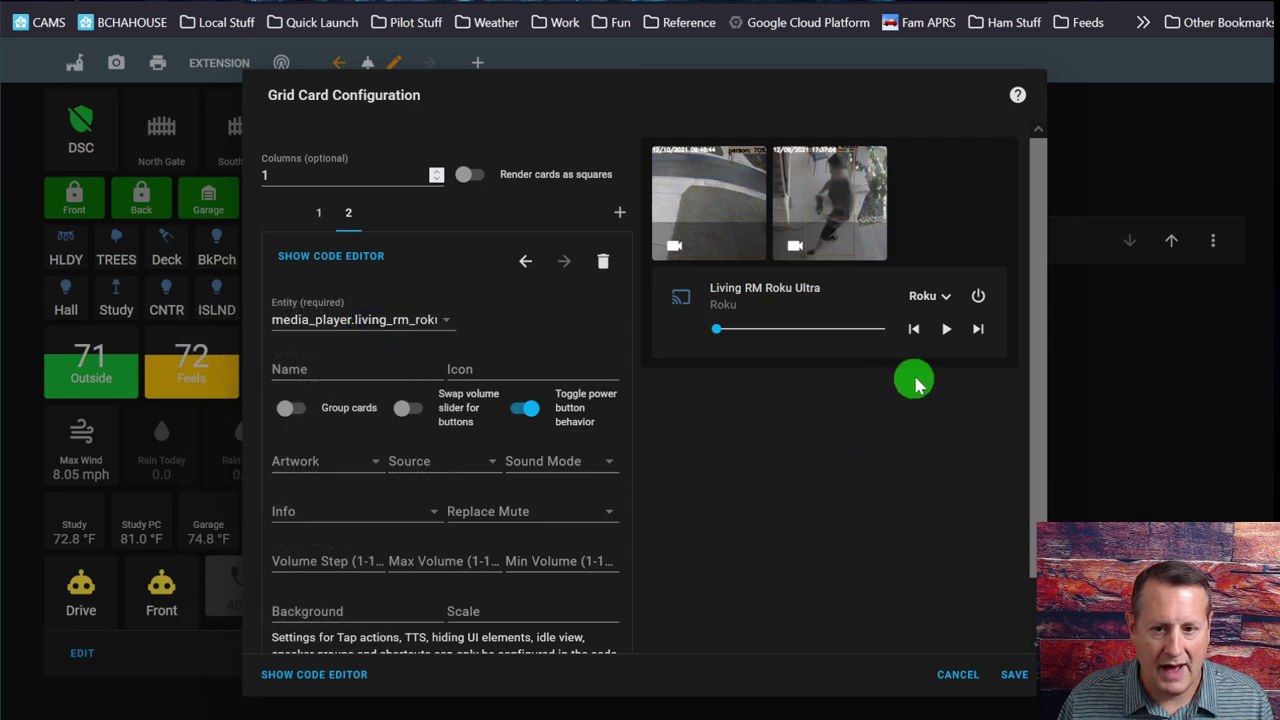
# Name the media player card Living Room Roku and set its icon to mdi:television-clean
pyautogui.click(402, 372)
pyautogui.write('ving')
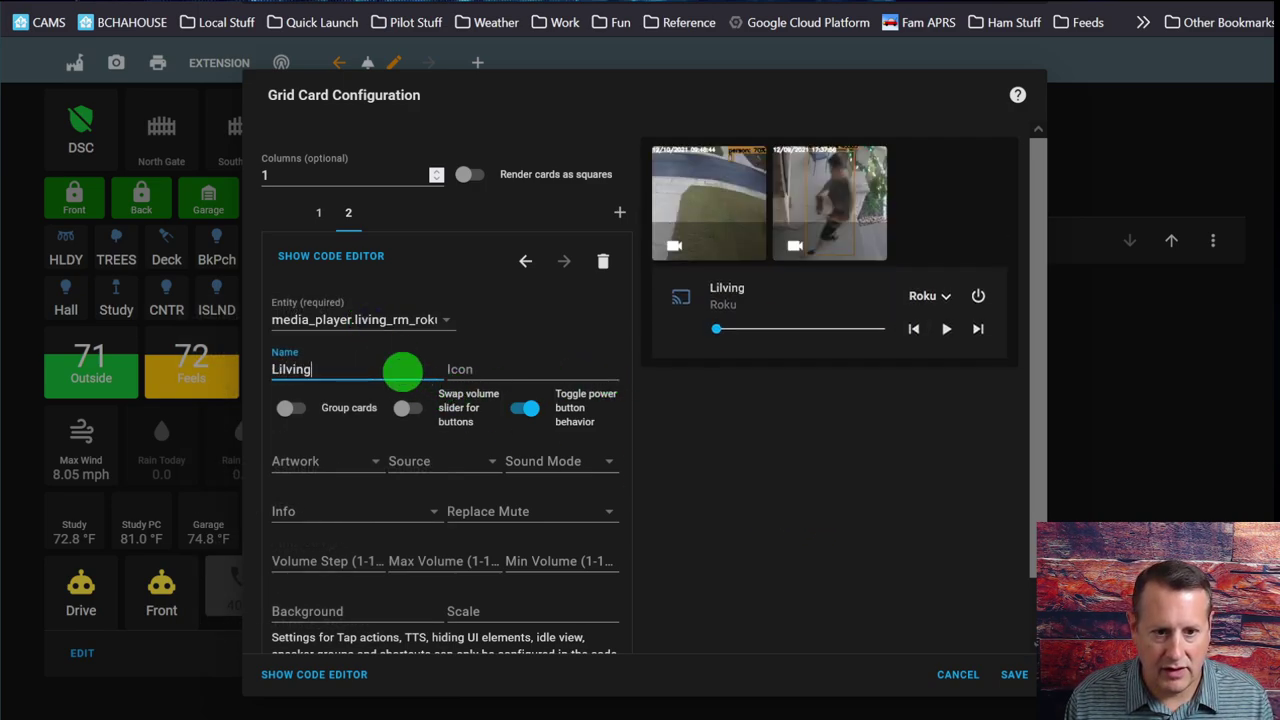
pyautogui.hotkey('ctrl', 'a')
pyautogui.write('Living Room Roku')
pyautogui.press('Tab')
pyautogui.write('md')
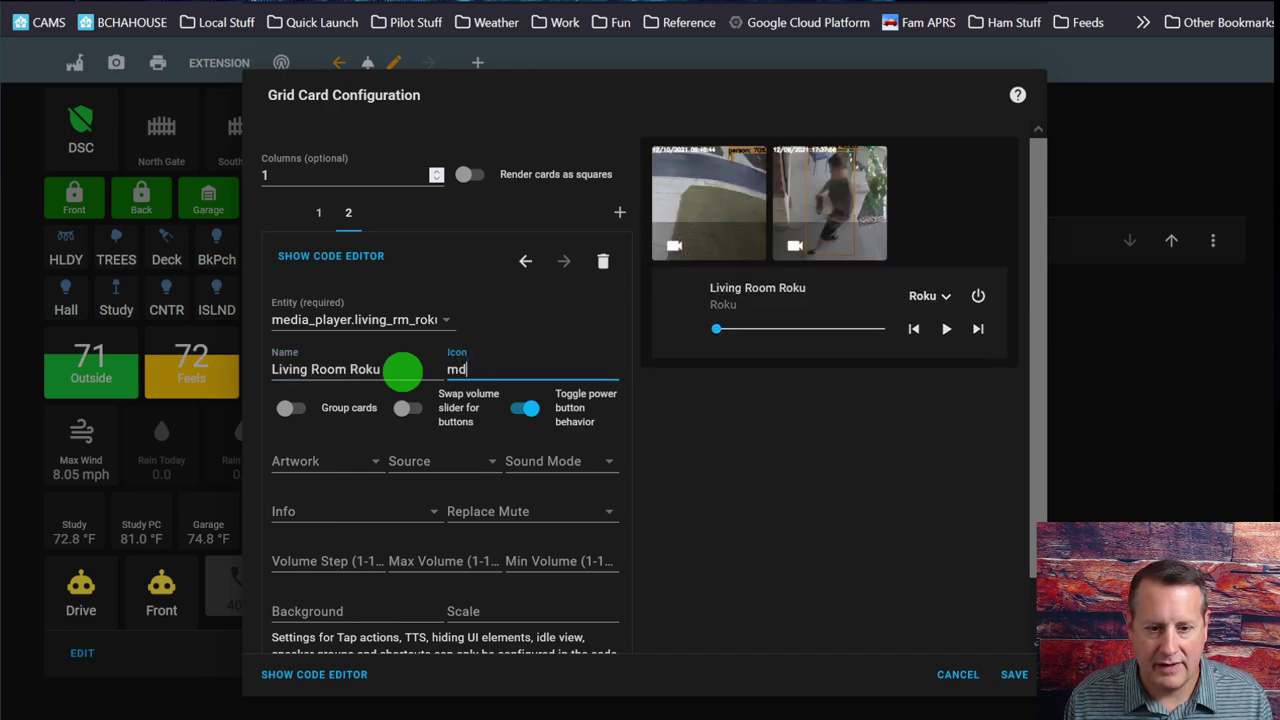
pyautogui.write('i:tele')
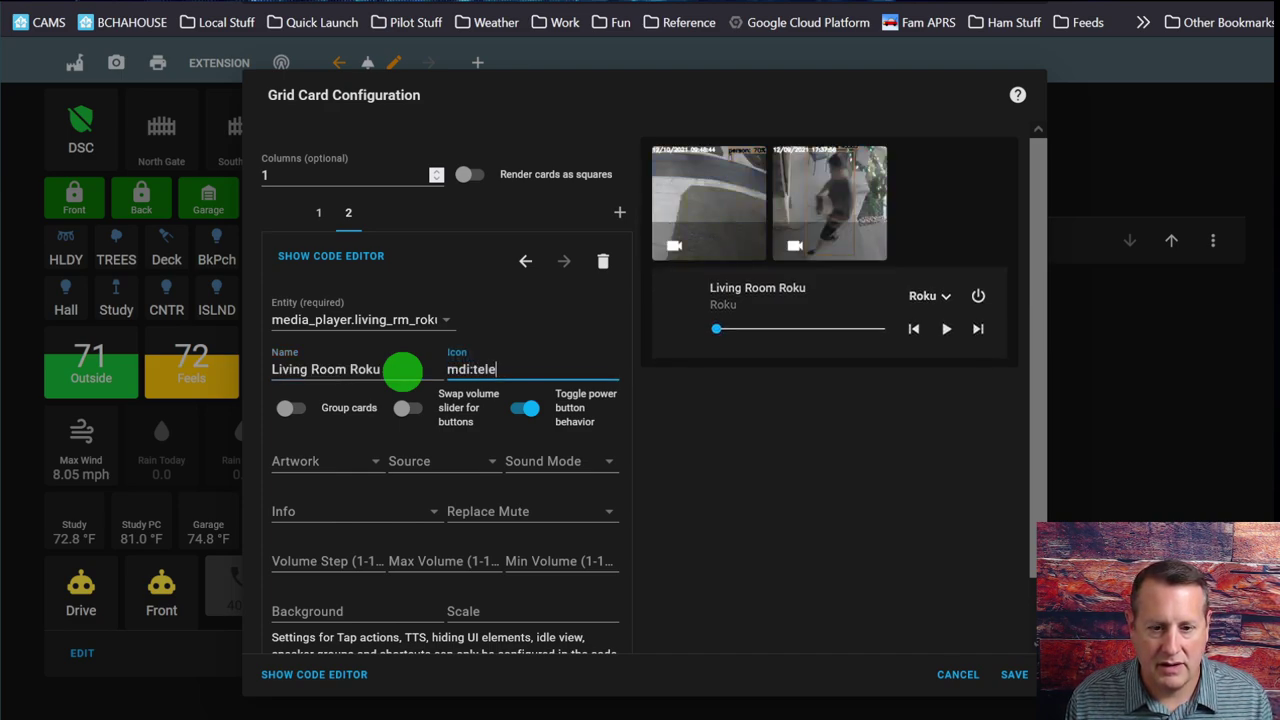
pyautogui.write('vision-clean')
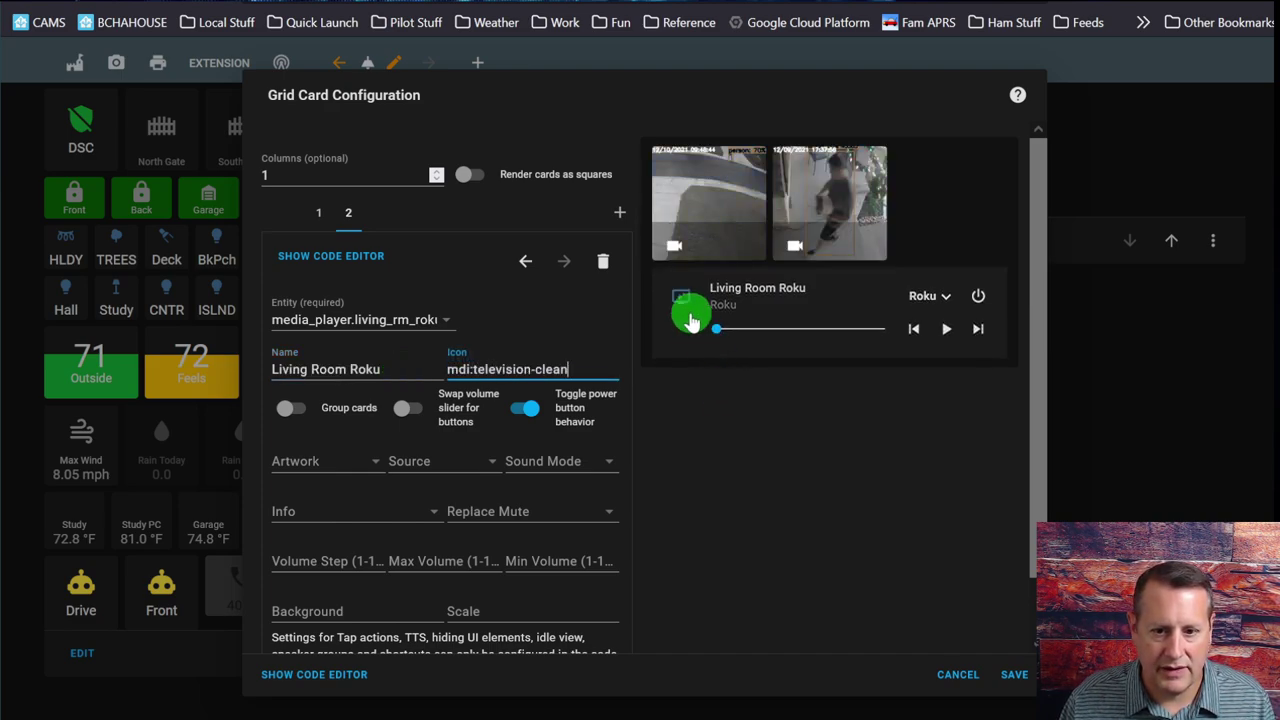
# Set the Living Room Roku media player card's artwork to cover
pyautogui.click(307, 466)
pyautogui.click(343, 458)
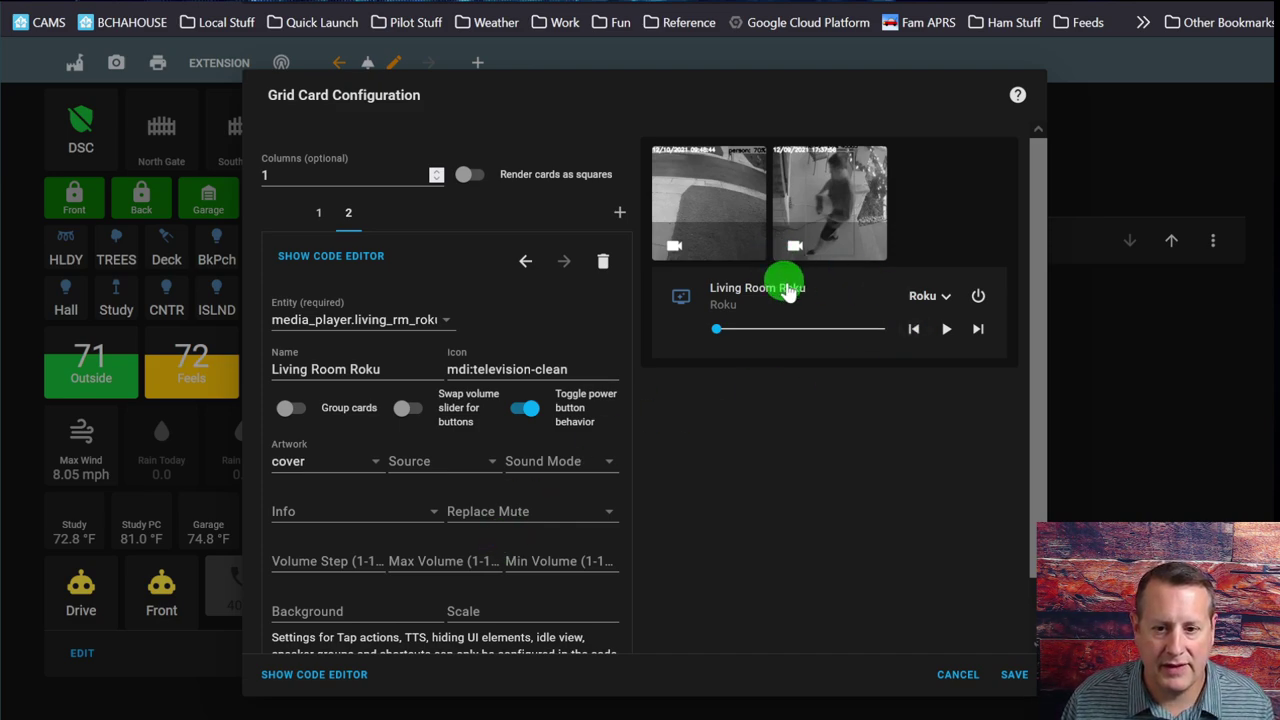
pyautogui.scroll(-1, 465, 440)
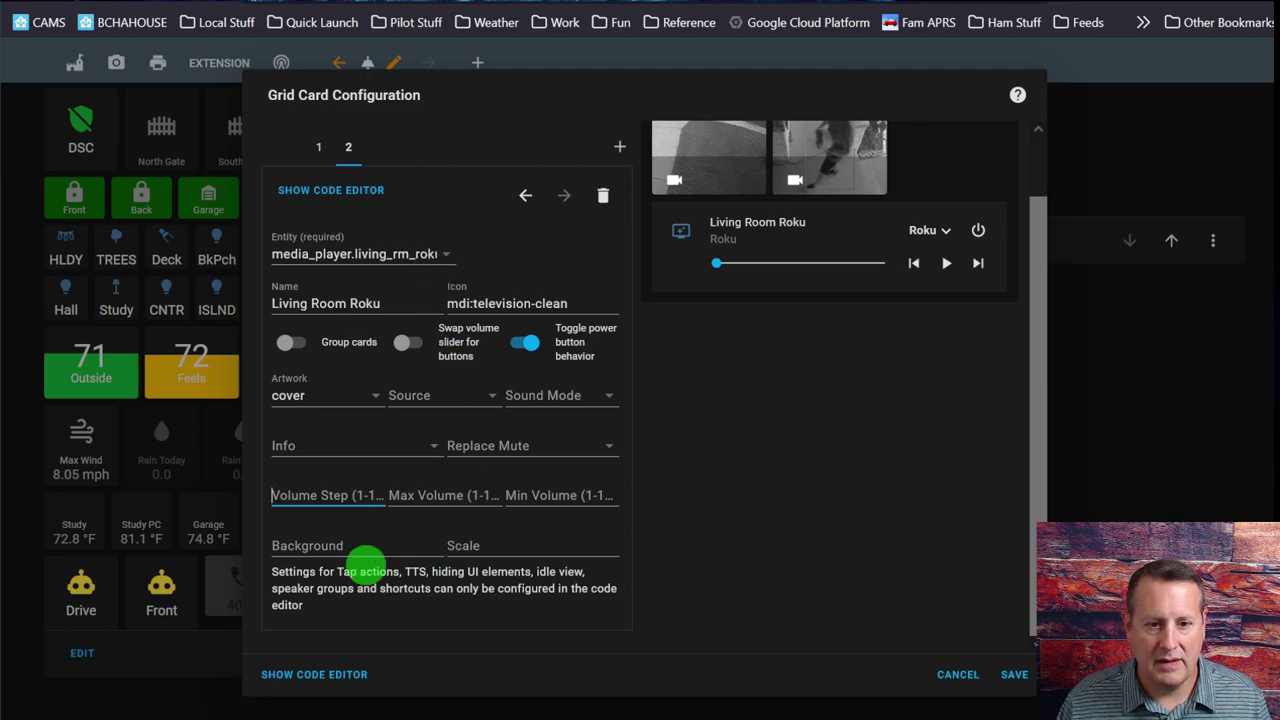
# Add hide settings to the Living Room Roku card's YAML with volume true, source false and power_state false, plus idle_view '[object Object]'
pyautogui.click(366, 193)
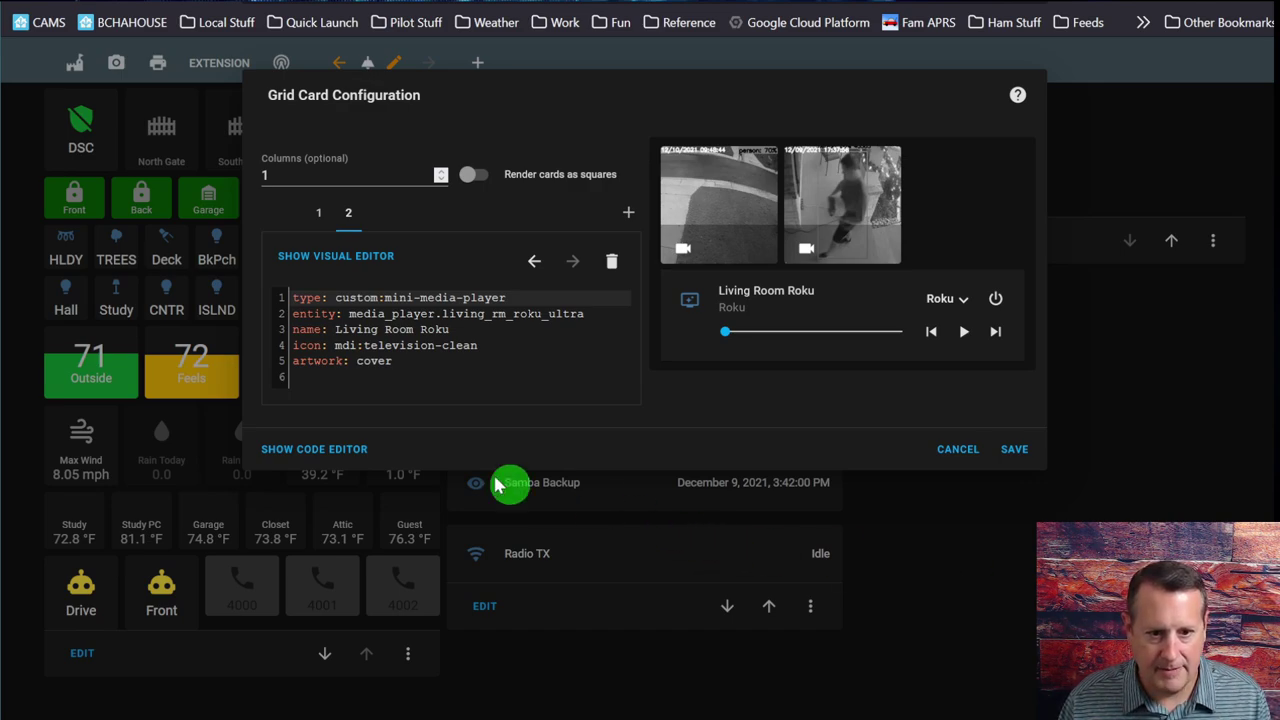
pyautogui.click(405, 361)
pyautogui.press('Return')
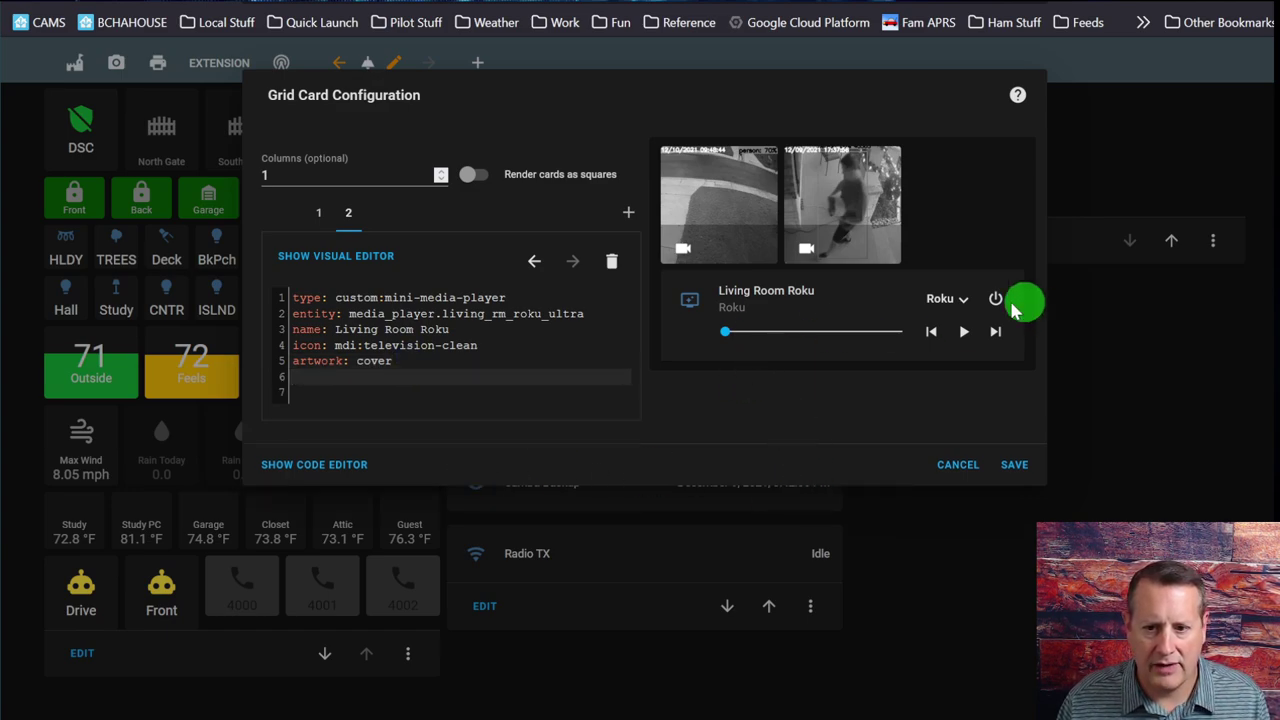
pyautogui.write("hide:   volume: true   source: false   power_state: false idle_view: '[object Object]'")
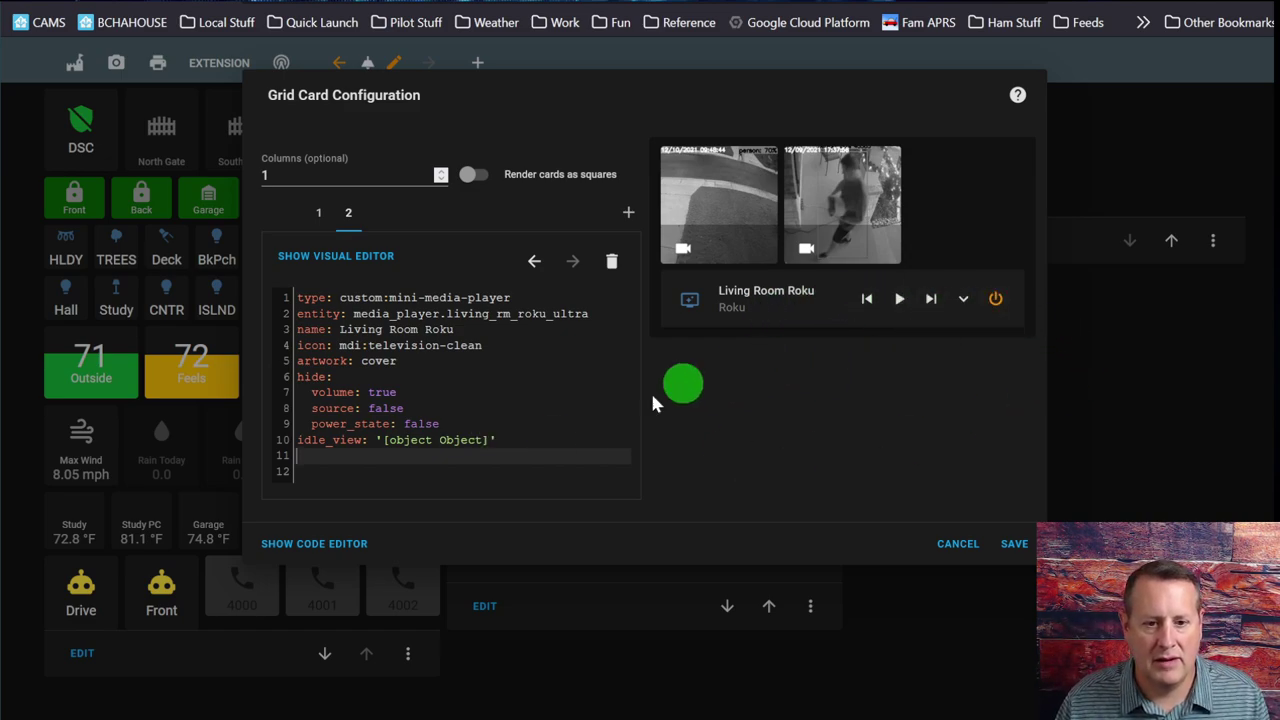
# Add another Custom: Mini Media Player card to the outer grid below the Living Room Roku card
pyautogui.click(628, 213)
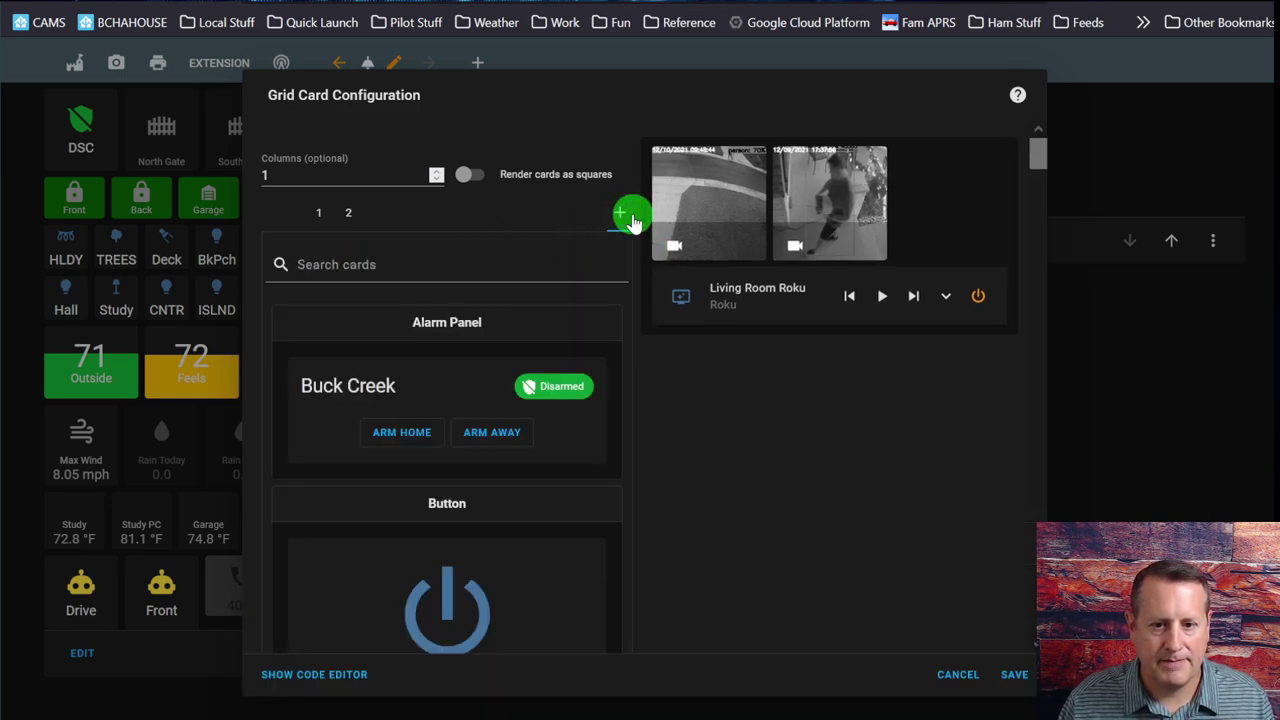
pyautogui.click(440, 263)
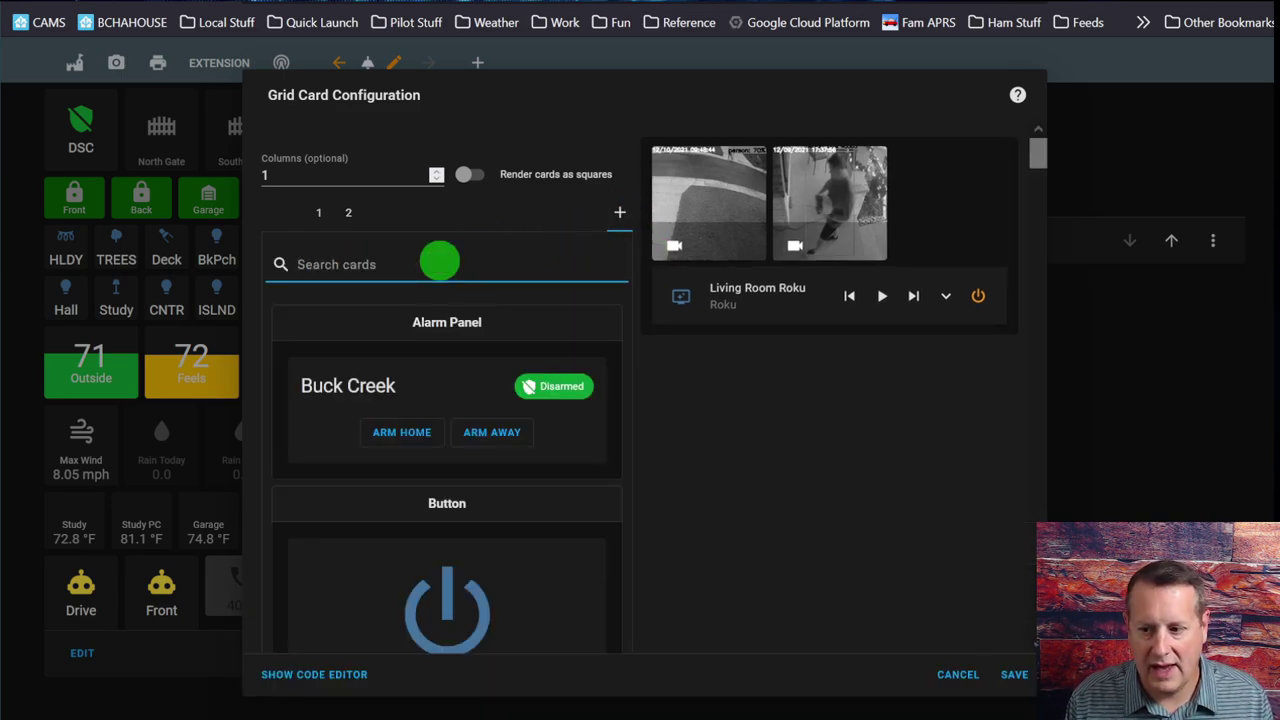
pyautogui.write('medi')
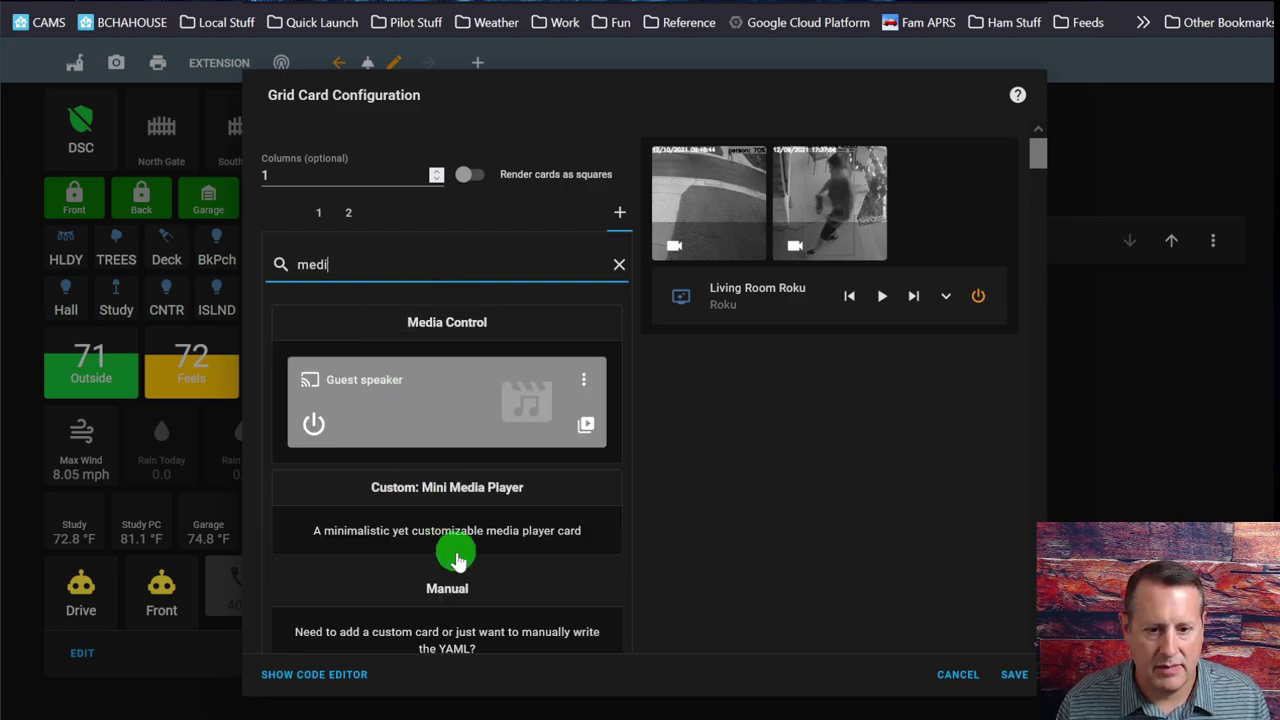
pyautogui.click(466, 490)
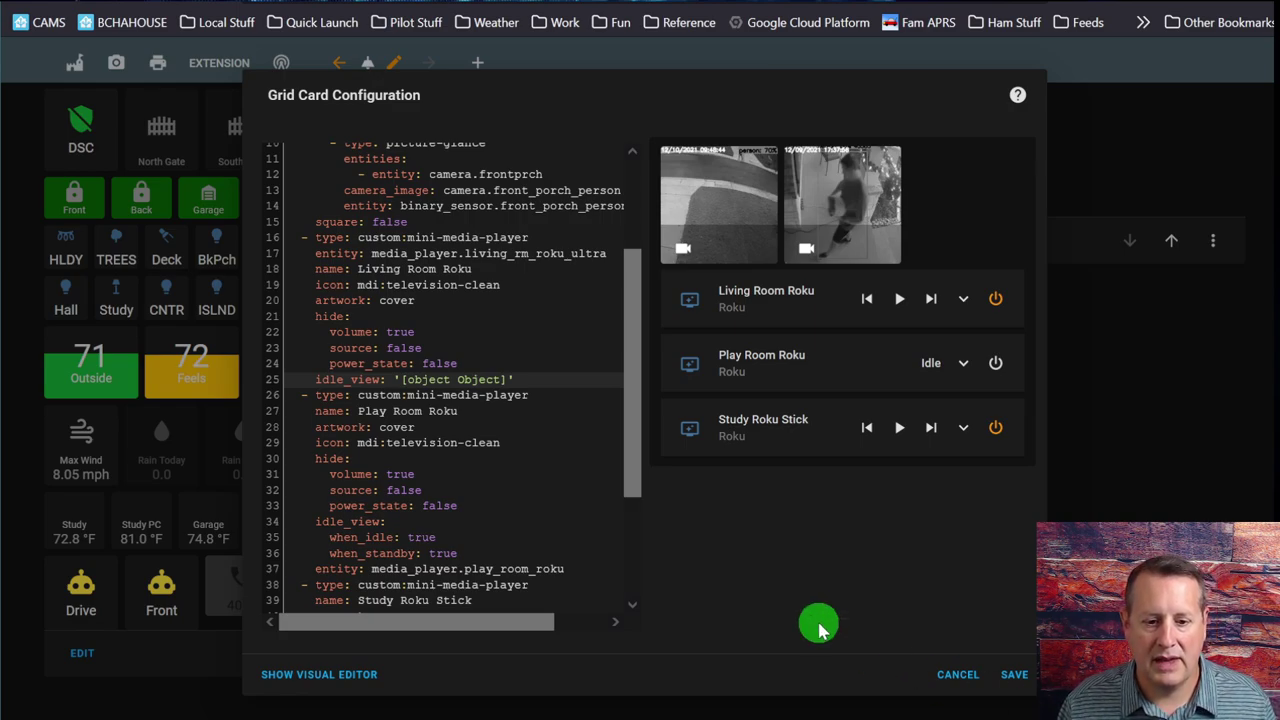
# Add a nested Grid card after the media players, with 2 columns and rendering as squares turned off
pyautogui.scroll(3, 432, 590)
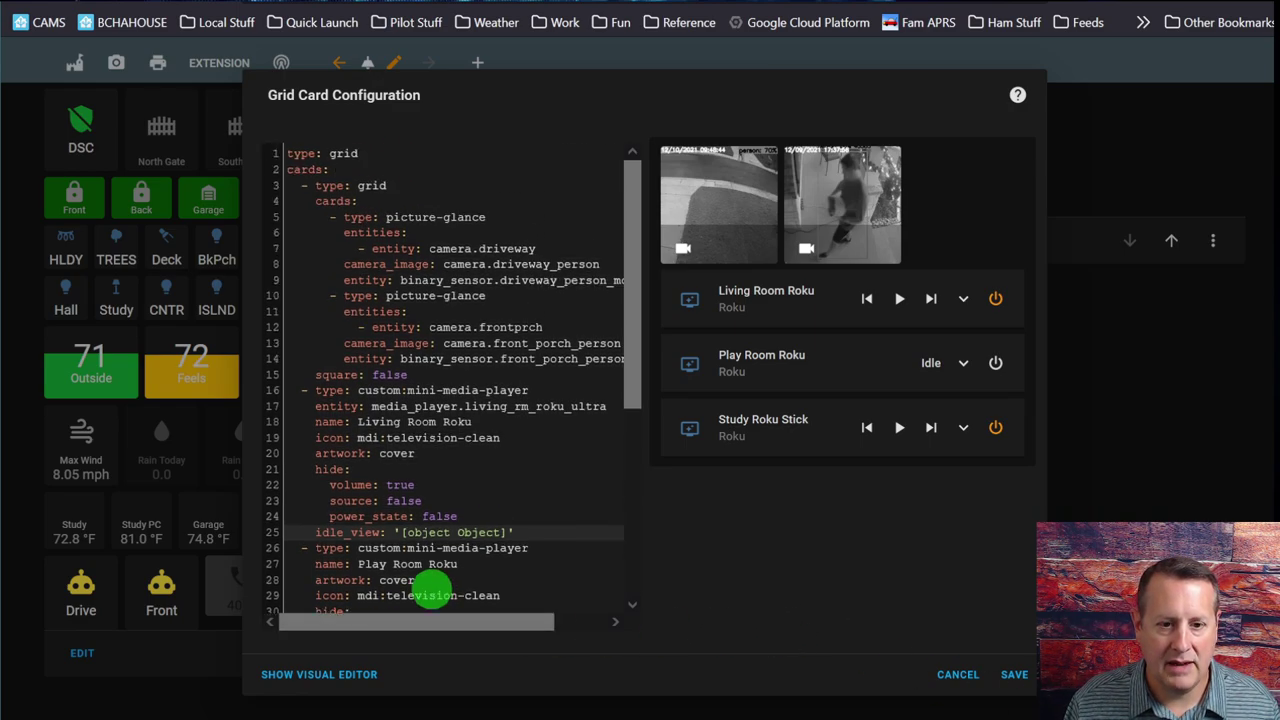
pyautogui.click(340, 672)
pyautogui.click(407, 218)
pyautogui.click(617, 212)
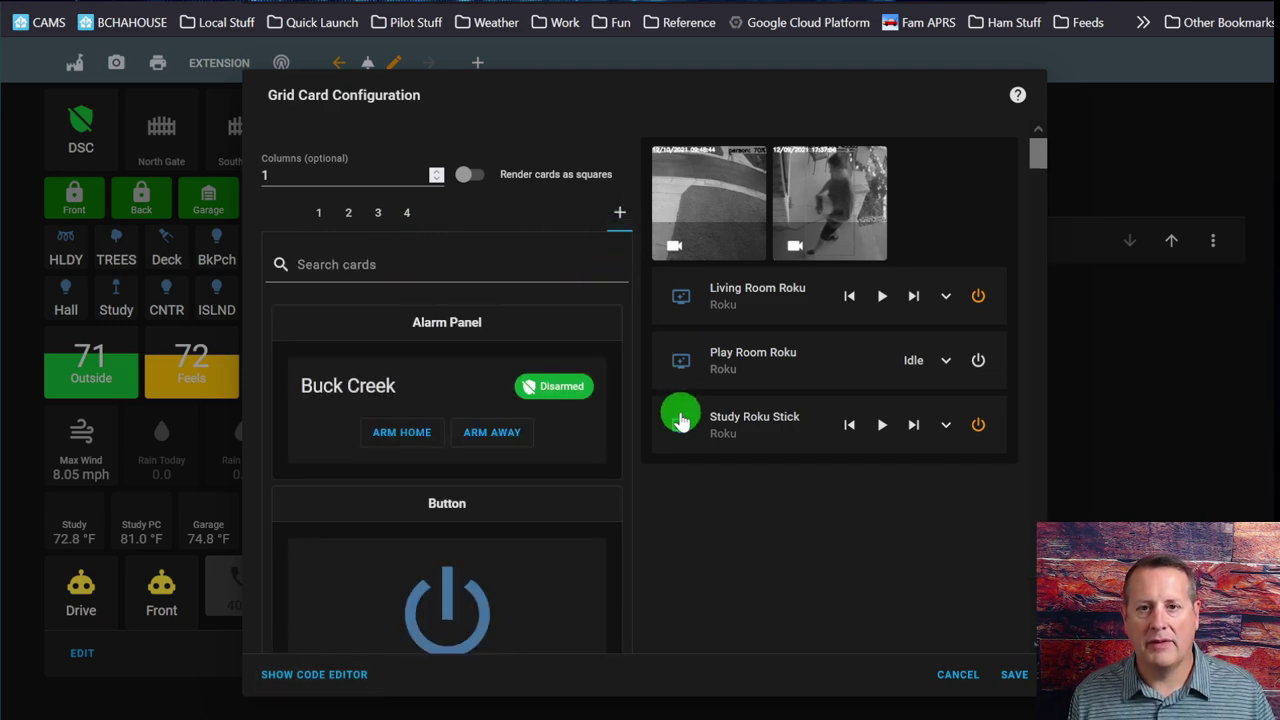
pyautogui.click(414, 260)
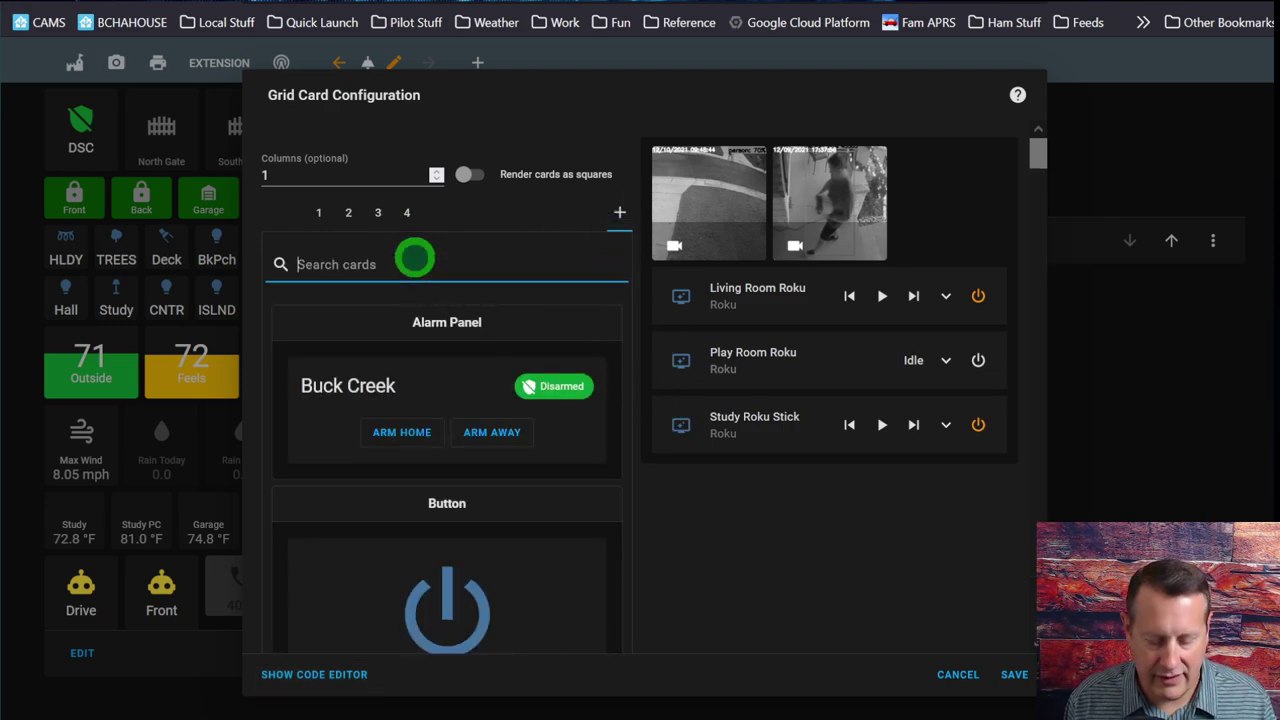
pyautogui.write('grid')
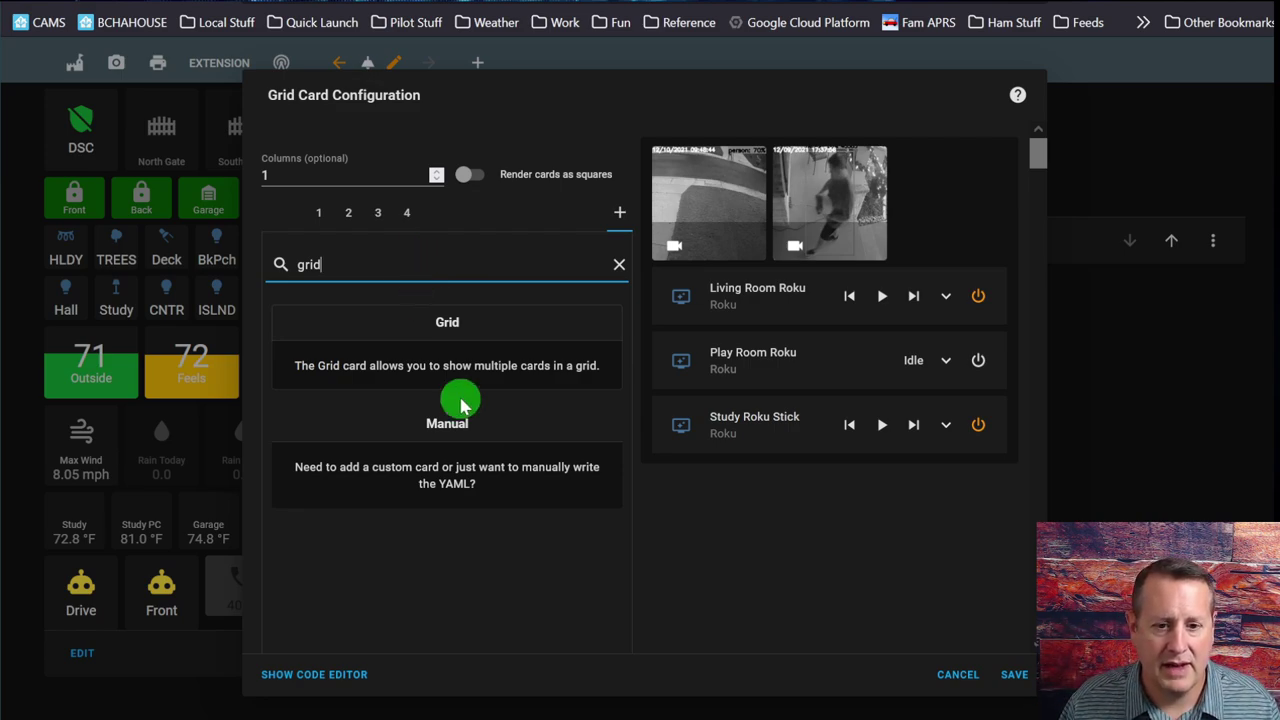
pyautogui.click(443, 352)
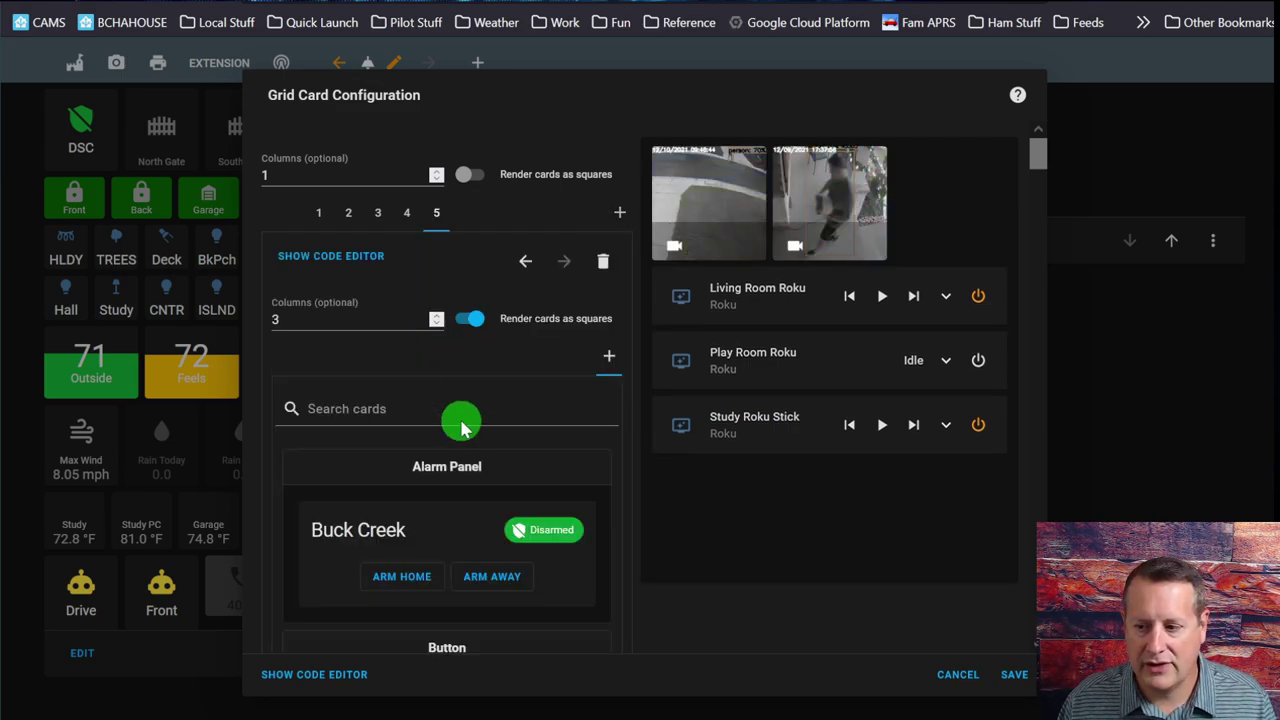
pyautogui.click(437, 323)
pyautogui.click(472, 318)
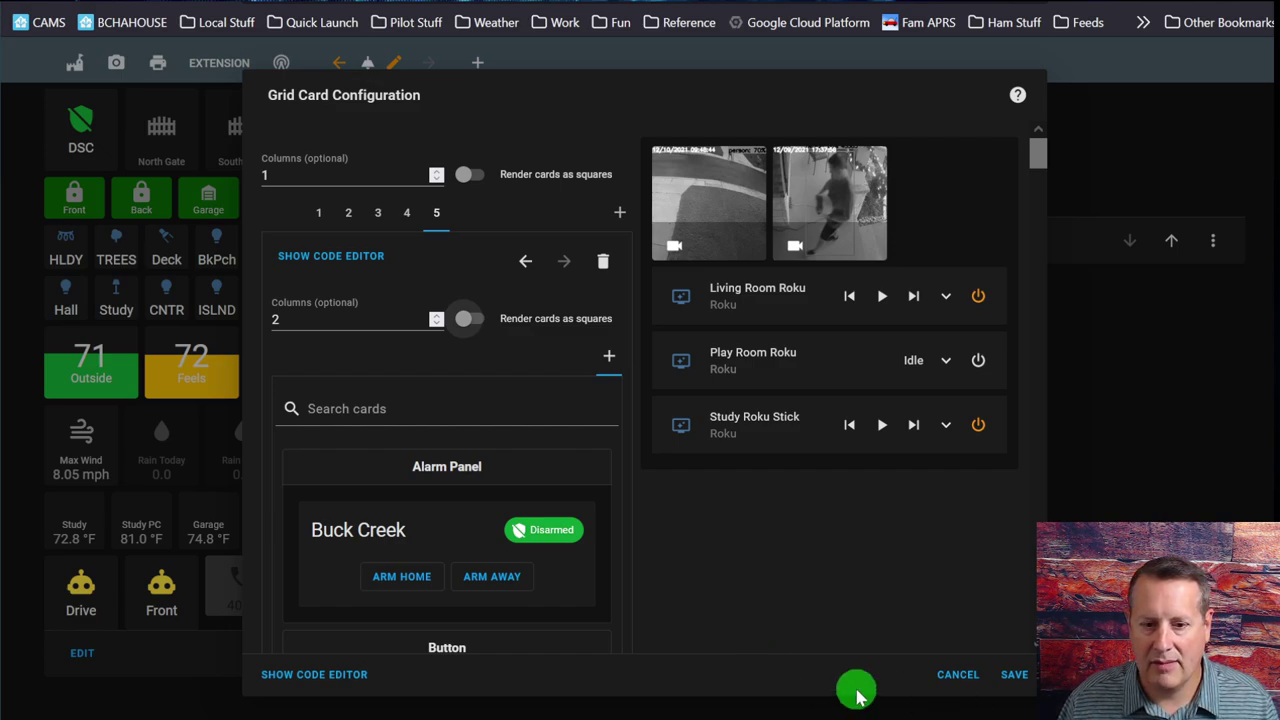
# Paste the custom:button-card YAML for the Upstairs and Downstairs HVAC cards into the nested grid's empty cards list
pyautogui.click(330, 674)
pyautogui.scroll(-5, 461, 484)
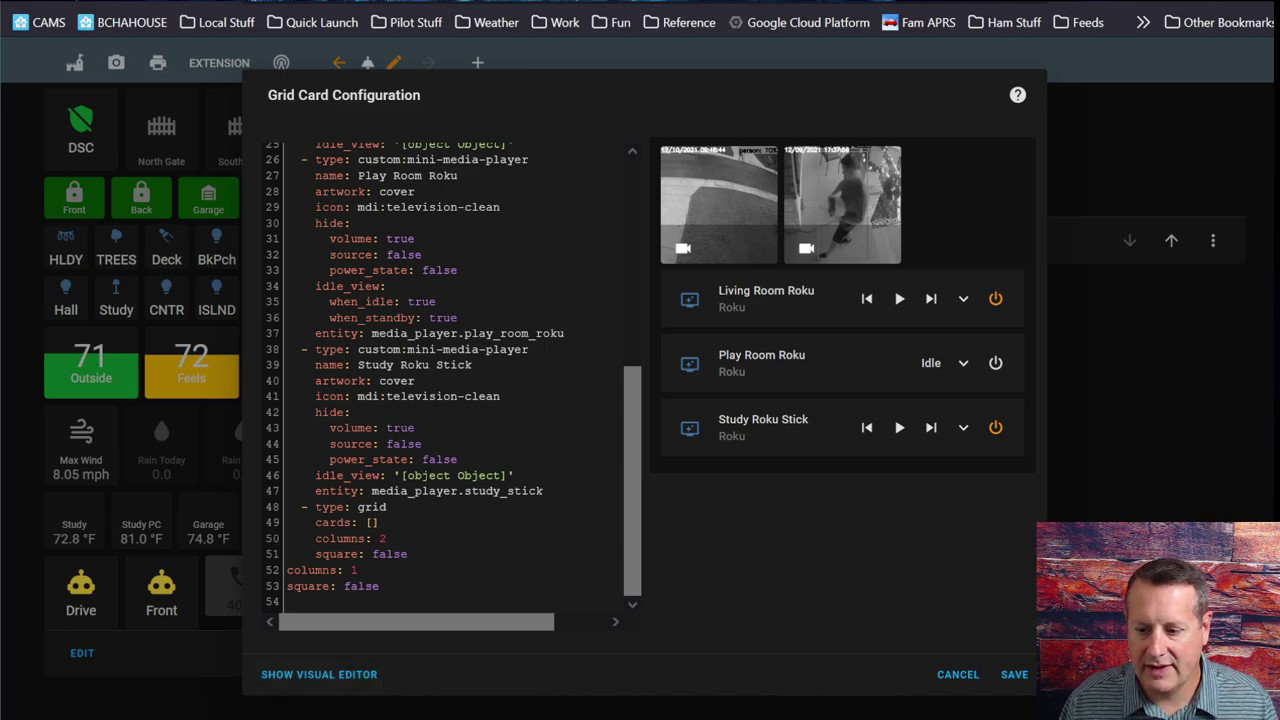
pyautogui.hotkey('ctrl', 'v')
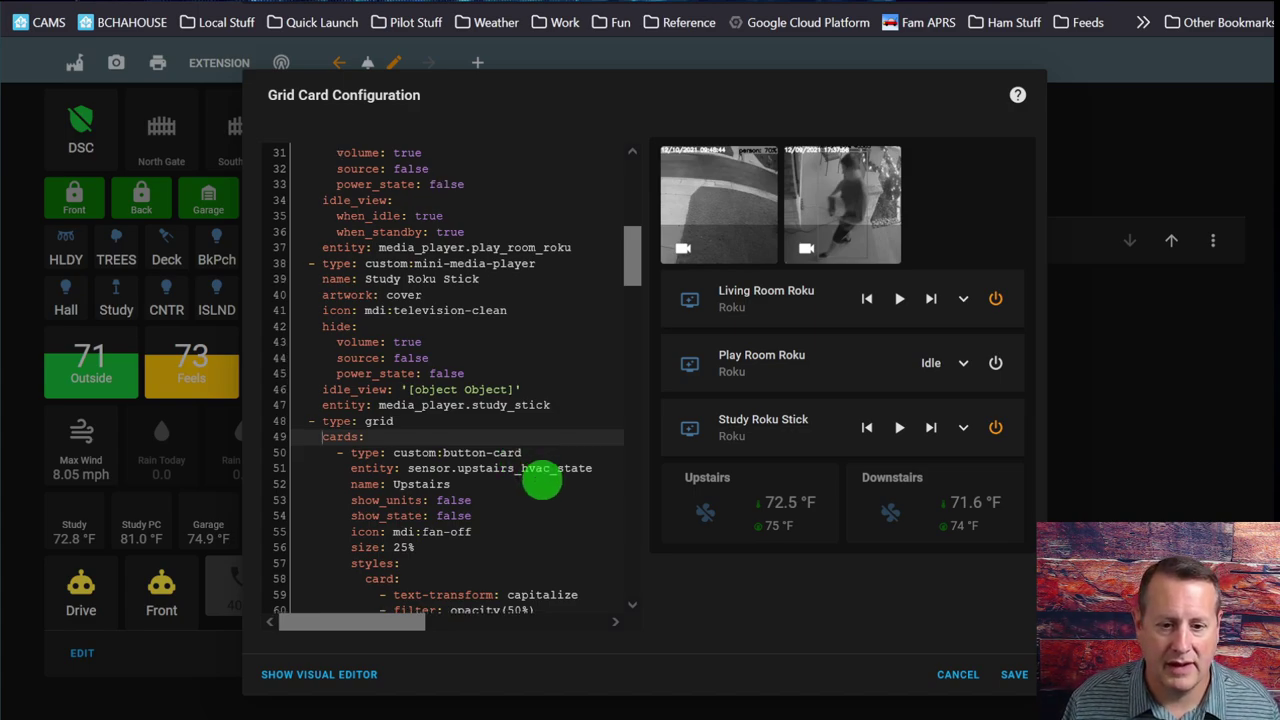
# Examine the Upstairs button card's YAML, covering its entity, card and name styles, and grid-template areas, columns and rows
pyautogui.scroll(-2, 520, 462)
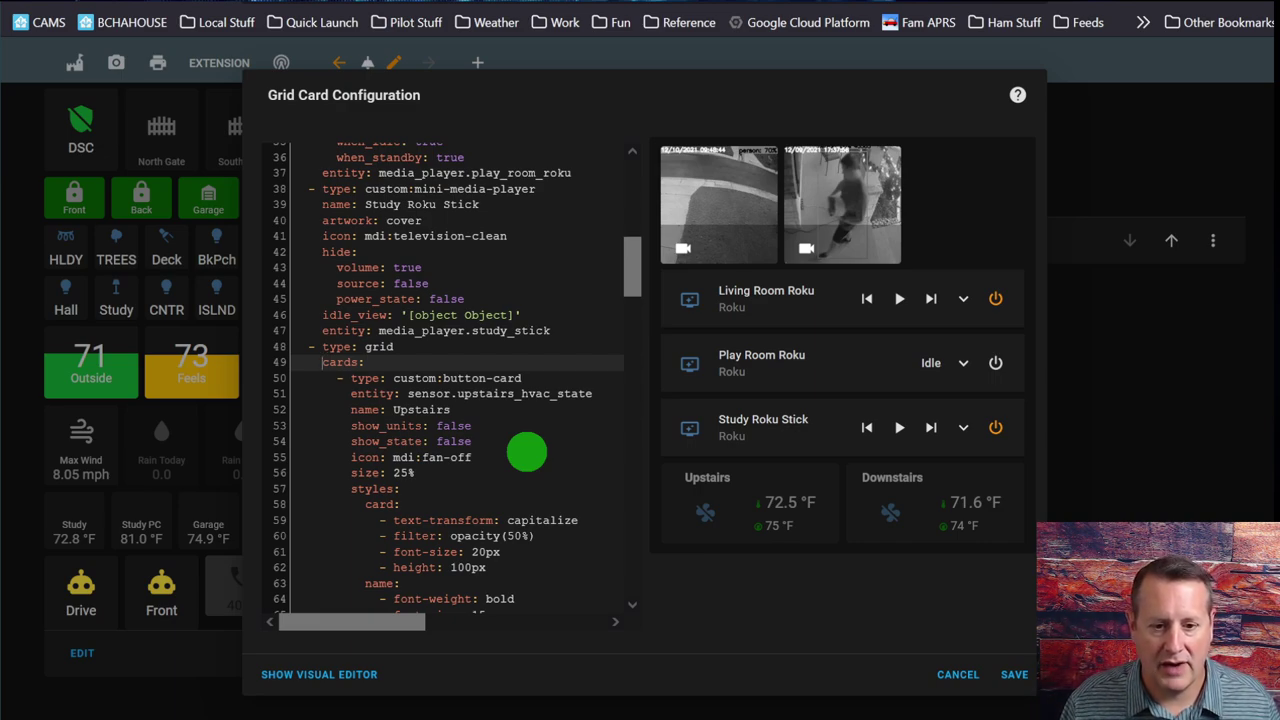
pyautogui.scroll(-1, 526, 422)
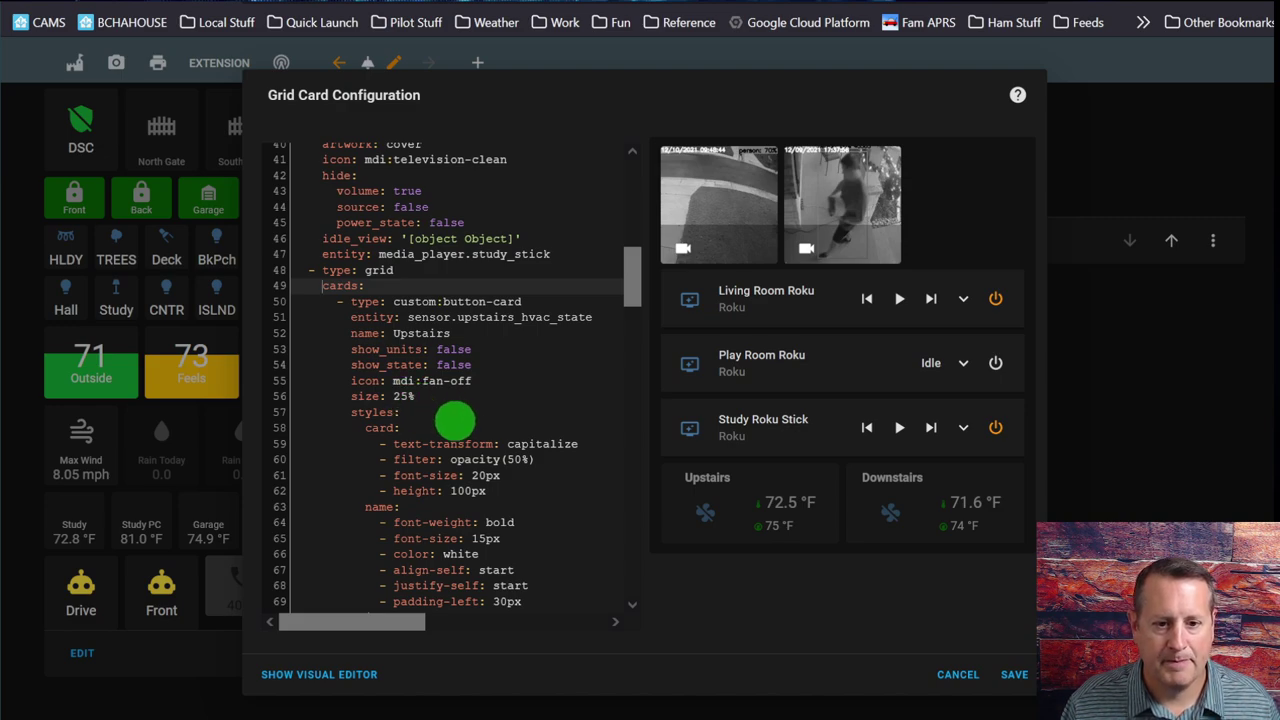
pyautogui.scroll(-2, 457, 434)
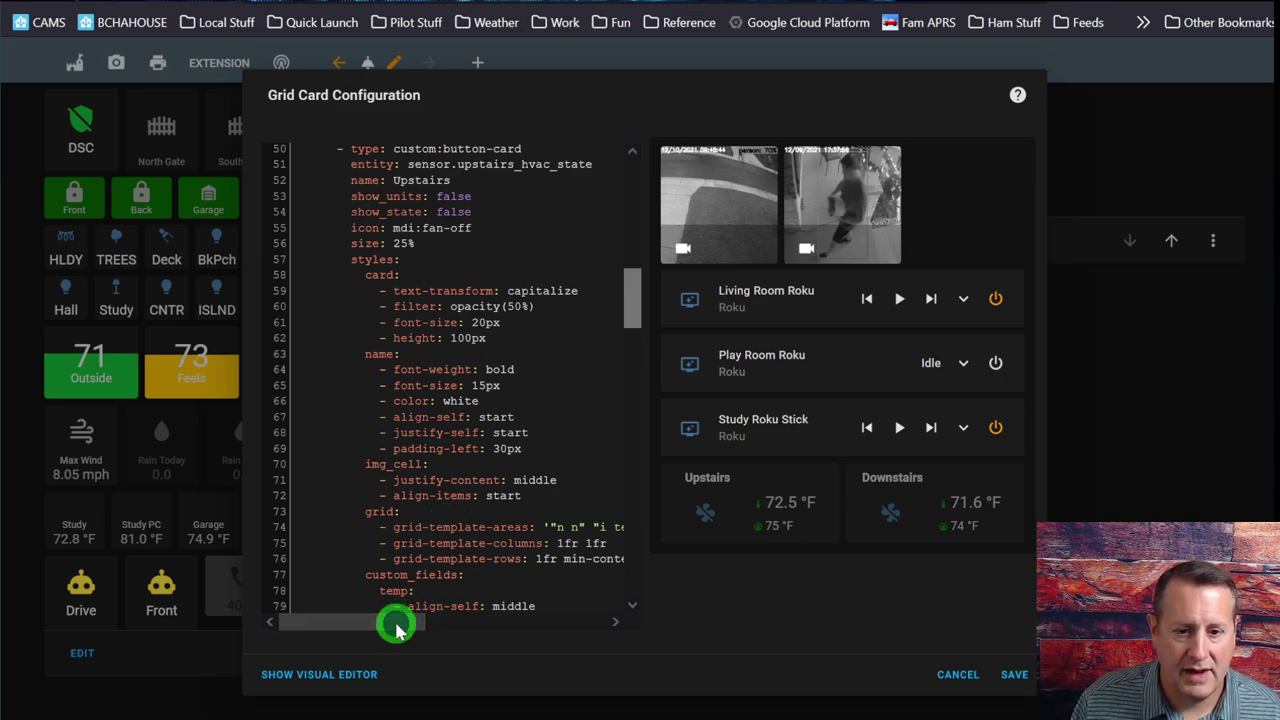
pyautogui.moveTo(397, 621); pyautogui.dragTo(409, 621)
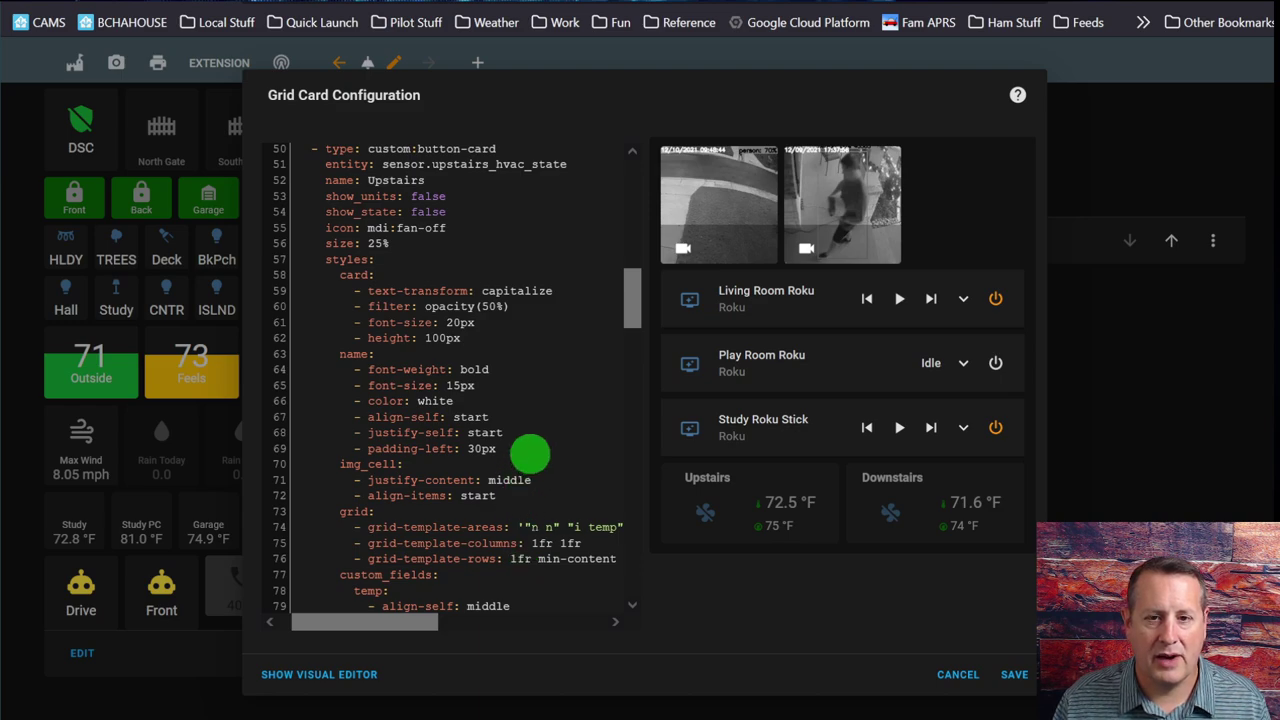
pyautogui.scroll(-1, 571, 491)
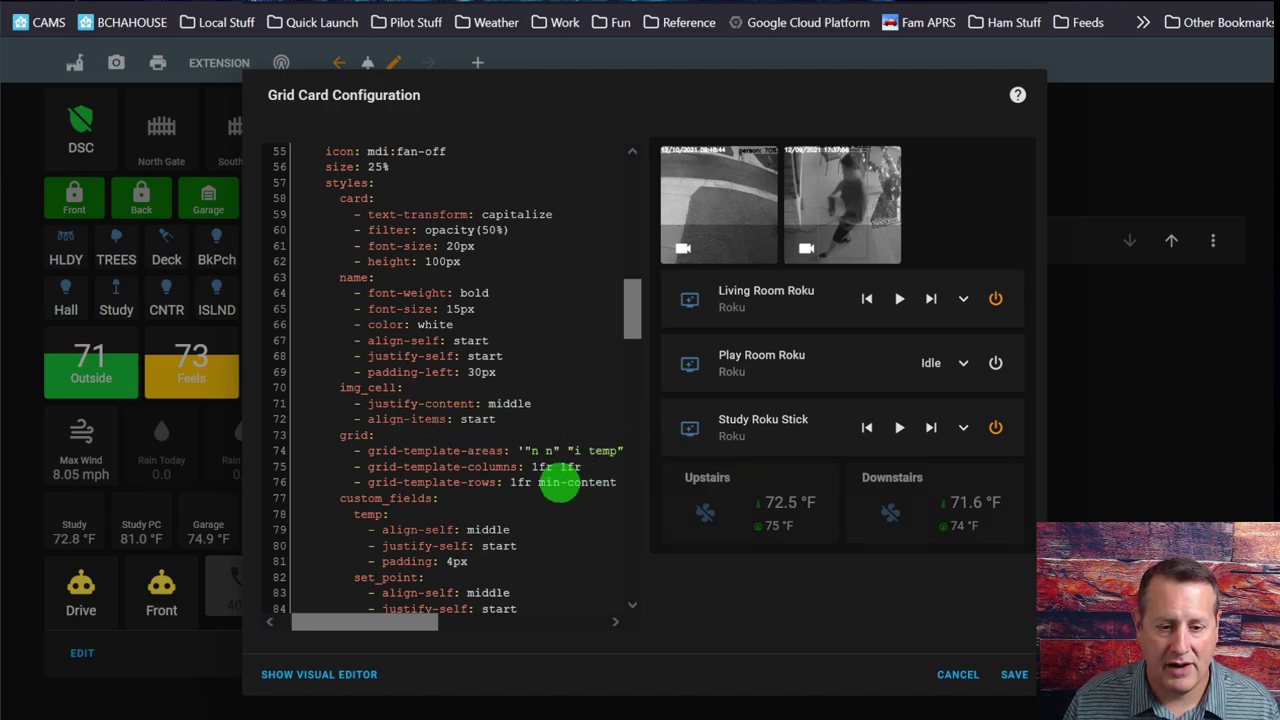
pyautogui.moveTo(378, 630); pyautogui.dragTo(406, 617)
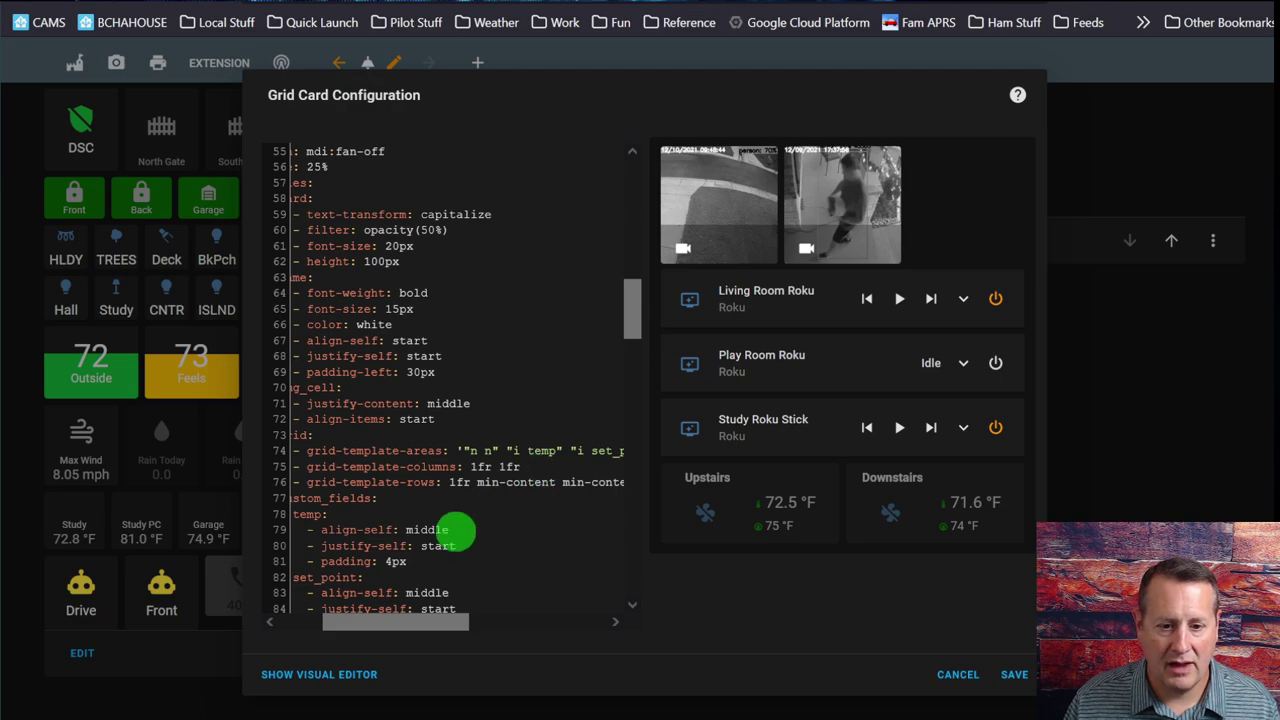
pyautogui.moveTo(427, 628); pyautogui.dragTo(390, 625)
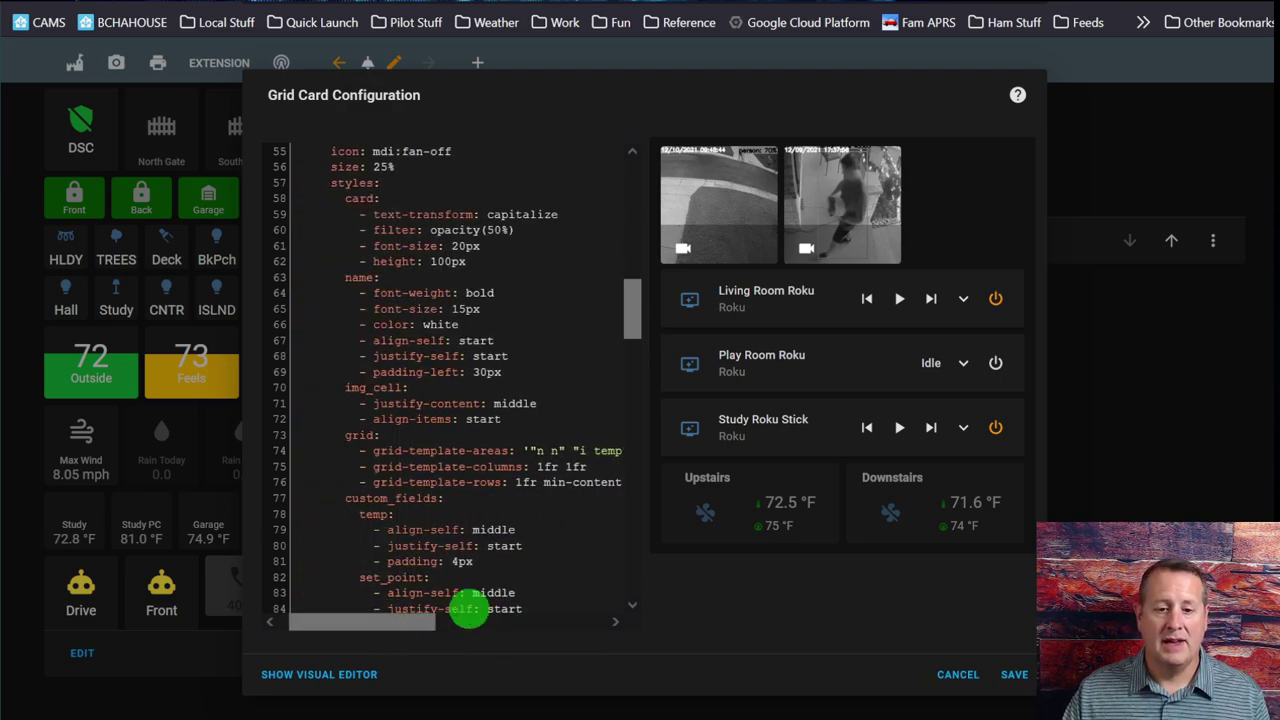
pyautogui.moveTo(408, 628); pyautogui.dragTo(466, 634)
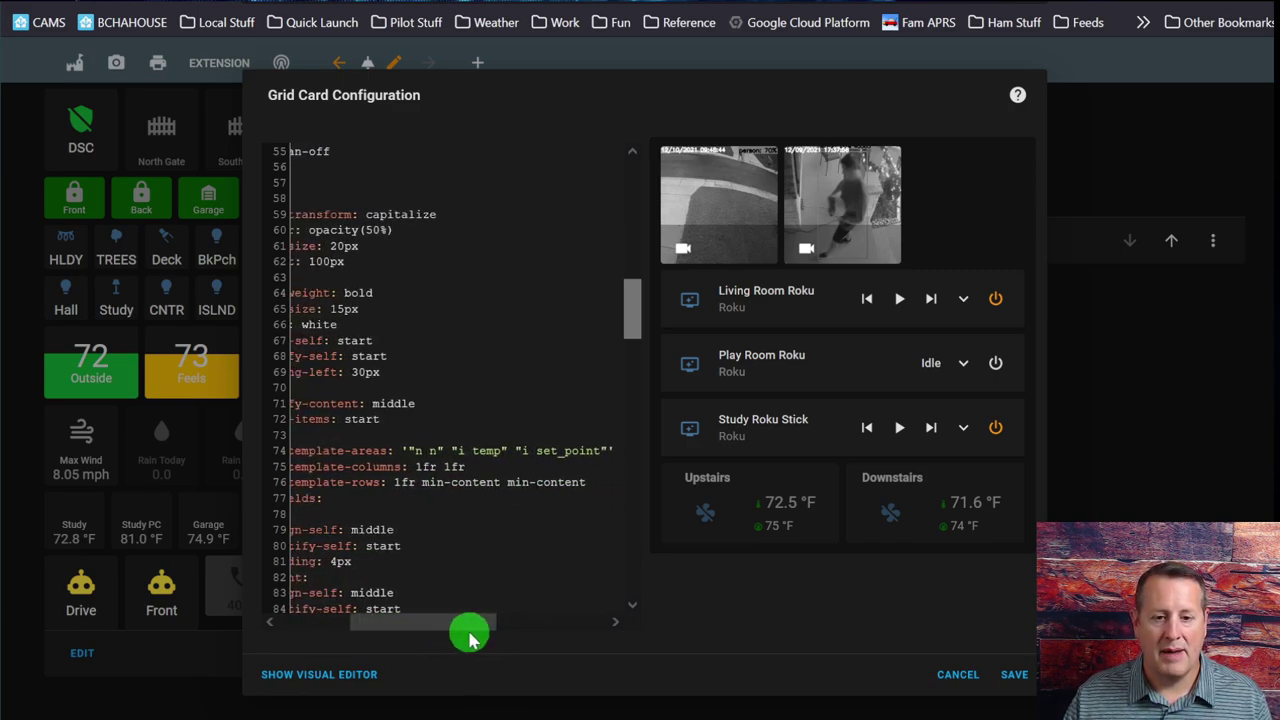
pyautogui.moveTo(480, 623); pyautogui.dragTo(438, 622)
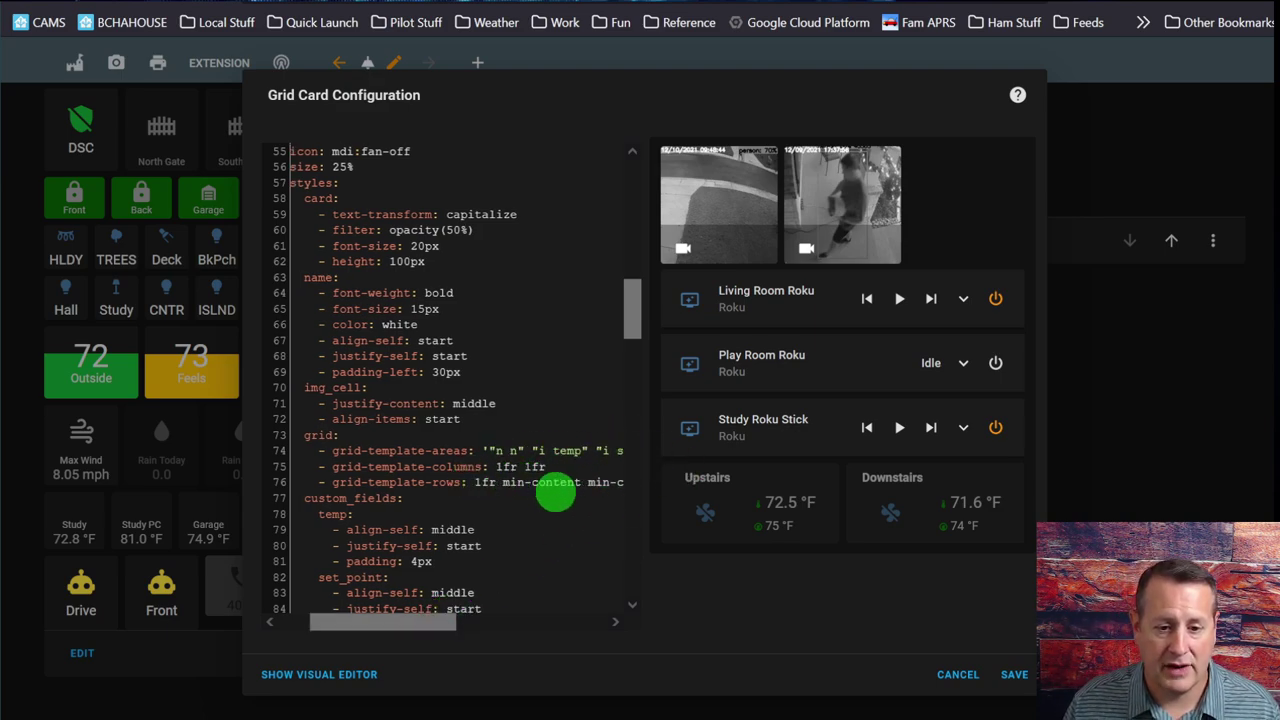
pyautogui.moveTo(429, 623); pyautogui.dragTo(456, 630)
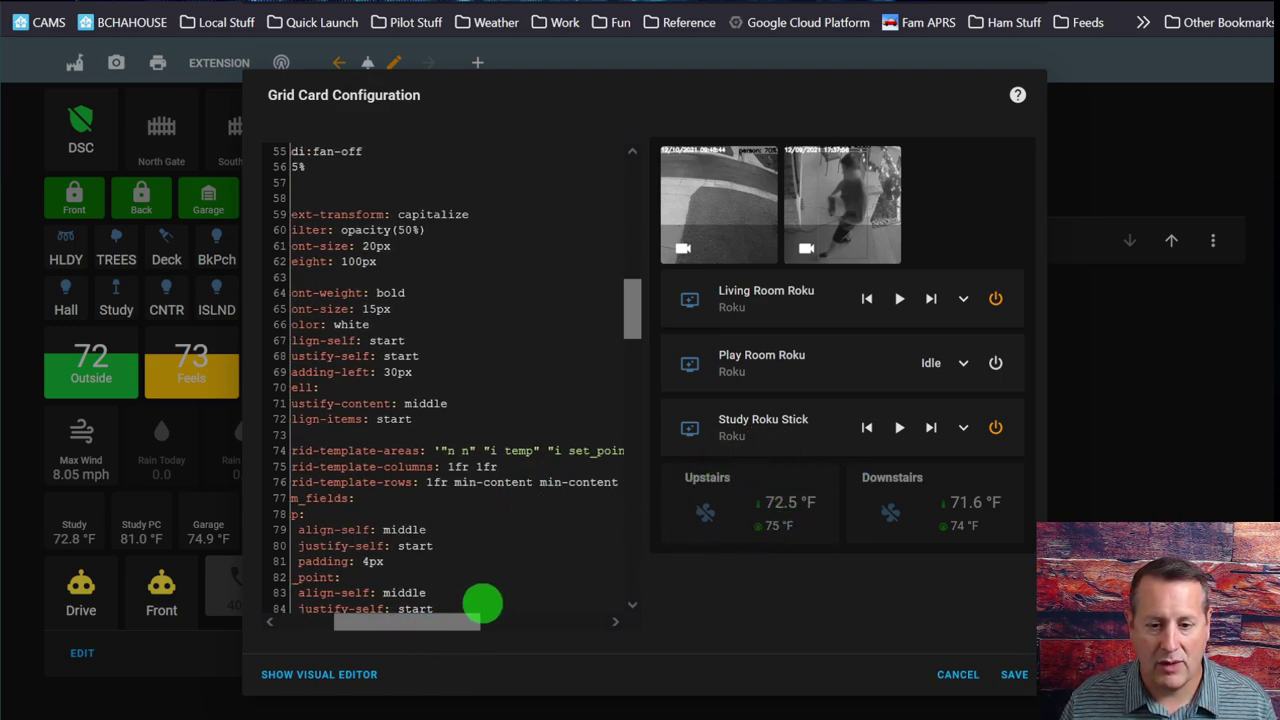
pyautogui.moveTo(457, 623); pyautogui.dragTo(413, 623)
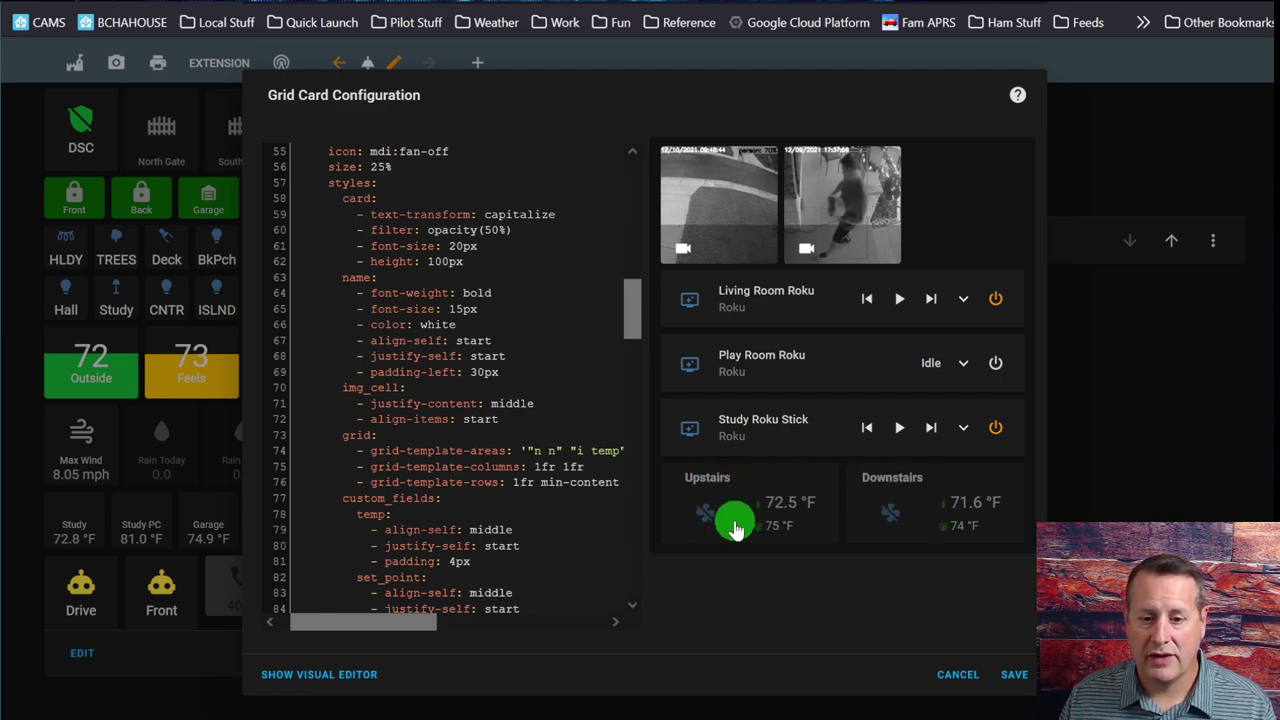
# Review the Upstairs button card's temp and set_point custom fields and its cooling and heating state styles
pyautogui.scroll(-5, 520, 497)
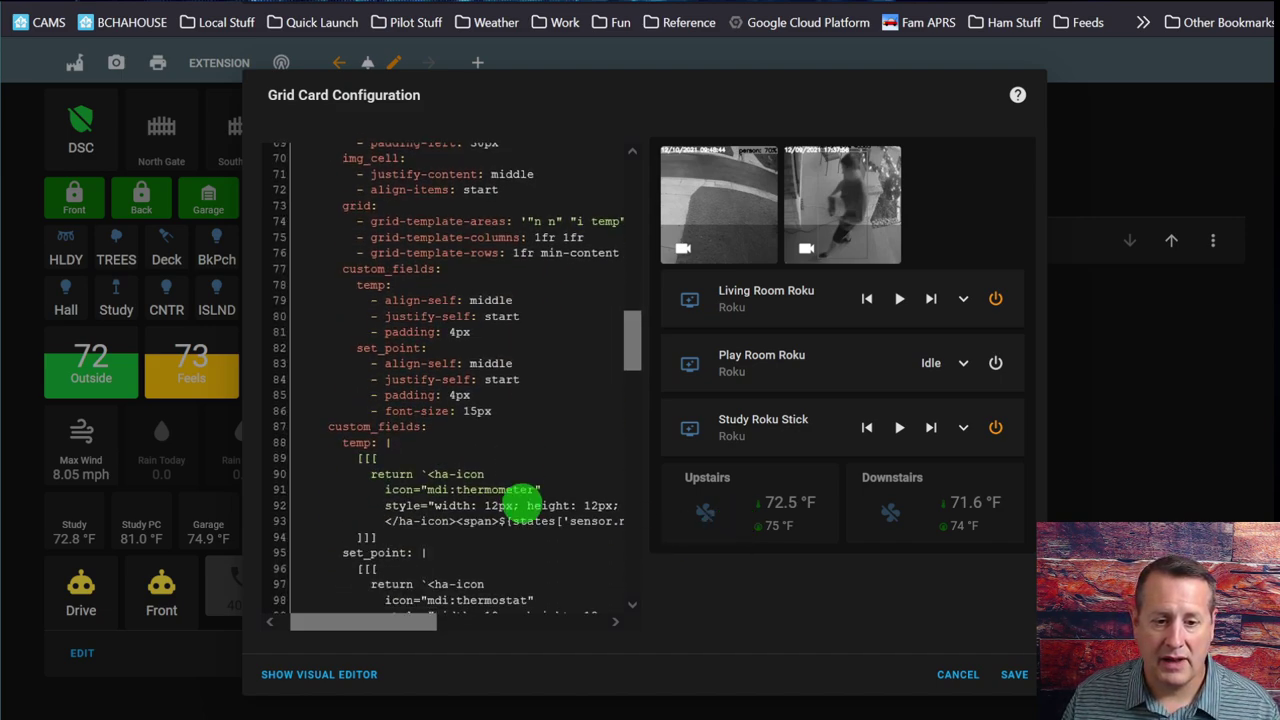
pyautogui.scroll(-3, 530, 490)
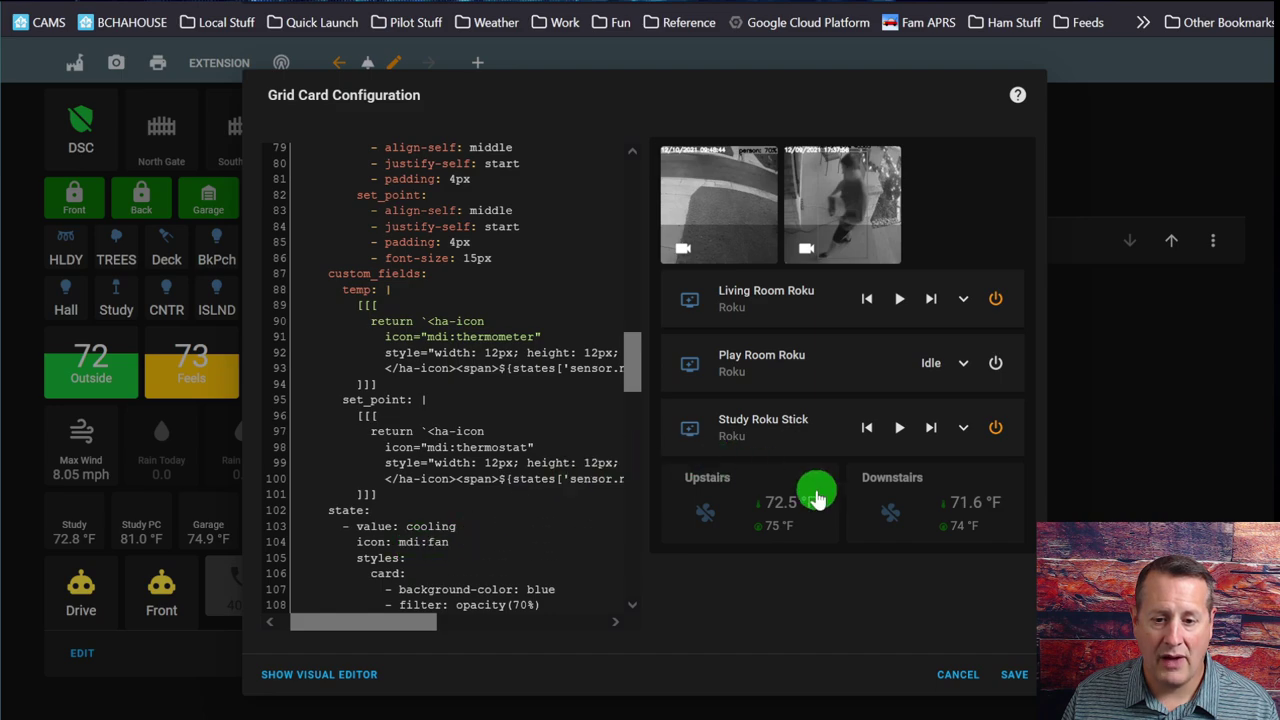
pyautogui.moveTo(414, 623); pyautogui.dragTo(362, 640)
pyautogui.scroll(-3, 443, 520)
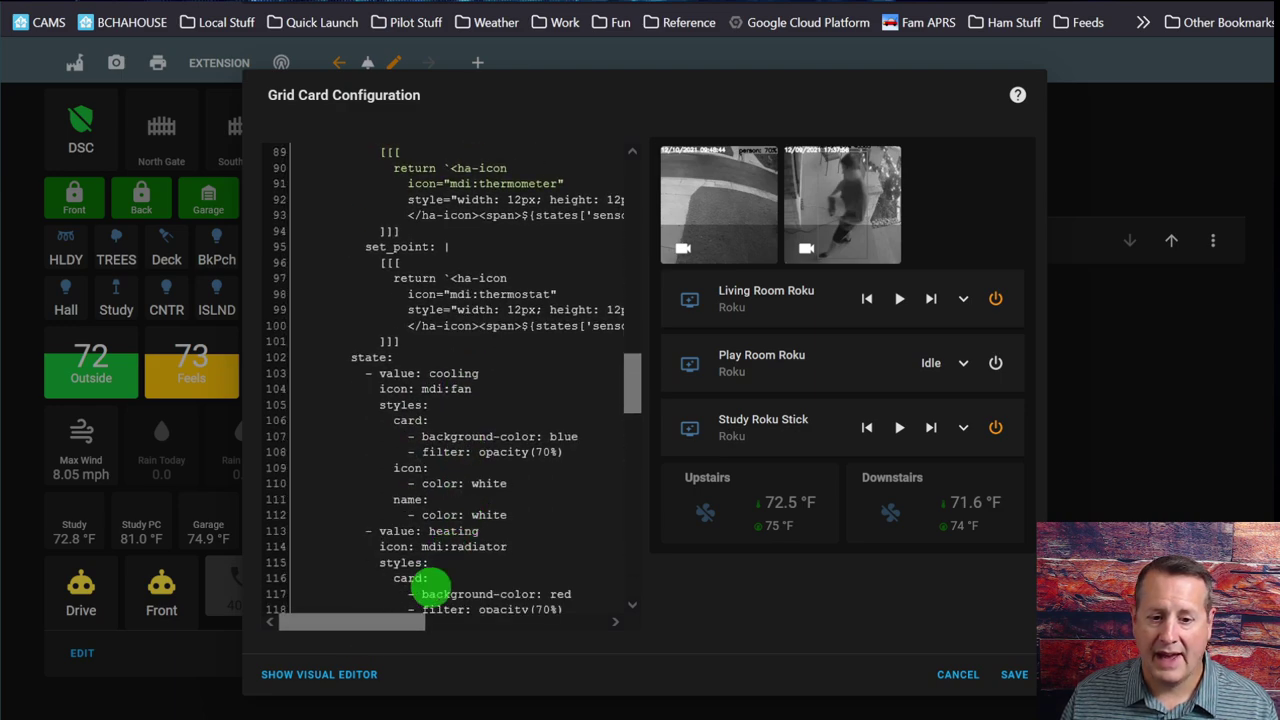
pyautogui.scroll(-3, 480, 562)
pyautogui.scroll(4, 443, 557)
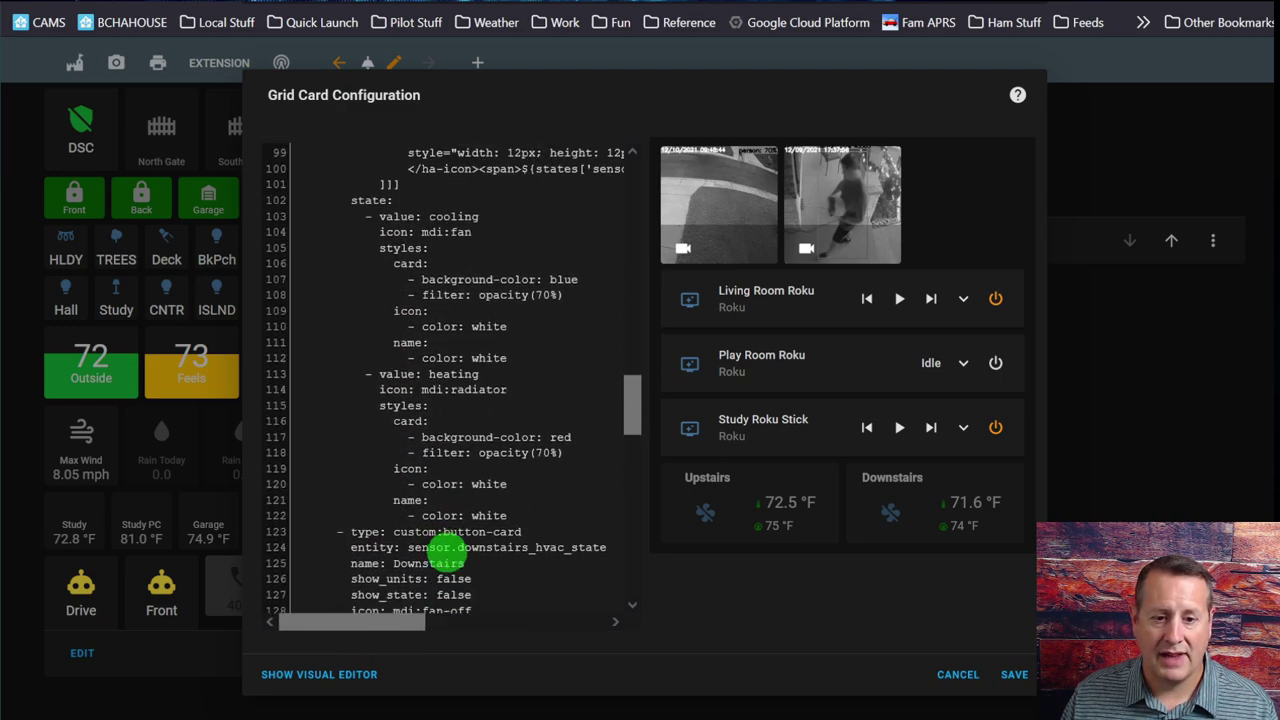
pyautogui.moveTo(400, 627); pyautogui.dragTo(367, 625)
pyautogui.scroll(3, 546, 523)
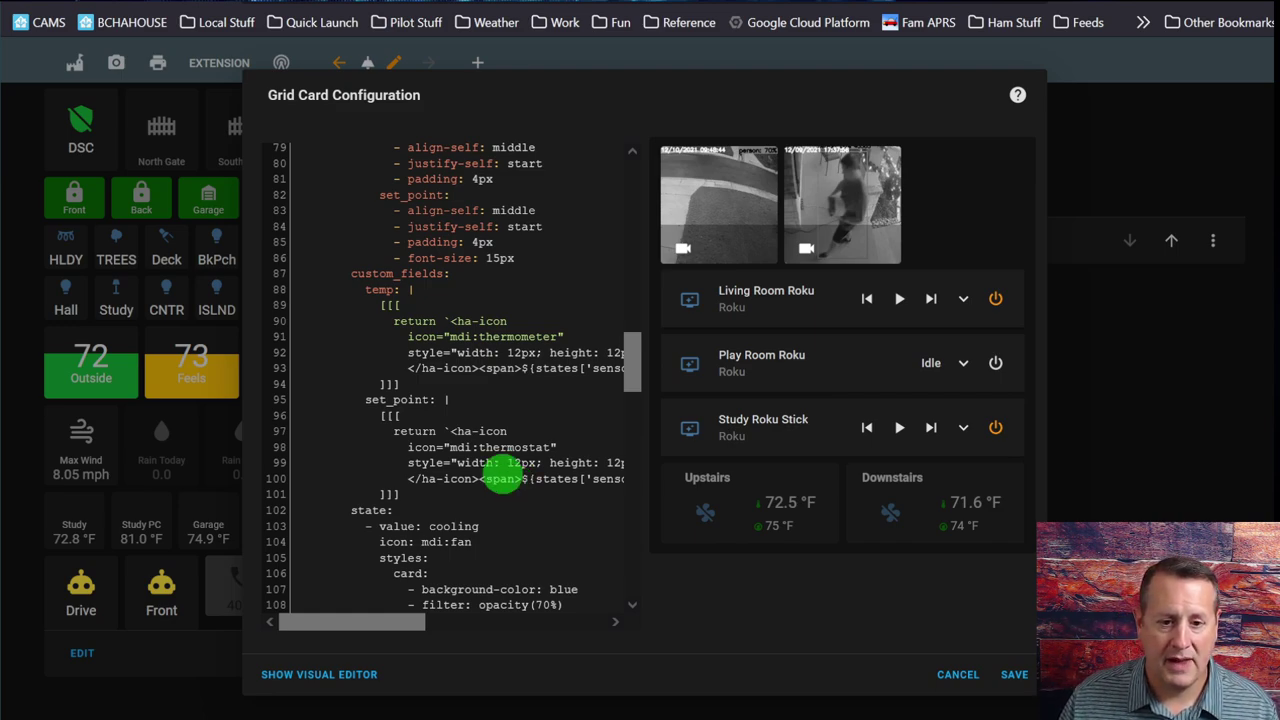
pyautogui.scroll(4, 453, 567)
pyautogui.scroll(5, 453, 567)
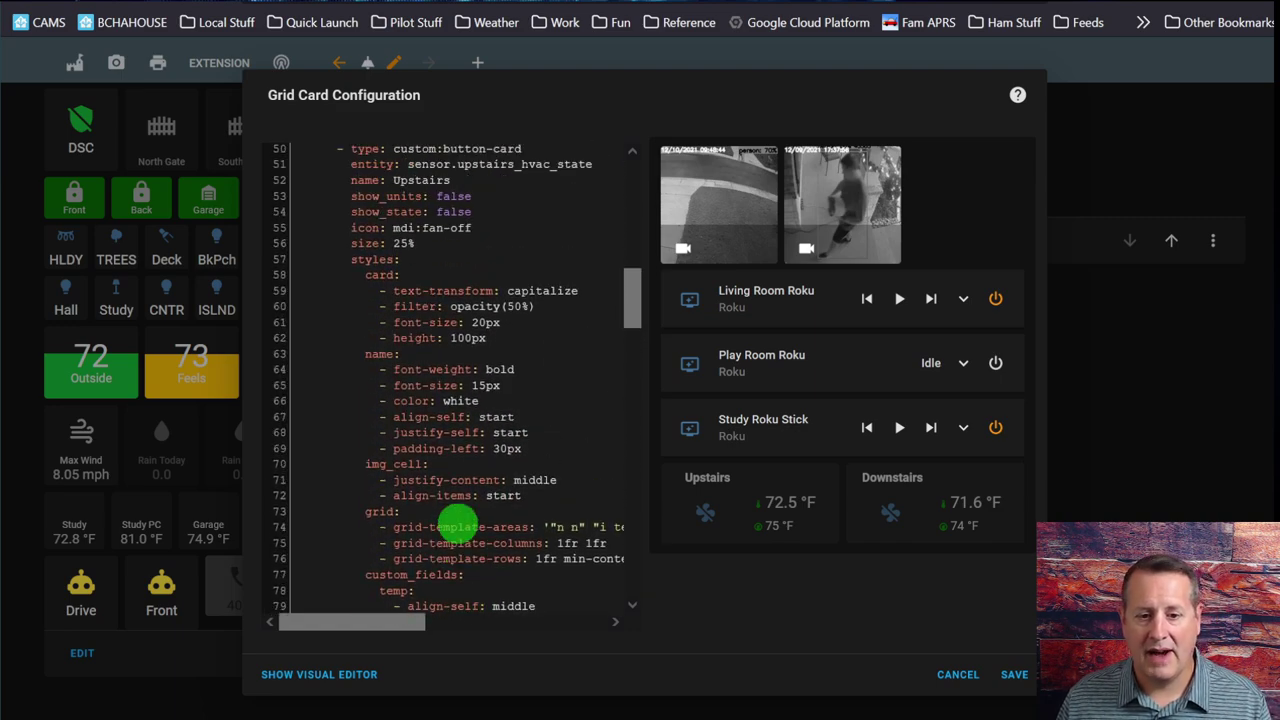
pyautogui.scroll(-10, 457, 527)
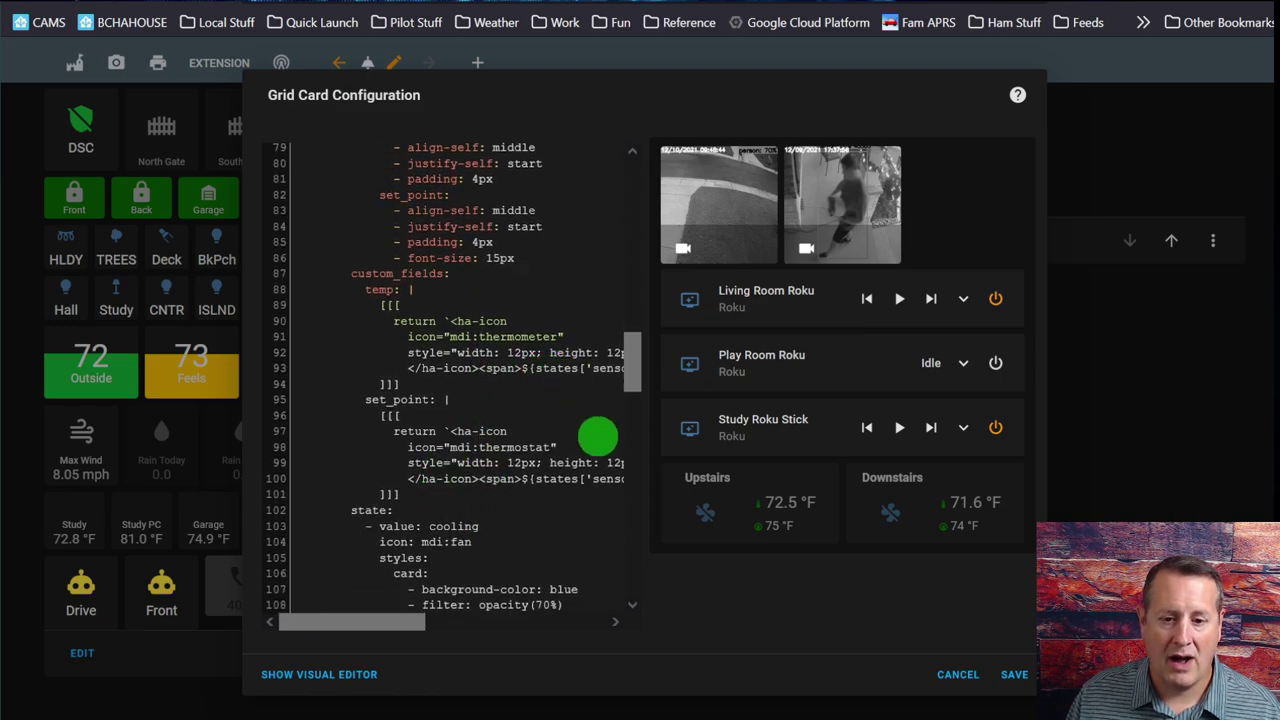
# Review the HVAC button cards' YAML, covering the cooling and heating state styles, the Downstairs card and the Upstairs card's default settings
pyautogui.scroll(-2, 472, 458)
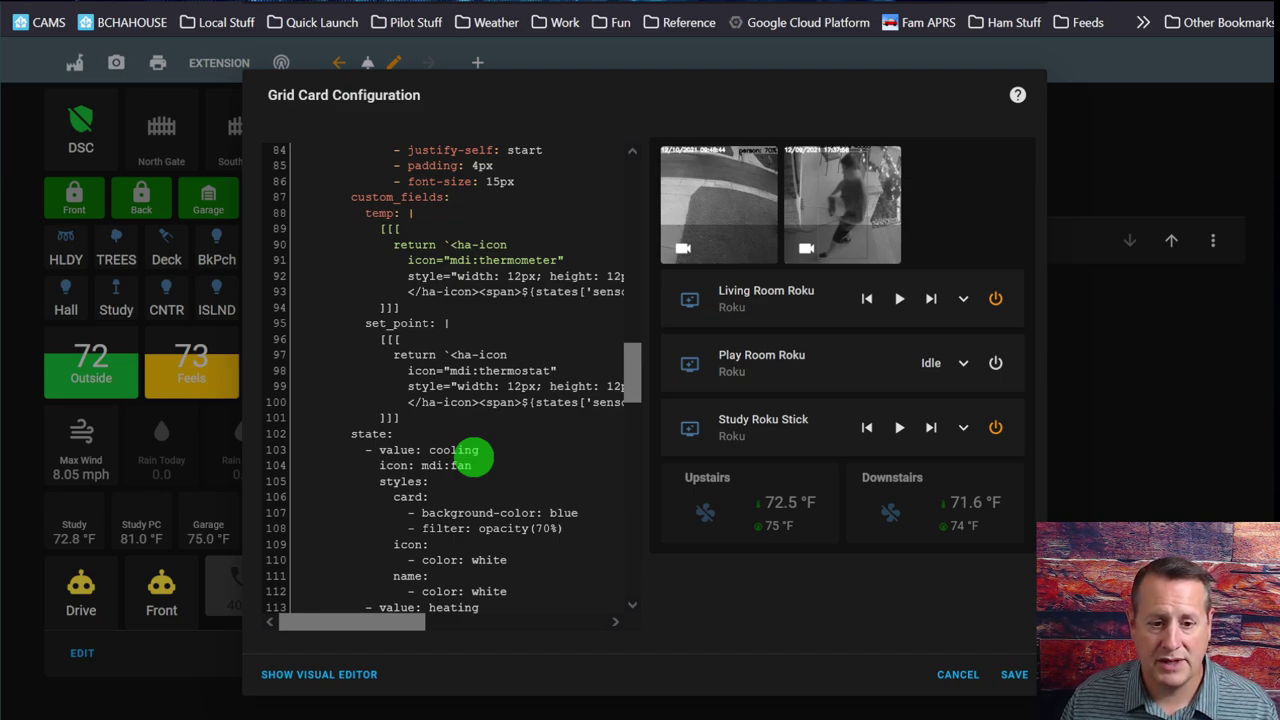
pyautogui.scroll(-10, 472, 450)
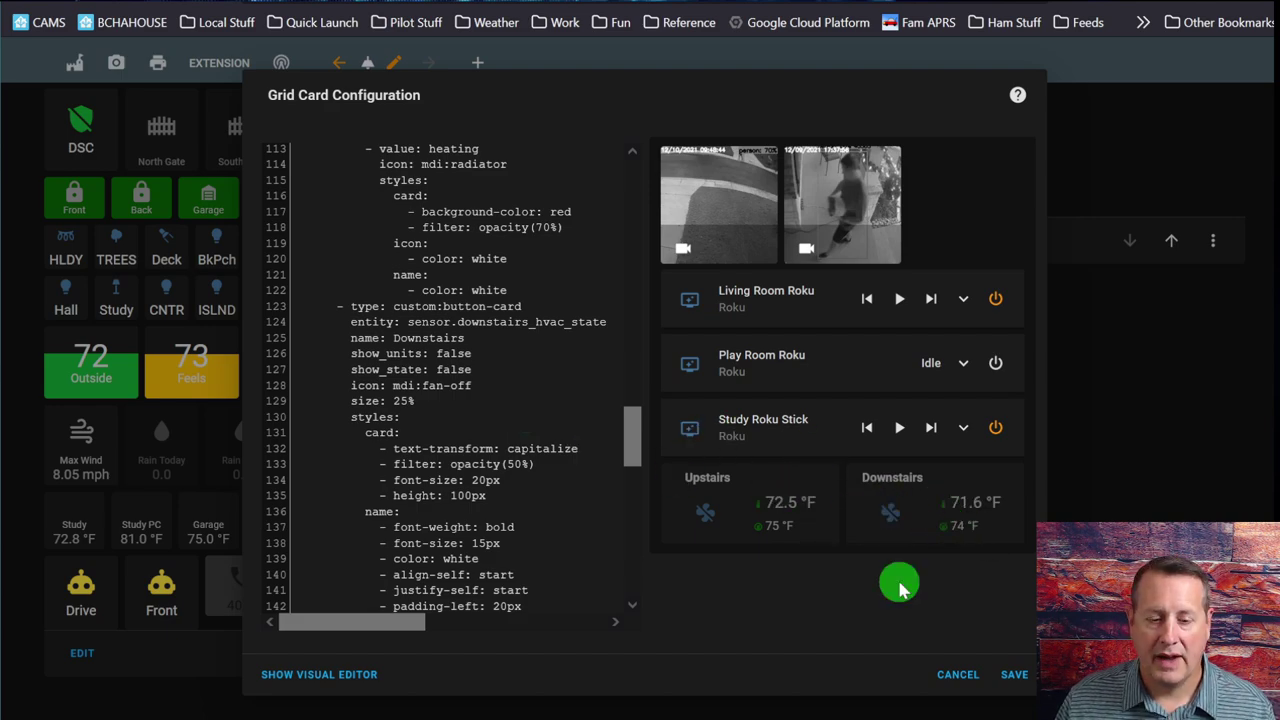
pyautogui.scroll(8, 483, 485)
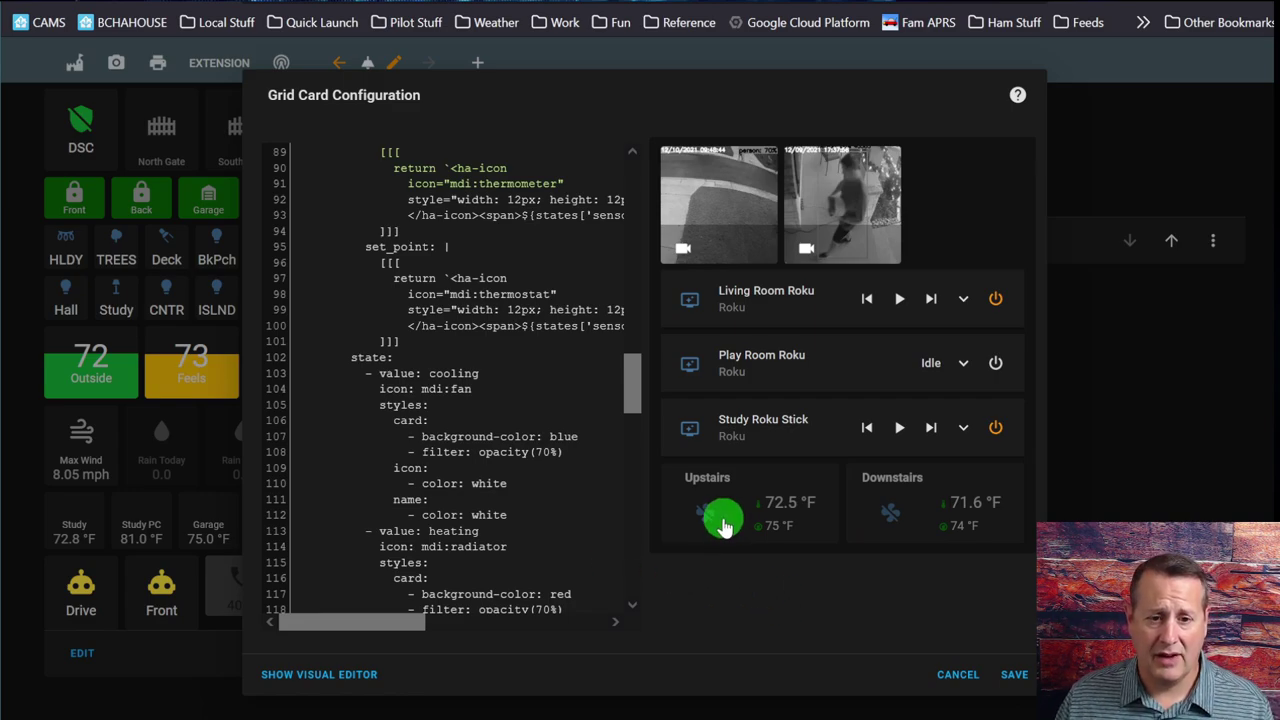
pyautogui.scroll(16, 471, 366)
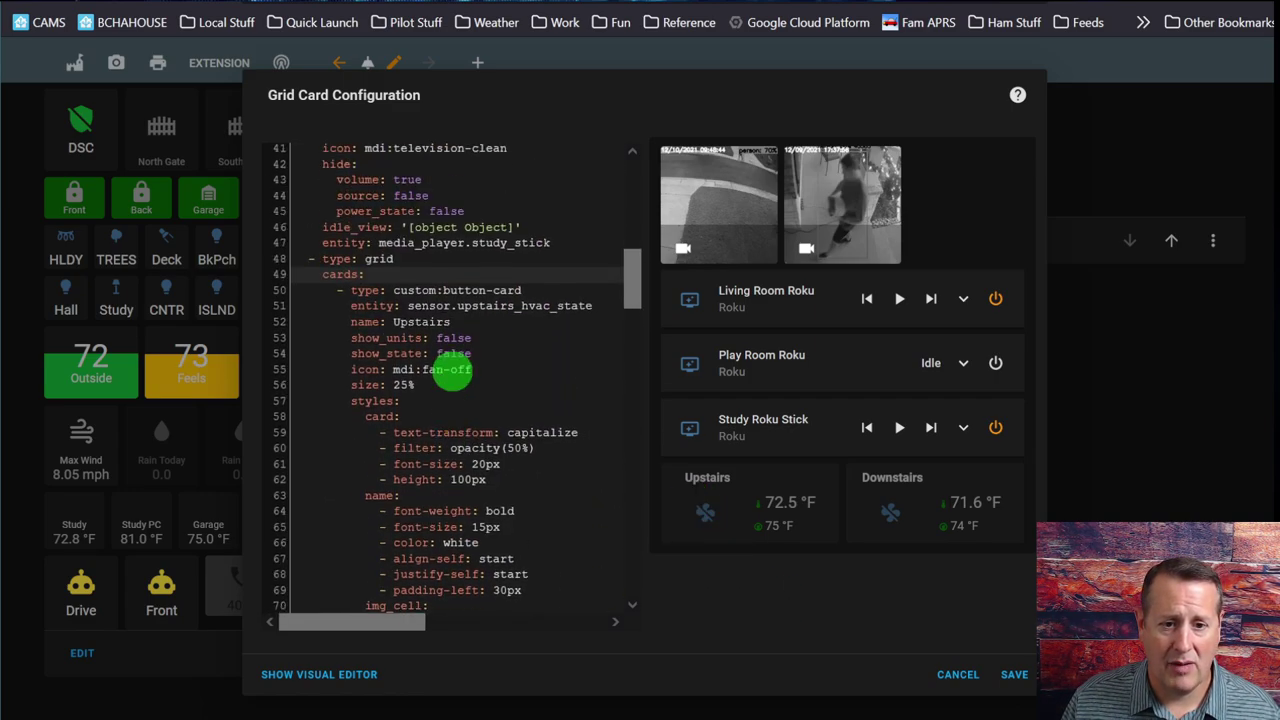
pyautogui.scroll(-3, 381, 412)
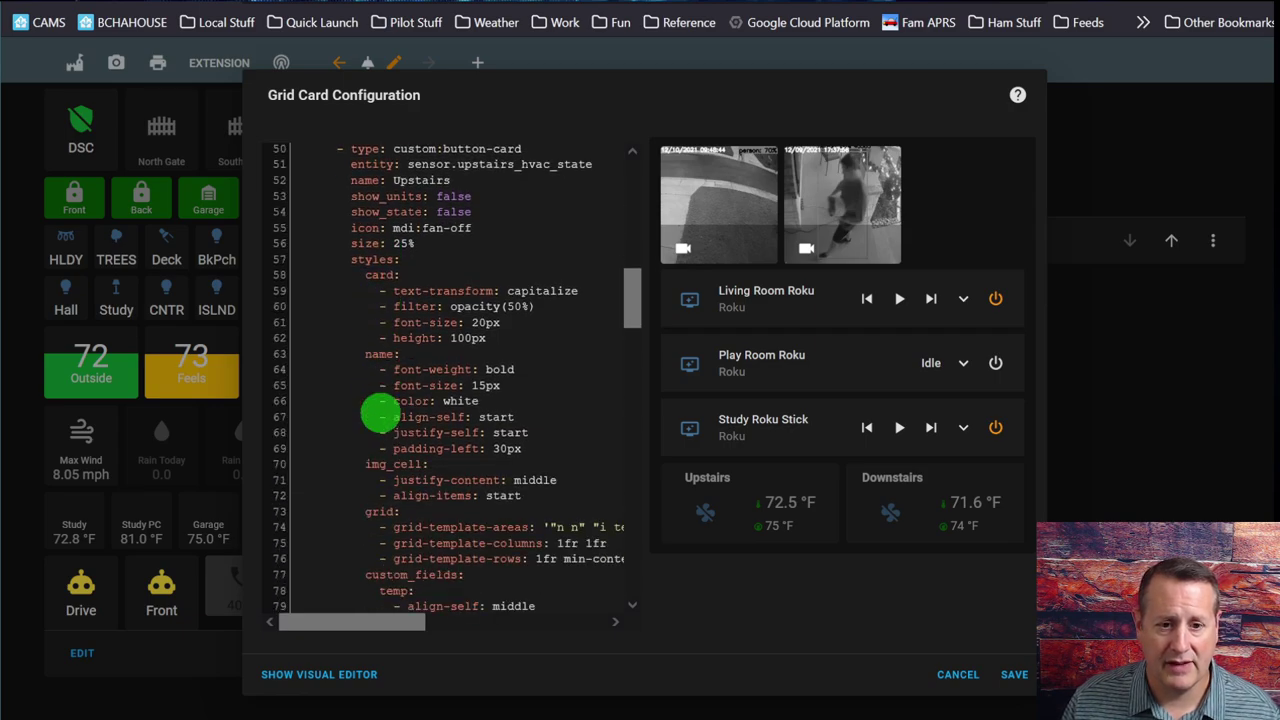
pyautogui.scroll(-3, 381, 412)
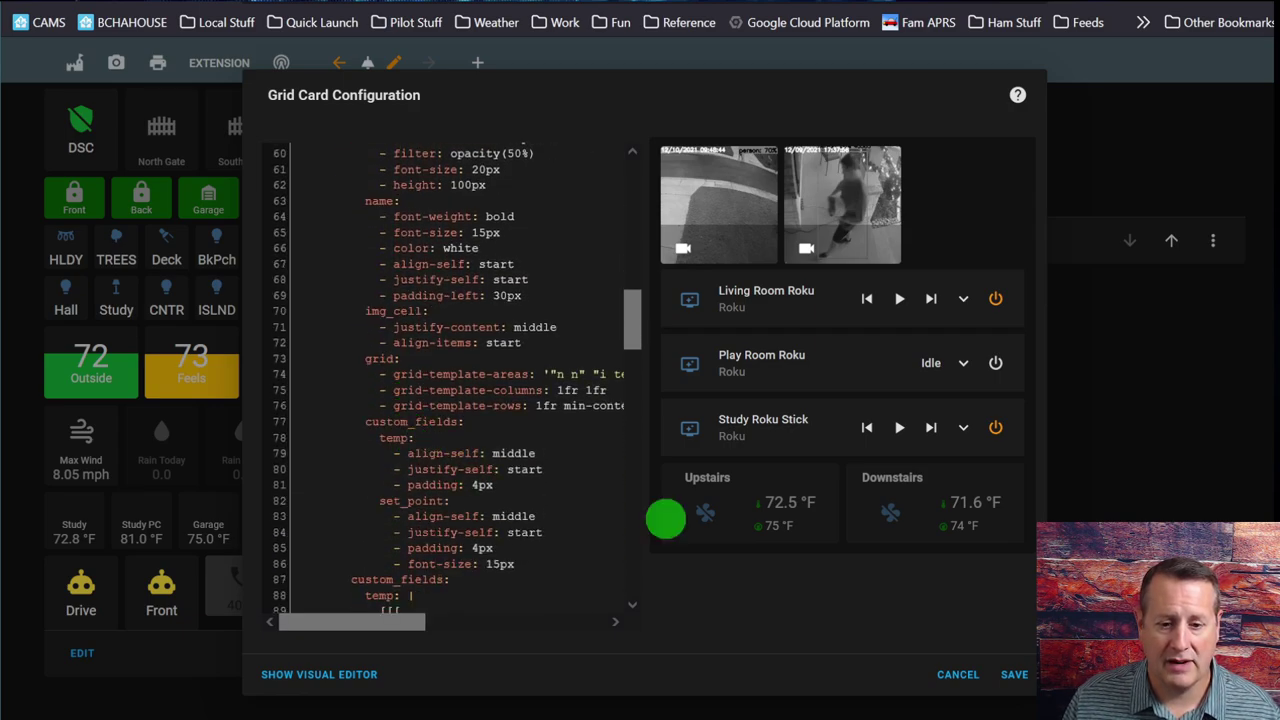
# Return to the visual editor and add another nested Grid card after the HVAC grid, with rendering as squares turned off
pyautogui.click(348, 680)
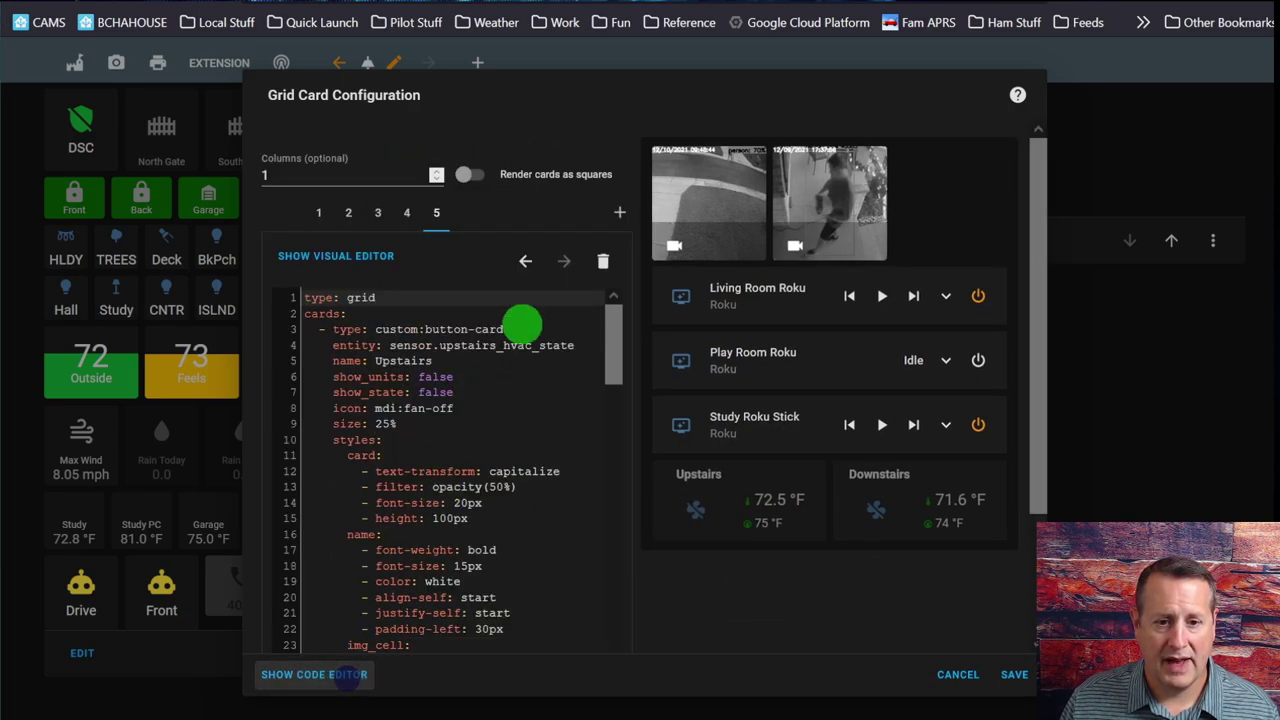
pyautogui.click(620, 215)
pyautogui.click(482, 265)
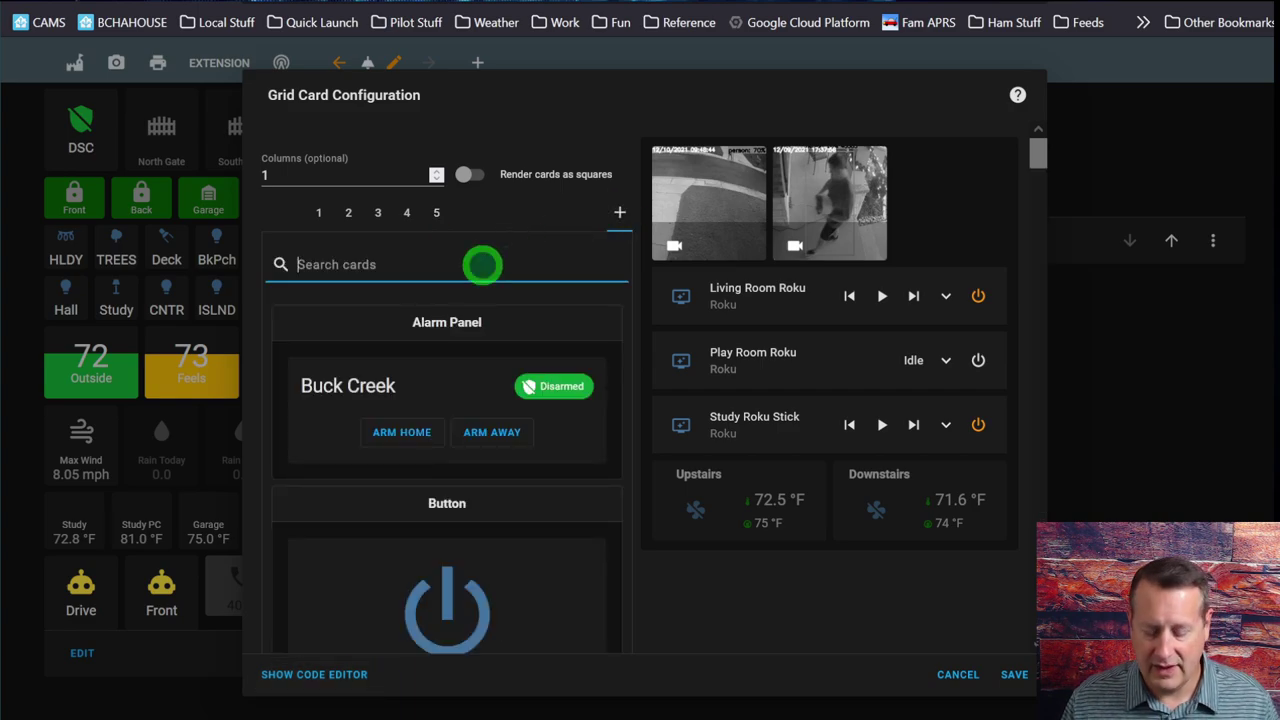
pyautogui.write('grid')
pyautogui.click(481, 351)
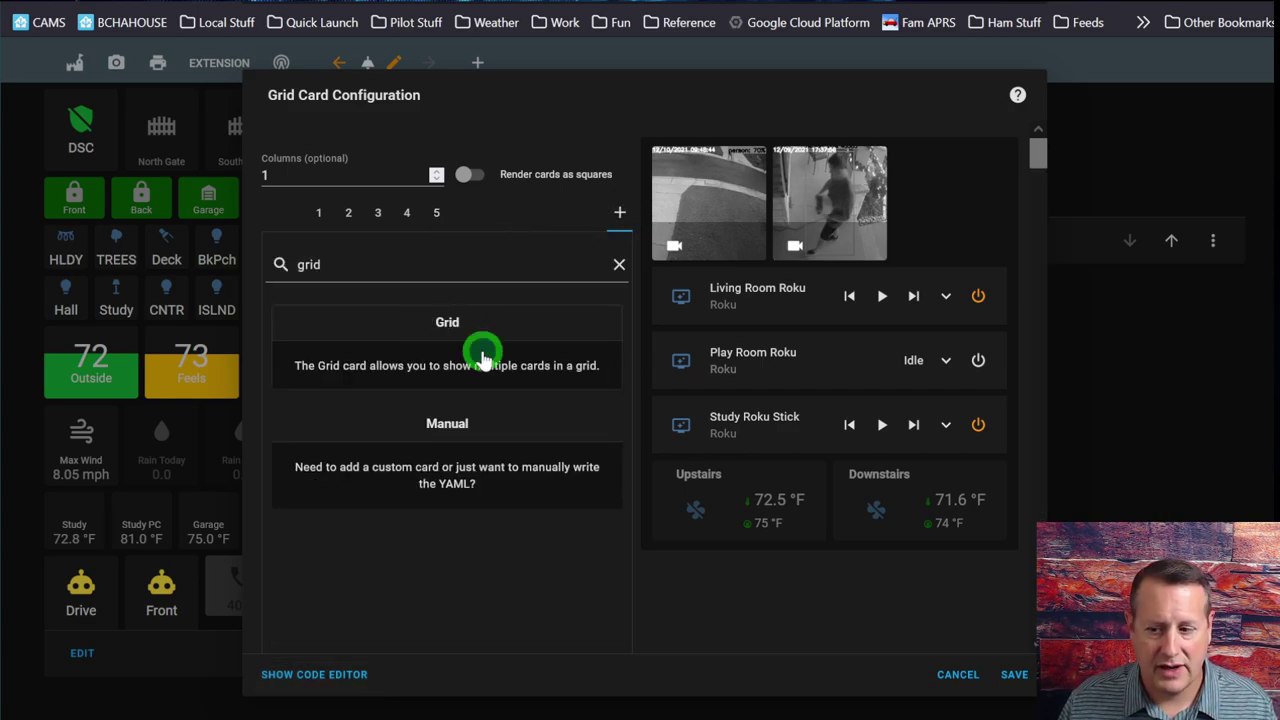
pyautogui.click(463, 318)
# Search the cards for "entity" and add an Entity card as the first card of the new nested grid
pyautogui.click(420, 403)
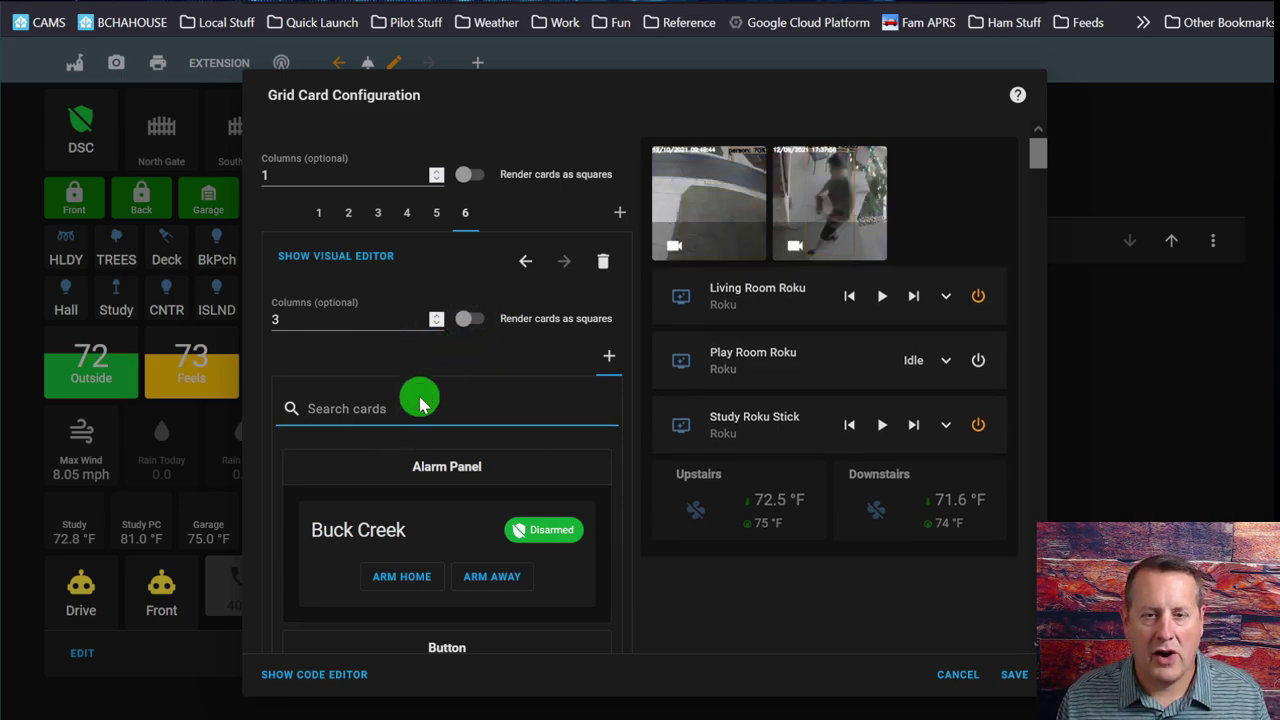
pyautogui.write('entity')
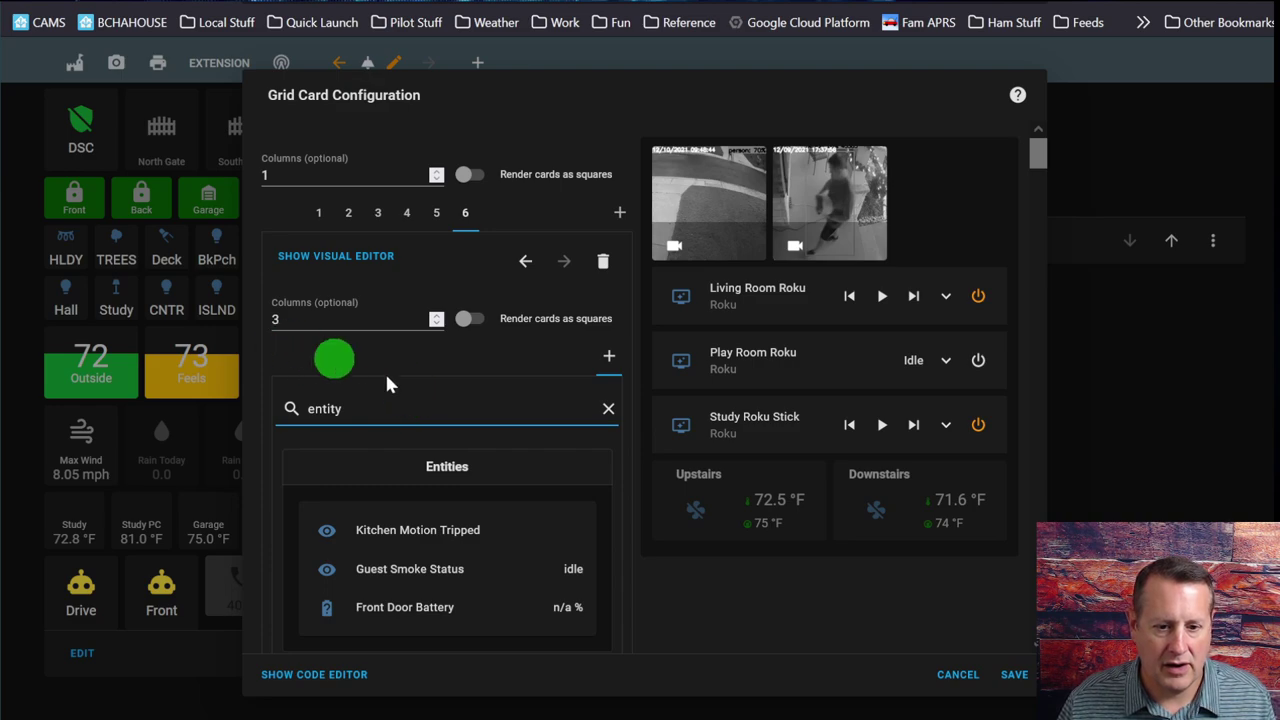
pyautogui.scroll(-3, 465, 431)
pyautogui.click(429, 423)
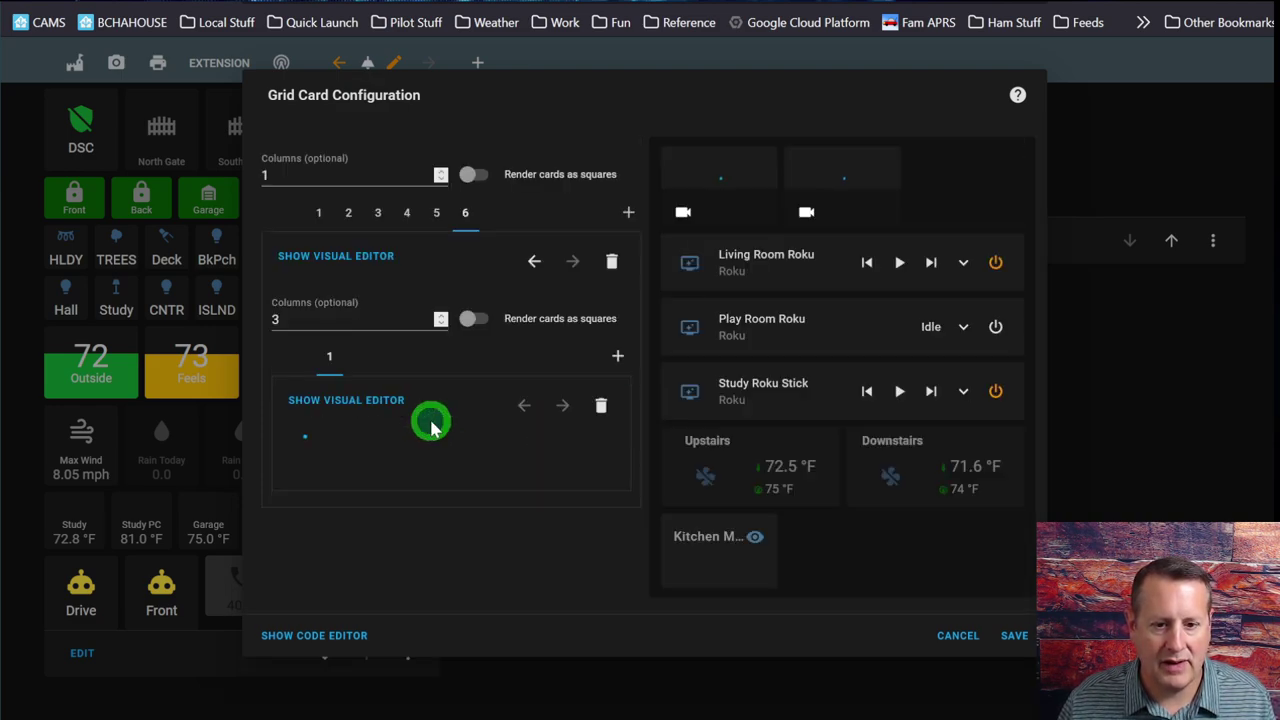
# Set the Entity card's entity to sensor.flume_sensor_buck_creek_current_day
pyautogui.click(505, 468)
pyautogui.moveTo(505, 468); pyautogui.dragTo(284, 525)
pyautogui.write('flu')
pyautogui.press('BackSpace')
pyautogui.press('BackSpace')
pyautogui.press('BackSpace')
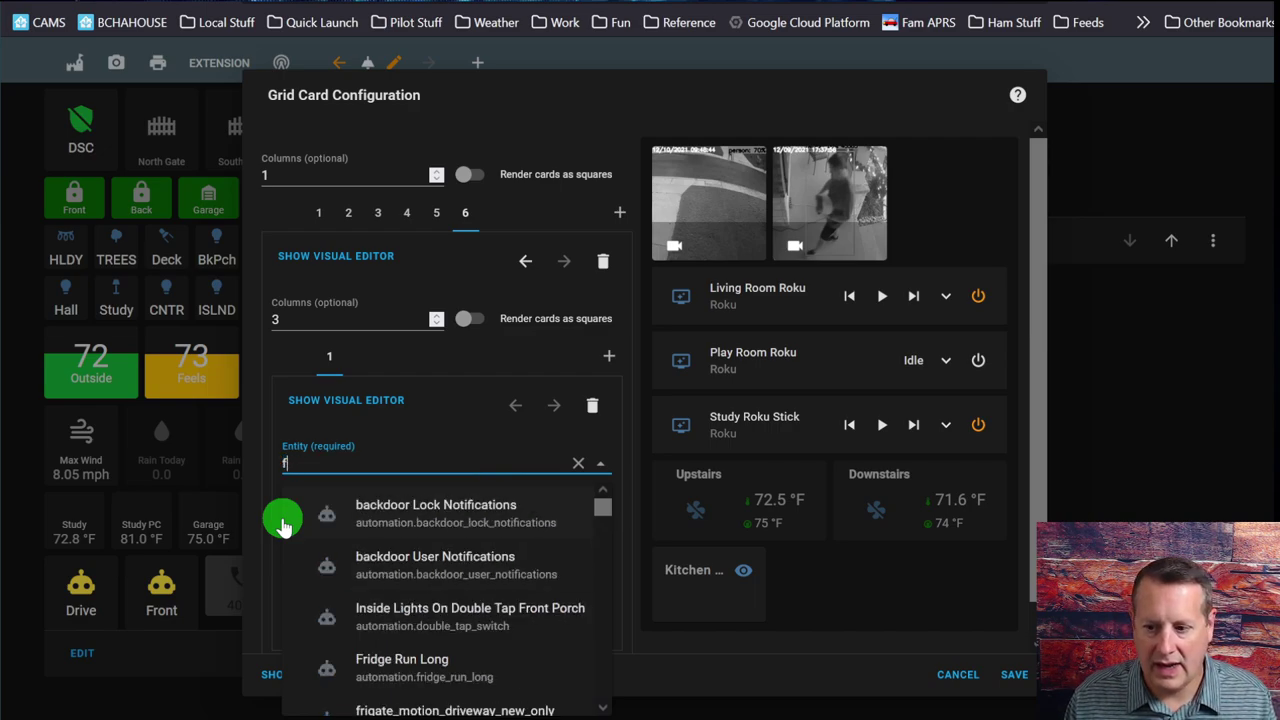
pyautogui.write('current_day')
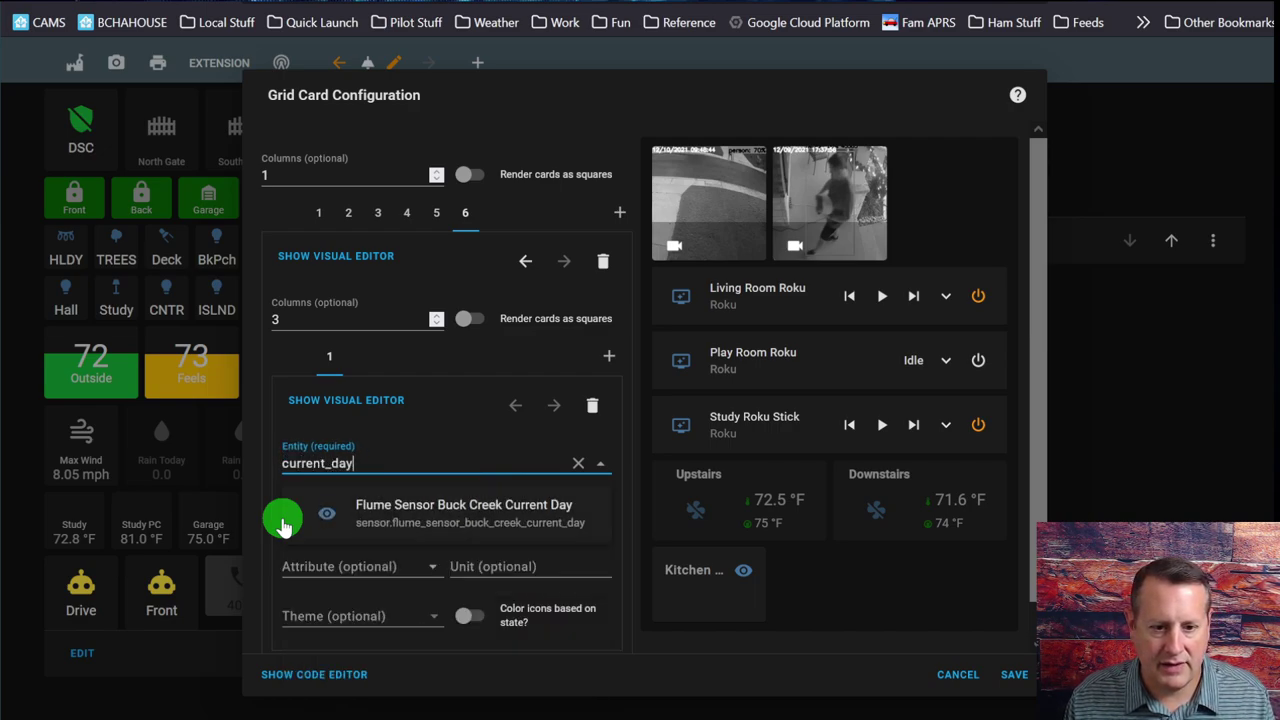
pyautogui.click(448, 522)
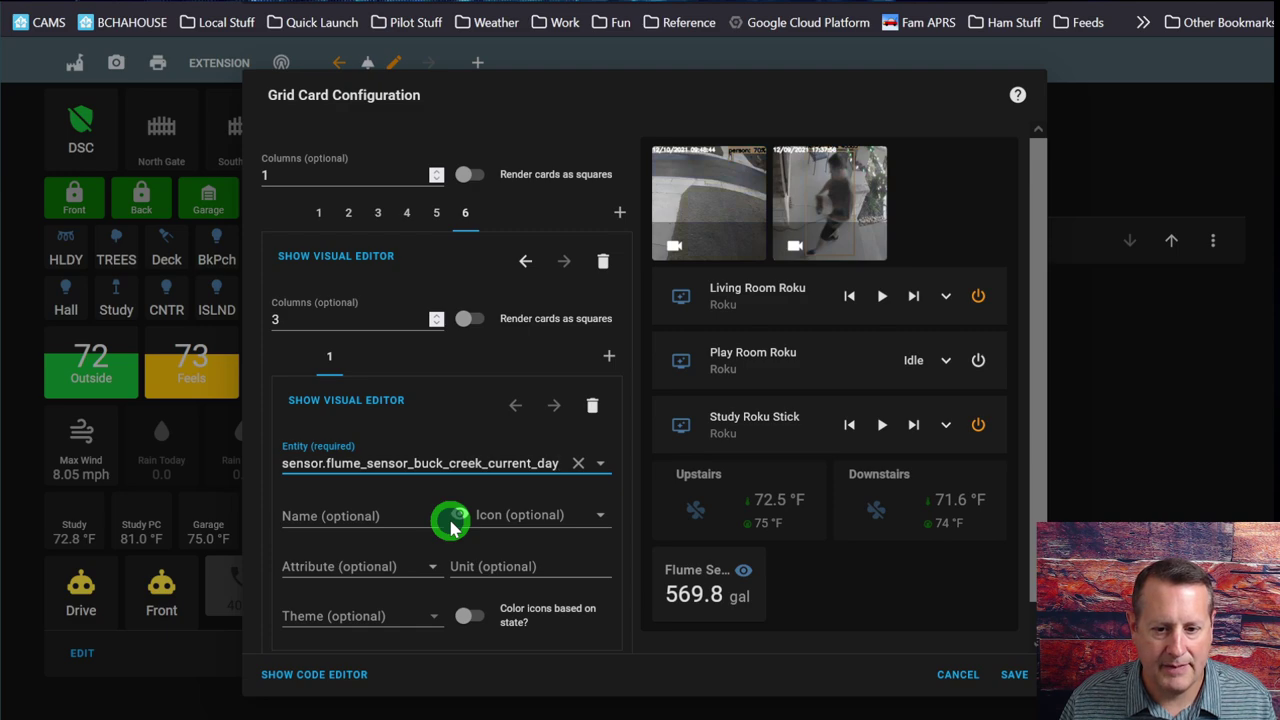
# Name the water usage card "Day Water" and give it the mdi:fountain icon
pyautogui.click(343, 516)
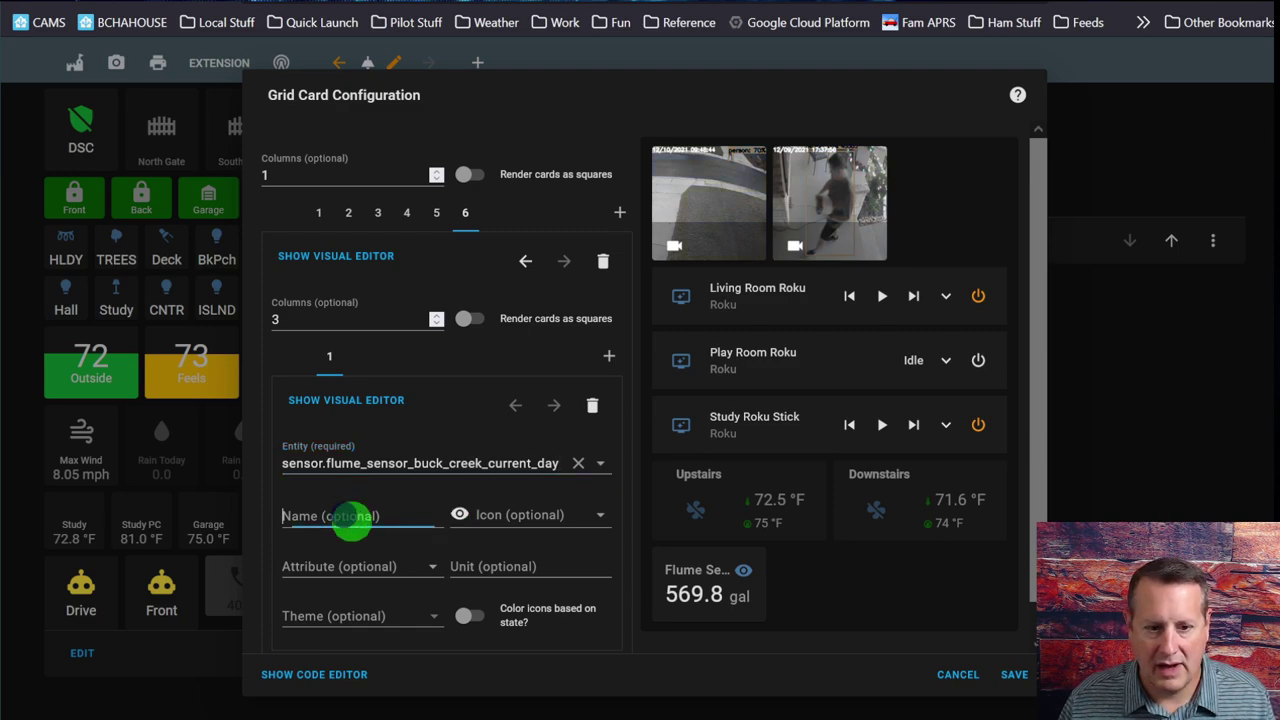
pyautogui.write('Day Water')
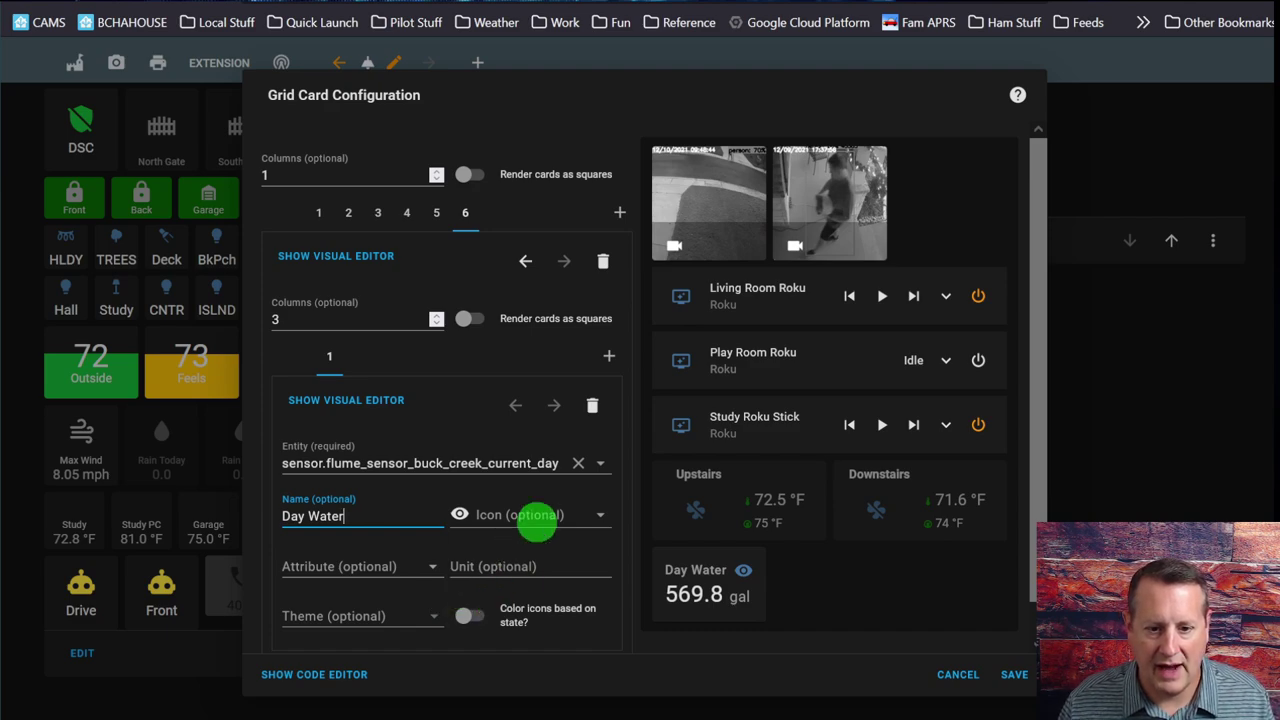
pyautogui.click(532, 515)
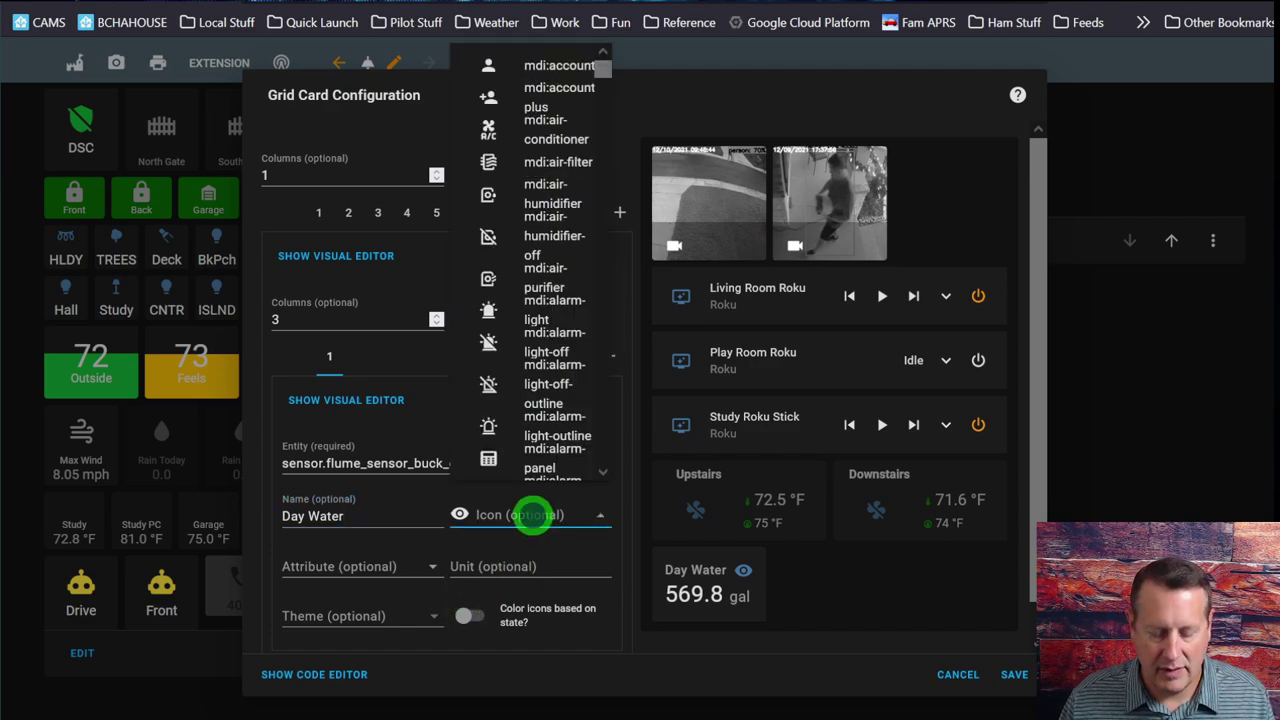
pyautogui.write('hous')
pyautogui.press('BackSpace')
pyautogui.press('BackSpace')
pyautogui.press('BackSpace')
pyautogui.press('BackSpace')
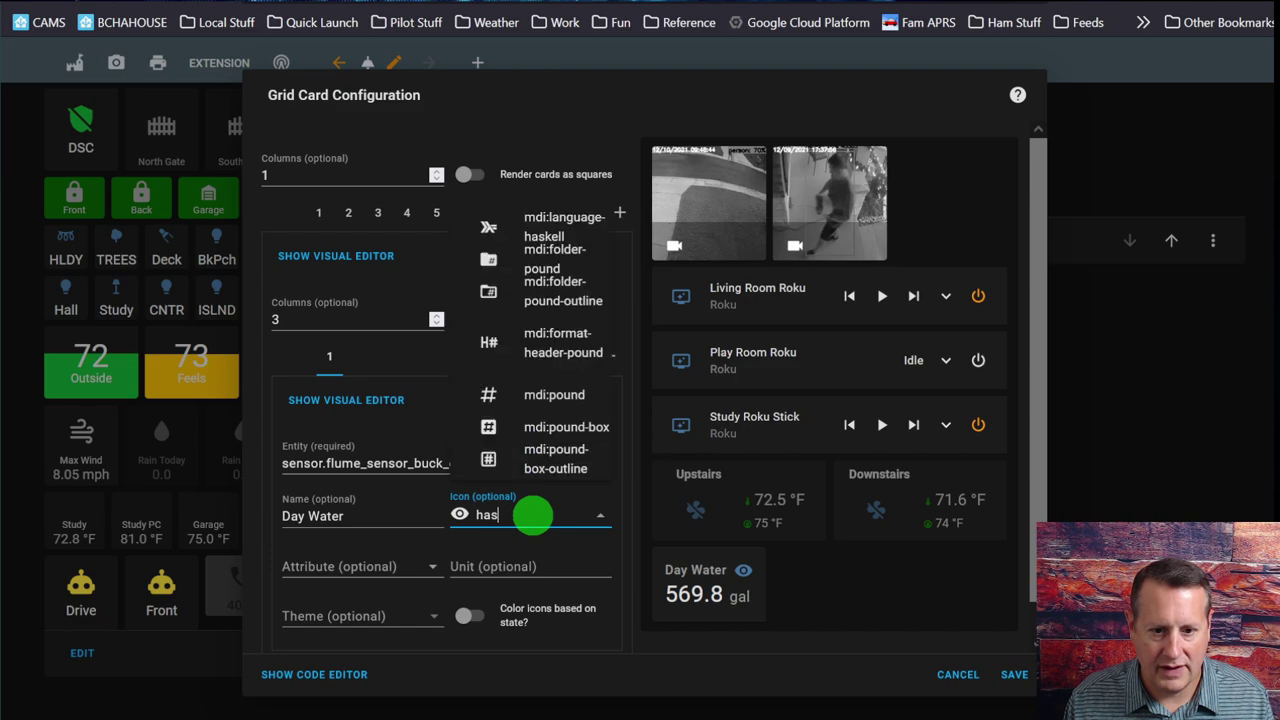
pyautogui.write('foun')
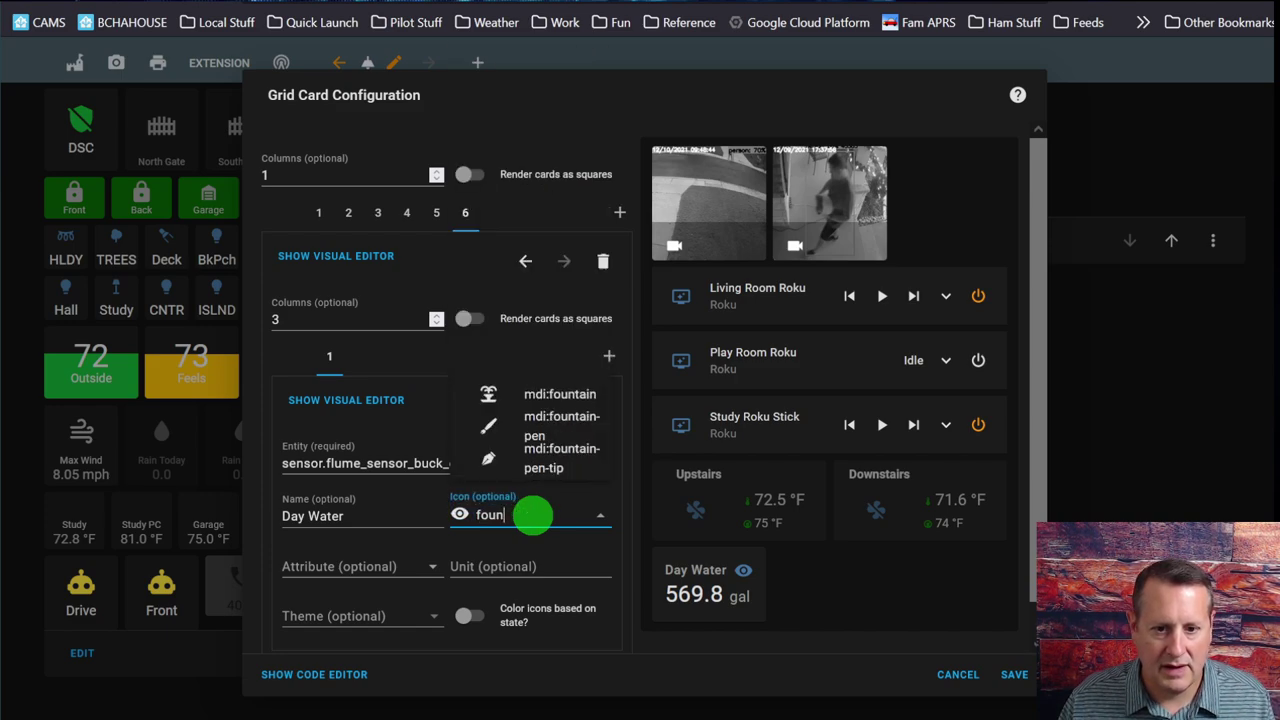
pyautogui.click(560, 394)
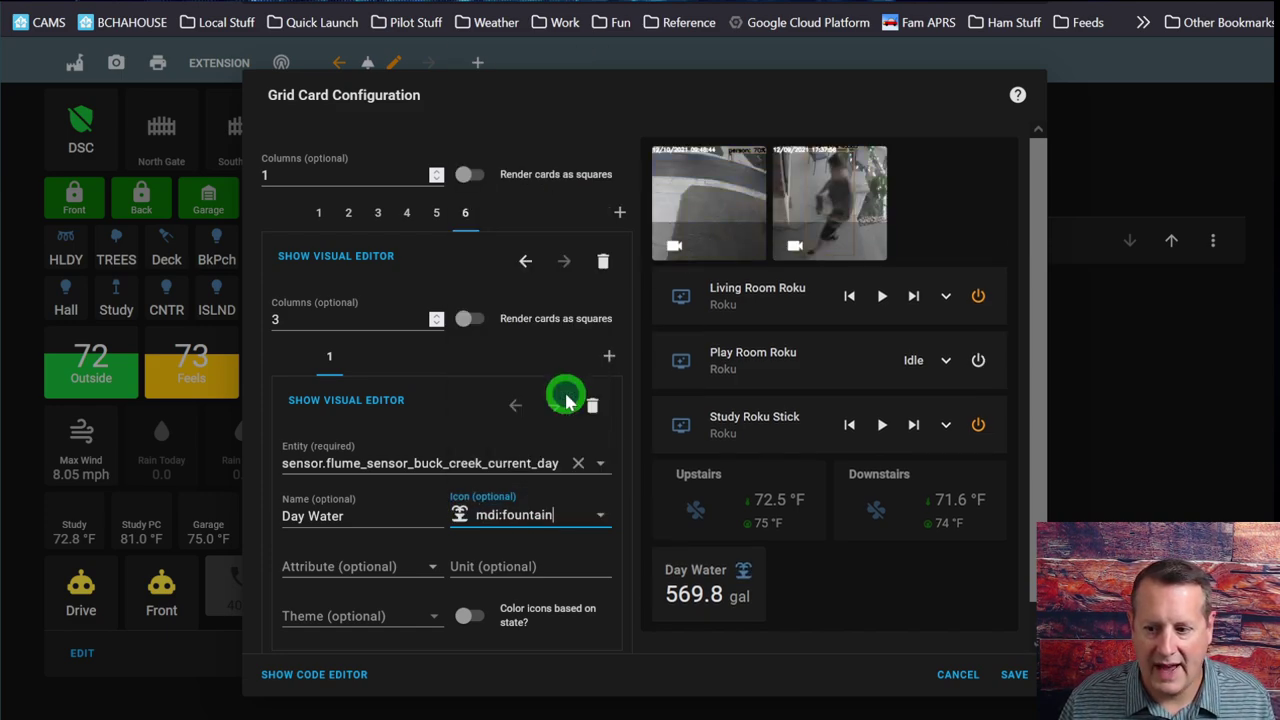
# Set the Day Water card's unit to gal
pyautogui.scroll(-1, 369, 540)
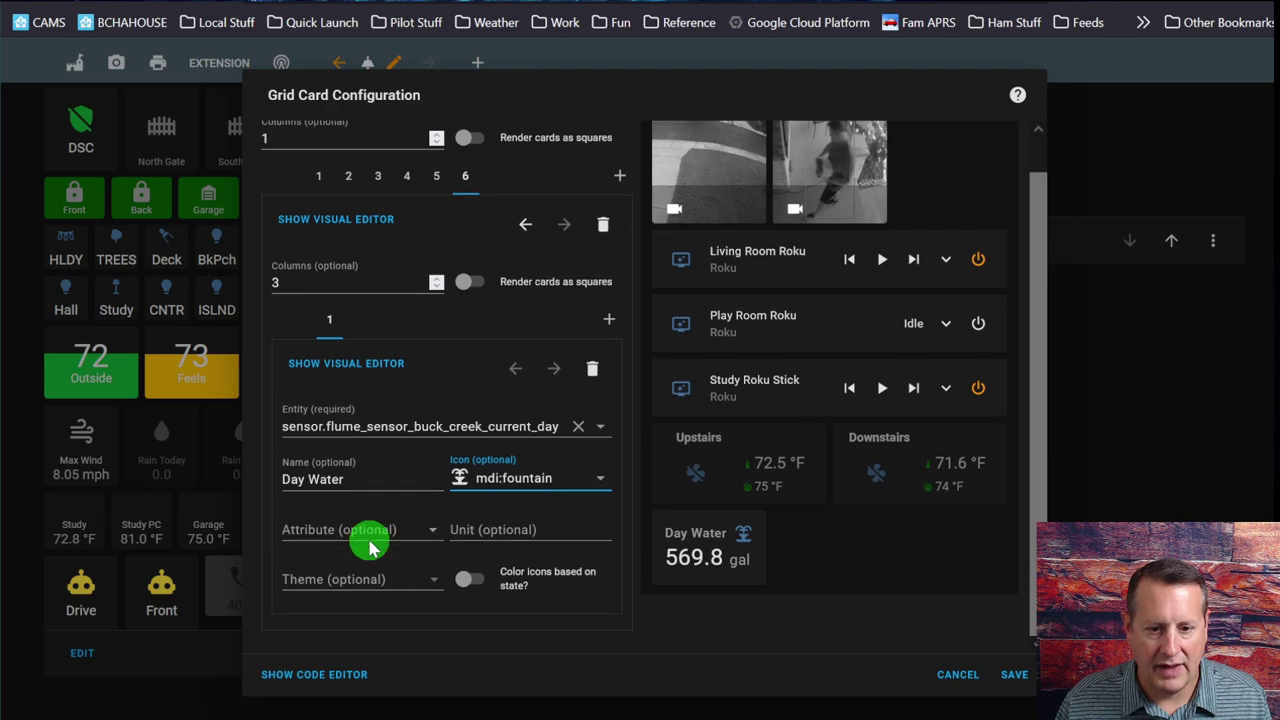
pyautogui.click(528, 527)
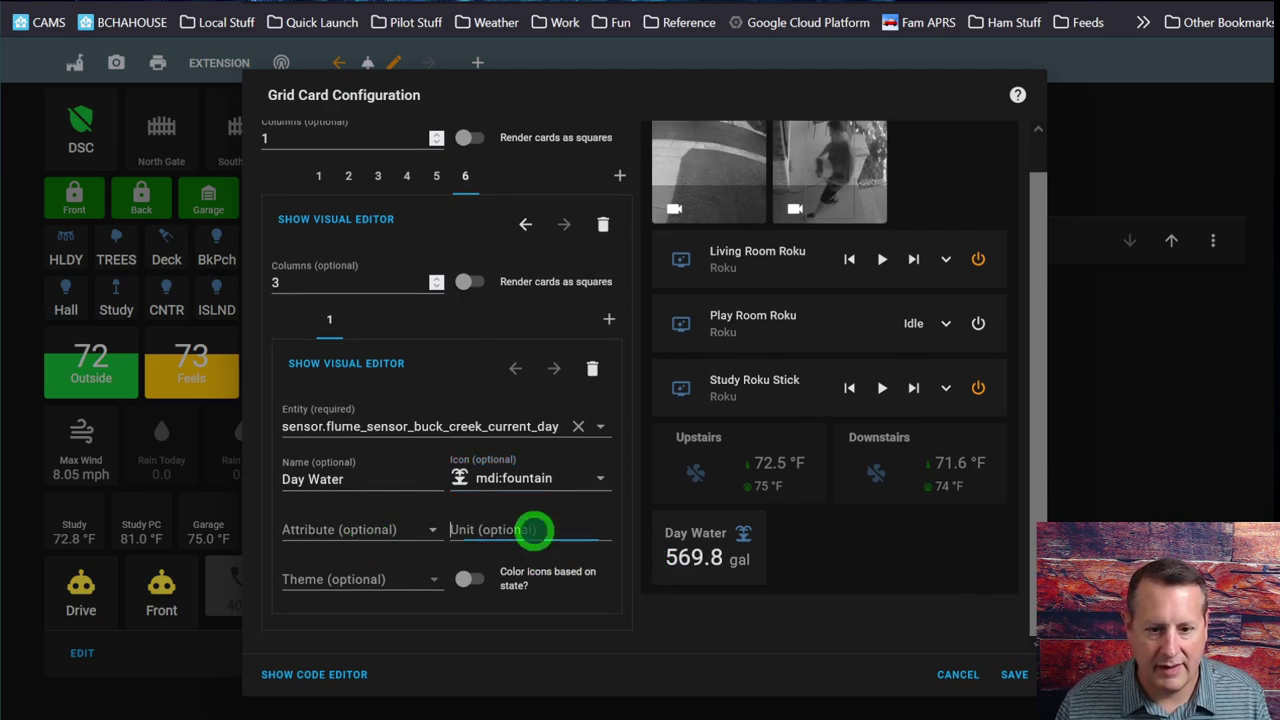
pyautogui.write('gal')
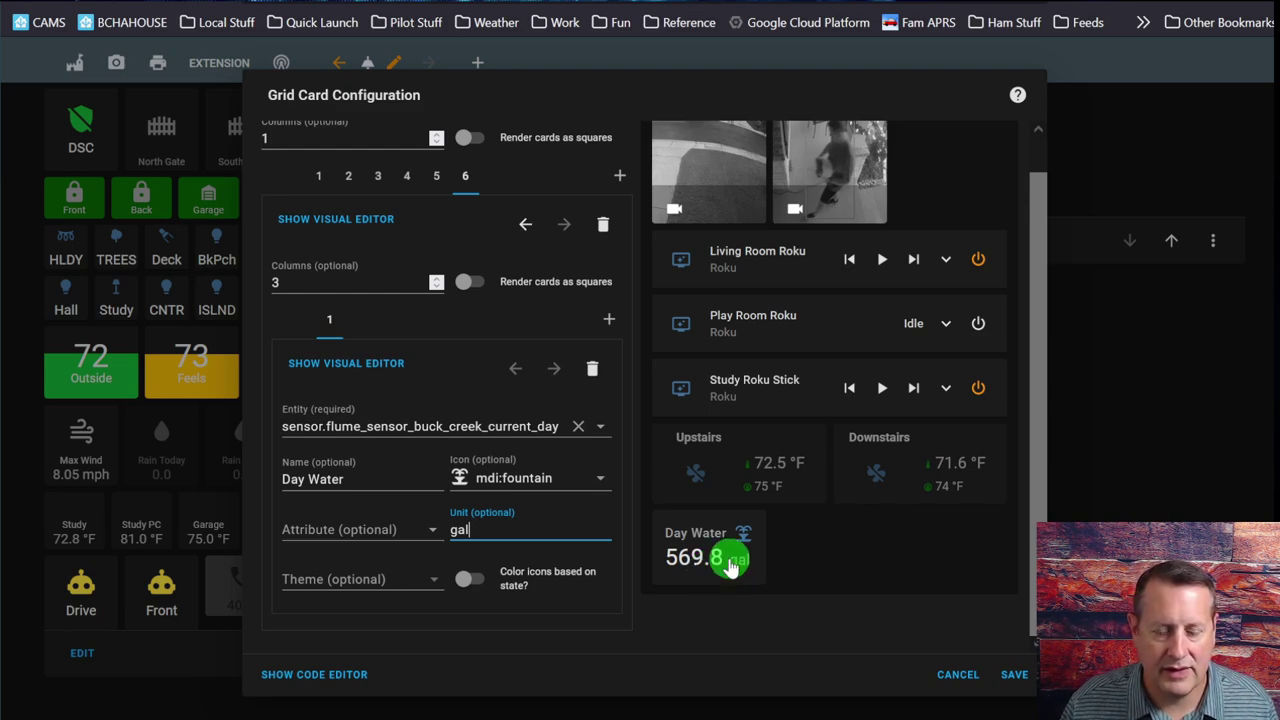
# Add a Custom: Button-Card as the second card of the nested grid, beside Day Water
pyautogui.scroll(1, 727, 567)
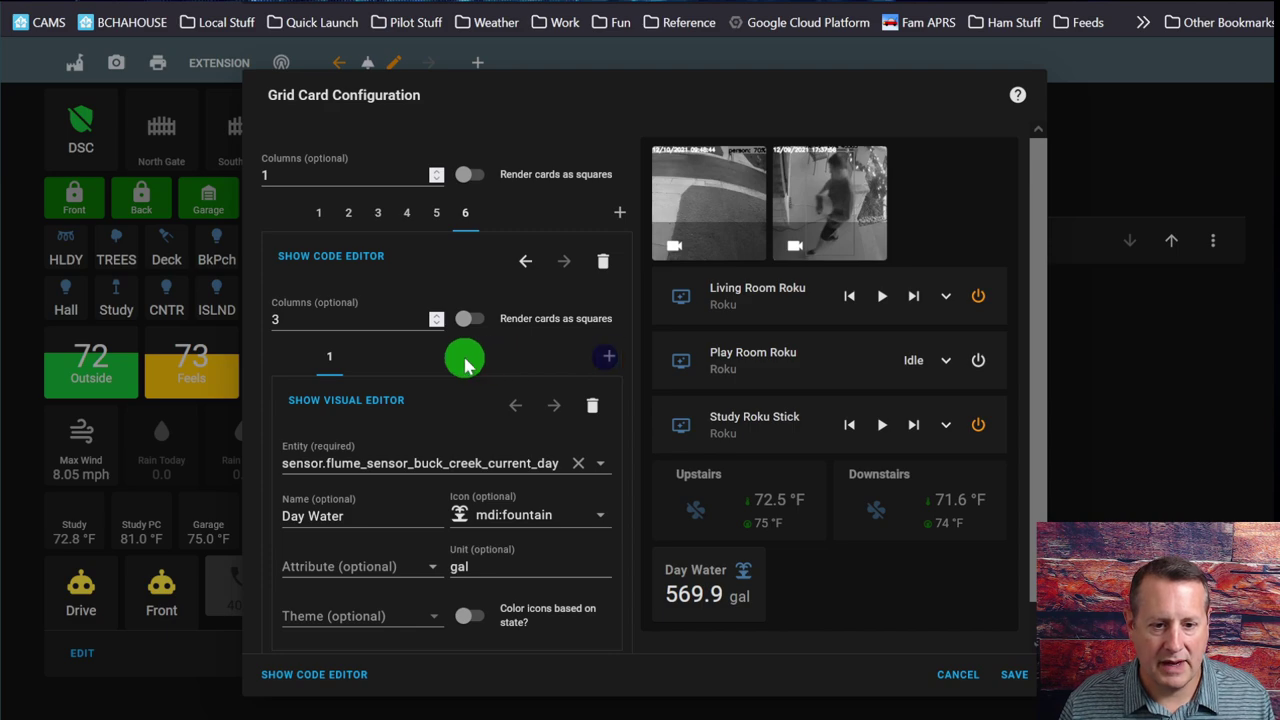
pyautogui.click(605, 366)
pyautogui.write('bsu')
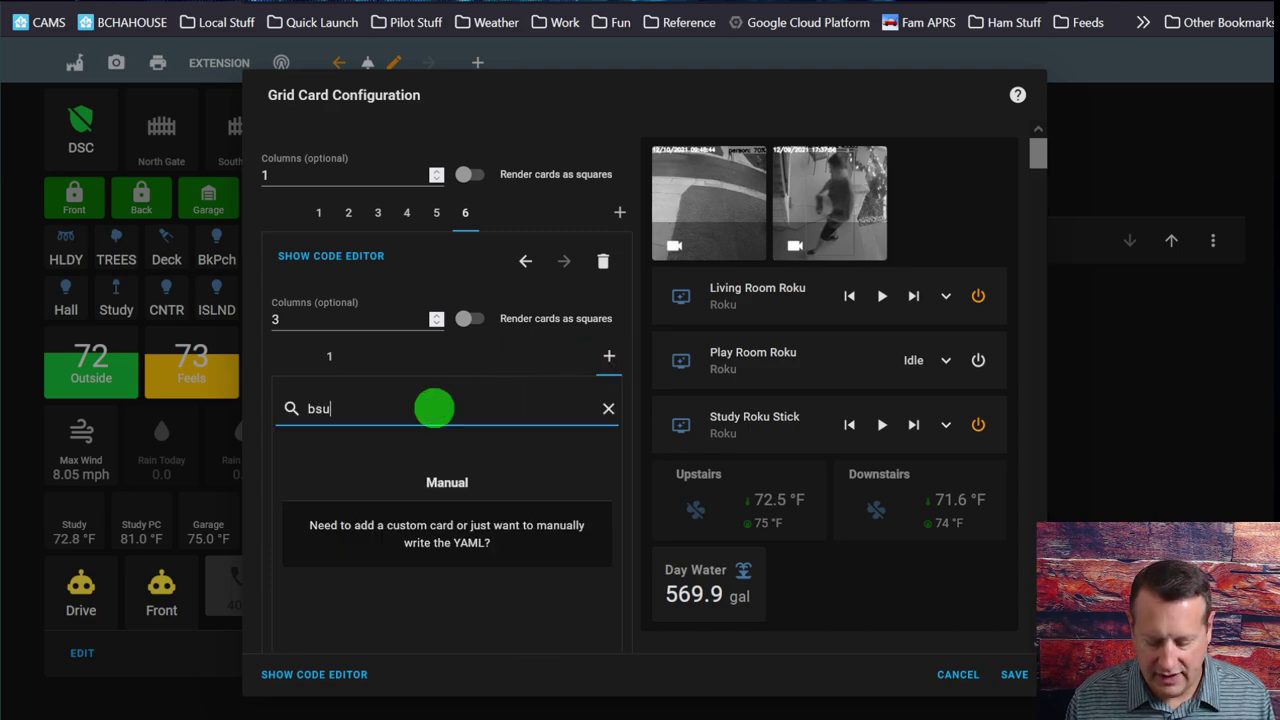
pyautogui.press('BackSpace')
pyautogui.press('BackSpace')
pyautogui.write('cu')
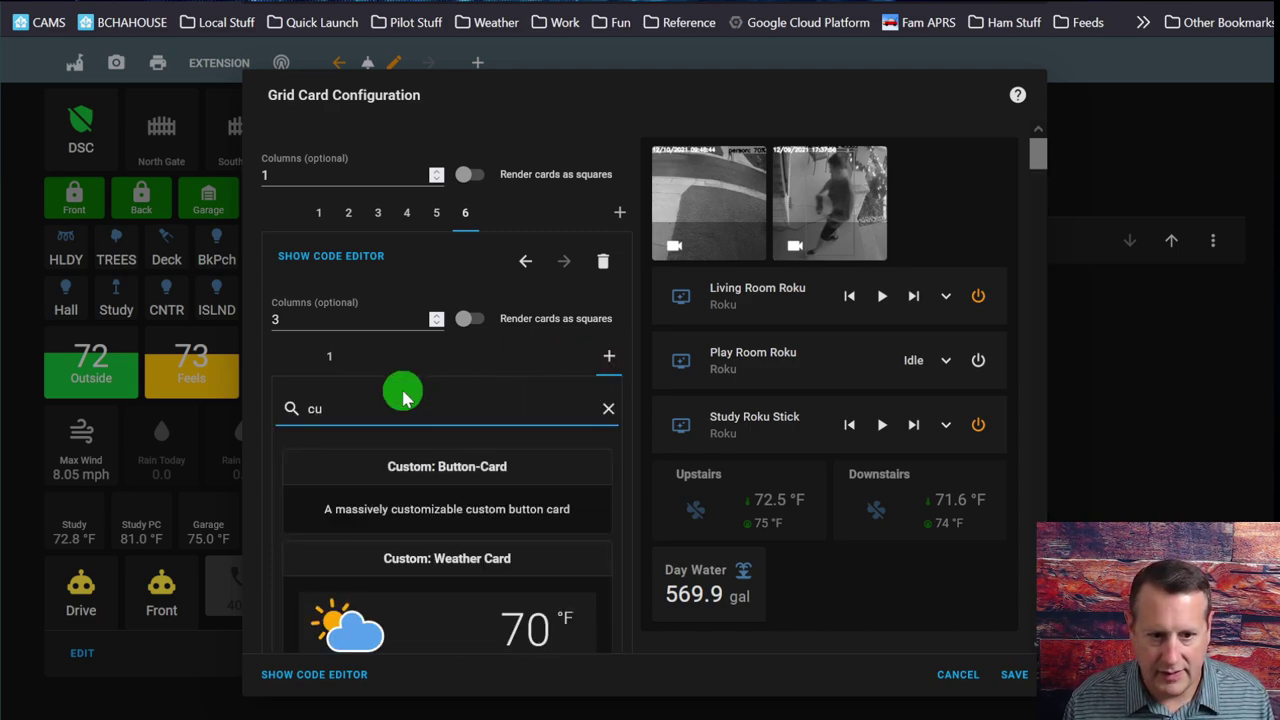
pyautogui.click(465, 505)
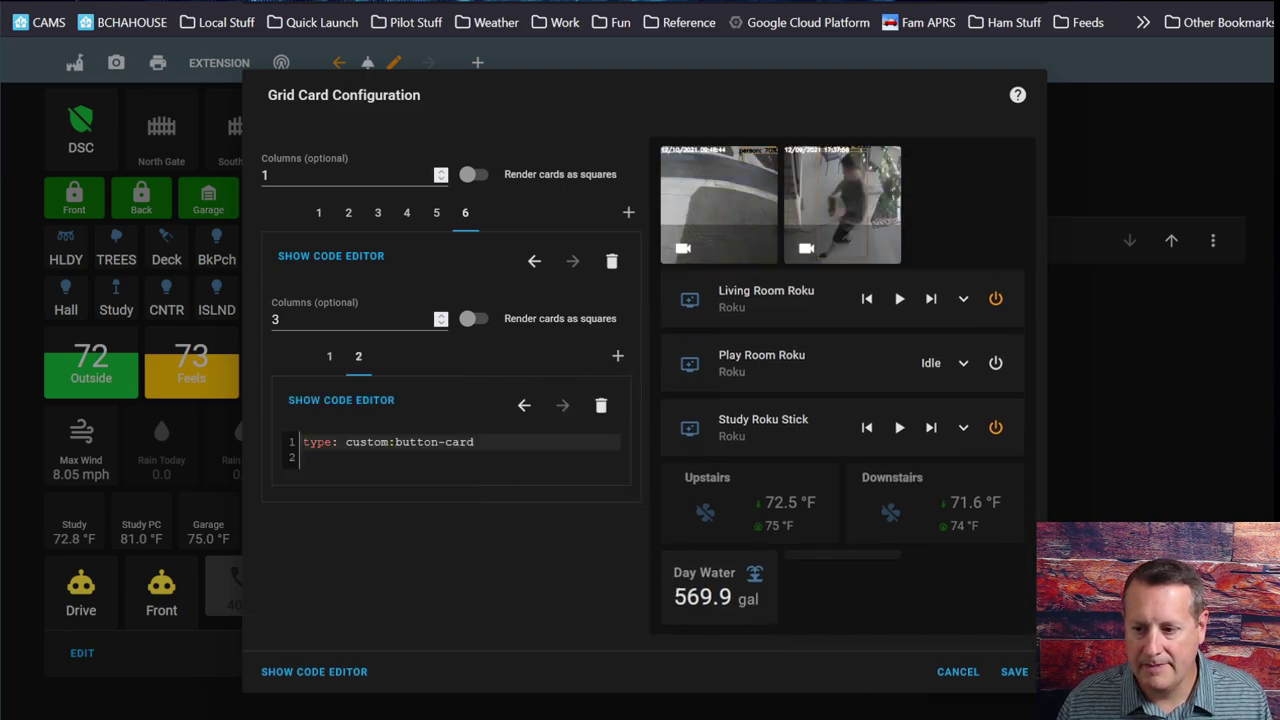
# Paste the Flume sensor YAML into the second card, with an mdi:fountain icon and a green blinking style for values >= 0.5
pyautogui.hotkey('ctrl', 'v')
pyautogui.scroll(-2, 366, 471)
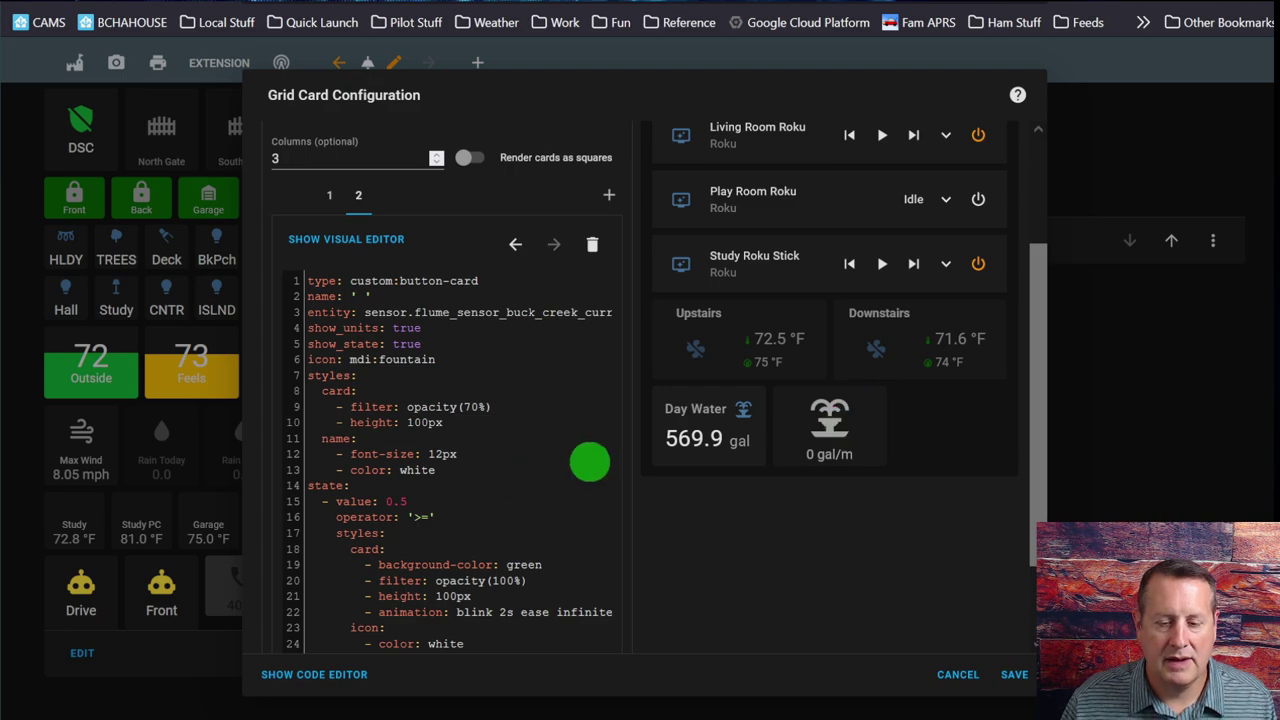
pyautogui.scroll(-1, 408, 509)
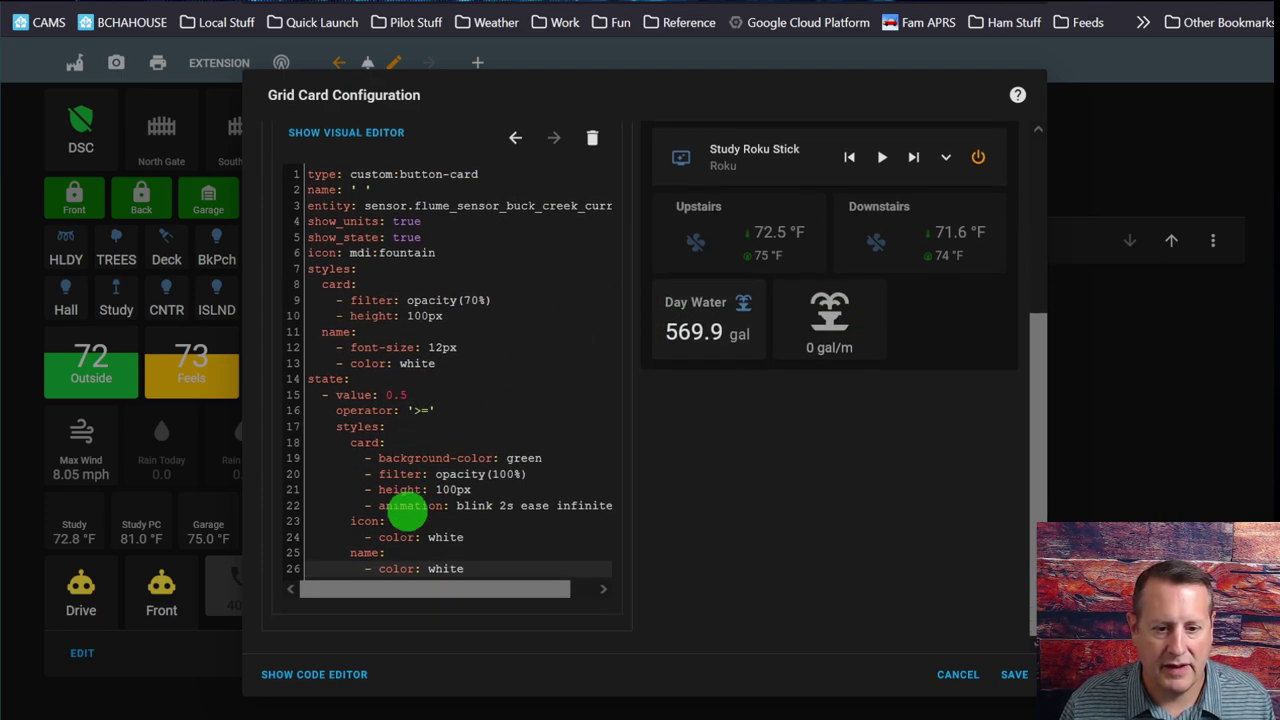
pyautogui.moveTo(480, 588); pyautogui.dragTo(429, 597)
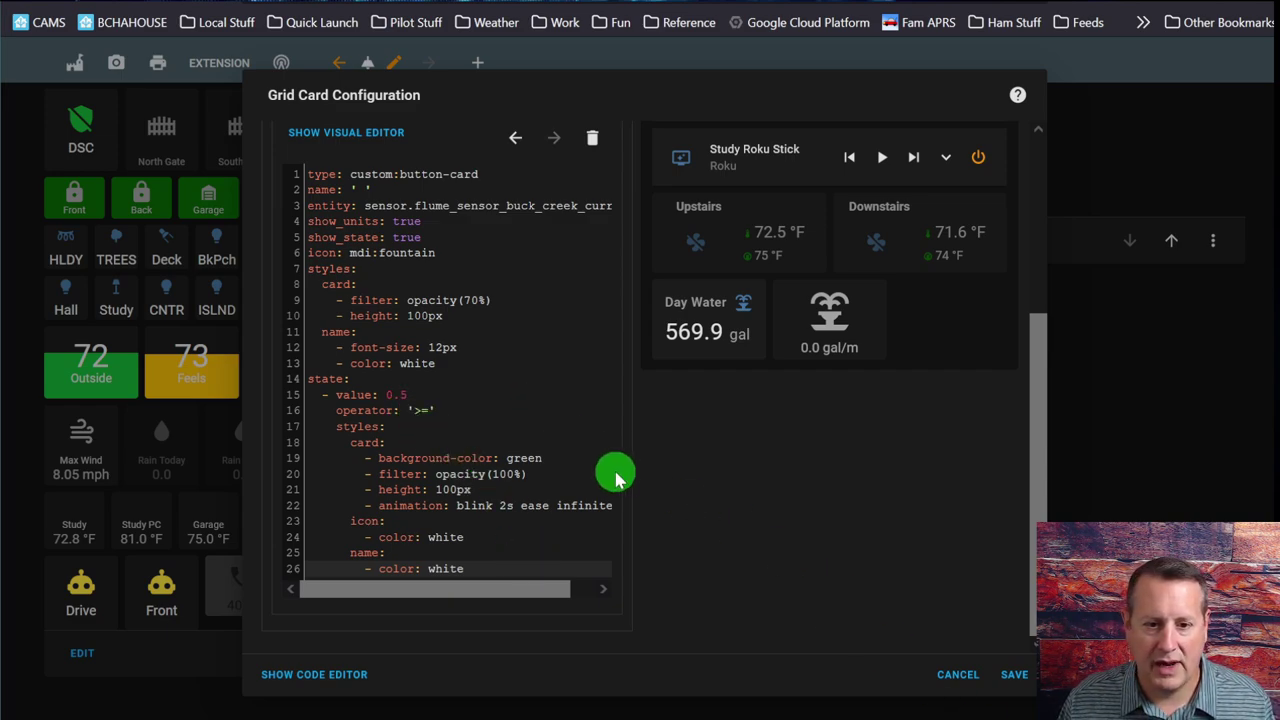
# Search the cards for "bu" and add a Custom: Button-Card as the nested grid's third card
pyautogui.scroll(3, 600, 477)
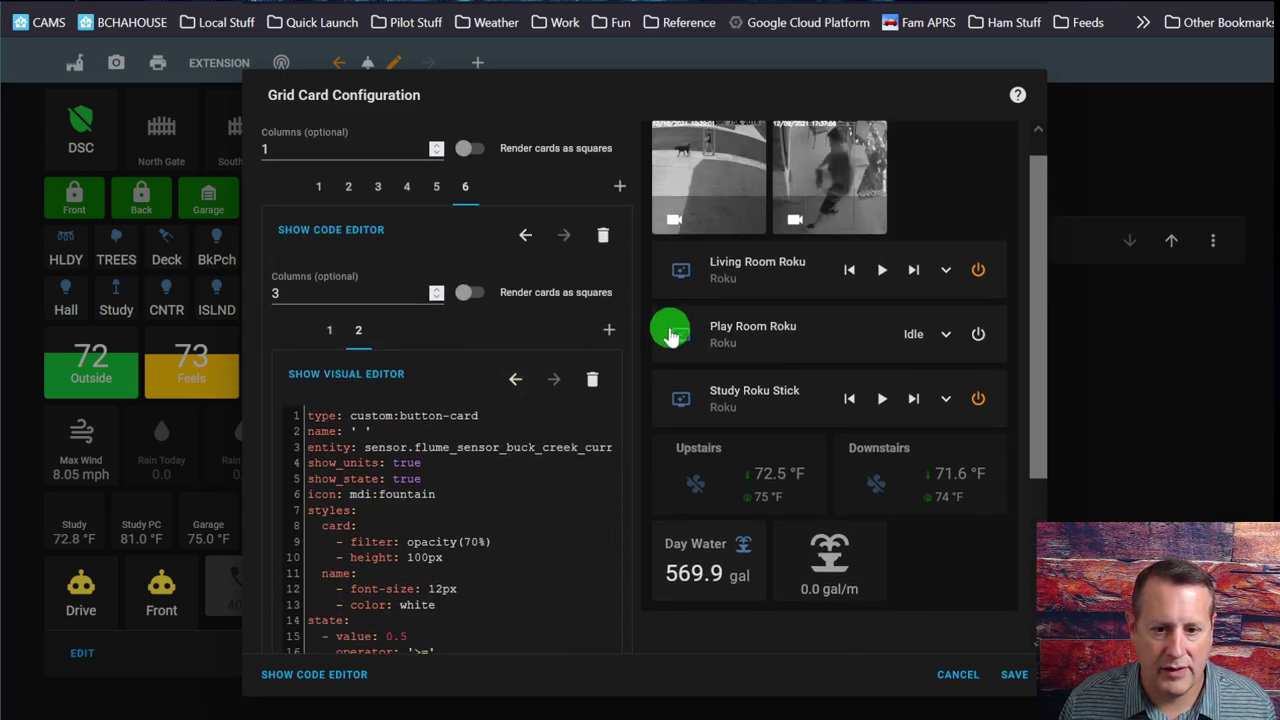
pyautogui.click(609, 330)
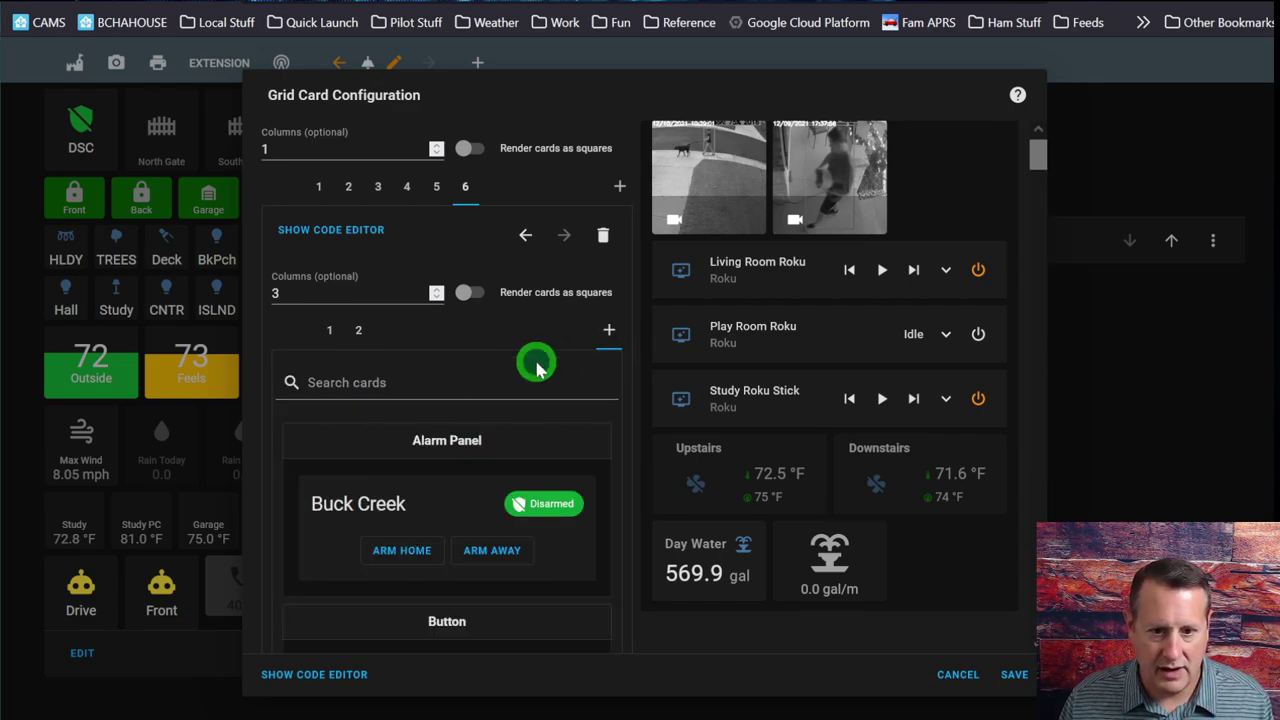
pyautogui.click(536, 370)
pyautogui.write('bu')
pyautogui.click(485, 437)
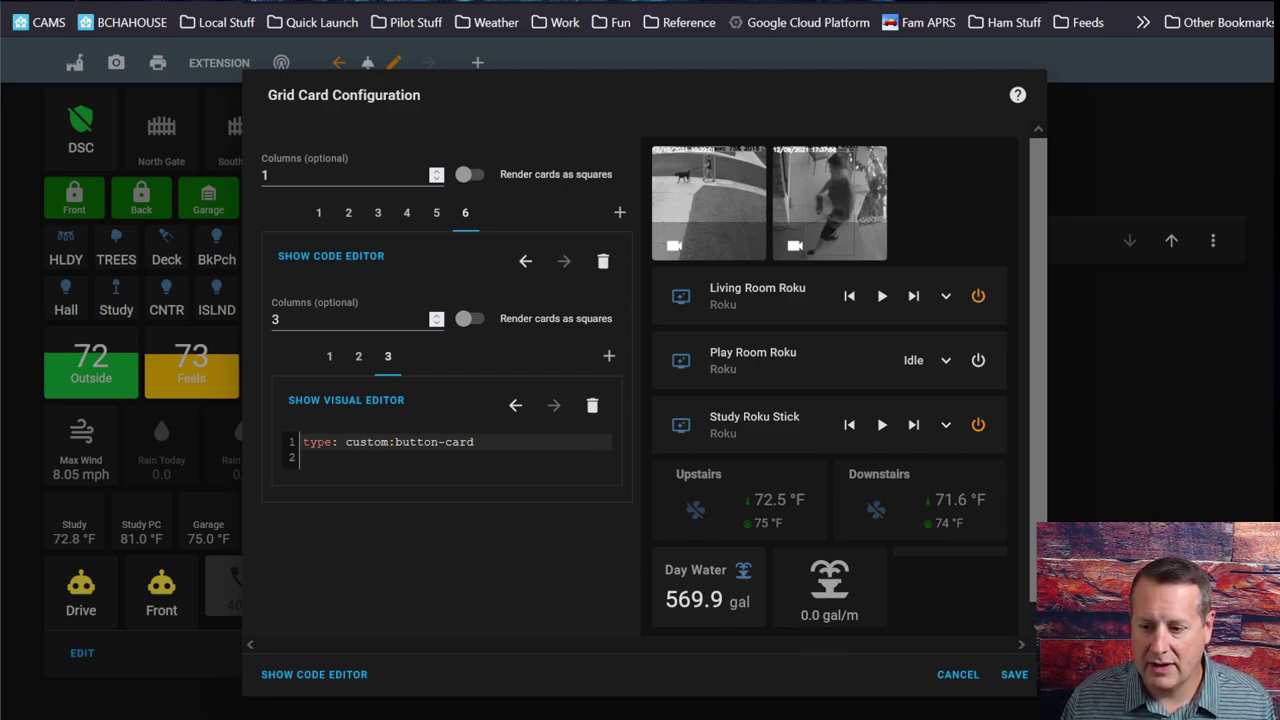
# Replace the third card's YAML with the washing machine electric sensor code, using an mdi:washing-machine icon and a blue background for values >= 5
pyautogui.click(500, 452)
pyautogui.hotkey('ctrl', 'a')
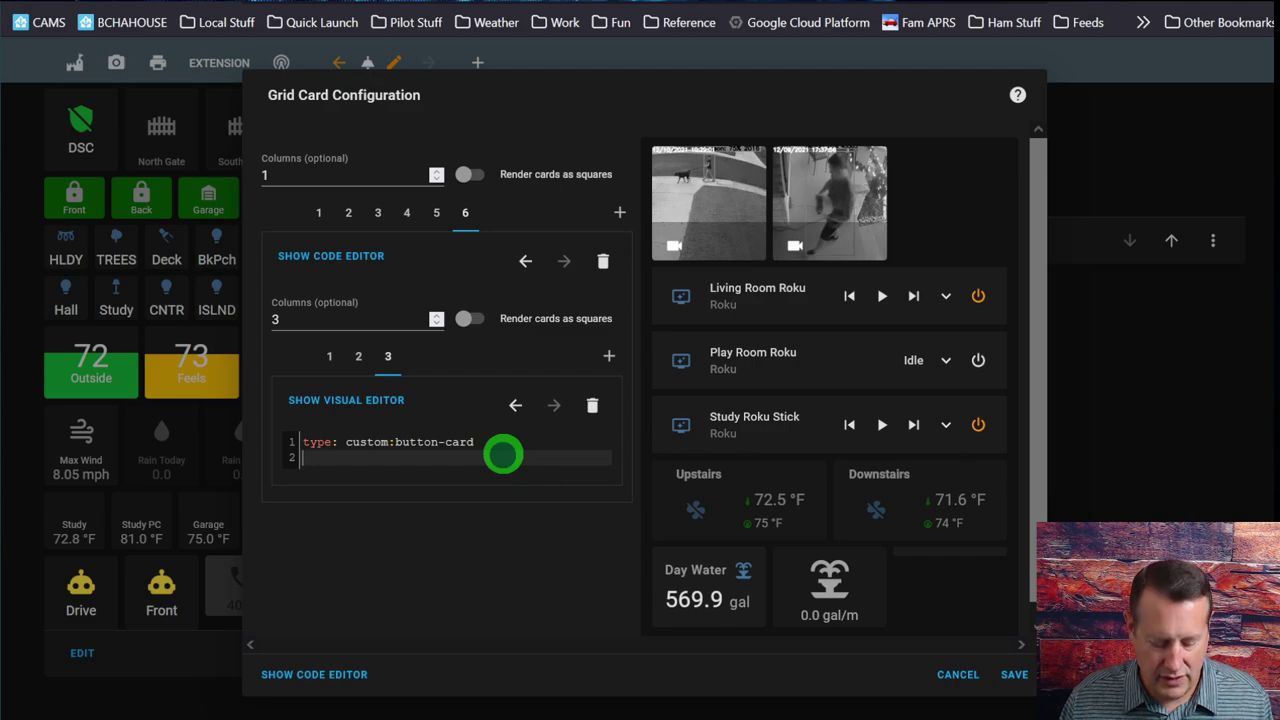
pyautogui.hotkey('ctrl', 'v')
pyautogui.scroll(-3, 471, 480)
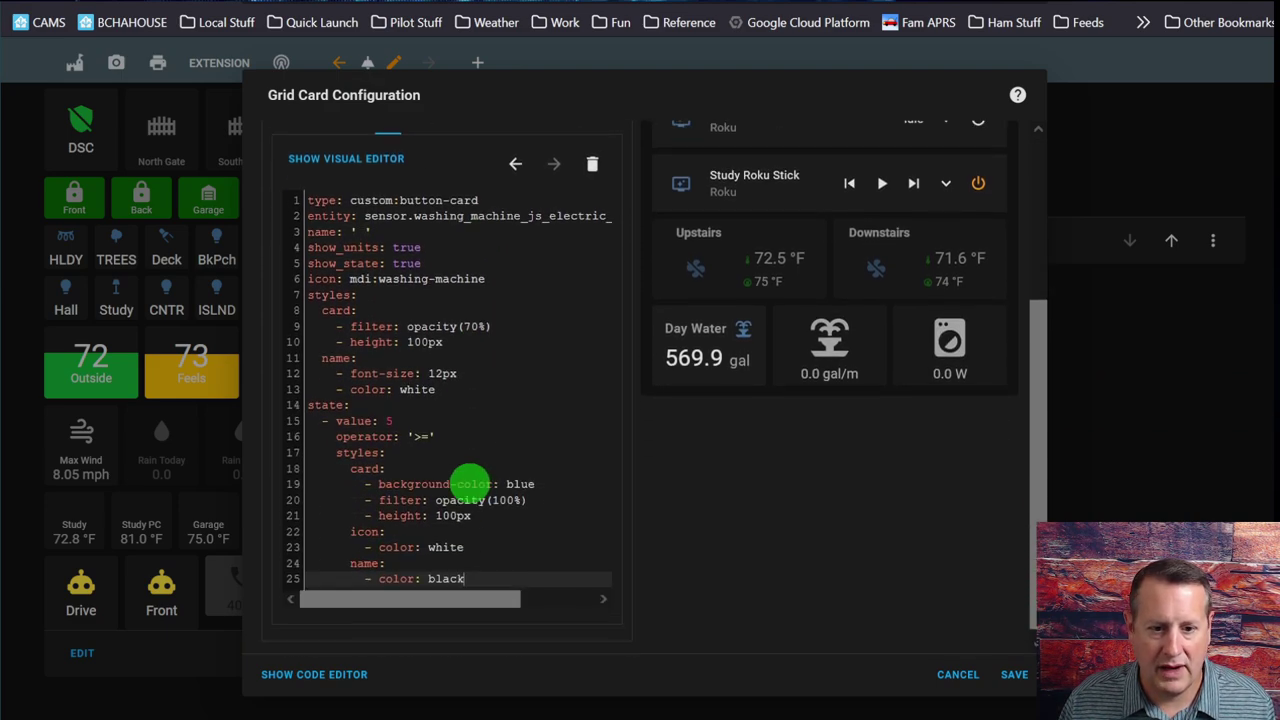
pyautogui.scroll(-1, 517, 483)
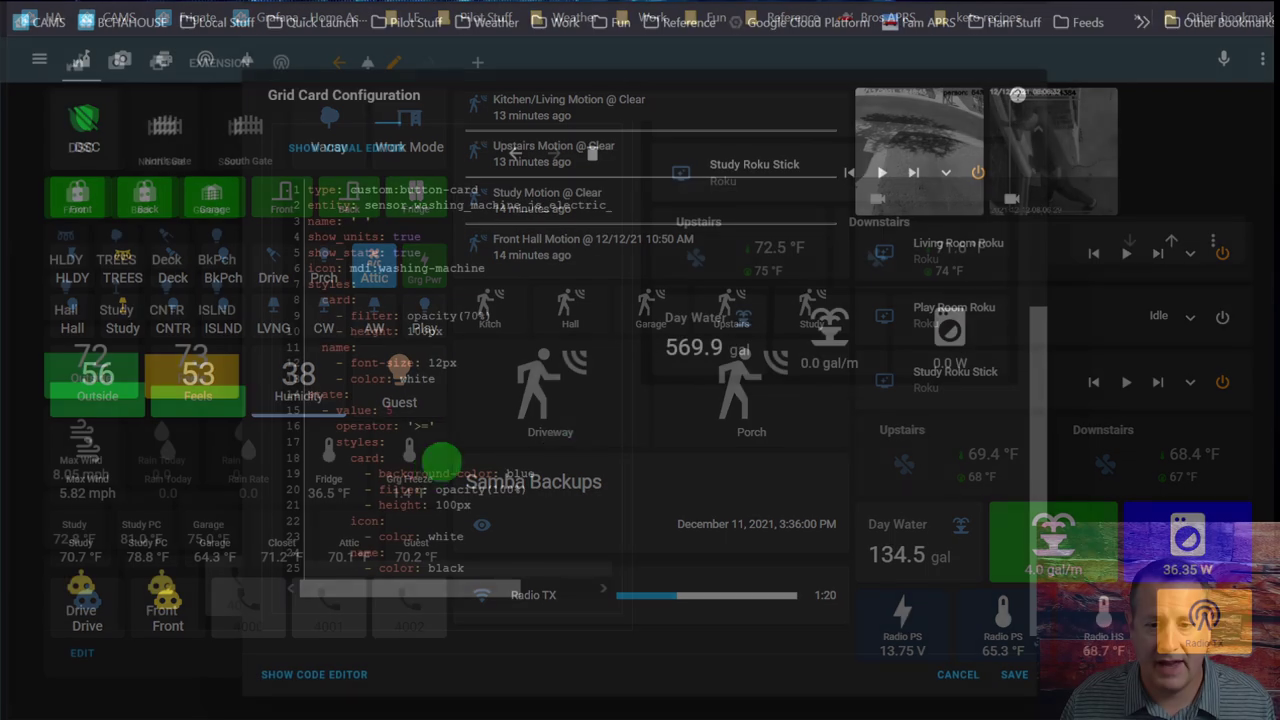
pyautogui.scroll(1, 415, 485)
pyautogui.scroll(-1, 450, 510)
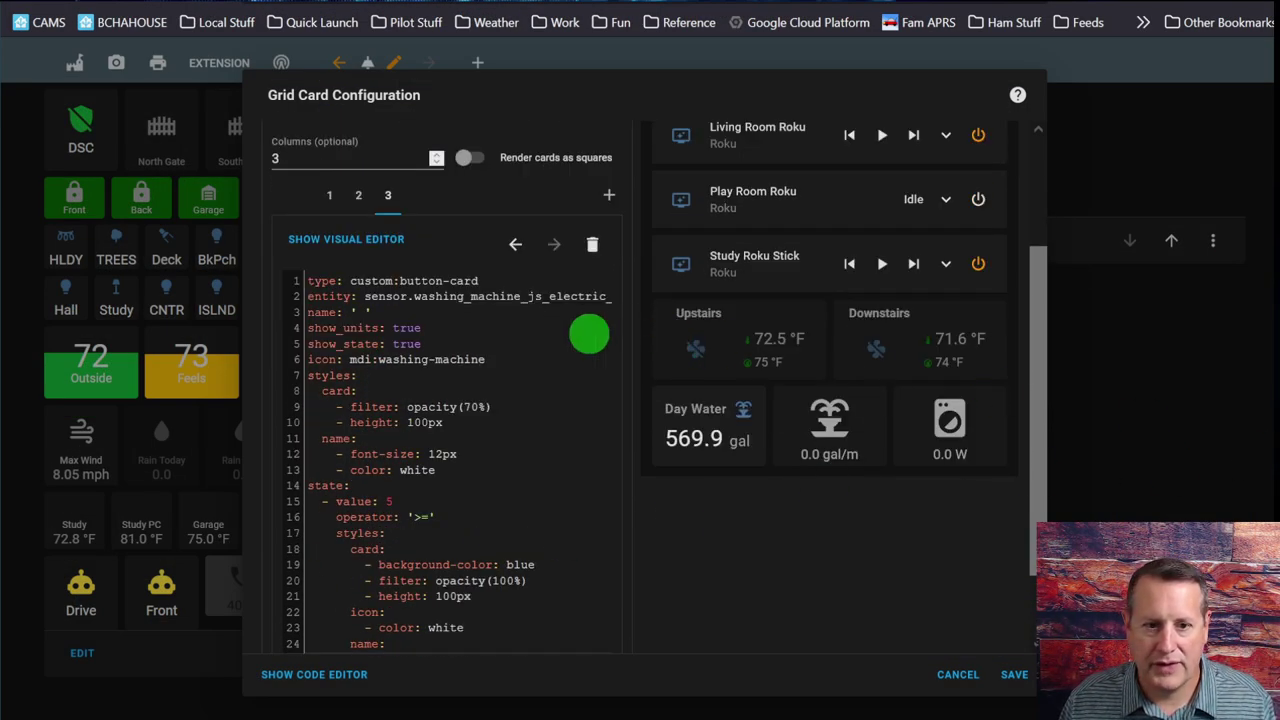
# Search the cards for "grid" and add a Grid card as the outer grid's seventh card
pyautogui.scroll(2, 475, 380)
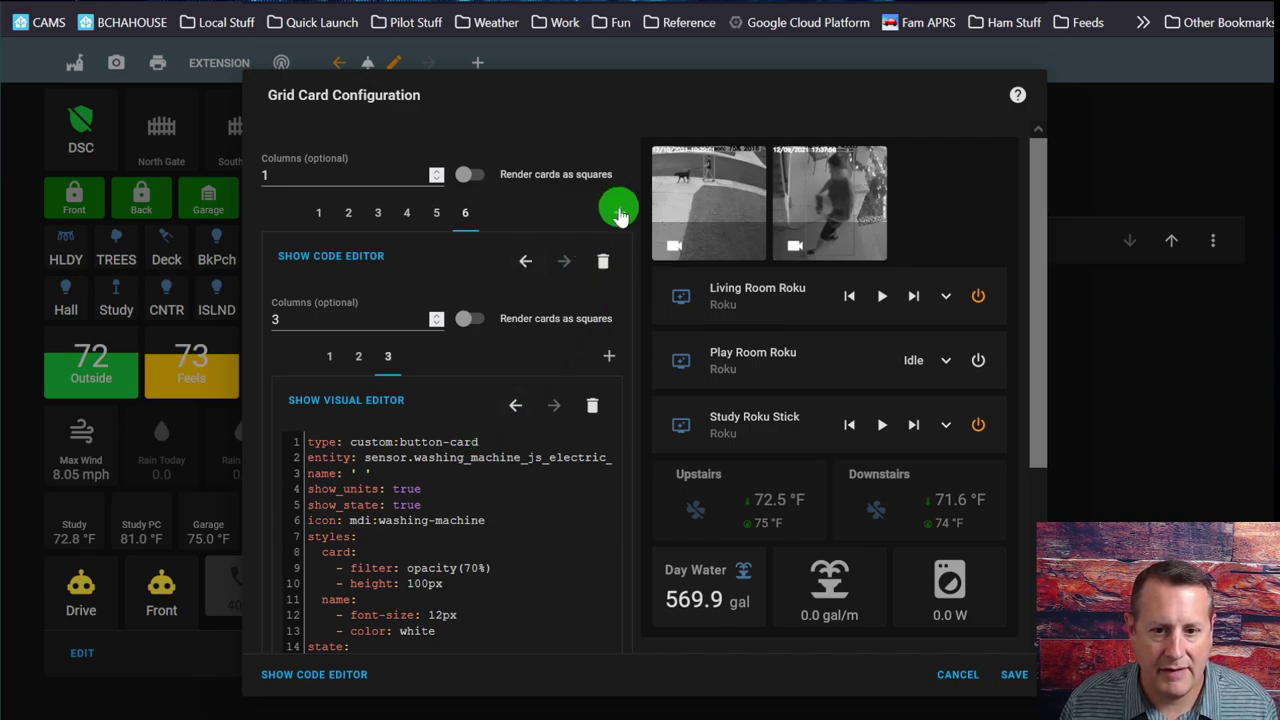
pyautogui.click(620, 212)
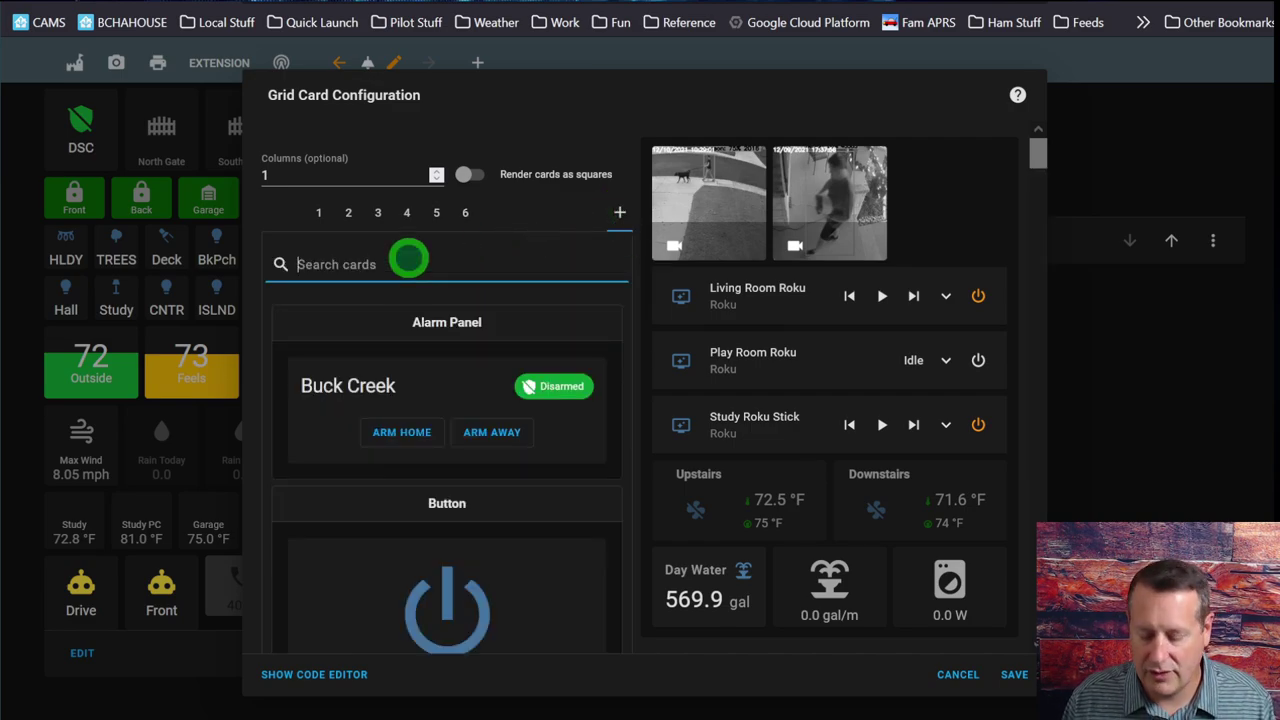
pyautogui.write('grid')
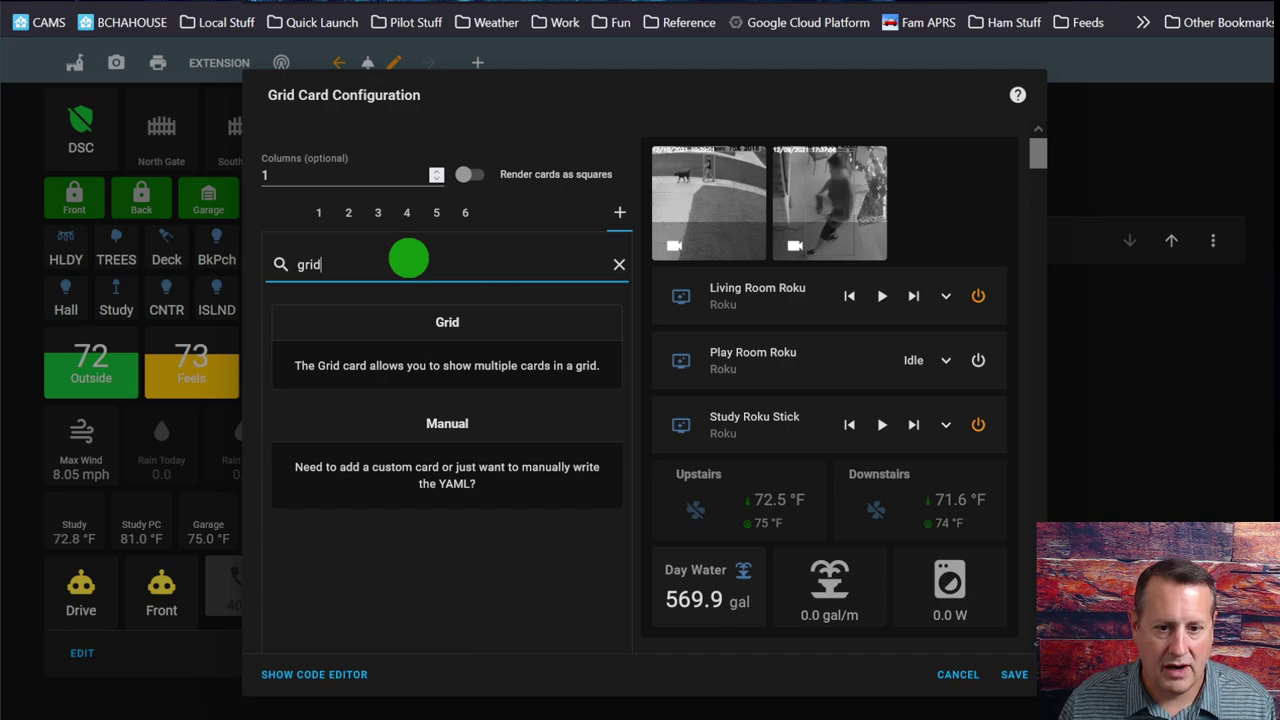
pyautogui.click(430, 334)
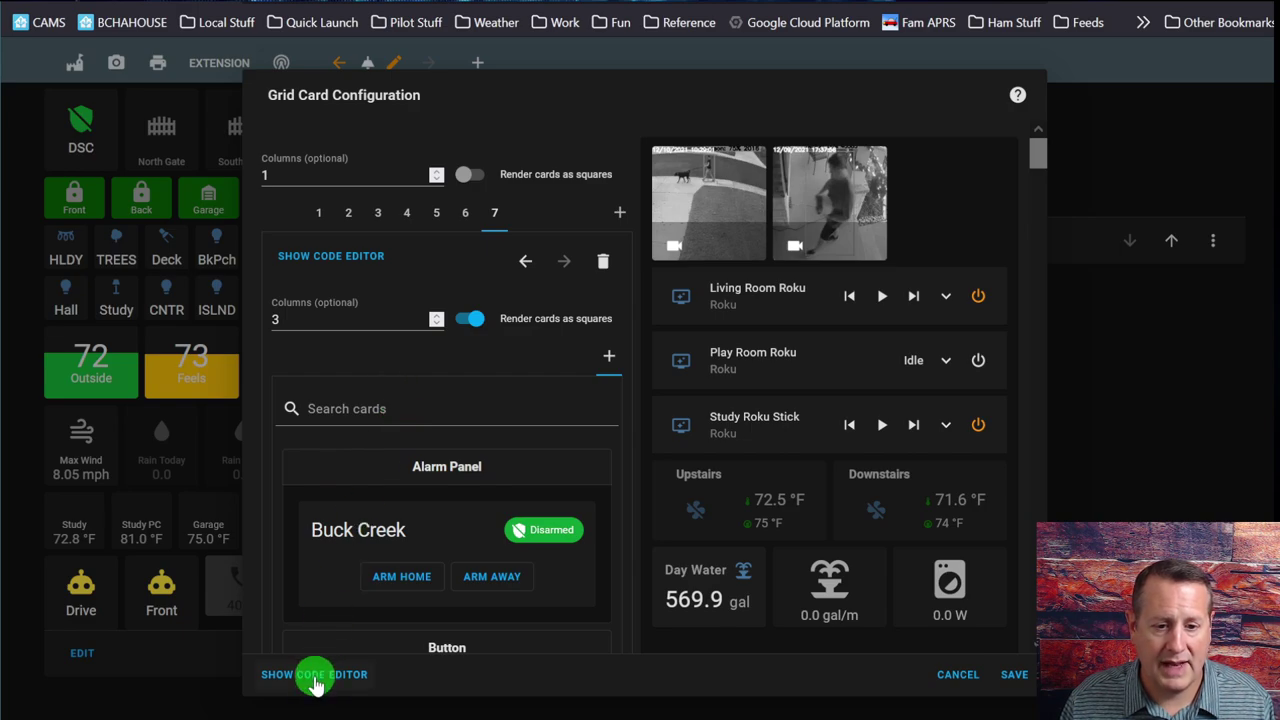
# In the outer grid's full YAML, remove the empty brackets after the last grid's "cards:" key and start a new line below it
pyautogui.scroll(-3, 443, 500)
pyautogui.scroll(3, 580, 565)
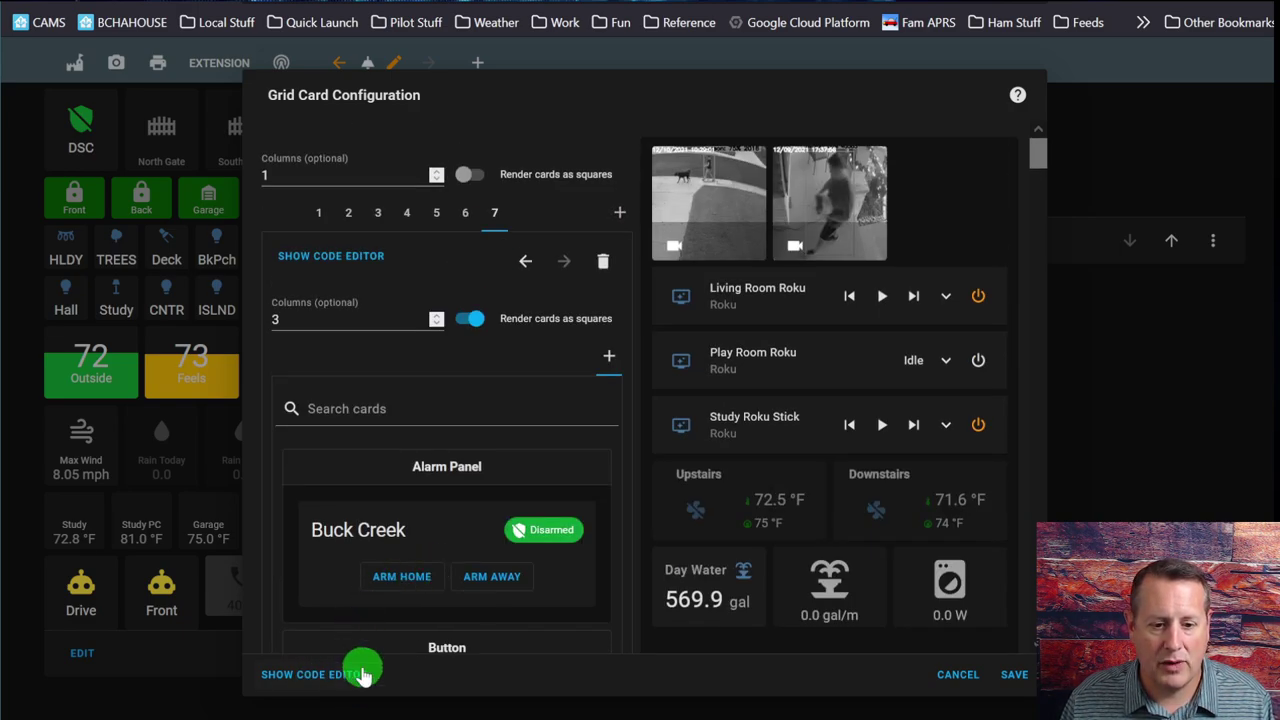
pyautogui.click(362, 676)
pyautogui.scroll(-8, 609, 292)
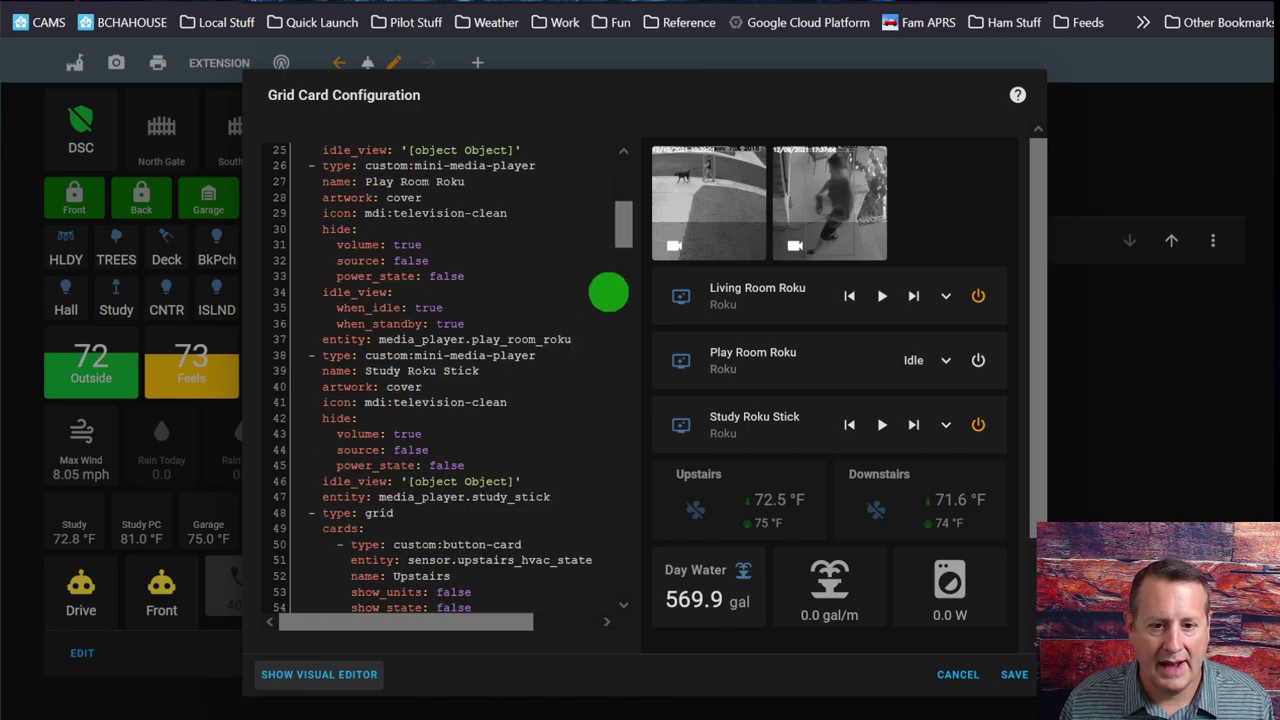
pyautogui.scroll(-20, 609, 292)
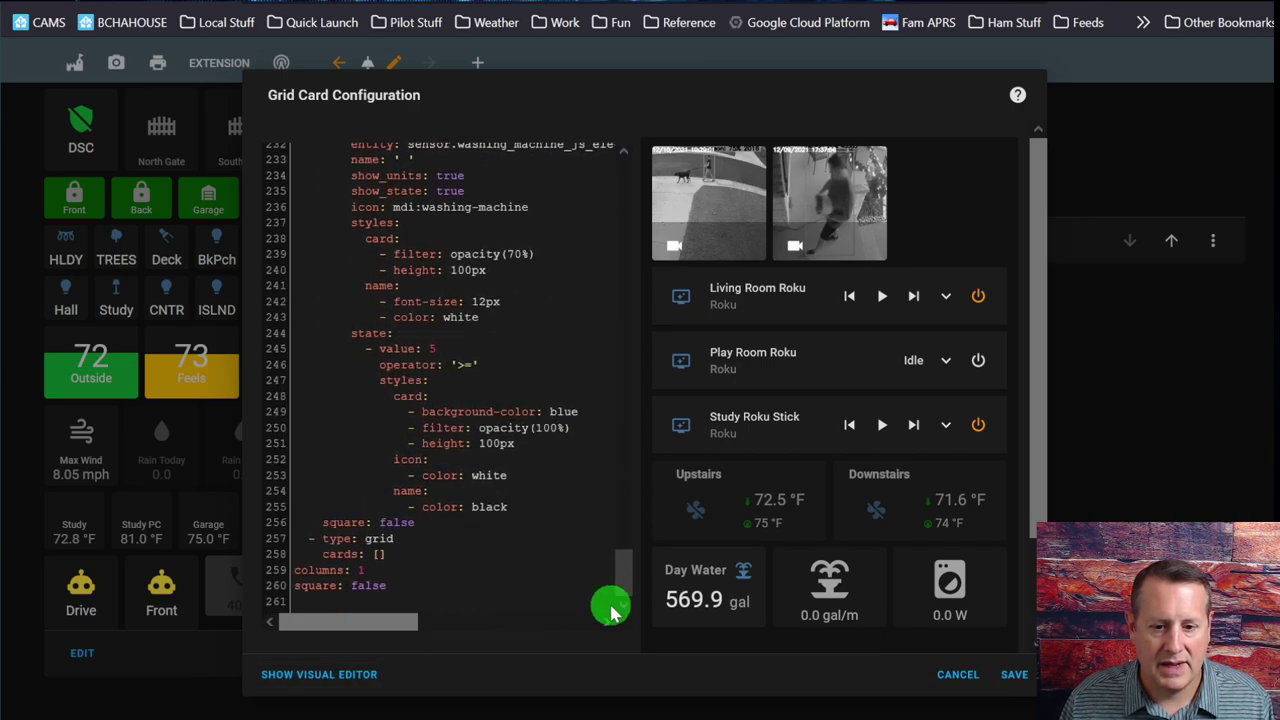
pyautogui.click(386, 554)
pyautogui.press('BackSpace')
pyautogui.press('BackSpace')
pyautogui.press('BackSpace')
pyautogui.press('BackSpace')
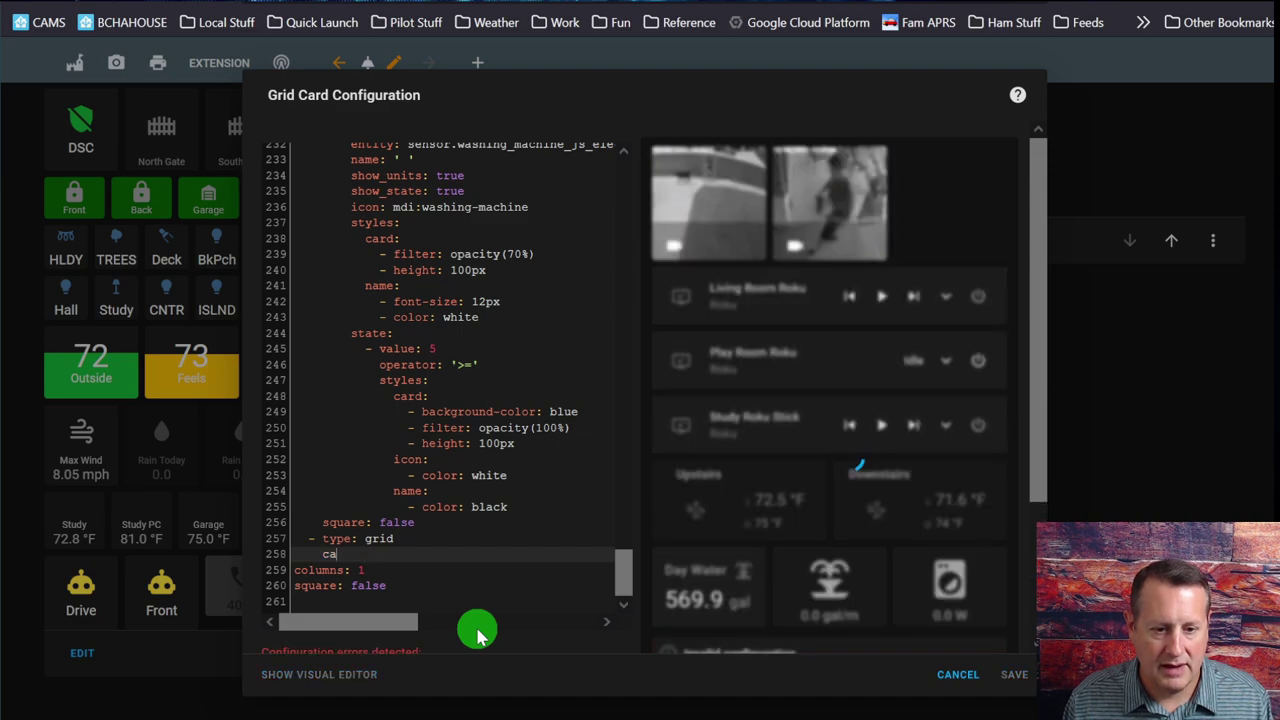
pyautogui.write(':')
pyautogui.press('Return')
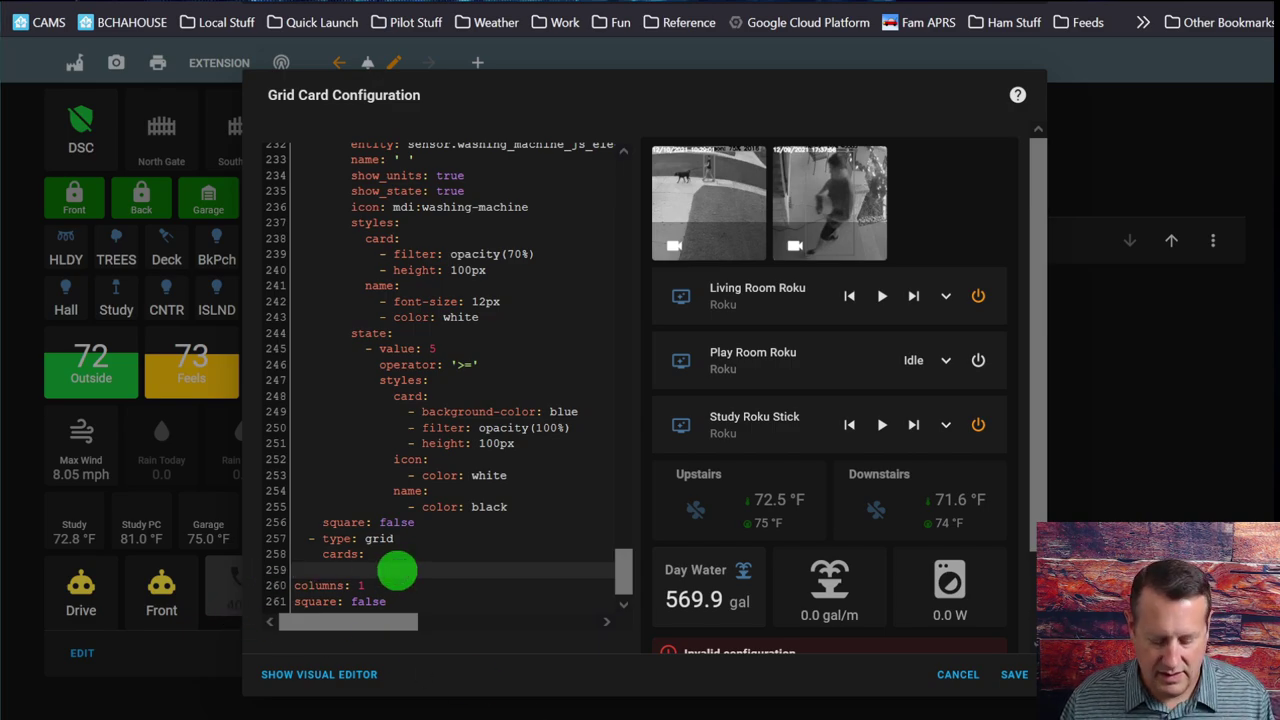
# Paste the YAML for four button cards under "cards:": Radio PS voltage, Radio PS temperature, Radio HS and Radio TX
pyautogui.hotkey('ctrl', 'v')
pyautogui.scroll(-2, 590, 520)
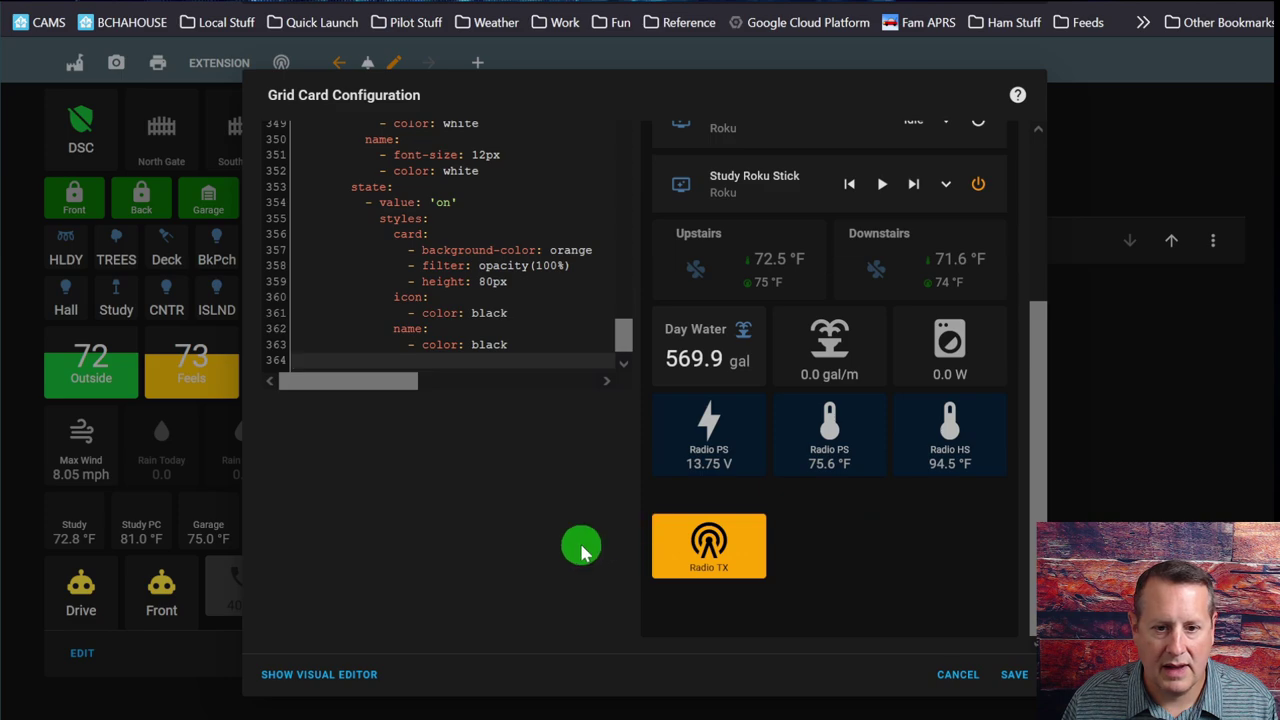
pyautogui.scroll(15, 490, 520)
pyautogui.scroll(7, 487, 523)
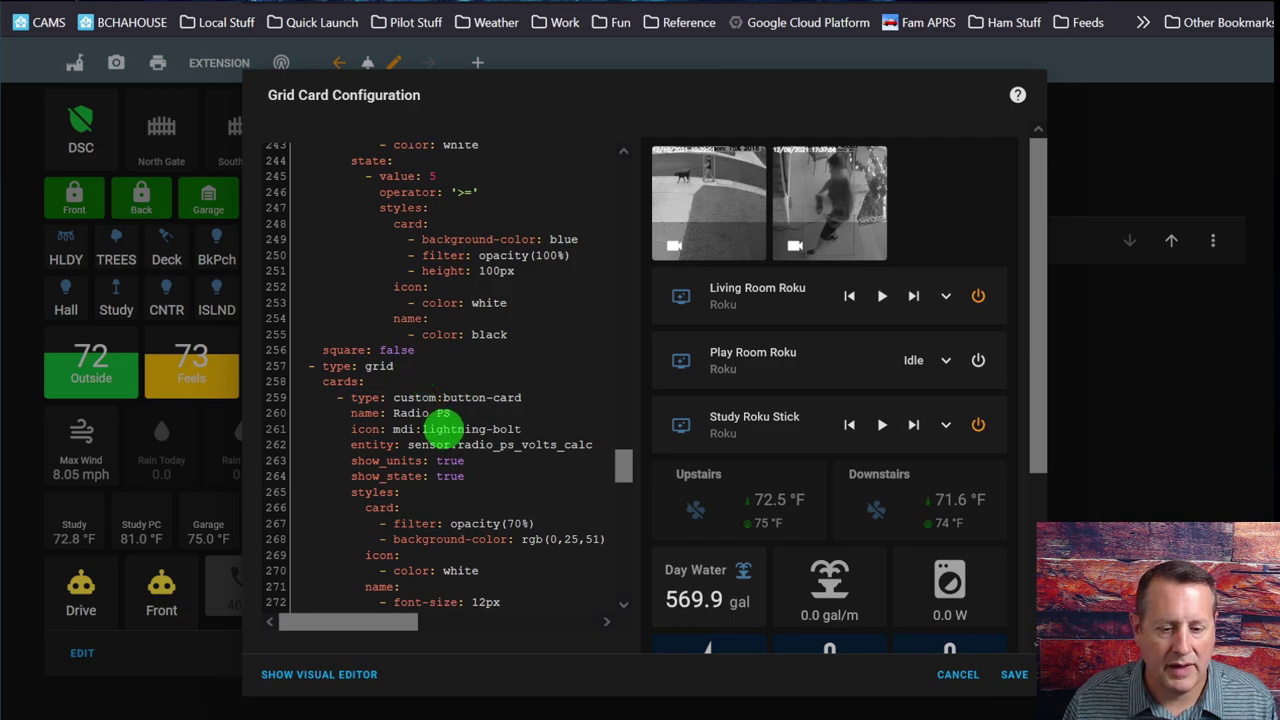
# Return to the visual editor and set the seventh card's nested grid to 4 columns
pyautogui.scroll(11, 449, 428)
pyautogui.click(292, 676)
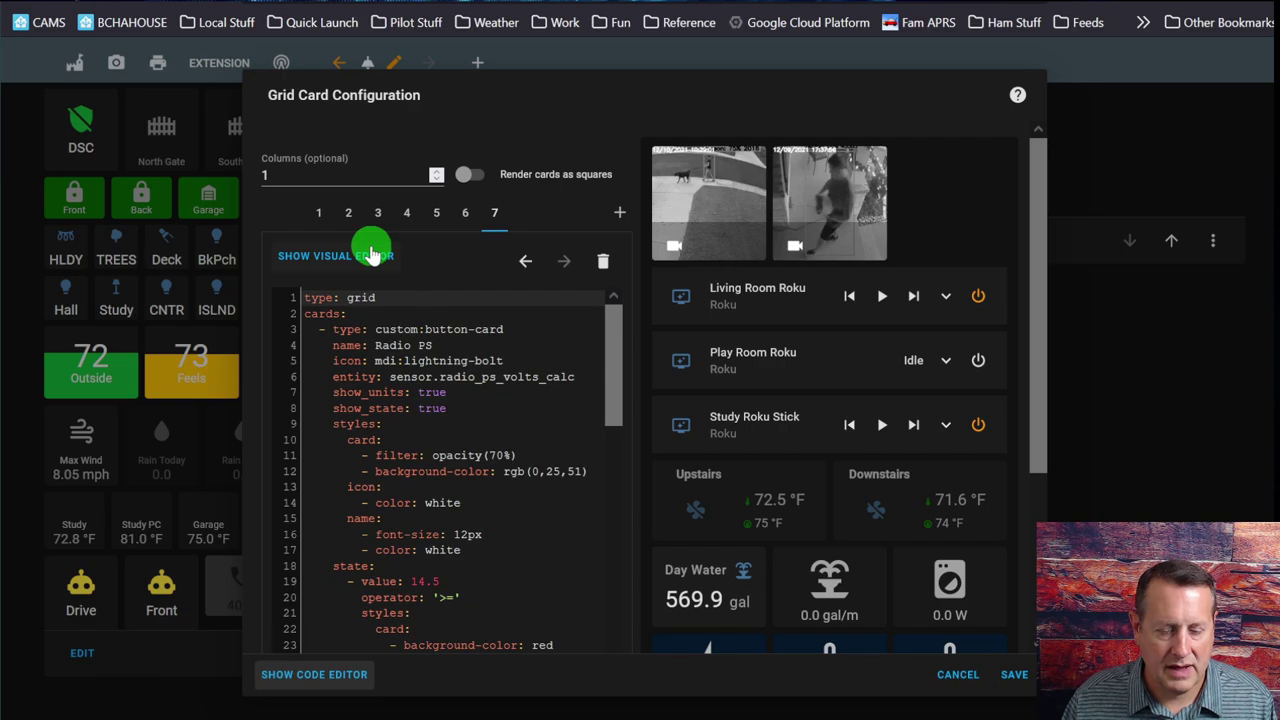
pyautogui.click(490, 218)
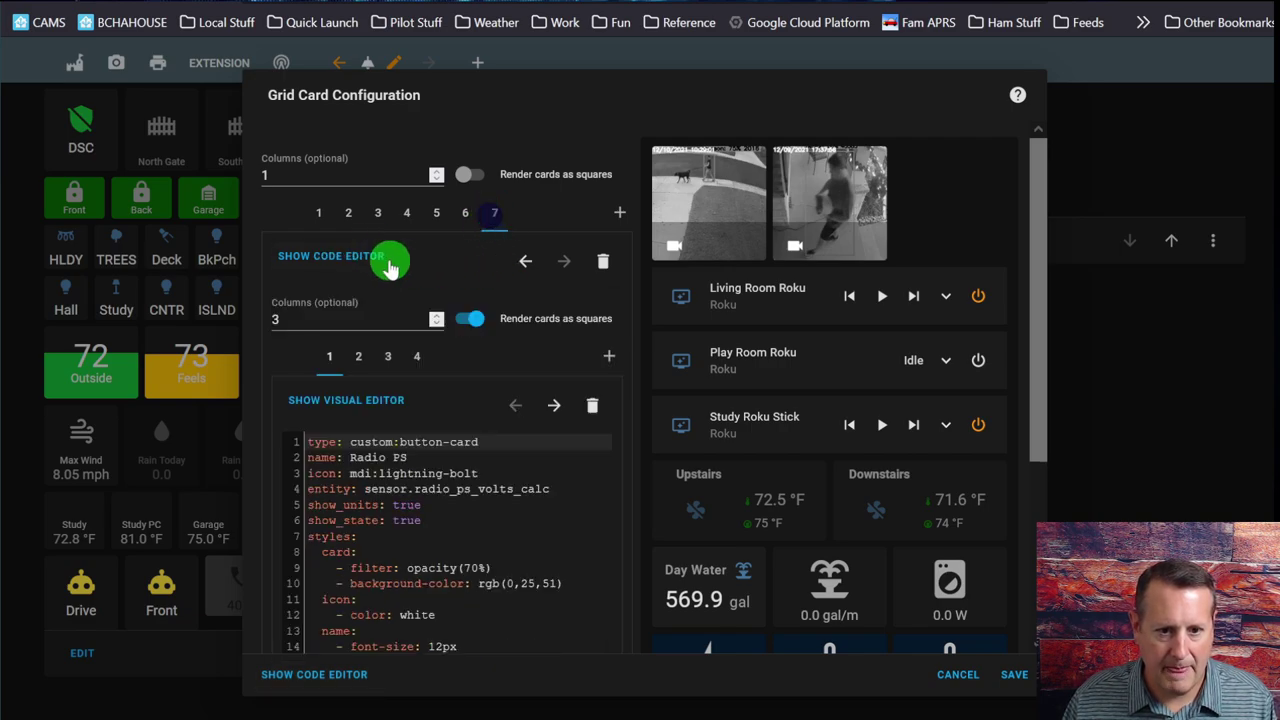
pyautogui.click(437, 320)
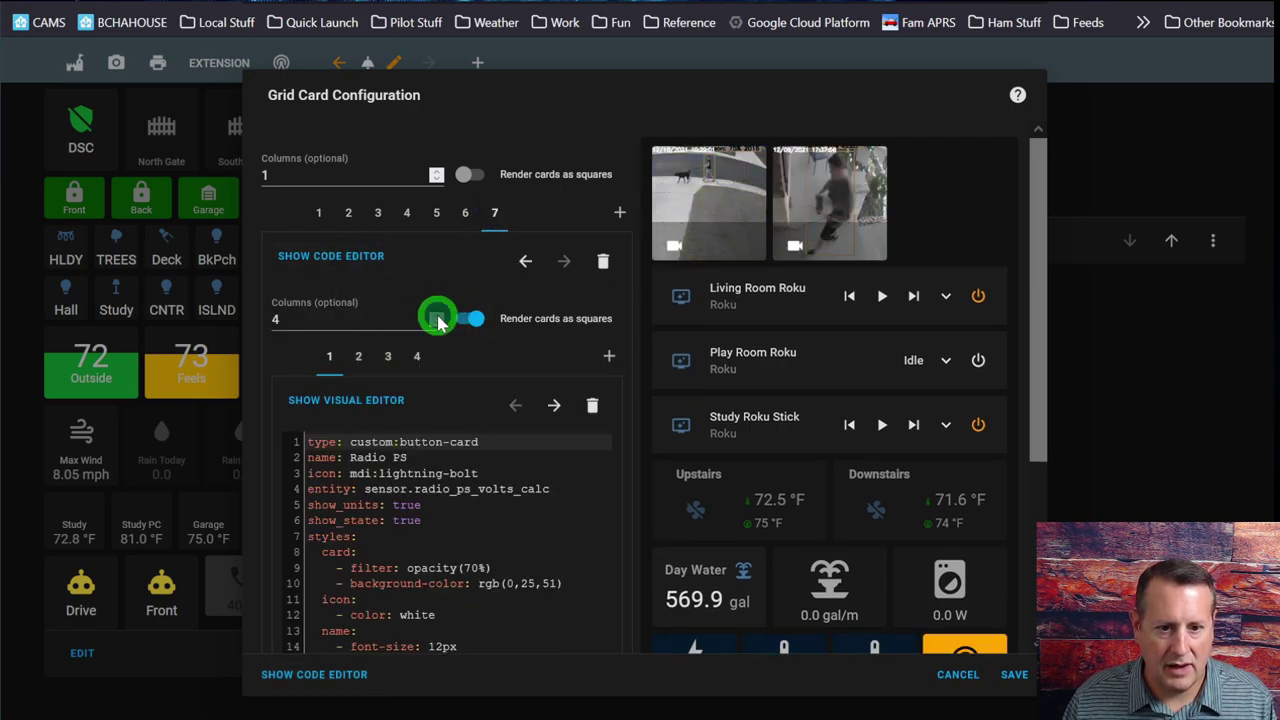
pyautogui.scroll(-3, 514, 471)
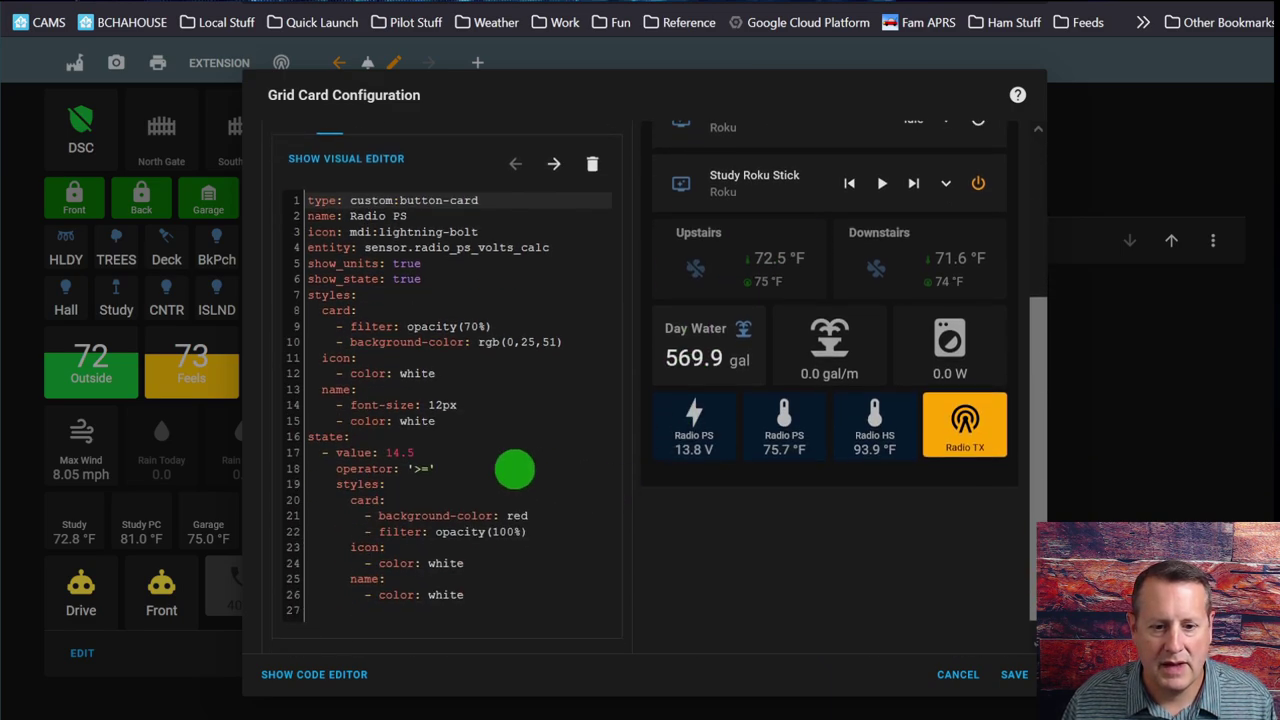
# Compare the YAML of the nested grid's two Radio PS cards, including their entities, icons and state thresholds
pyautogui.scroll(3, 500, 414)
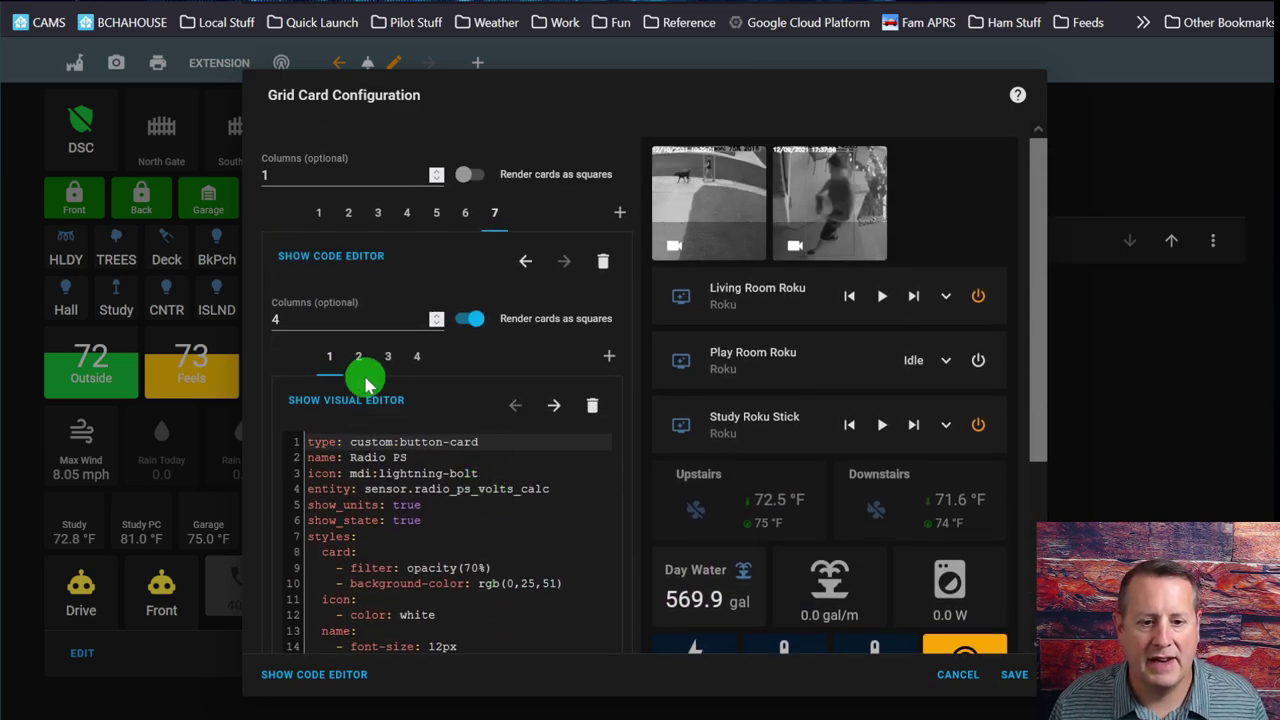
pyautogui.click(360, 360)
pyautogui.click(331, 357)
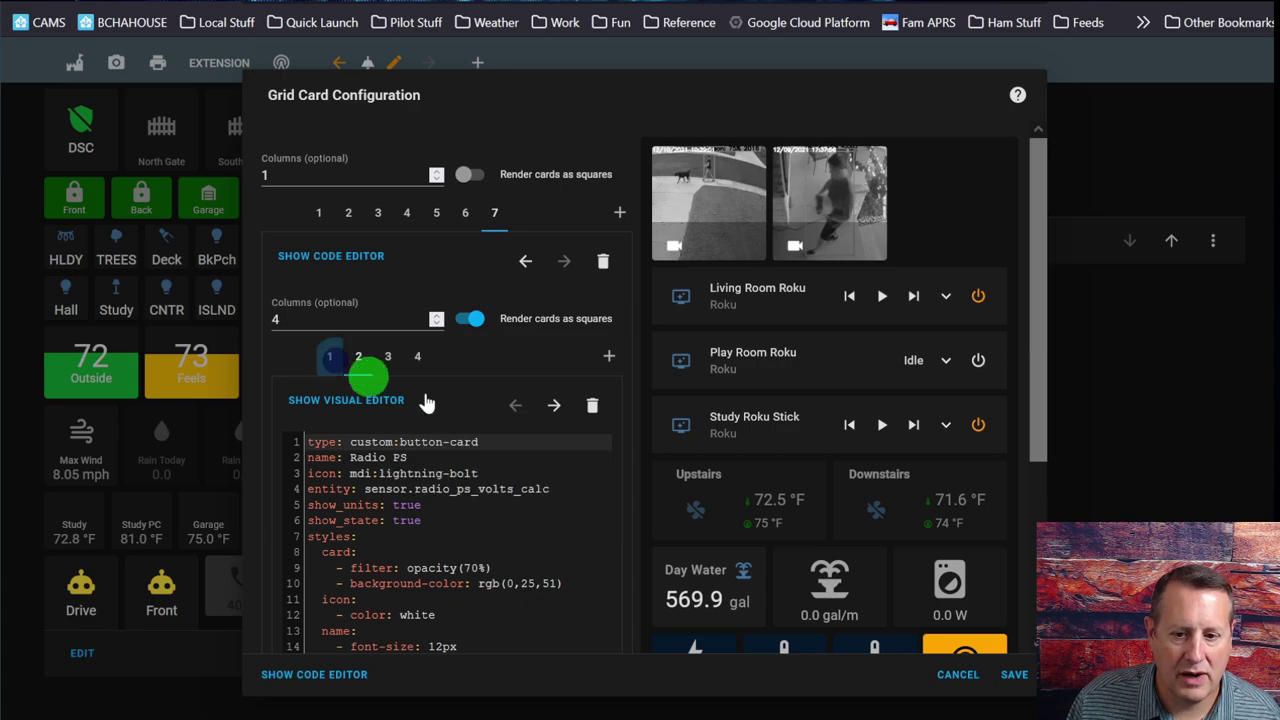
pyautogui.scroll(-3, 886, 480)
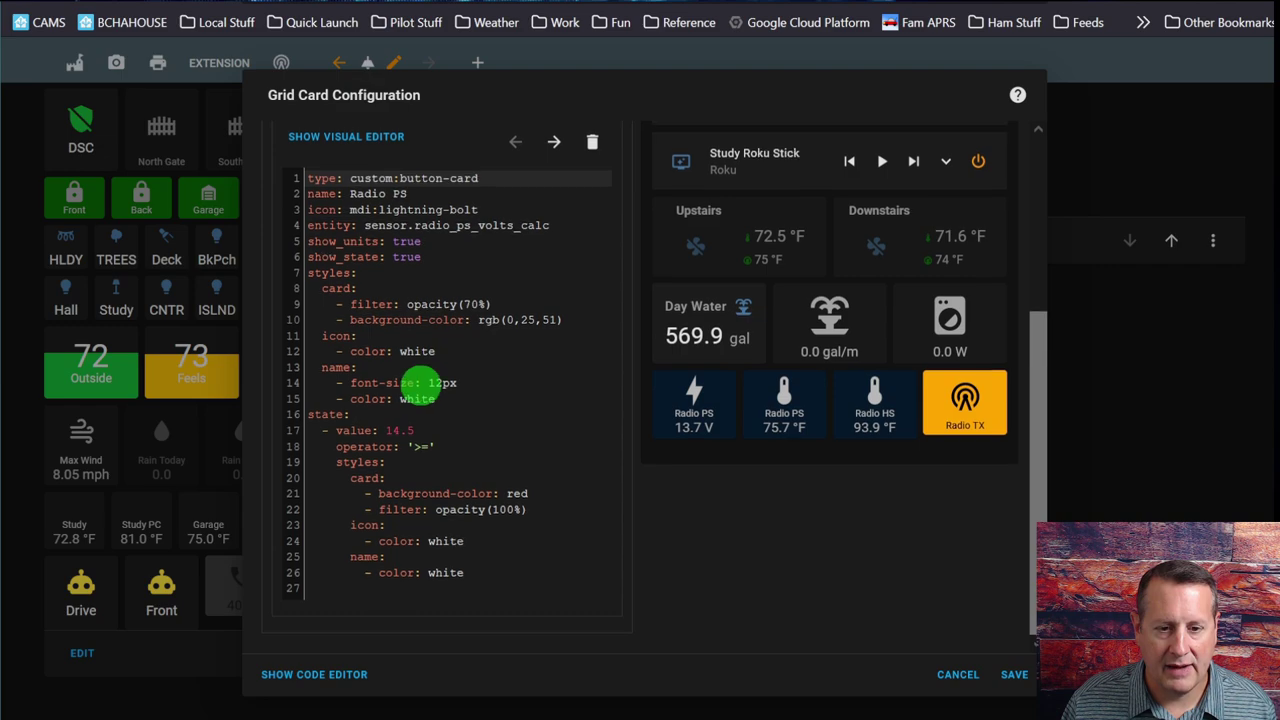
pyautogui.scroll(2, 423, 386)
pyautogui.click(360, 177)
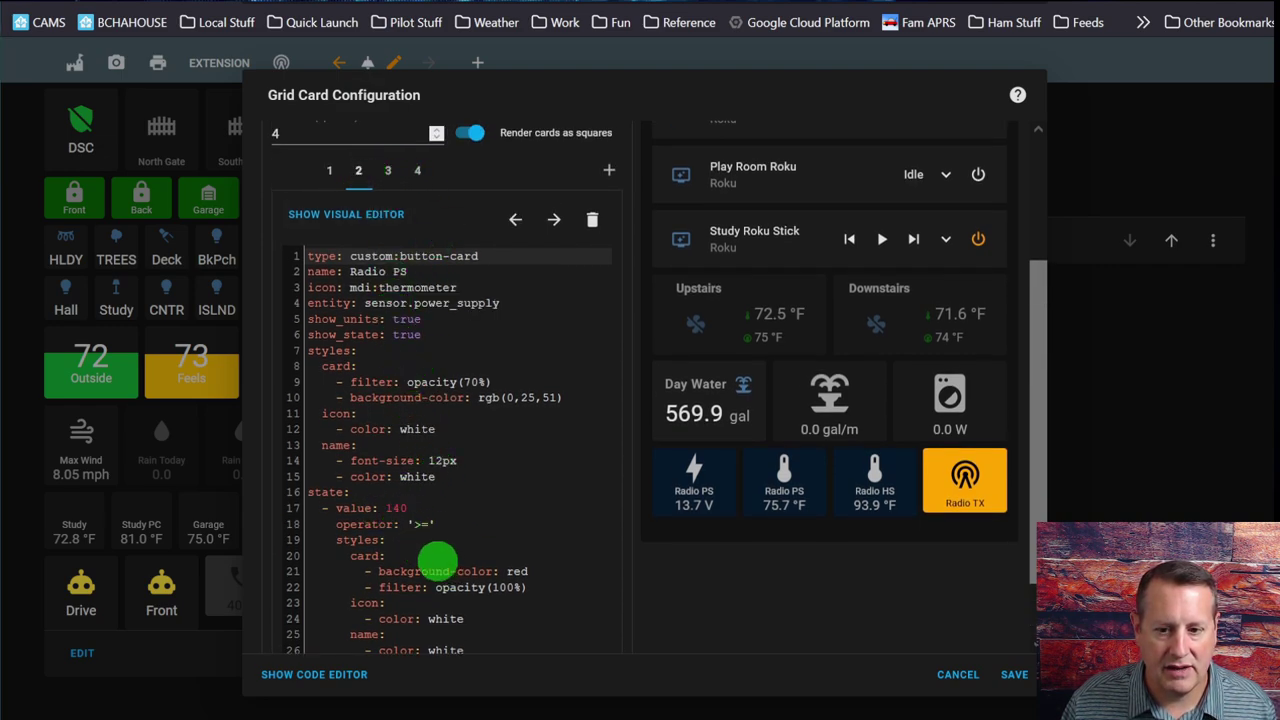
pyautogui.click(329, 178)
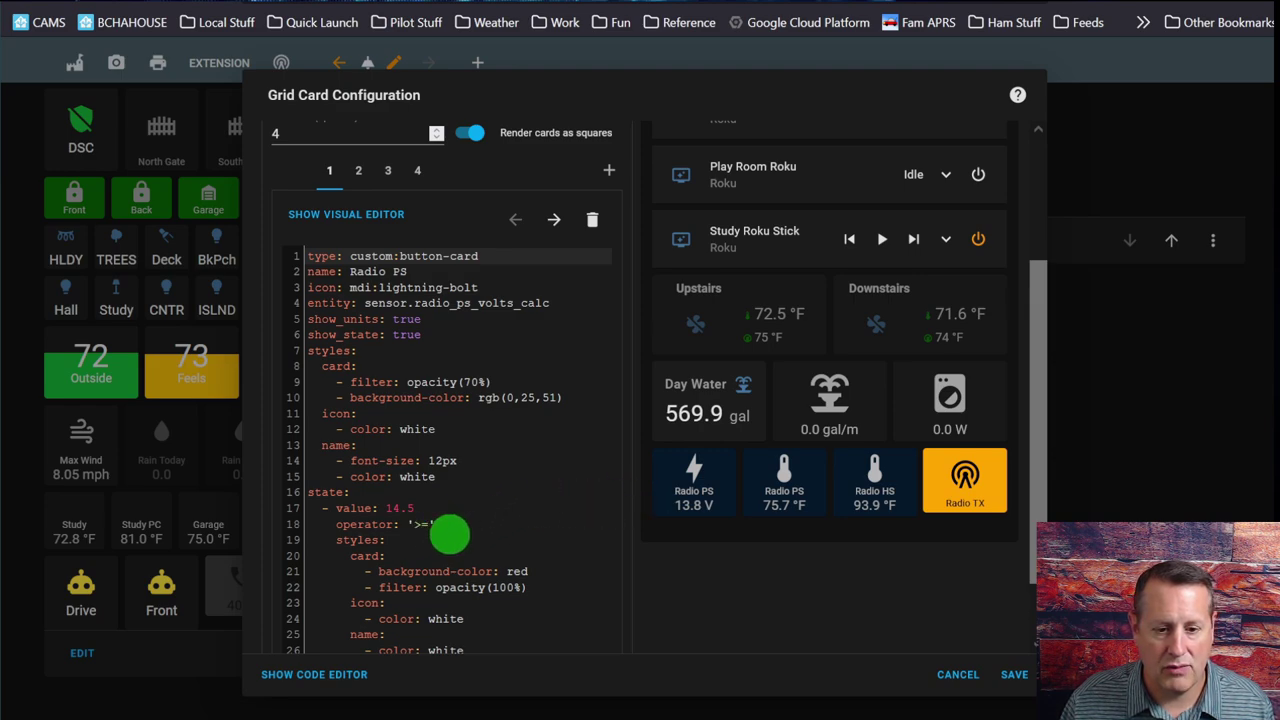
pyautogui.click(362, 172)
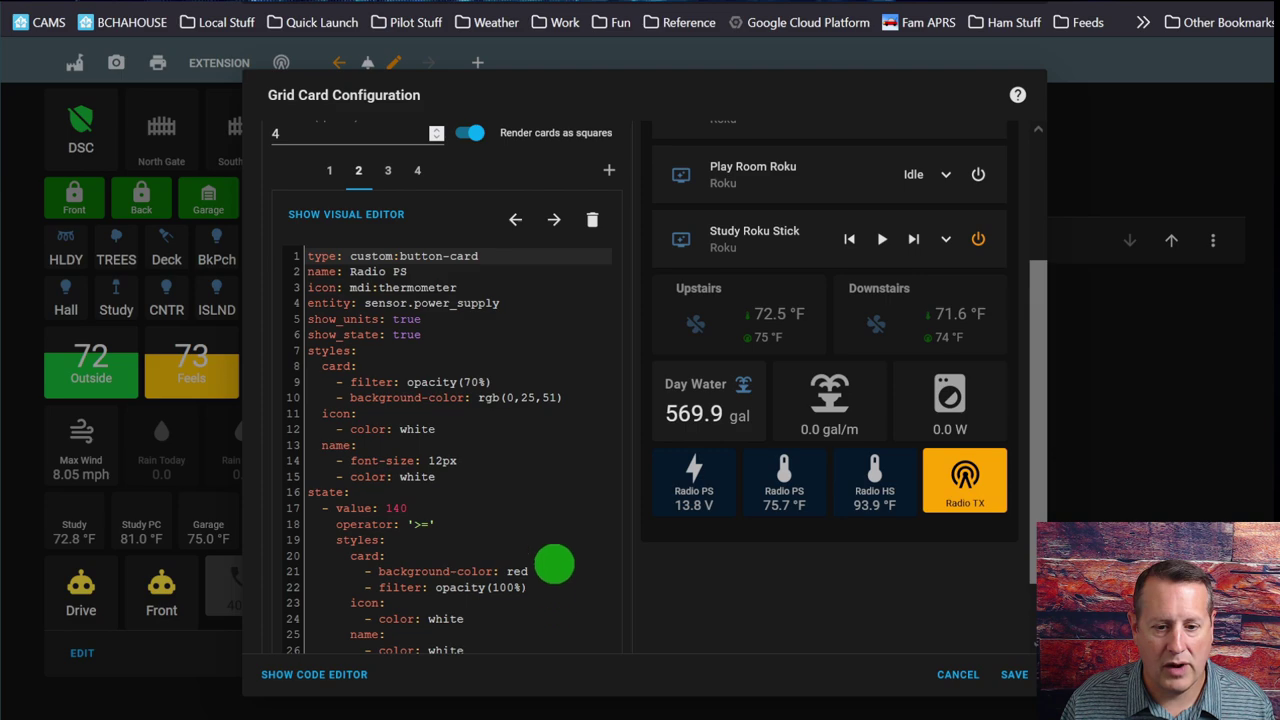
# Examine the YAML of the Radio HS and Radio TX cards, including their entities and state styles
pyautogui.click(385, 178)
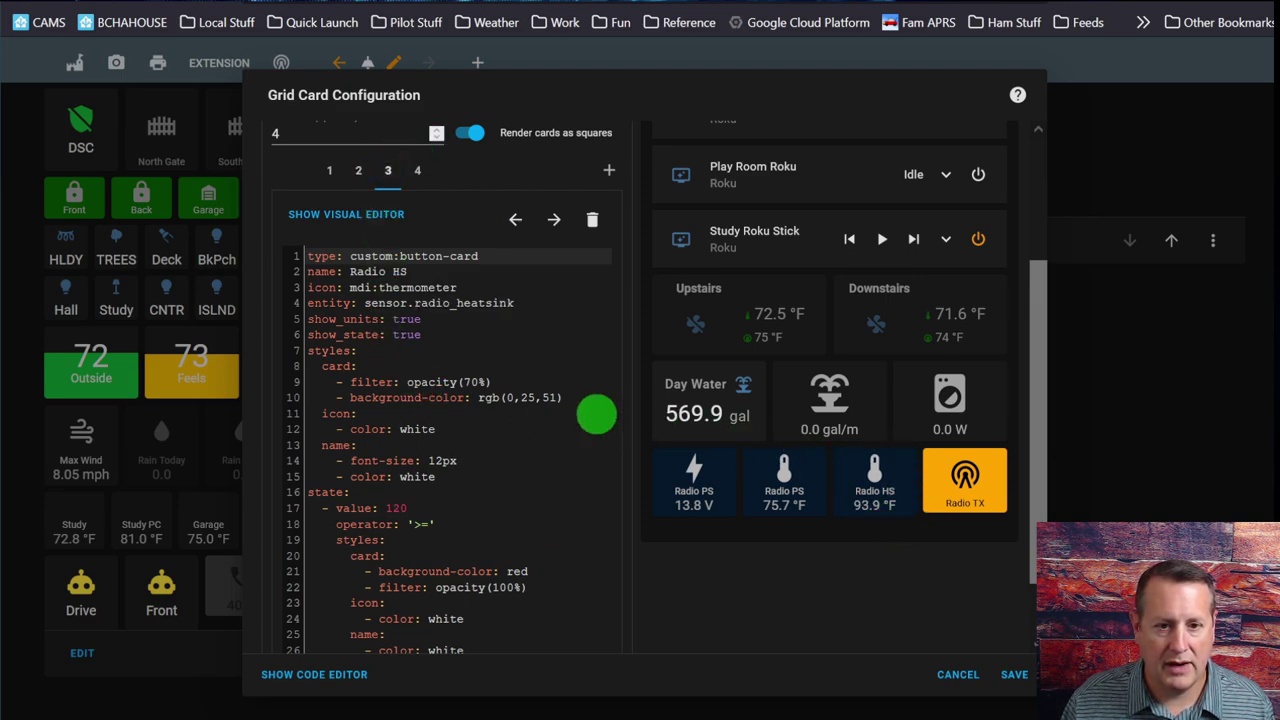
pyautogui.click(420, 171)
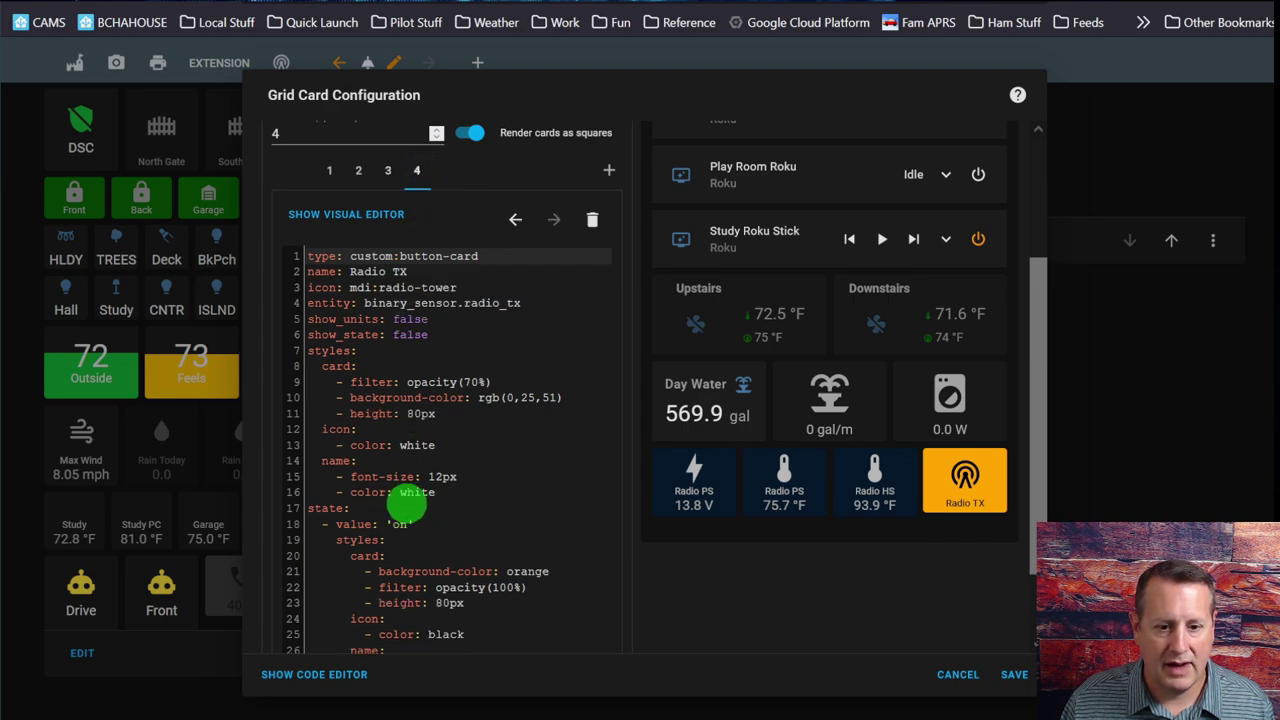
pyautogui.scroll(-2, 403, 498)
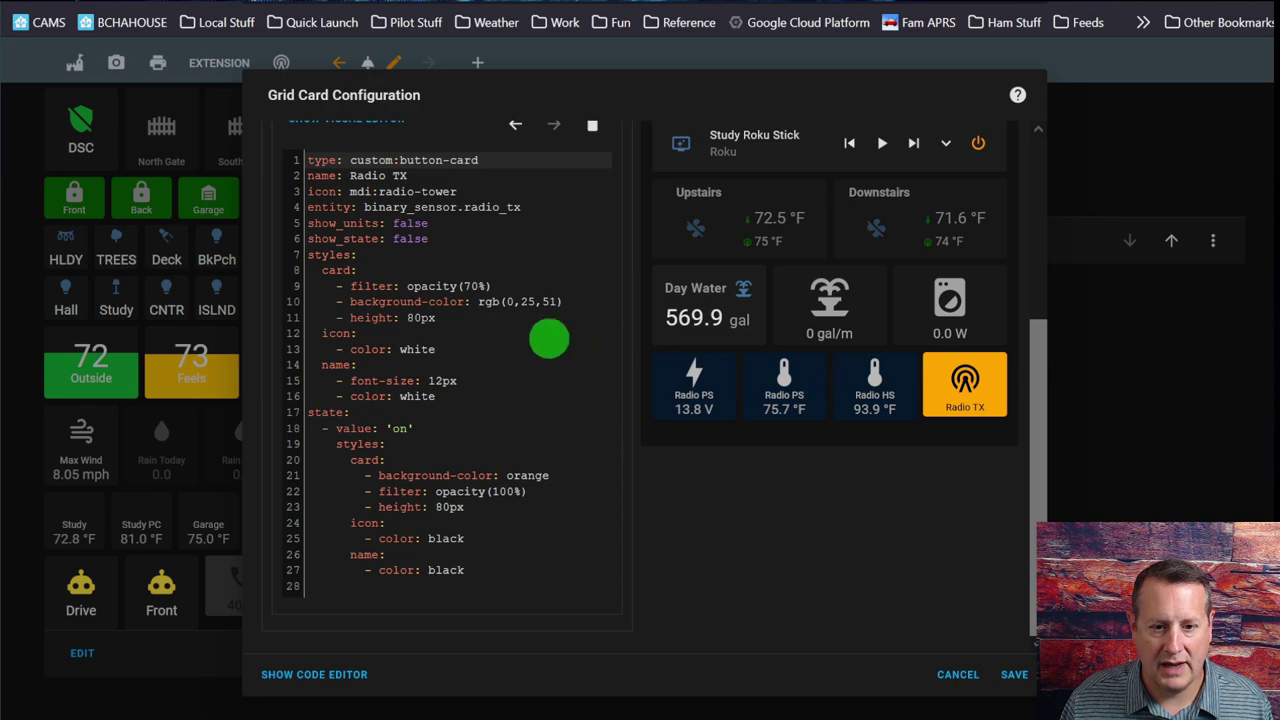
pyautogui.scroll(2, 480, 340)
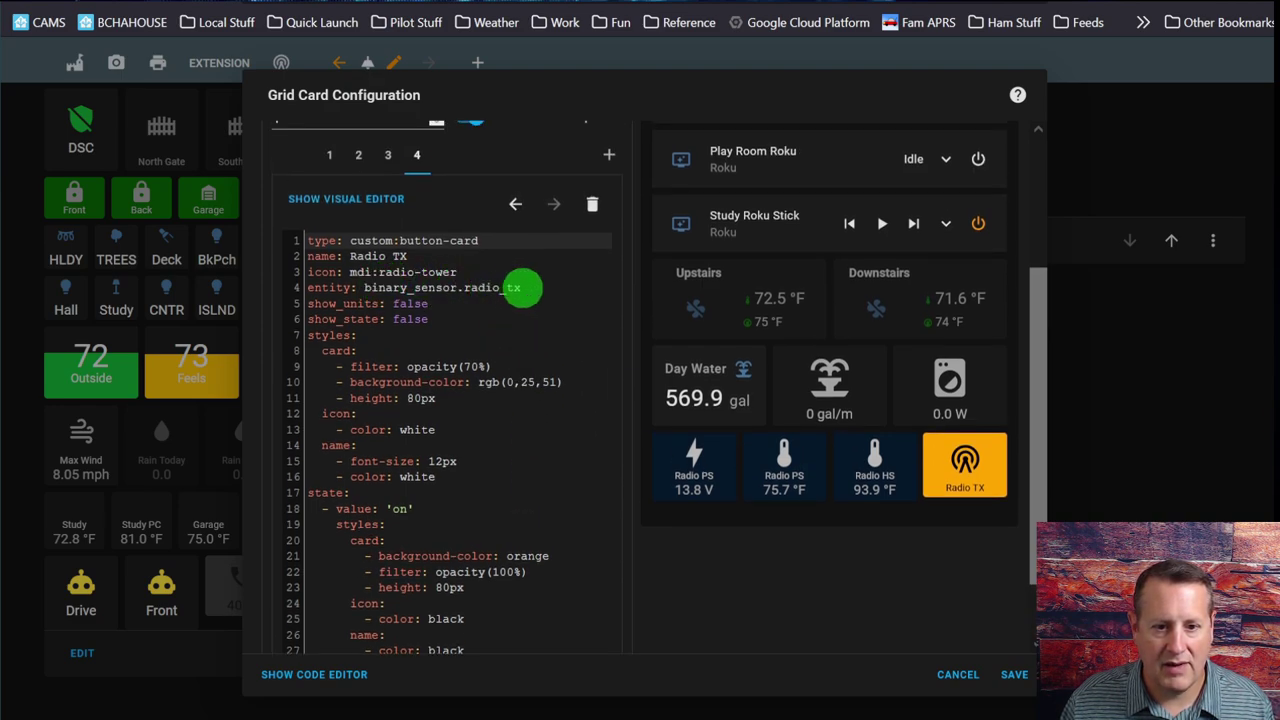
pyautogui.scroll(-2, 499, 535)
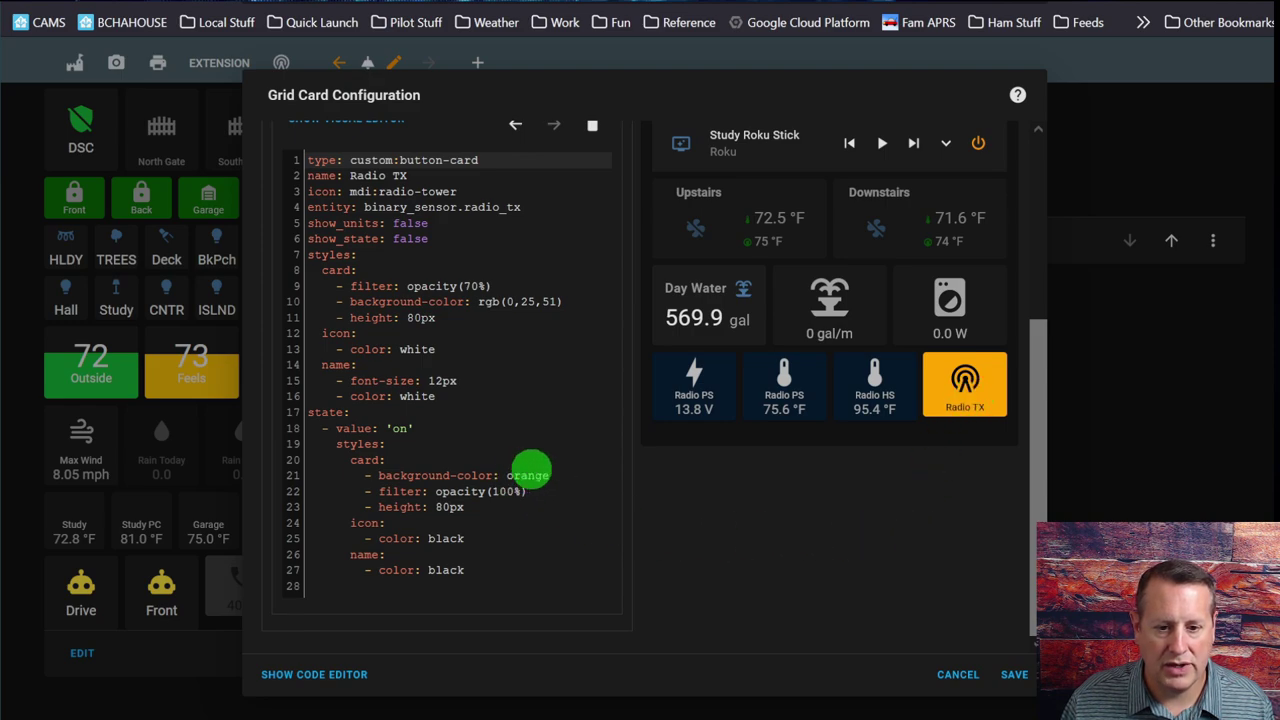
pyautogui.scroll(3, 457, 527)
pyautogui.scroll(4, 457, 527)
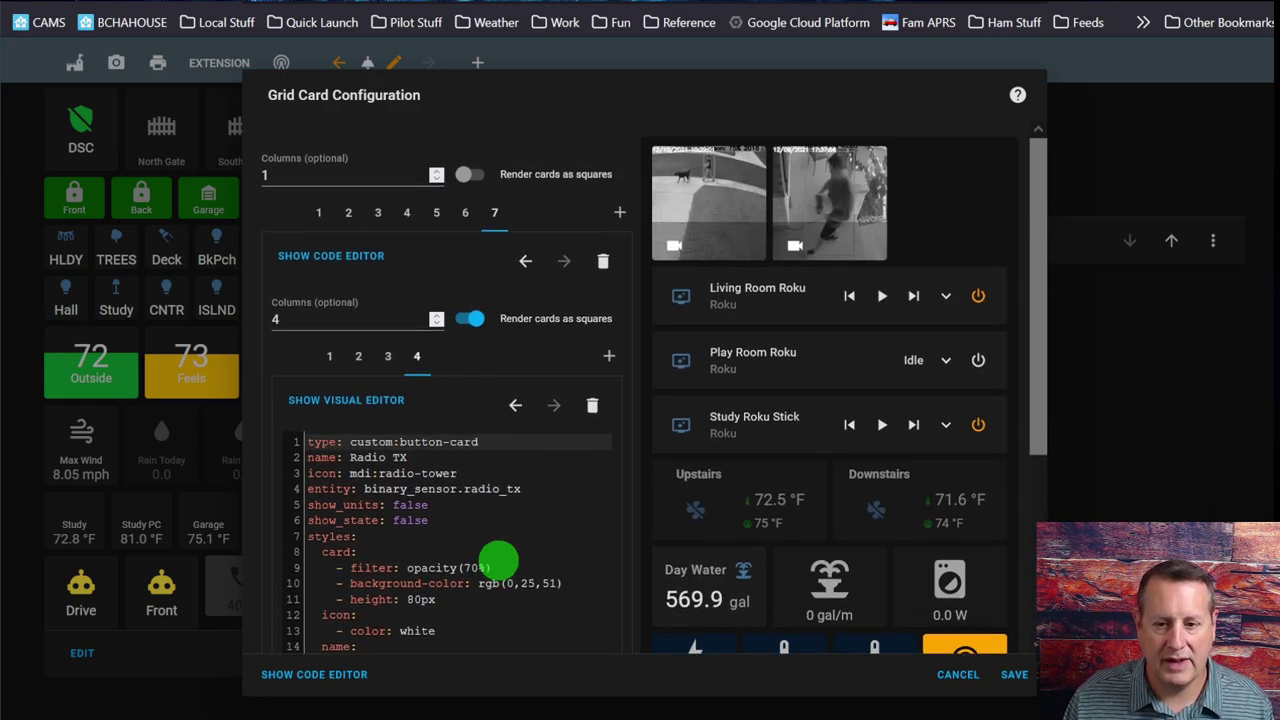
# Save the grid card configuration and exit dashboard editing
pyautogui.click(1000, 685)
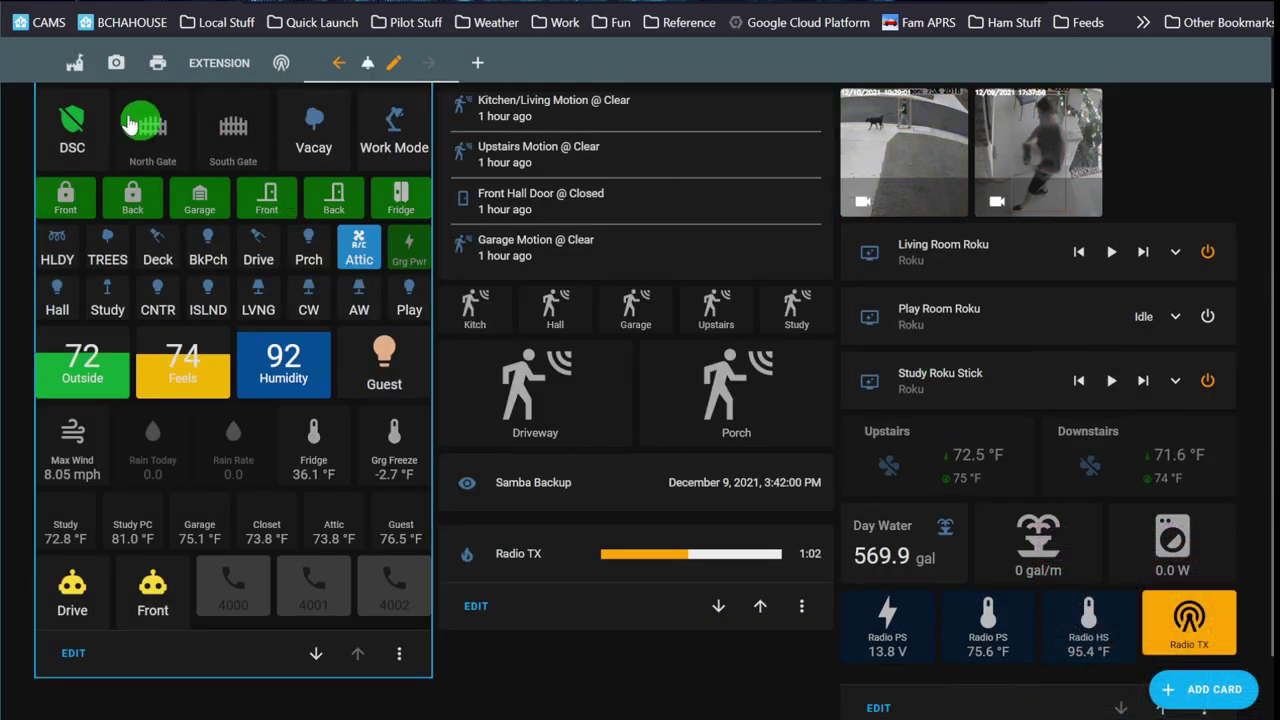
pyautogui.scroll(2, 560, 300)
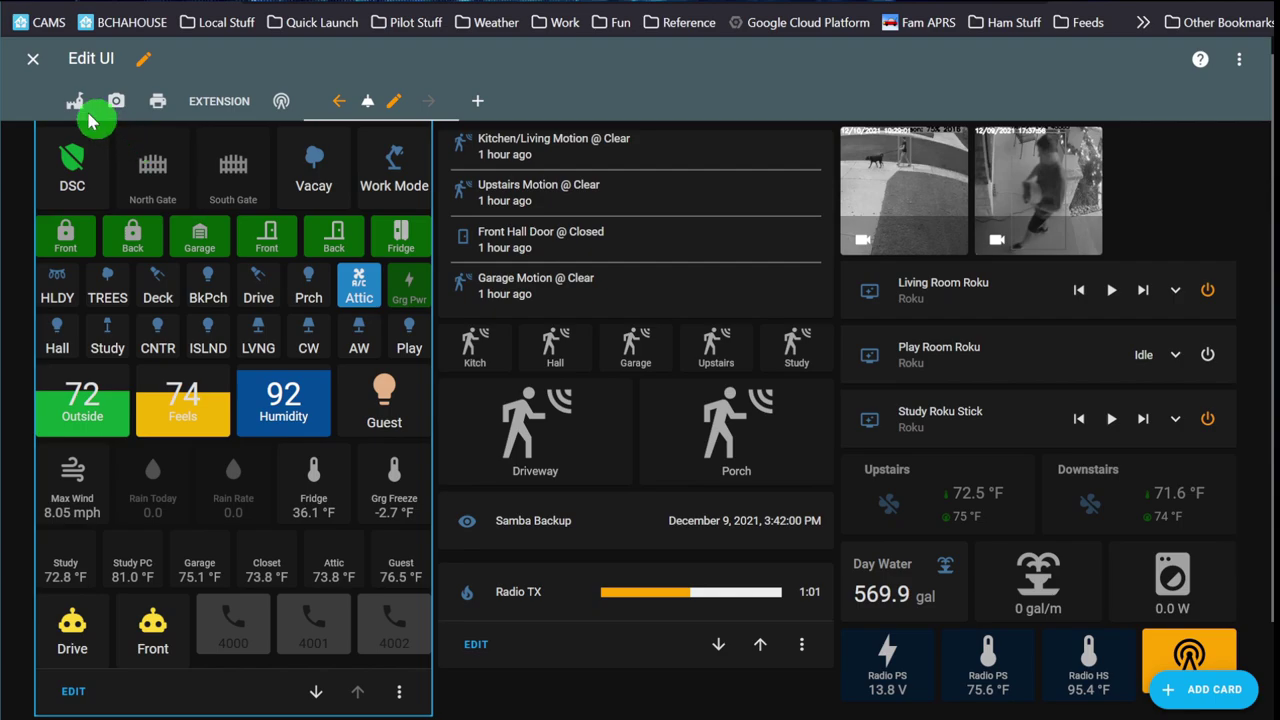
pyautogui.click(30, 63)
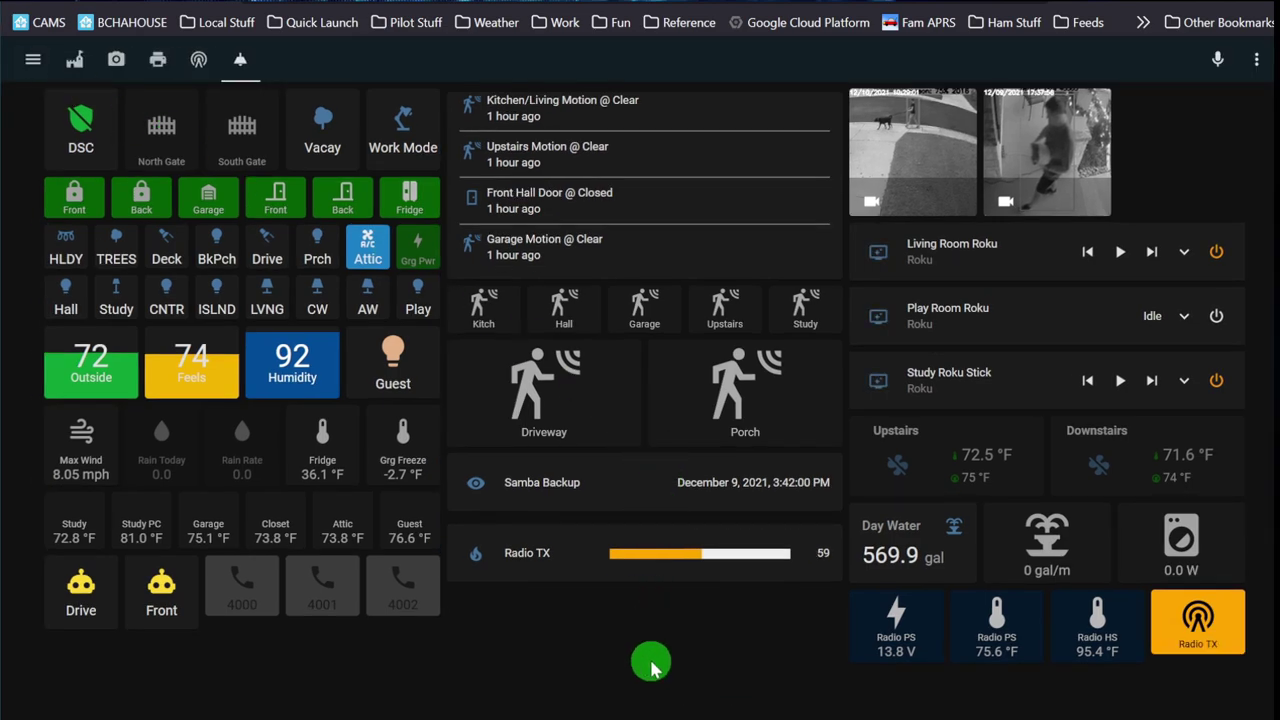